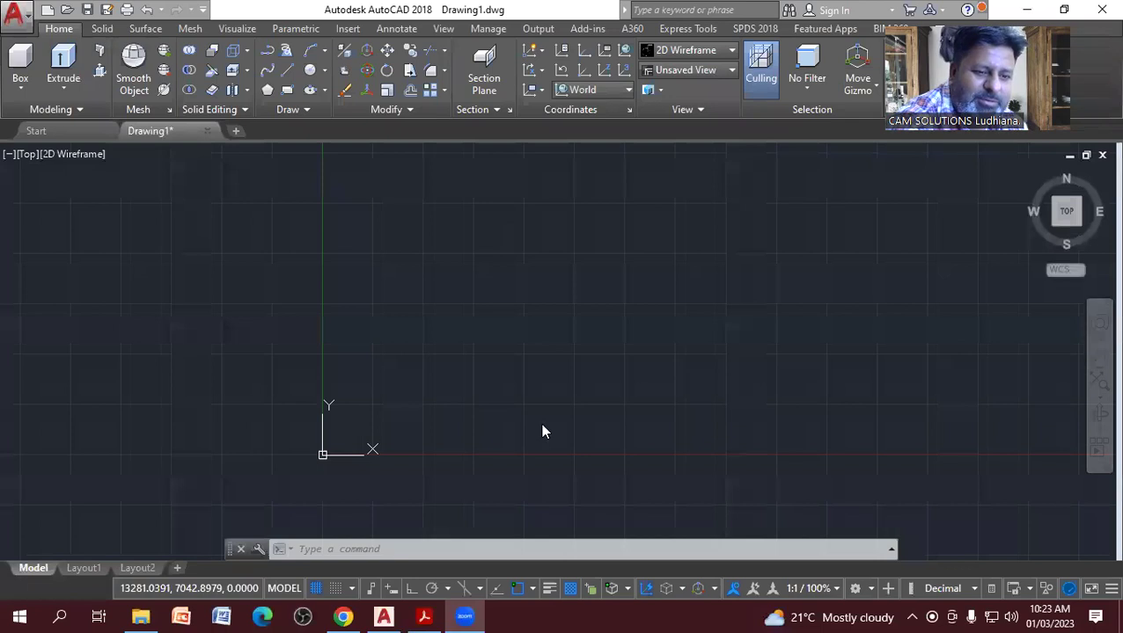
Bring up the workspace list from the status-bar gear while 3D Modeling is active.
left_click(431, 616)
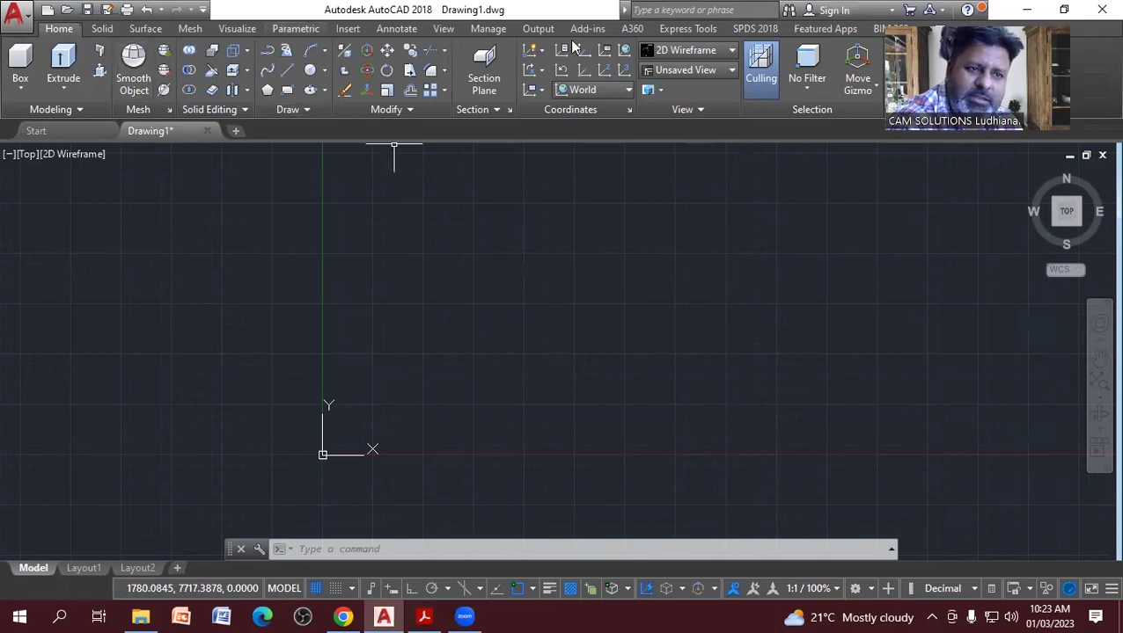
left_click(854, 588)
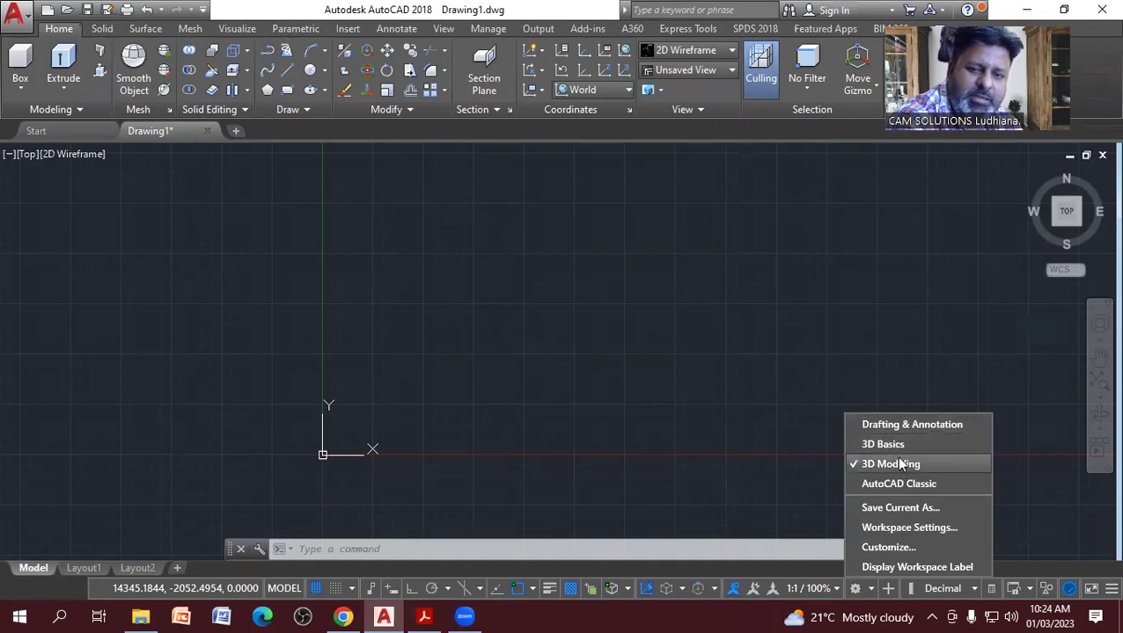
Switch to Drafting & Annotation, return to 3D Modeling, and pan the empty drawing slightly.
left_click(896, 426)
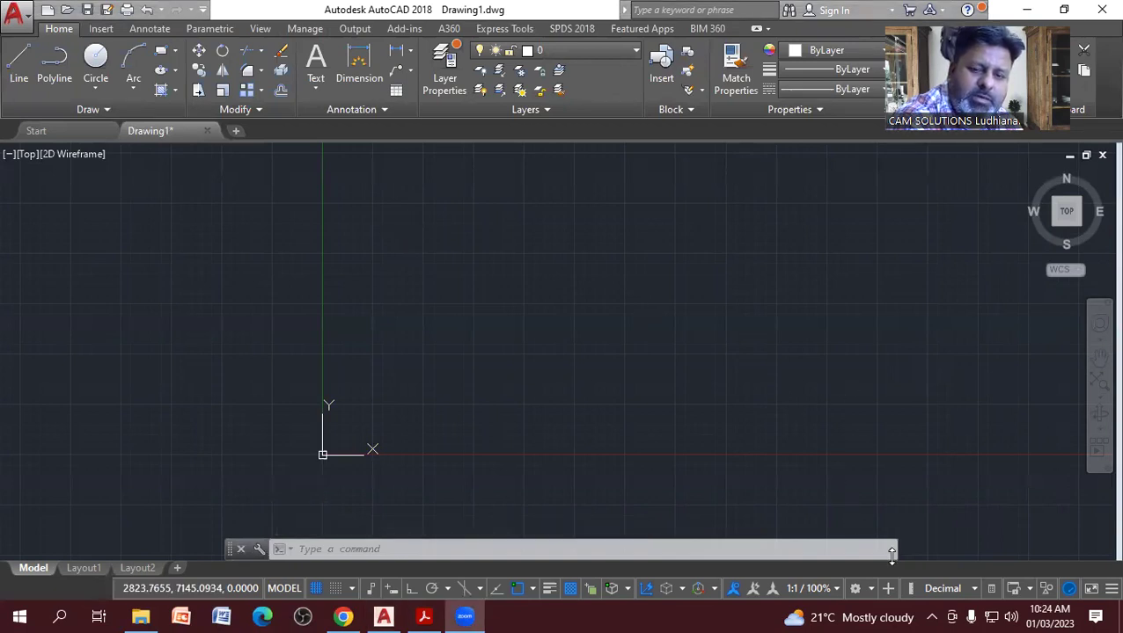
left_click(865, 589)
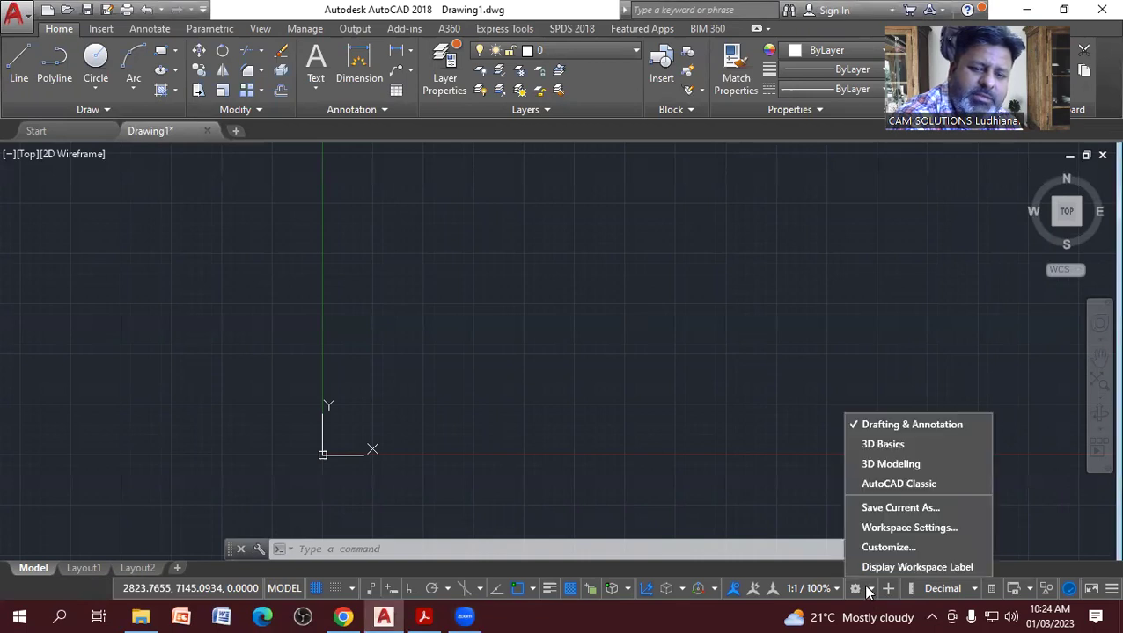
left_click(891, 463)
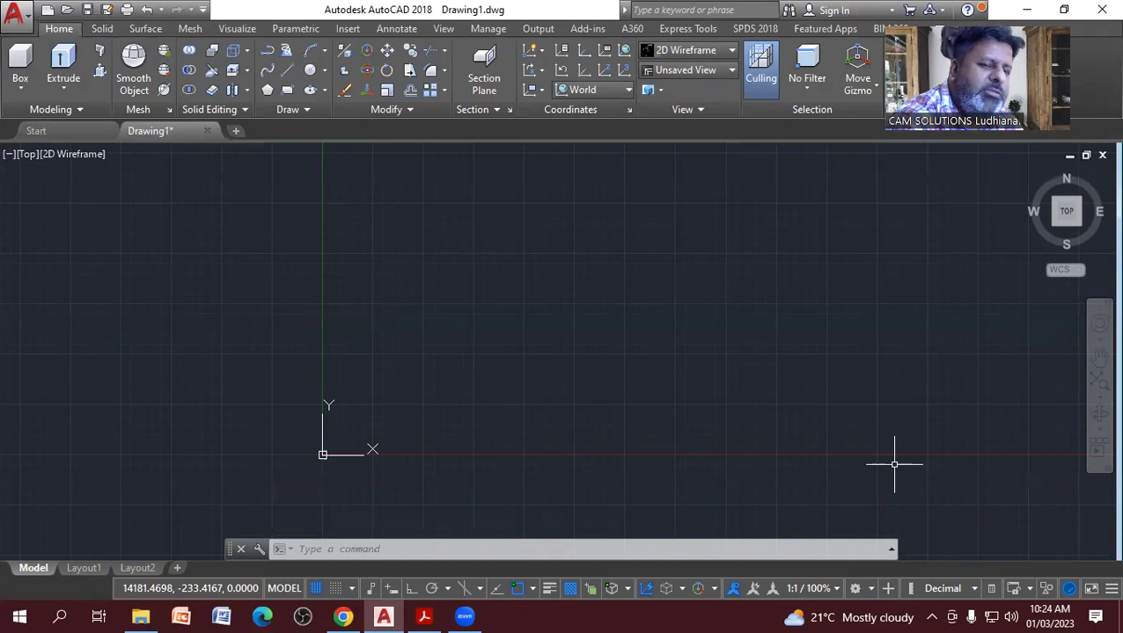
scroll(428, 293, "down", 3)
middle_click_drag(498, 301, 397, 299)
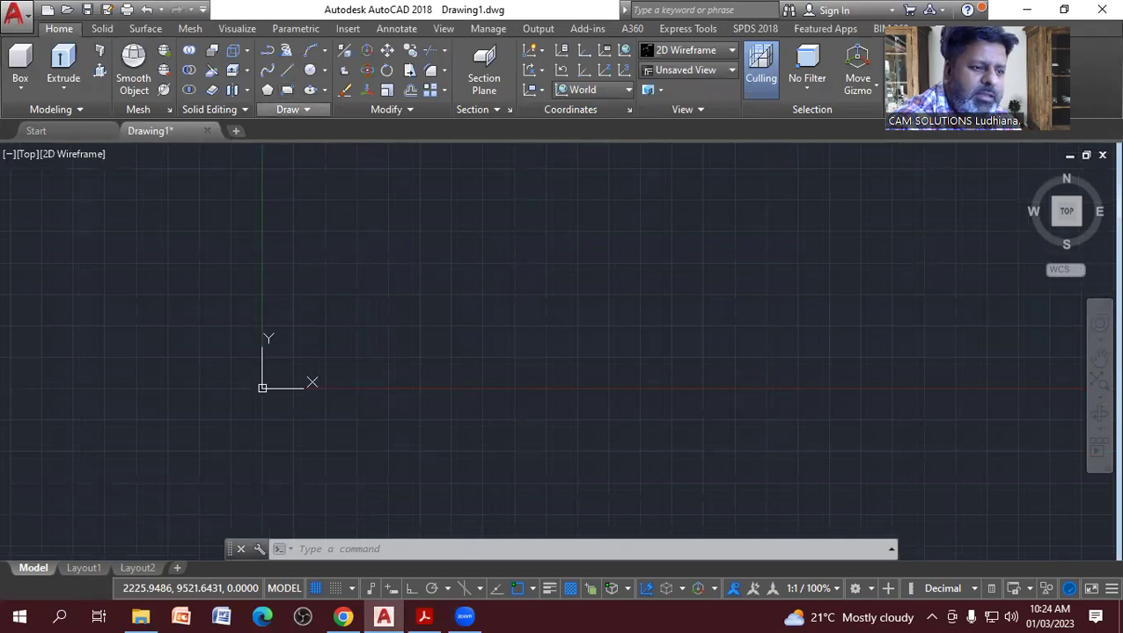
Draw a rectangle and a circle centred on its top-right corner.
left_click(311, 258)
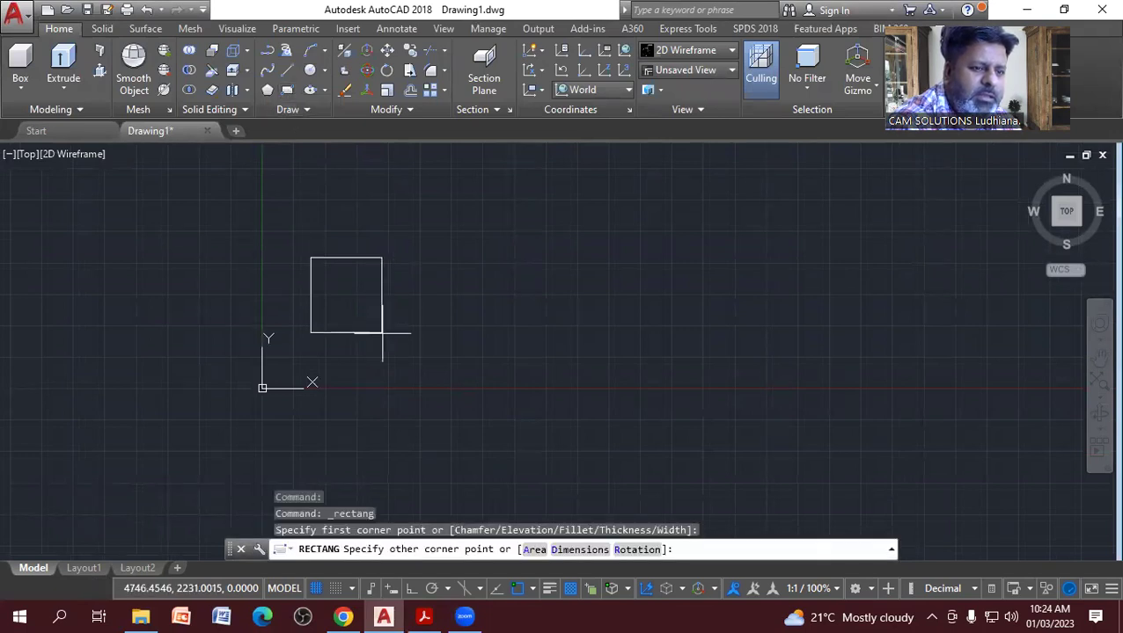
left_click(433, 335)
middle_click_drag(374, 253, 301, 295)
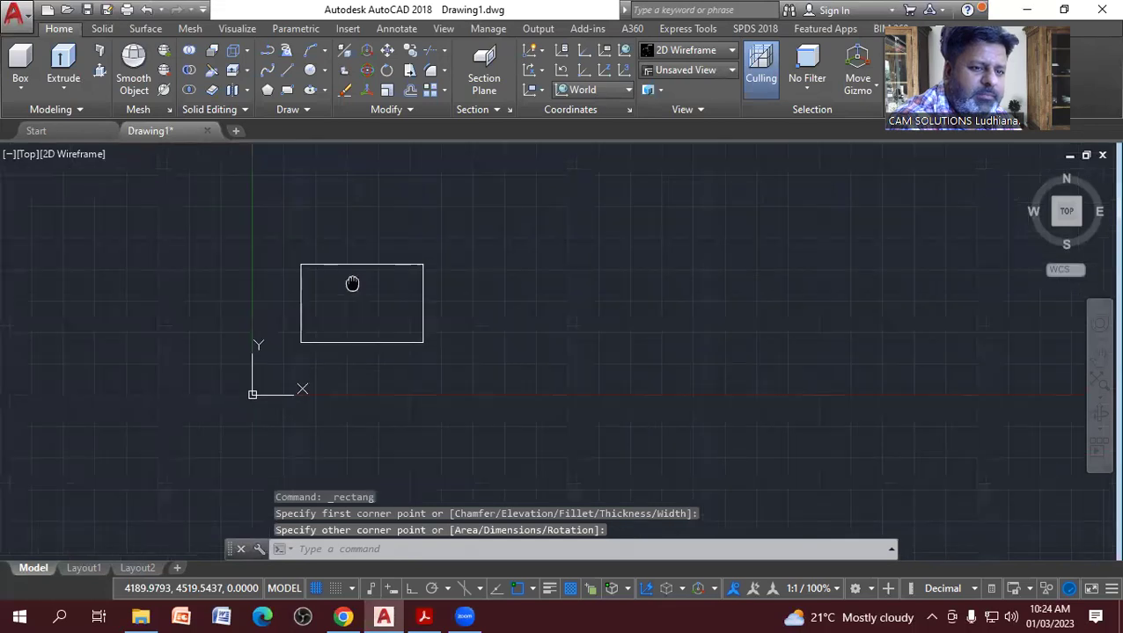
left_click(310, 71)
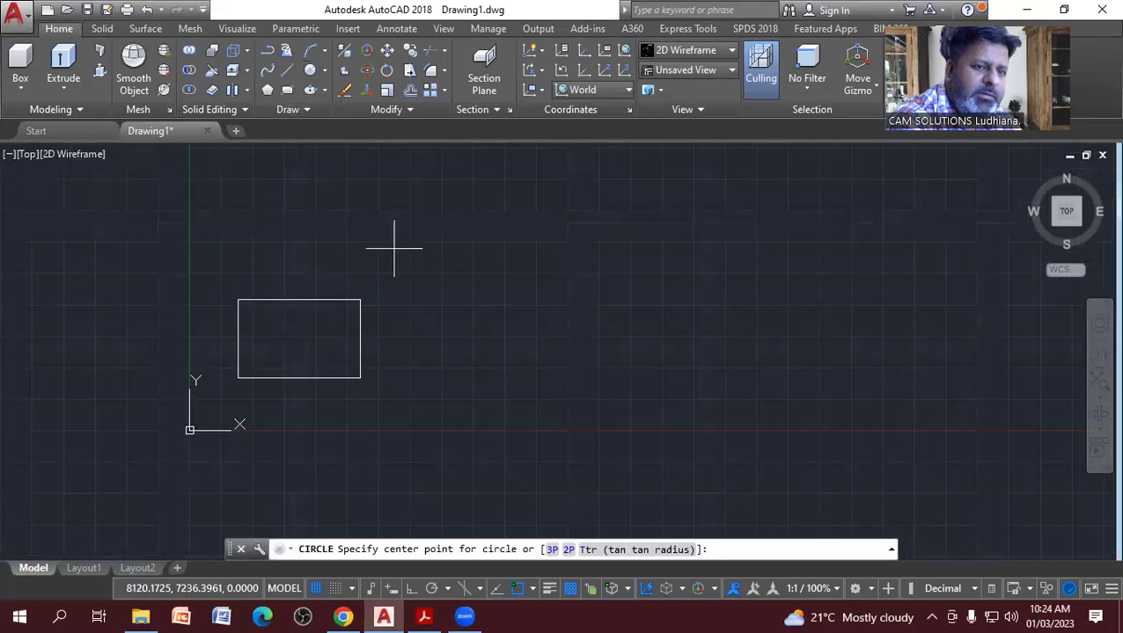
left_click(360, 301)
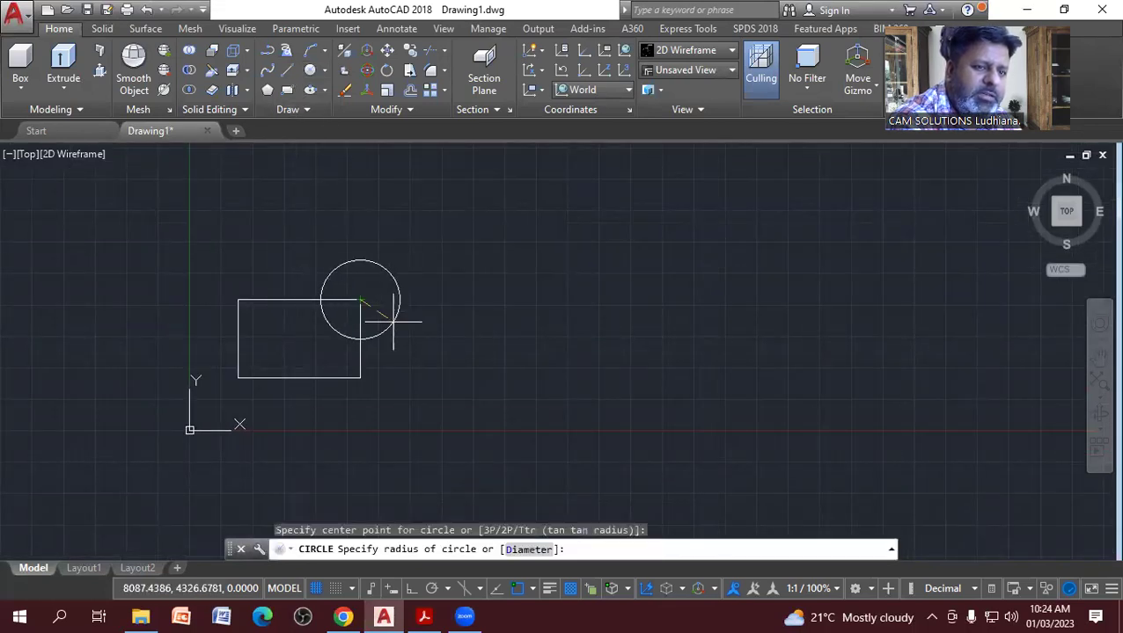
left_click(402, 327)
Draw a separate diagonal line beside the rectangle and circle using L.
type("l")
key("Return")
left_click(423, 234)
left_click(518, 366)
right_click(520, 370)
left_click(537, 376)
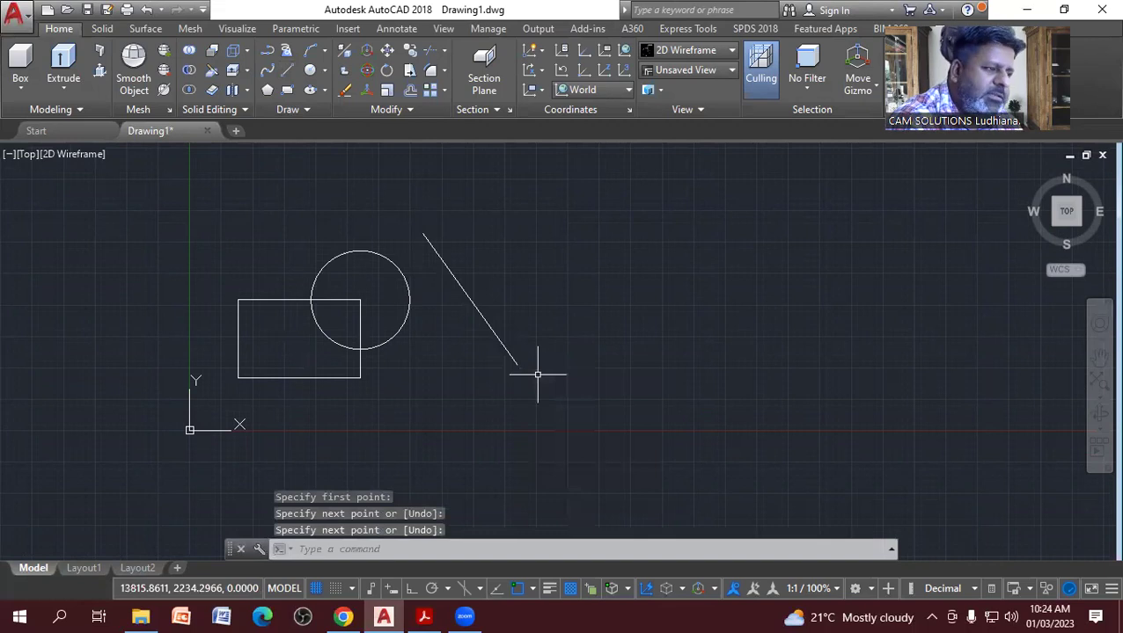
left_click(1098, 430)
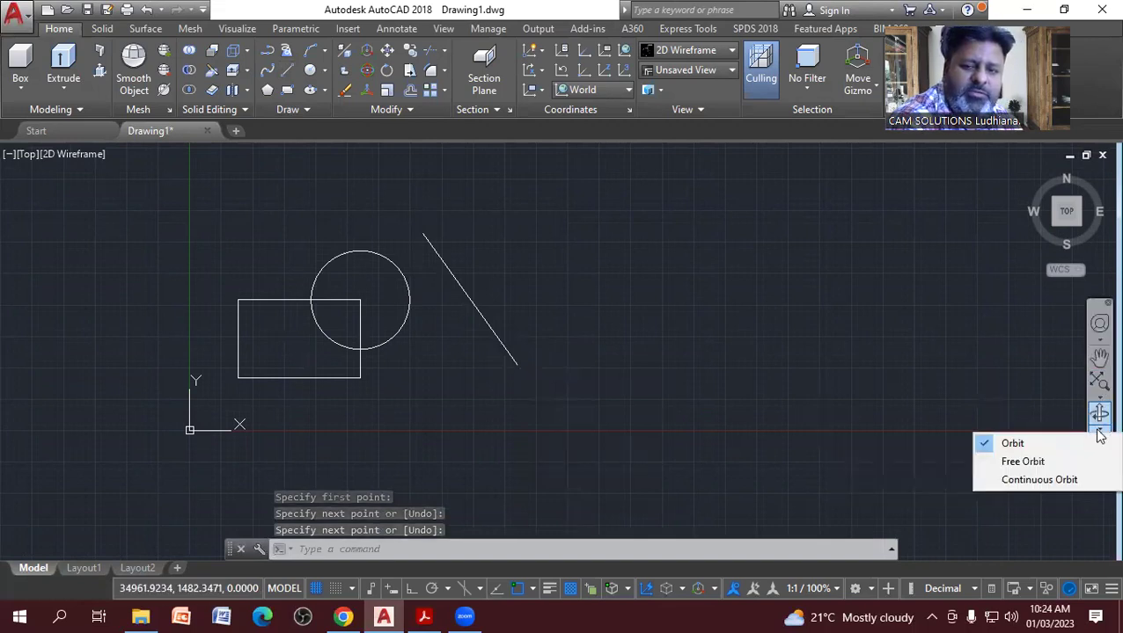
Free-orbit the rectangle, circle and line to a tilted 3D viewpoint, then exit orbit.
left_click(1043, 464)
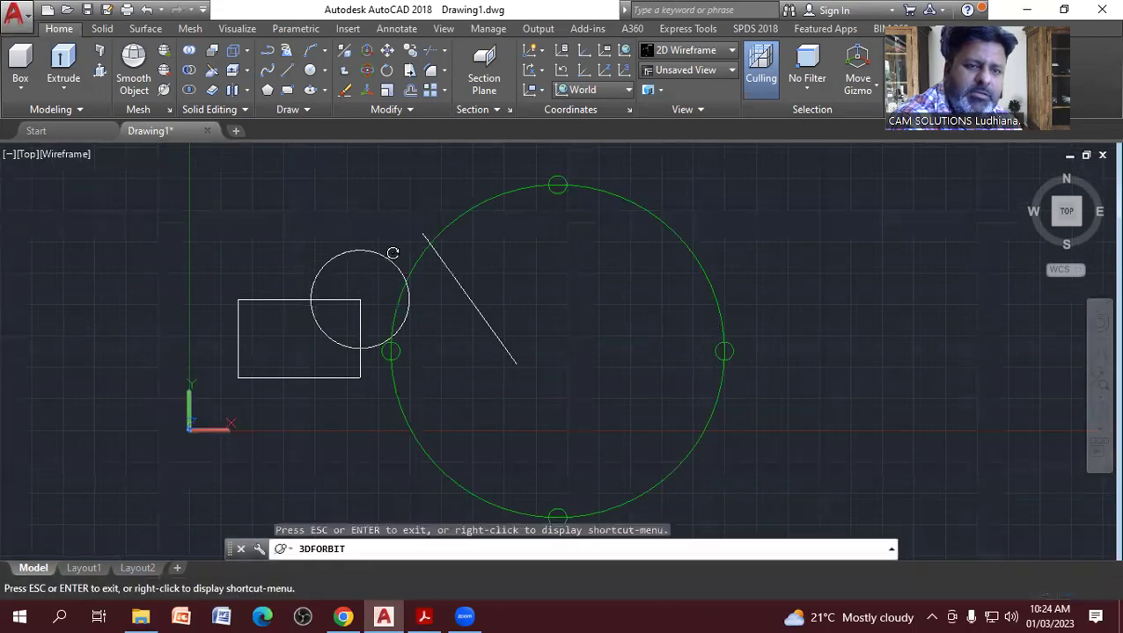
scroll(726, 270, "down", 2)
scroll(455, 263, "up", 3)
scroll(692, 316, "down", 2)
mouse_move(528, 393)
left_mouse_down()
mouse_move(564, 381)
mouse_move(602, 248)
mouse_move(587, 294)
left_mouse_up()
mouse_move(576, 240)
left_mouse_down()
mouse_move(579, 319)
mouse_move(544, 296)
mouse_move(581, 284)
mouse_move(579, 296)
mouse_move(556, 307)
mouse_move(559, 268)
mouse_move(523, 295)
mouse_move(511, 326)
mouse_move(525, 340)
mouse_move(661, 354)
mouse_move(561, 323)
mouse_move(606, 326)
left_mouse_up()
mouse_move(606, 326)
middle_mouse_down()
mouse_move(296, 345)
mouse_move(247, 334)
middle_mouse_up()
left_click_drag(582, 346, 607, 343)
mouse_move(562, 364)
middle_mouse_down()
mouse_move(1030, 328)
mouse_move(887, 321)
middle_mouse_up()
mouse_move(542, 313)
left_mouse_down()
mouse_move(508, 333)
mouse_move(561, 416)
mouse_move(571, 293)
mouse_move(654, 403)
mouse_move(562, 390)
mouse_move(559, 305)
mouse_move(562, 317)
left_mouse_up()
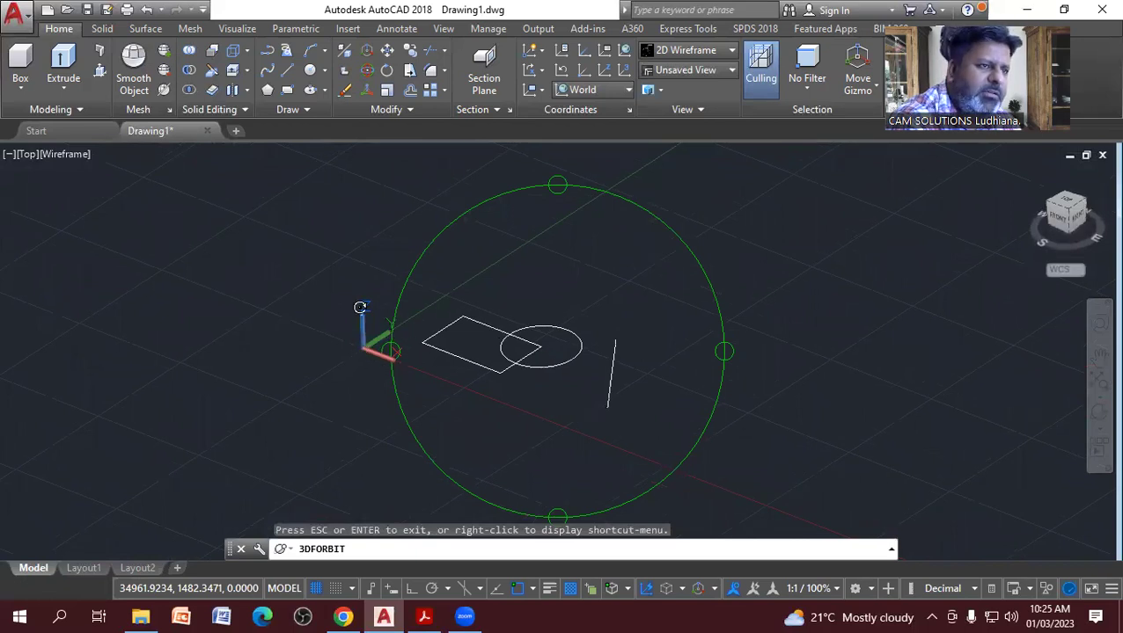
right_click(376, 273)
left_click(384, 278)
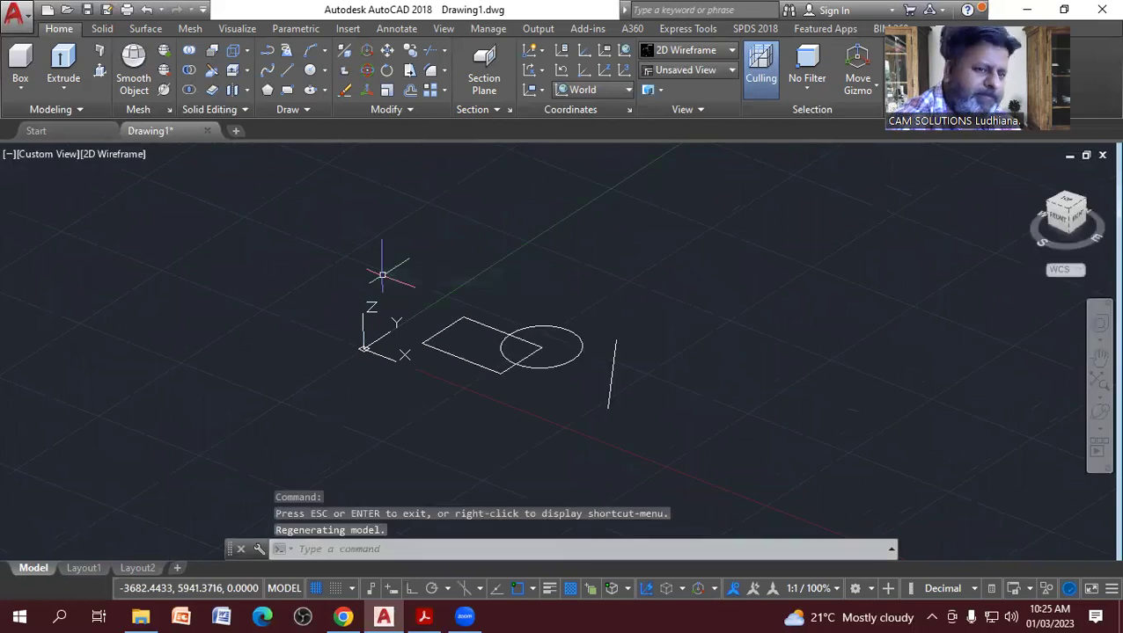
Window-select the rectangle, circle and line and delete them.
left_click(616, 388)
left_click(493, 318)
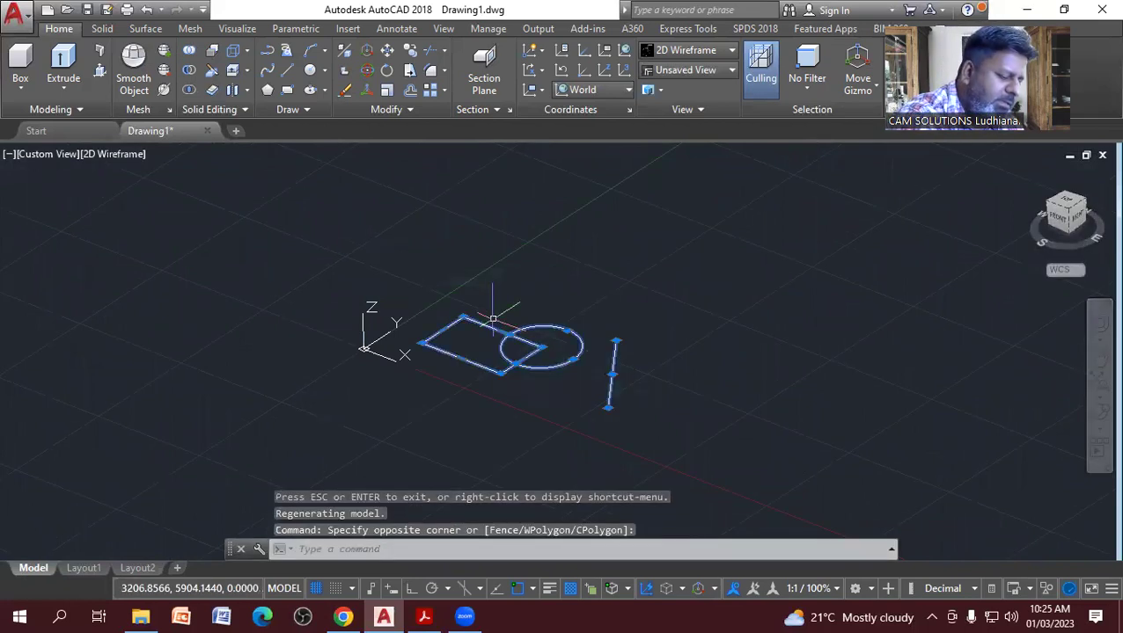
key("Delete")
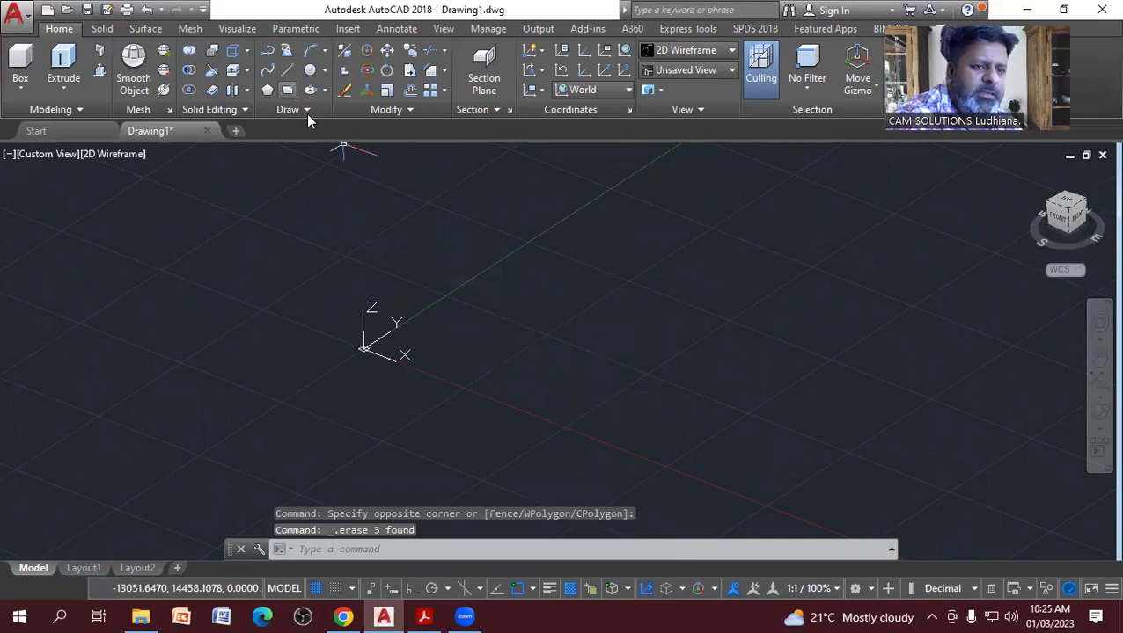
Draw a new rectangle, a line across its right corner, and a circle at its left corner.
left_click(287, 90)
left_click(433, 343)
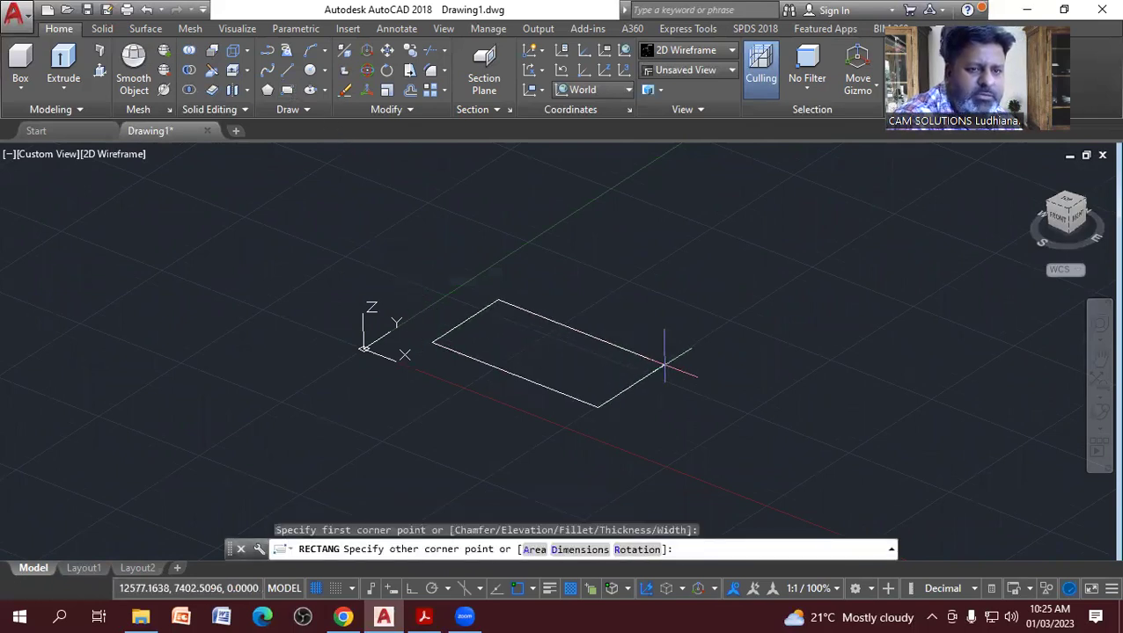
left_click(691, 348)
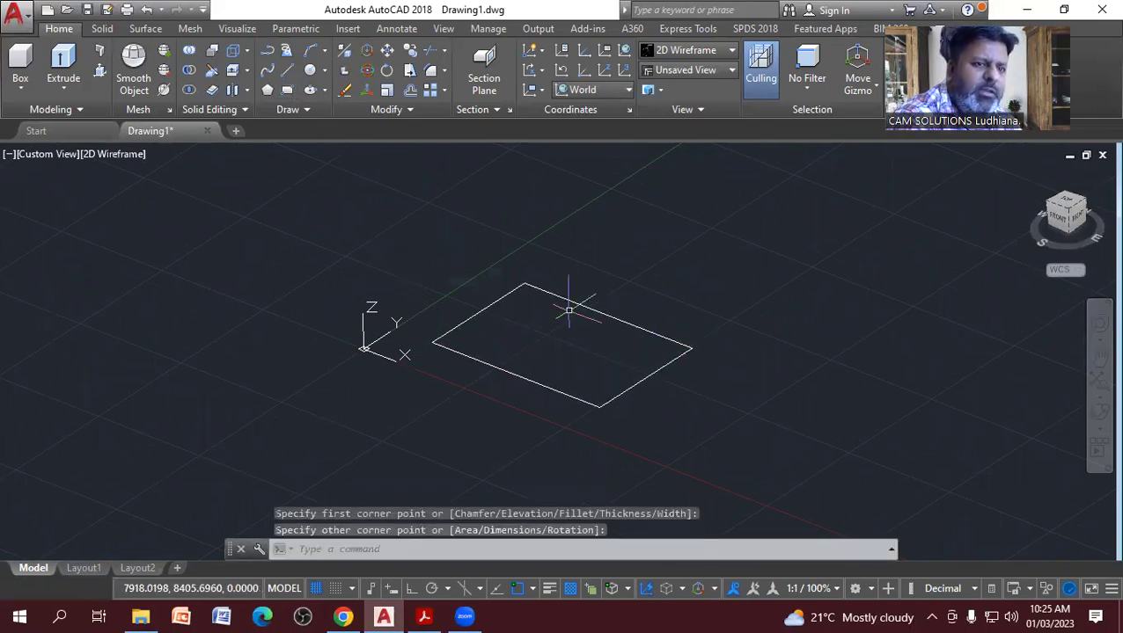
left_click(288, 89)
left_click(287, 71)
left_click(613, 290)
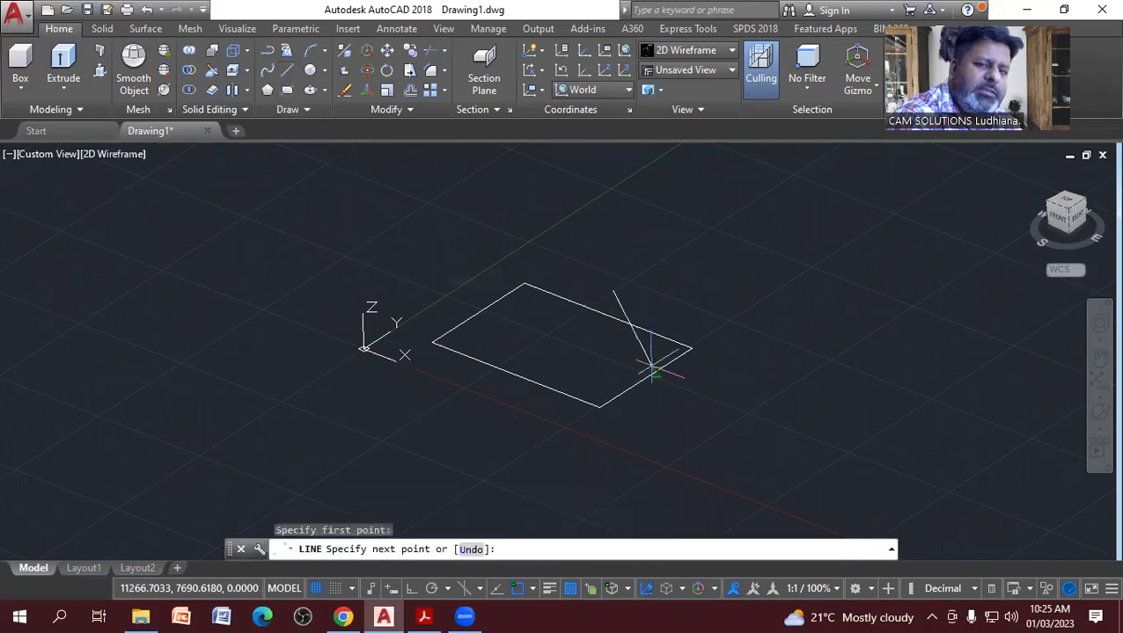
left_click(678, 444)
left_click(310, 70)
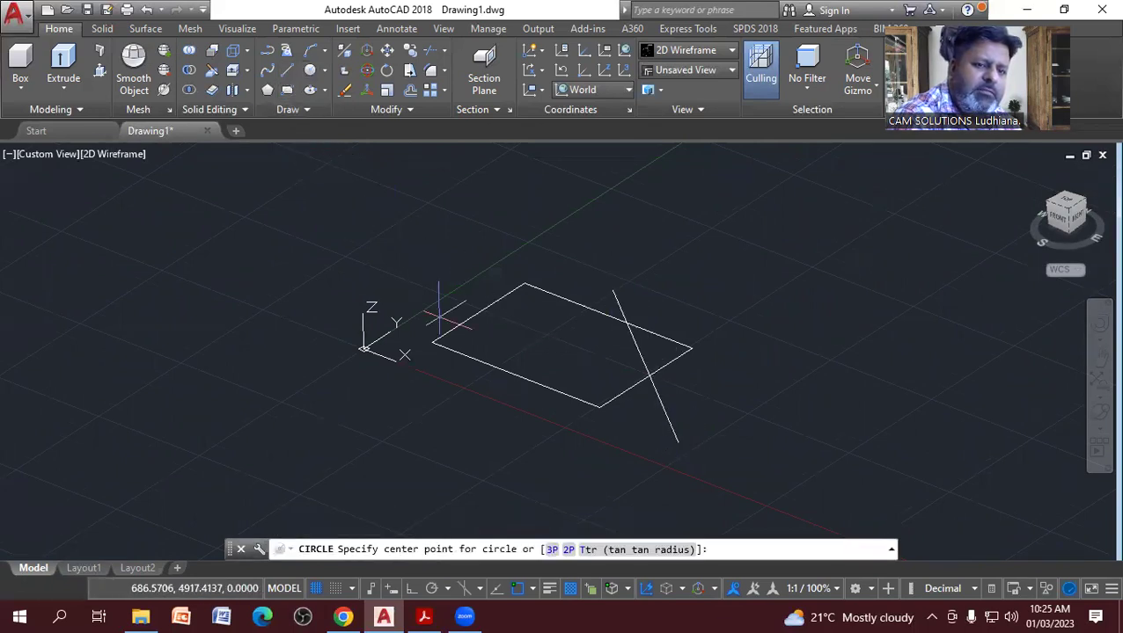
left_click(441, 346)
left_click(372, 347)
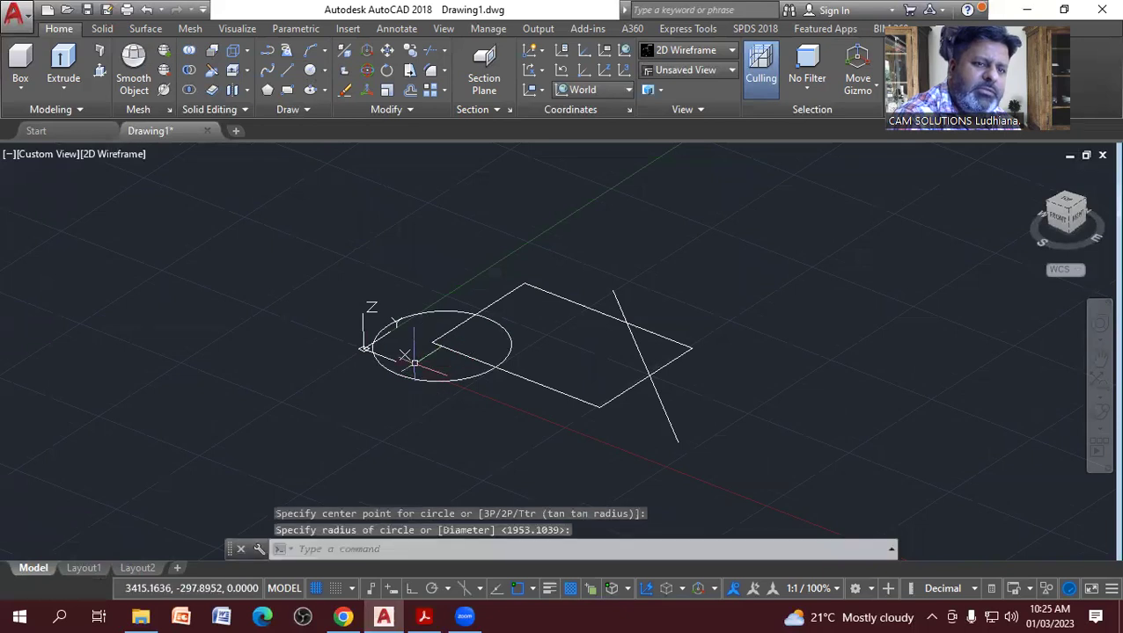
Trim the excess to clip the right corner diagonally and notch the left with a concave arc.
left_click(410, 70)
key("Return")
left_click(642, 303)
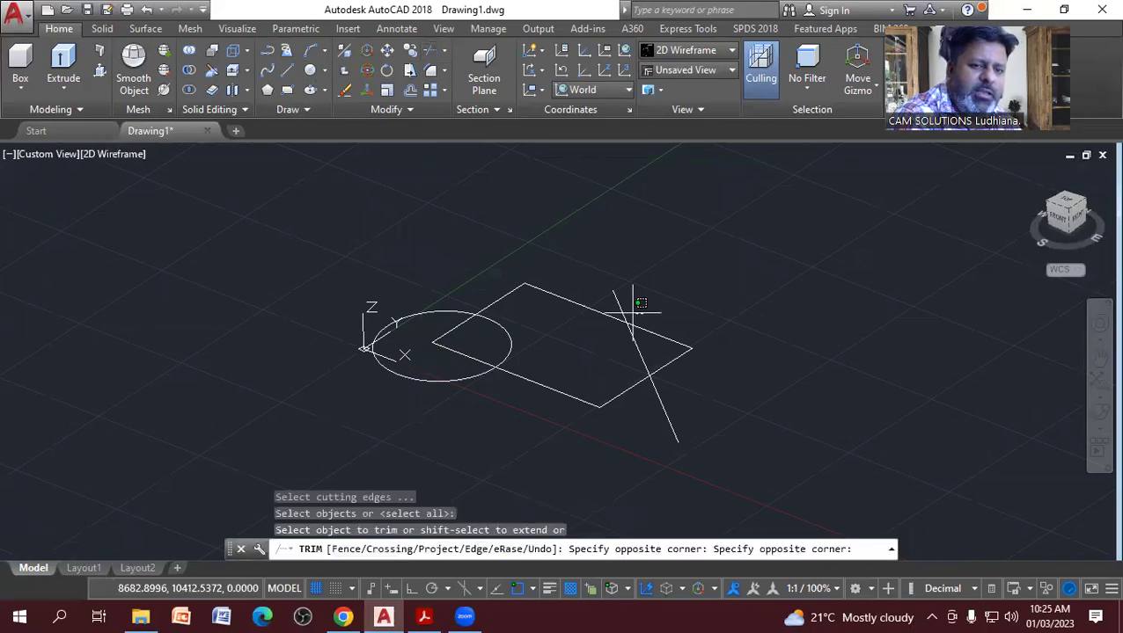
left_click(621, 318)
left_click(701, 360)
left_click(658, 388)
left_click(701, 424)
left_click(651, 477)
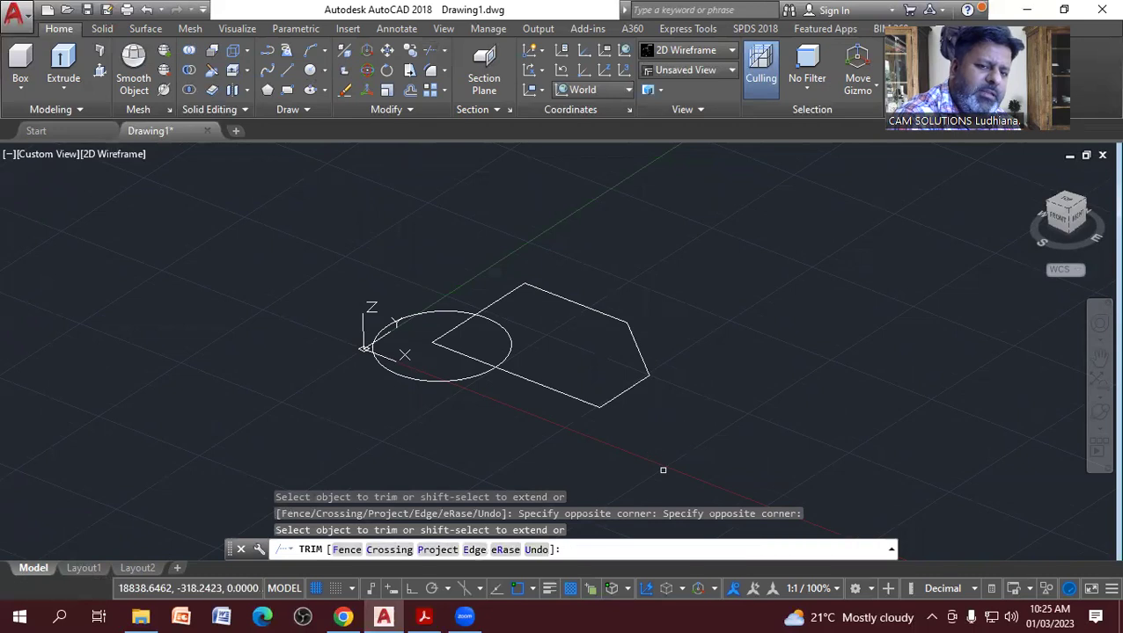
left_click(453, 410)
left_click(403, 372)
left_click(446, 348)
right_click(423, 281)
left_click(451, 296)
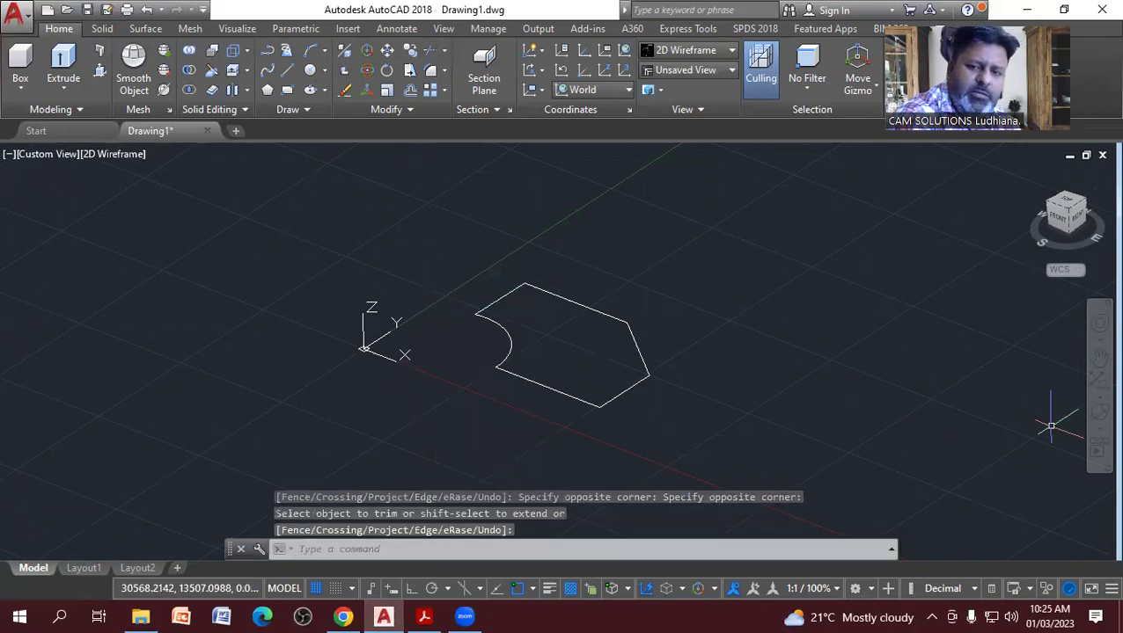
left_click(1097, 418)
mouse_move(651, 444)
left_mouse_down()
mouse_move(612, 369)
mouse_move(639, 426)
mouse_move(541, 352)
mouse_move(543, 295)
left_mouse_up()
Exit orbit, view the outline from Top, then switch to SW Isometric.
right_click(541, 266)
left_click(563, 280)
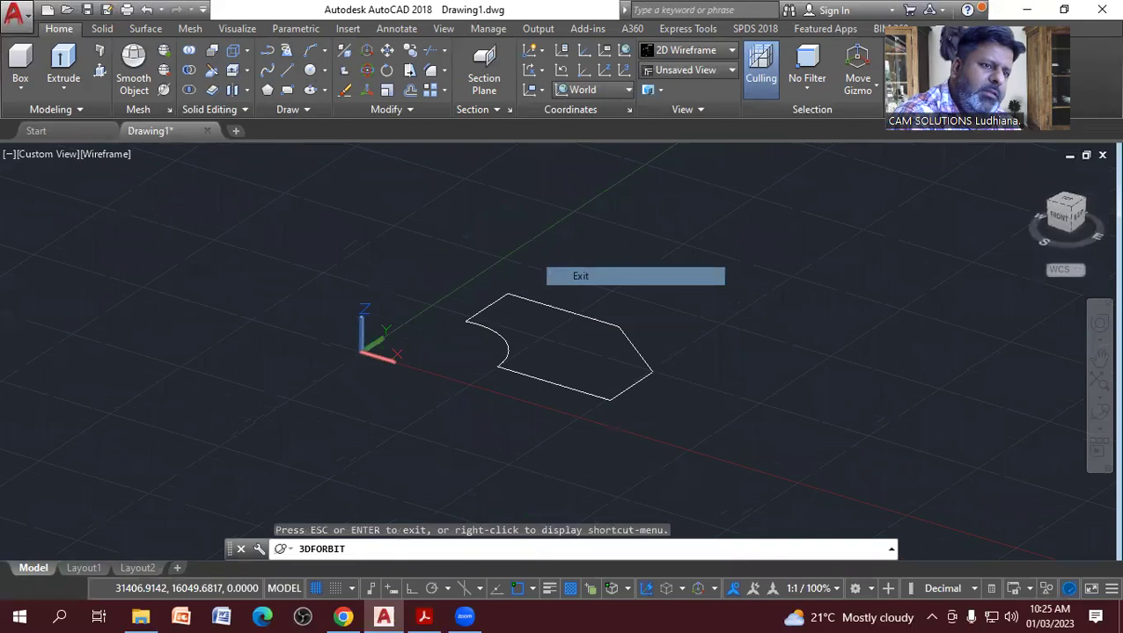
left_click(57, 152)
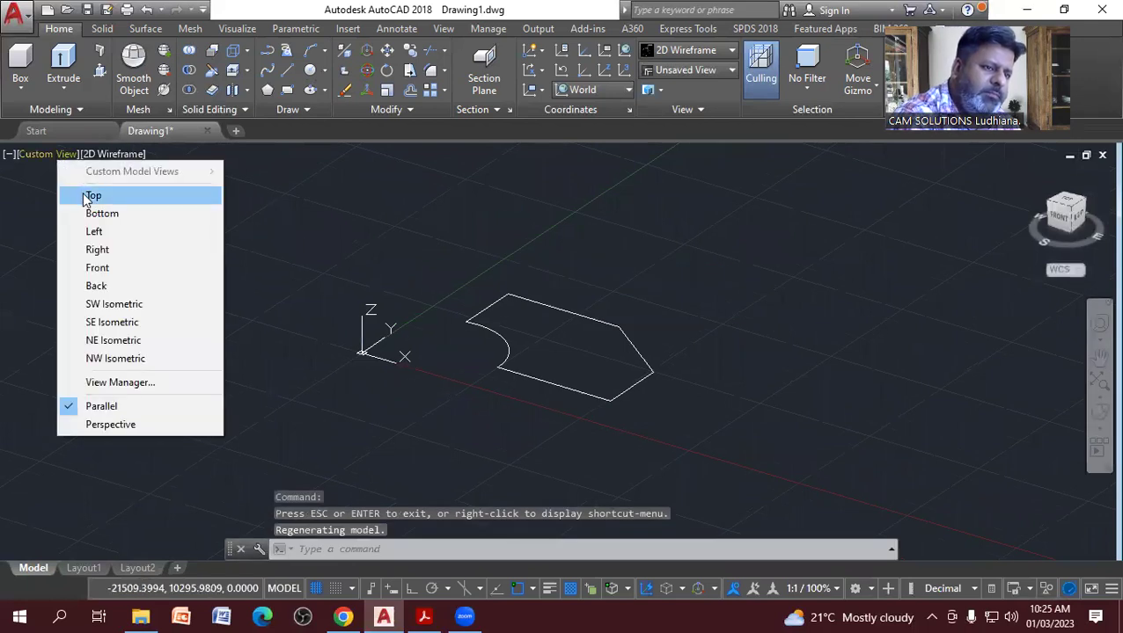
left_click(81, 195)
scroll(205, 308, "down", 5)
scroll(211, 306, "up", 3)
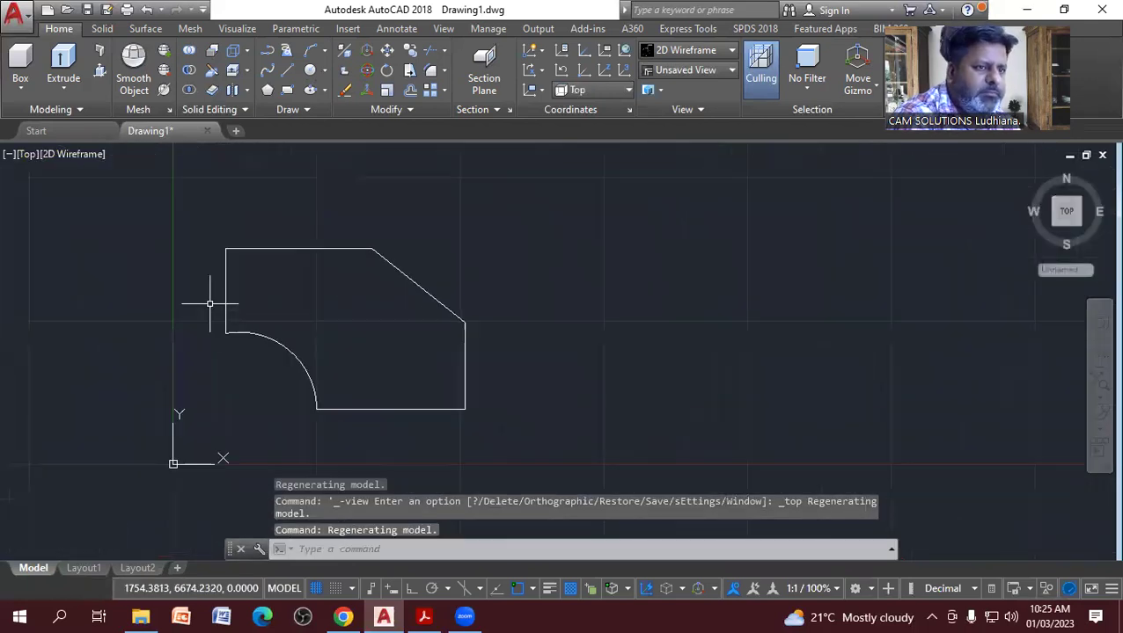
left_click(29, 154)
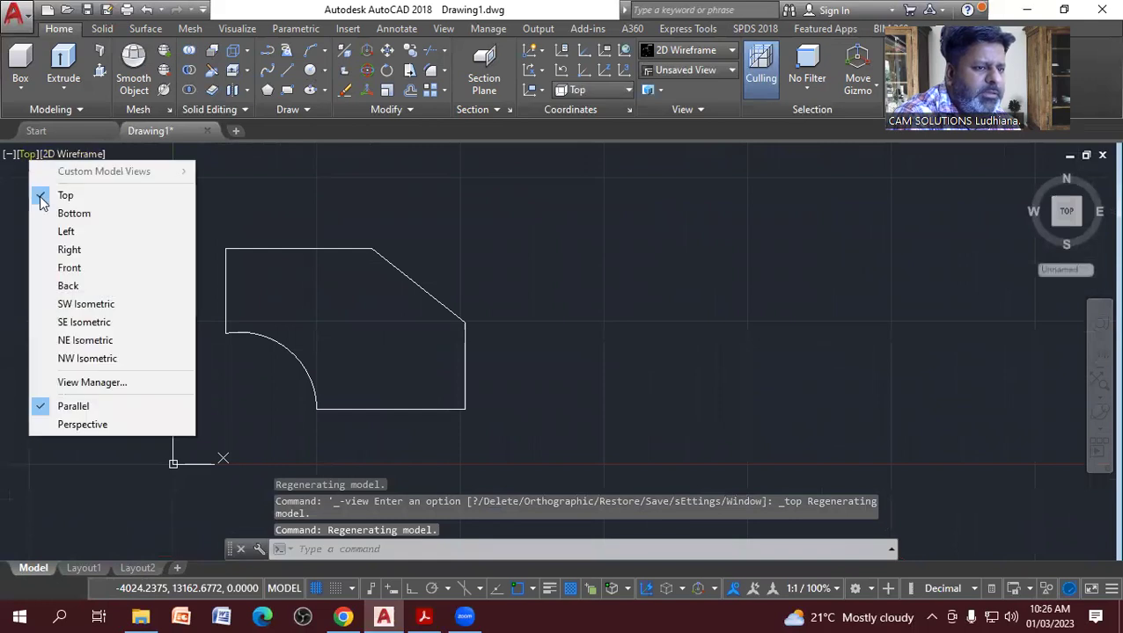
left_click(75, 304)
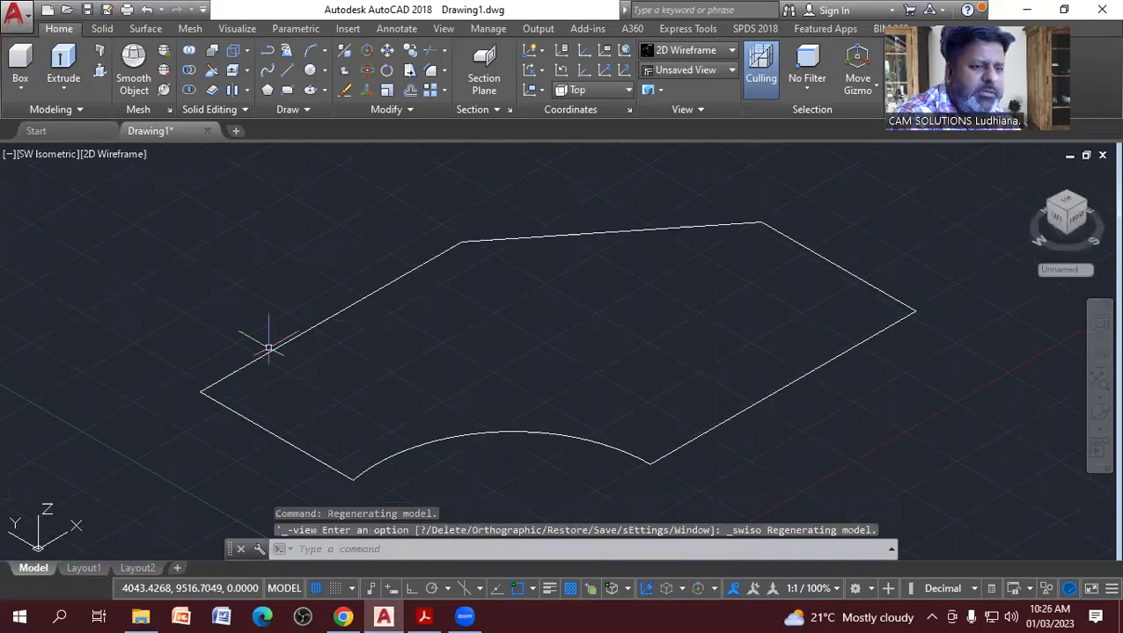
scroll(318, 388, "down", 5)
scroll(318, 368, "up", 2)
scroll(324, 362, "up", 3)
scroll(323, 362, "down", 2)
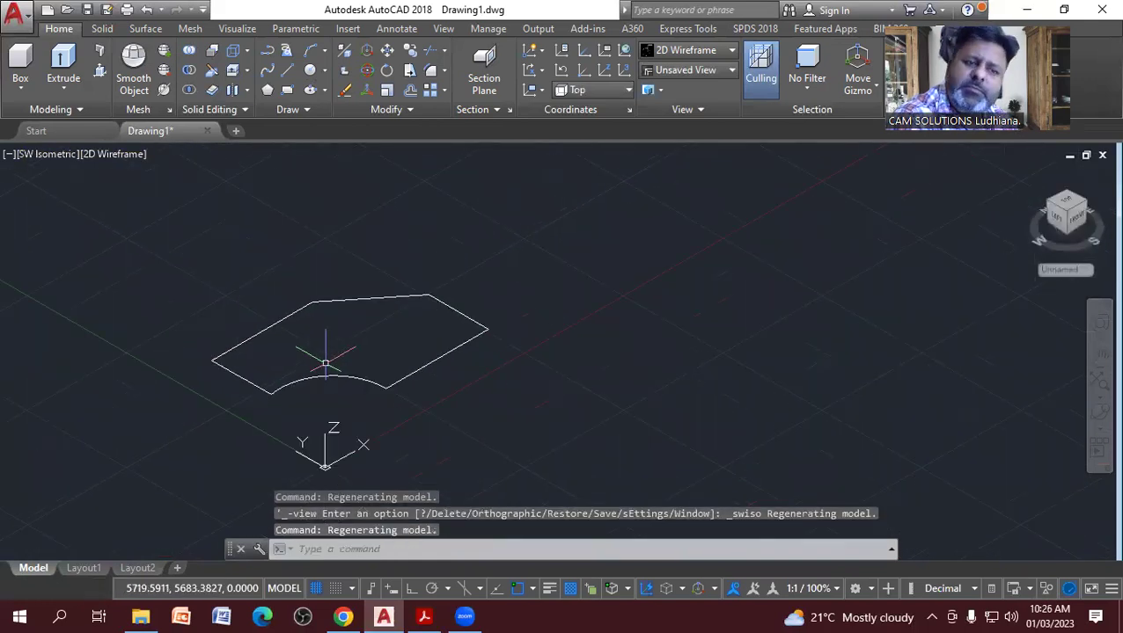
Free-orbit around the notched outline, then window-select it for editing.
left_click(1100, 412)
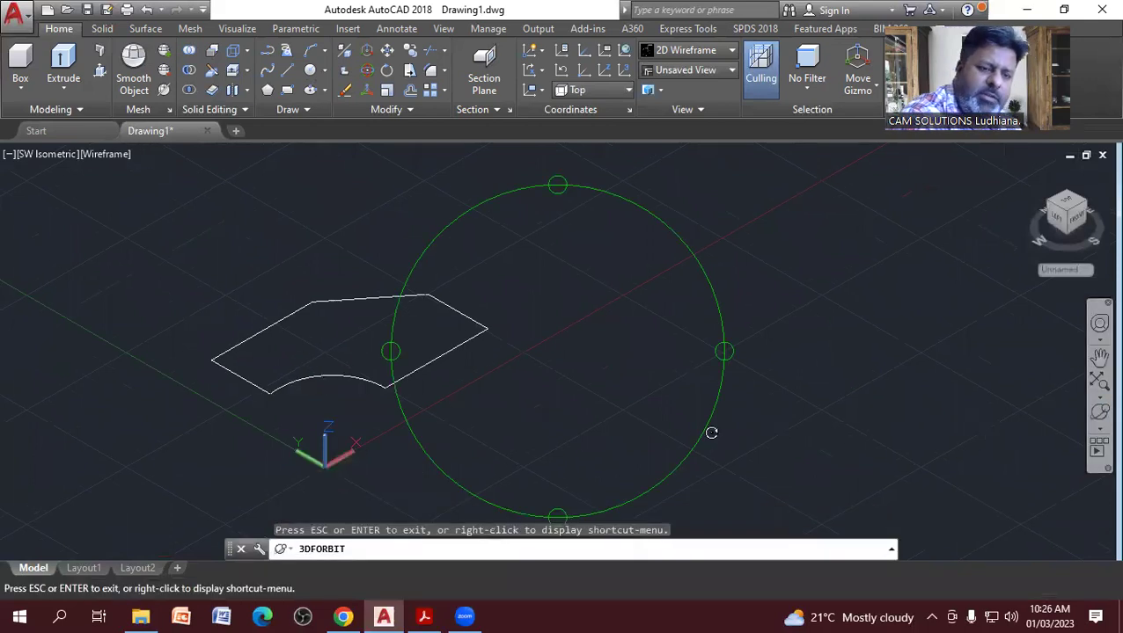
mouse_move(632, 438)
left_mouse_down()
mouse_move(503, 452)
mouse_move(564, 409)
mouse_move(544, 394)
mouse_move(534, 299)
left_mouse_up()
right_click(534, 286)
left_click(558, 296)
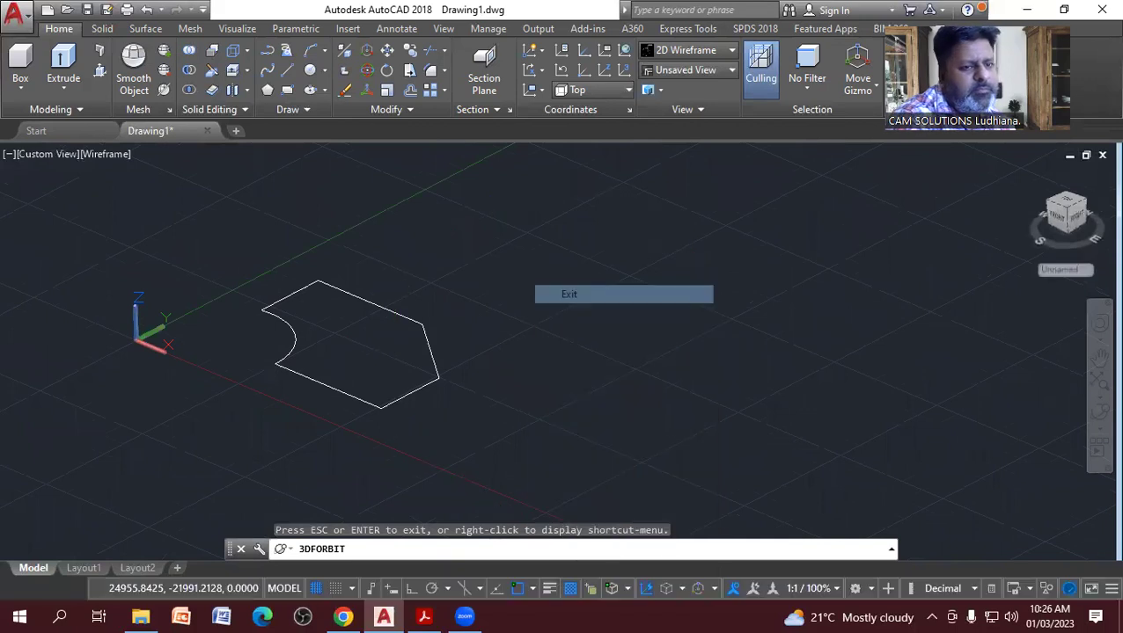
left_click(484, 441)
left_click(230, 257)
right_click(308, 286)
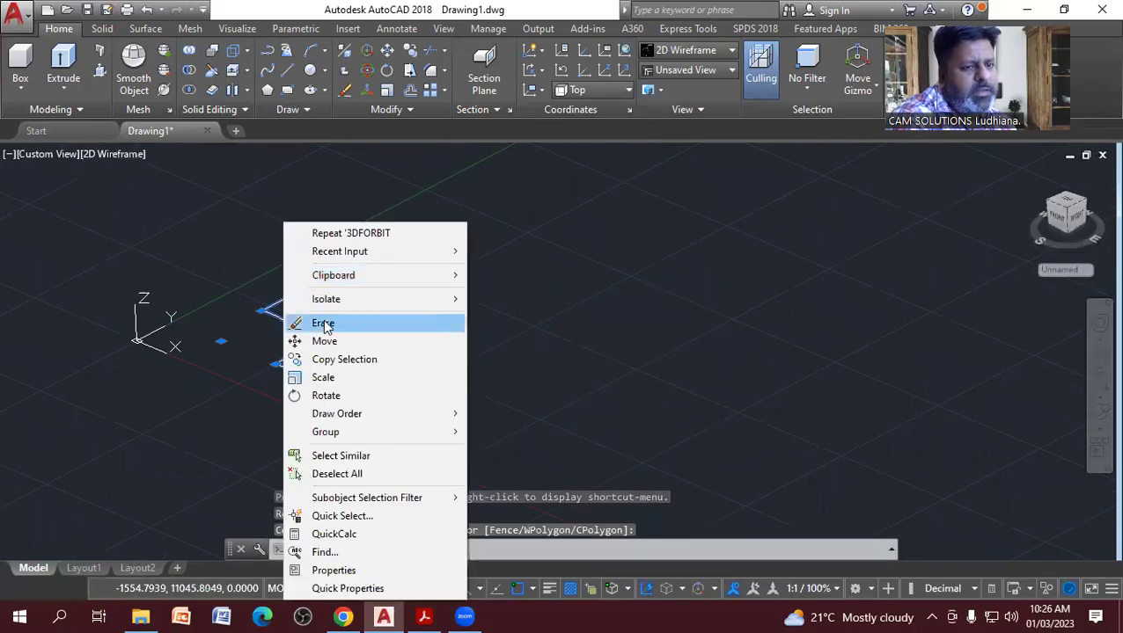
Erase the notched outline and switch to the Top plan view.
left_click(323, 323)
left_click(41, 155)
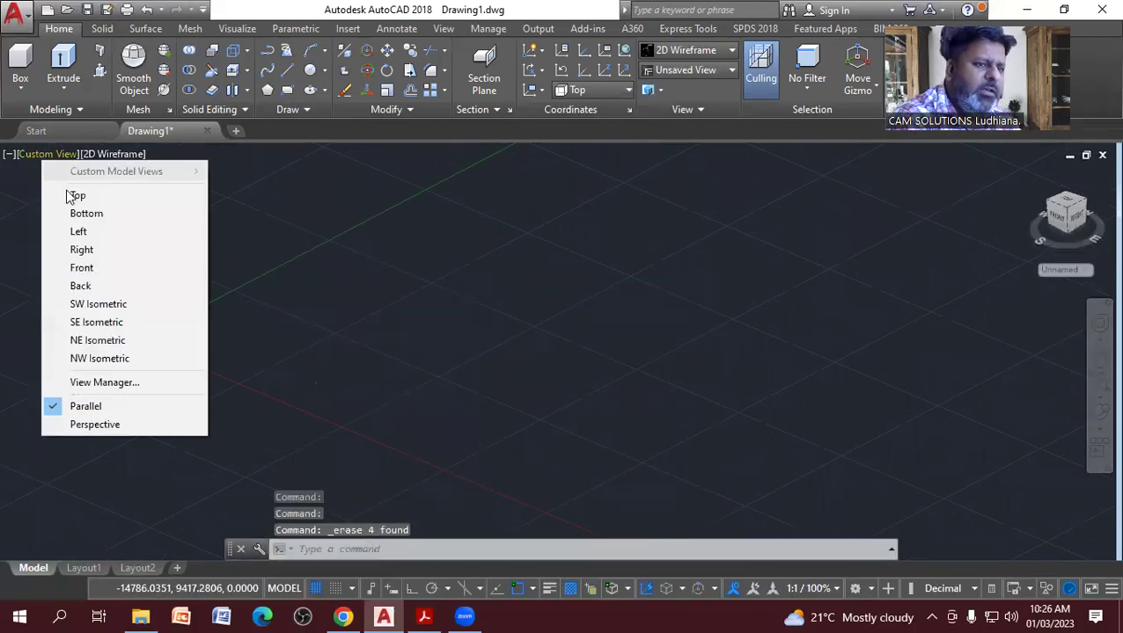
left_click(66, 195)
Recentre the drawing and start a new rectangle by placing its first corner.
middle_click_drag(221, 285, 170, 357)
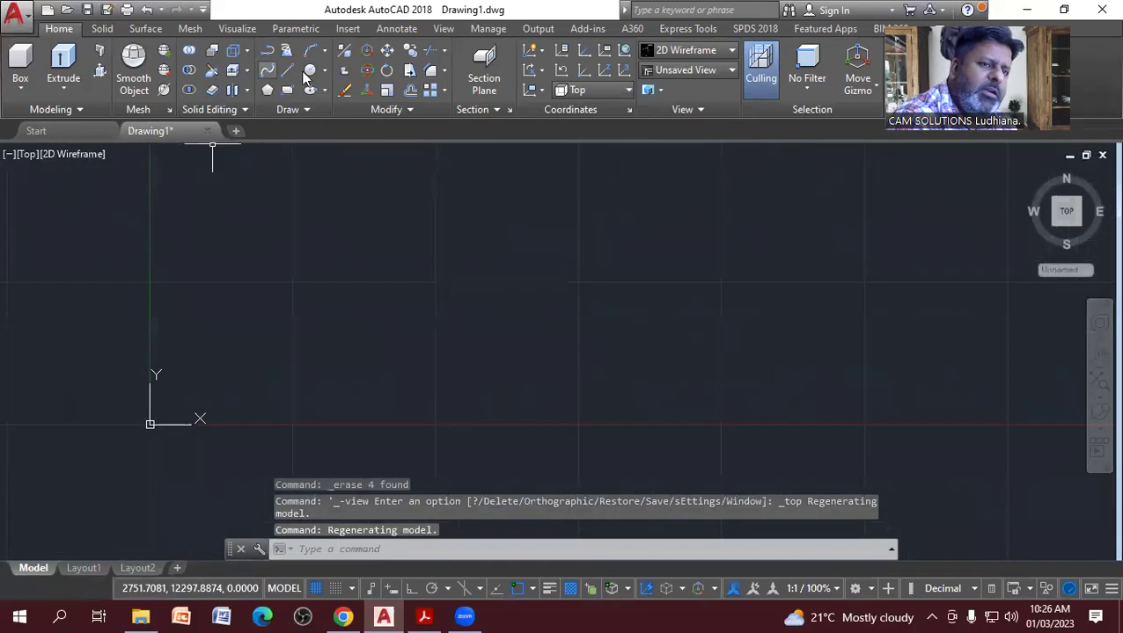
left_click(287, 91)
left_click(215, 298)
type("@100,100")
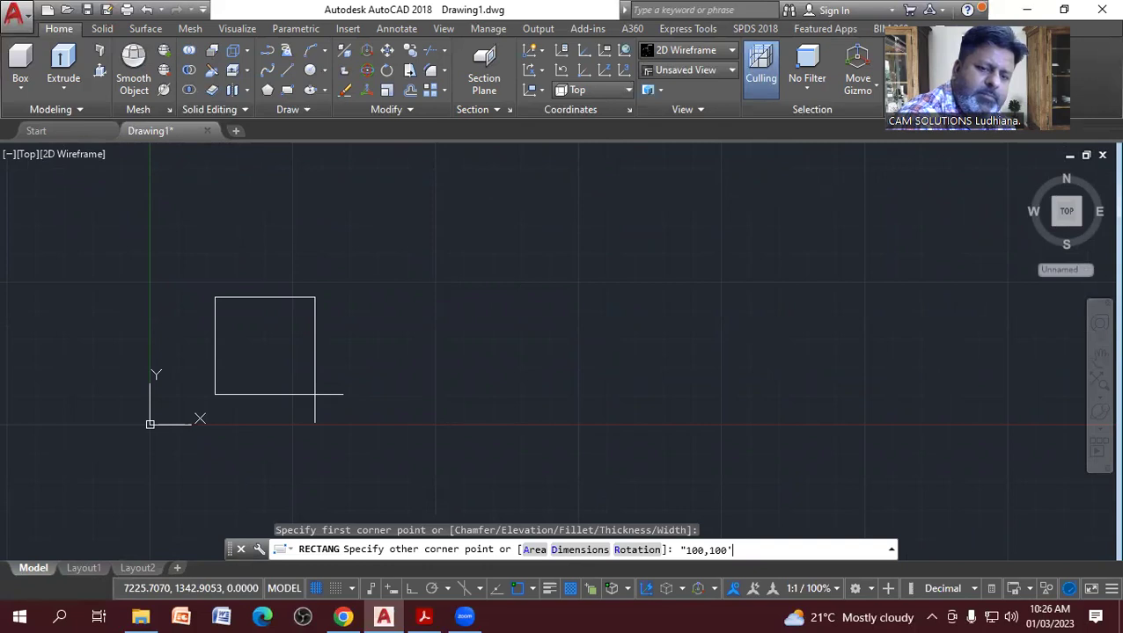
key("Return")
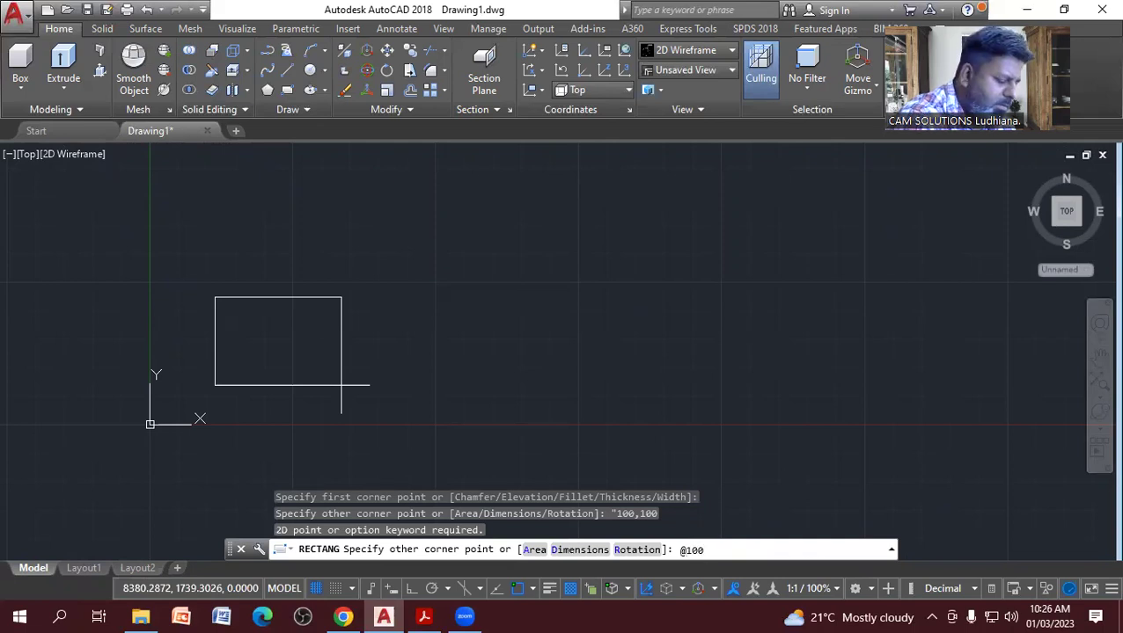
key("Return")
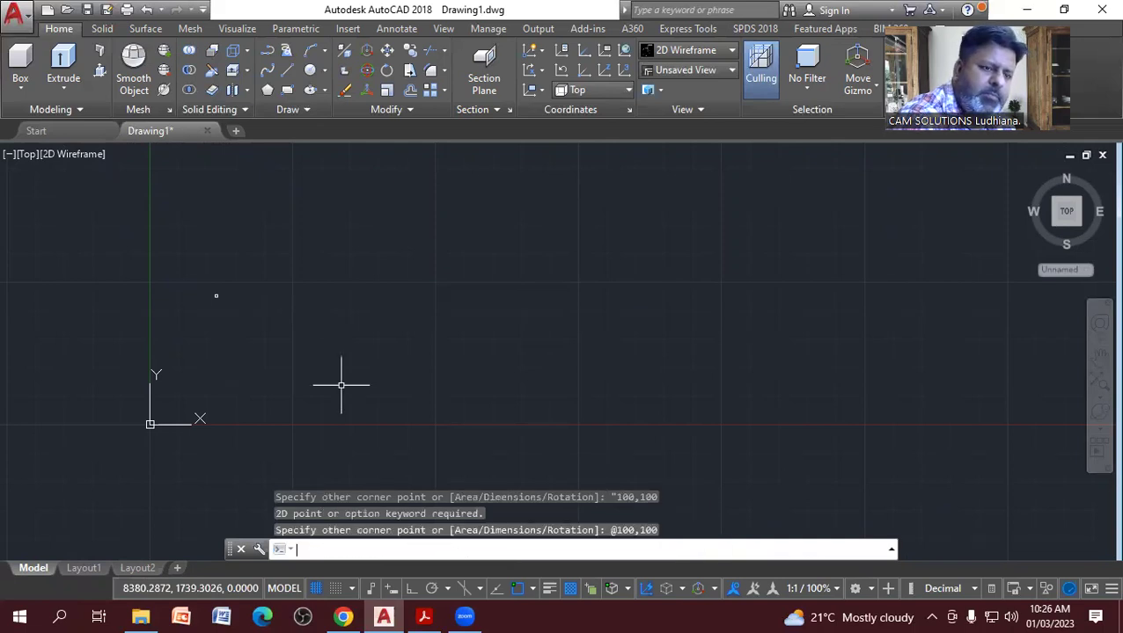
scroll(211, 293, "up", 5)
scroll(176, 243, "up", 5)
middle_click_drag(208, 265, 308, 208)
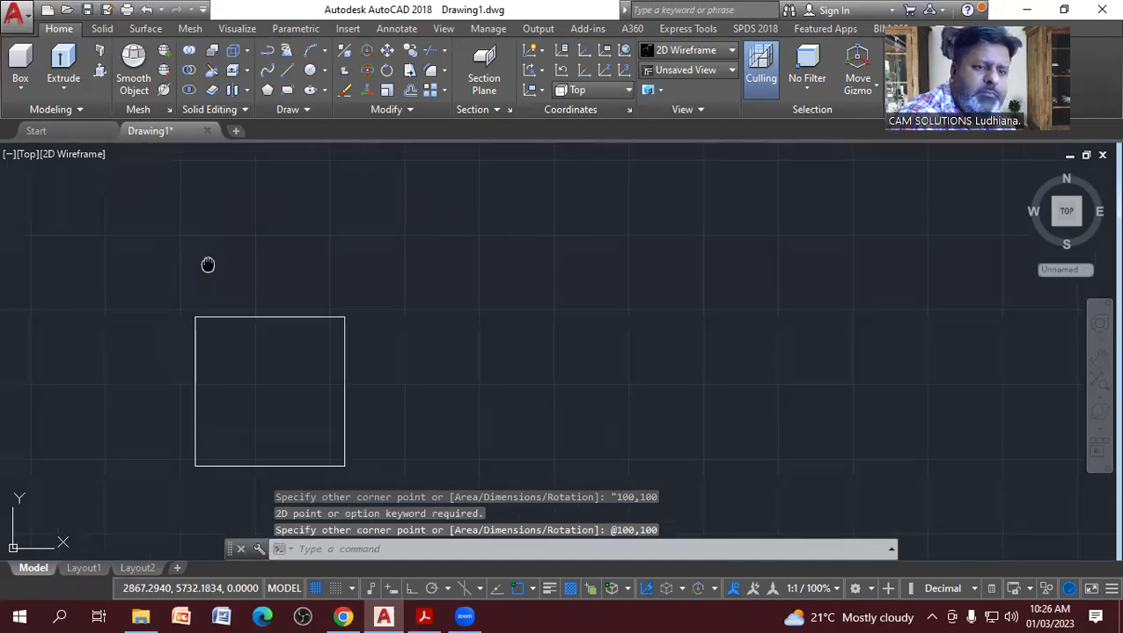
left_click(1098, 410)
mouse_move(528, 426)
left_mouse_down()
mouse_move(513, 262)
mouse_move(559, 441)
mouse_move(526, 310)
mouse_move(539, 318)
left_mouse_up()
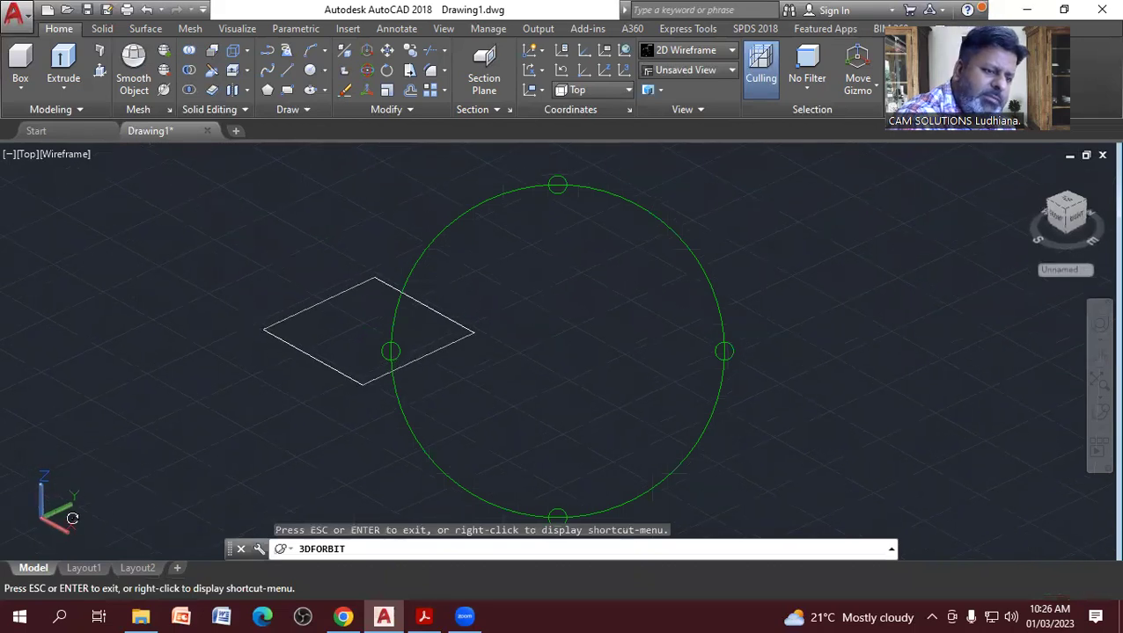
Extrude the square to a height of 50.
right_click(161, 332)
left_click(211, 28)
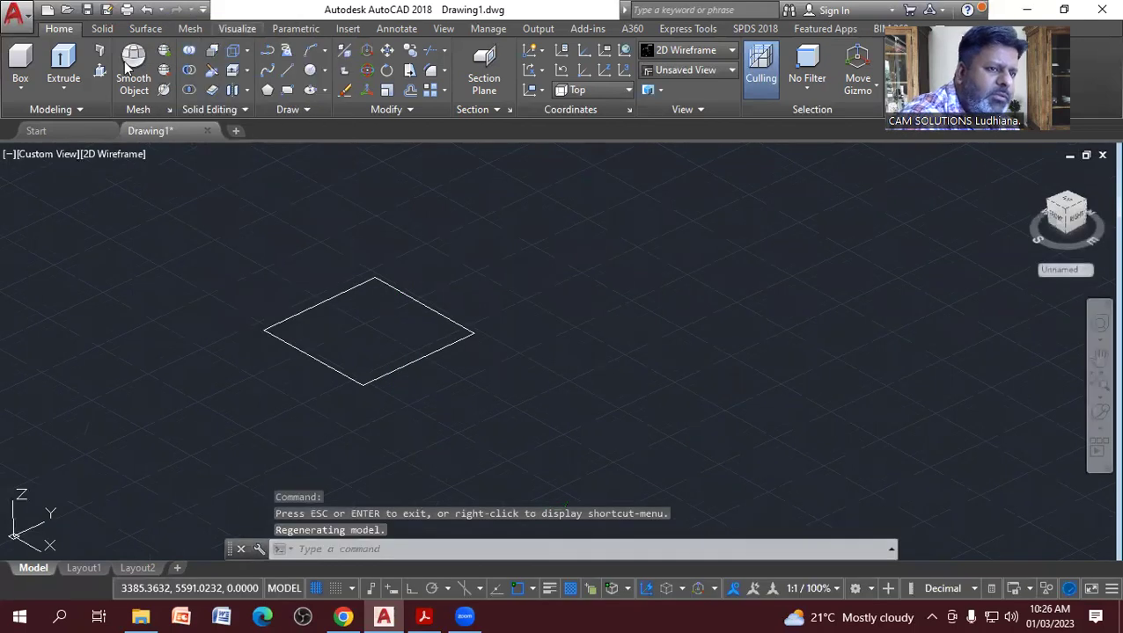
left_click(280, 325)
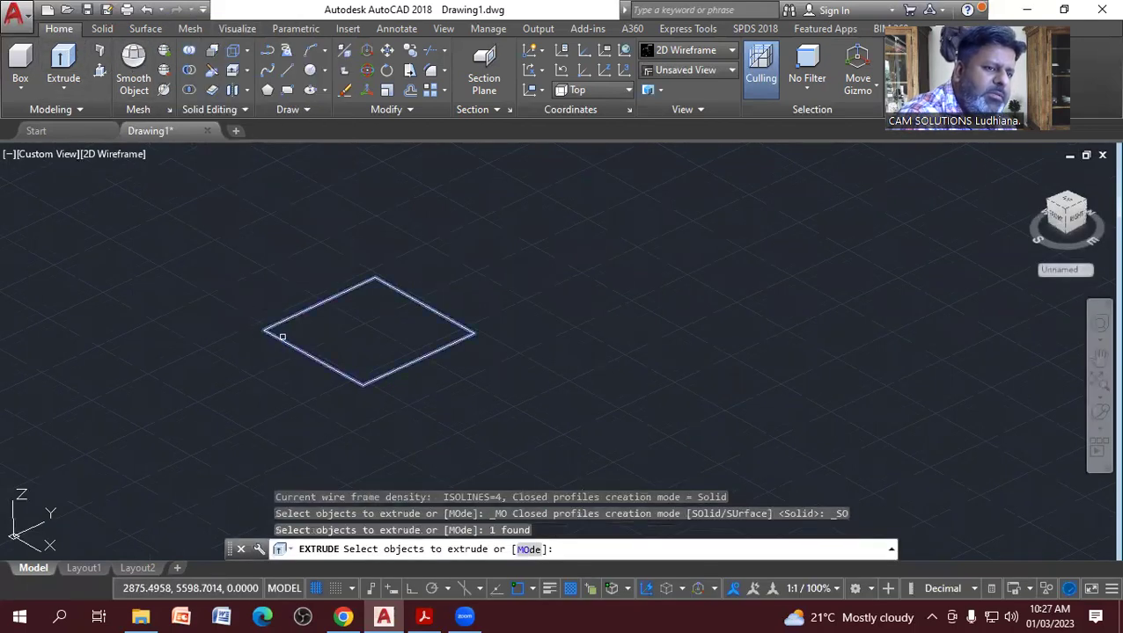
right_click(241, 257)
left_click(263, 265)
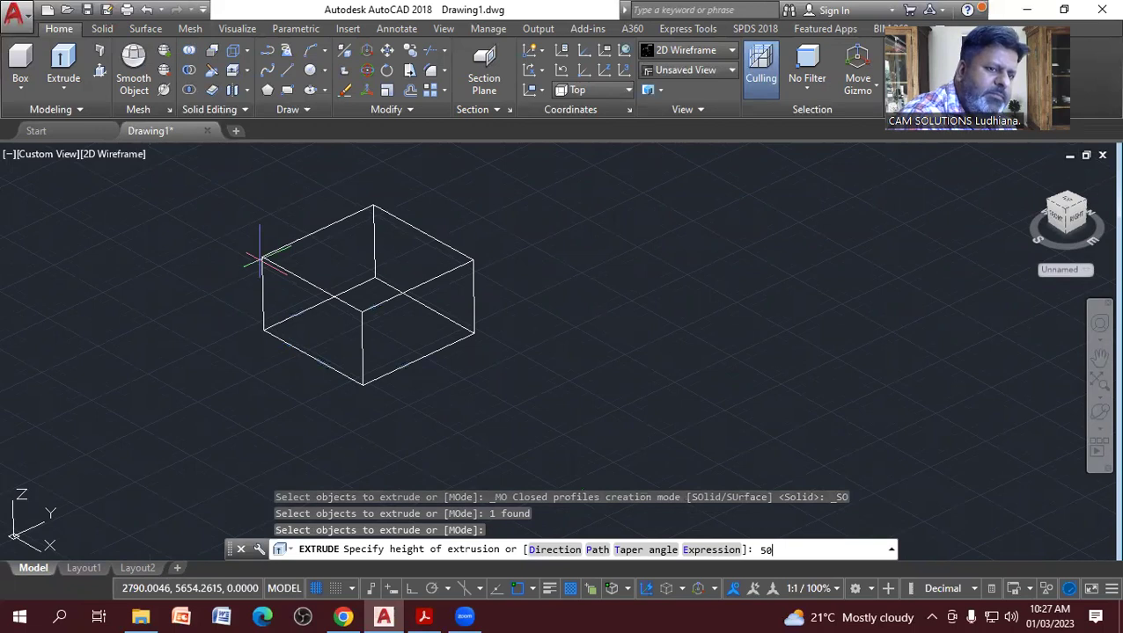
key("Return")
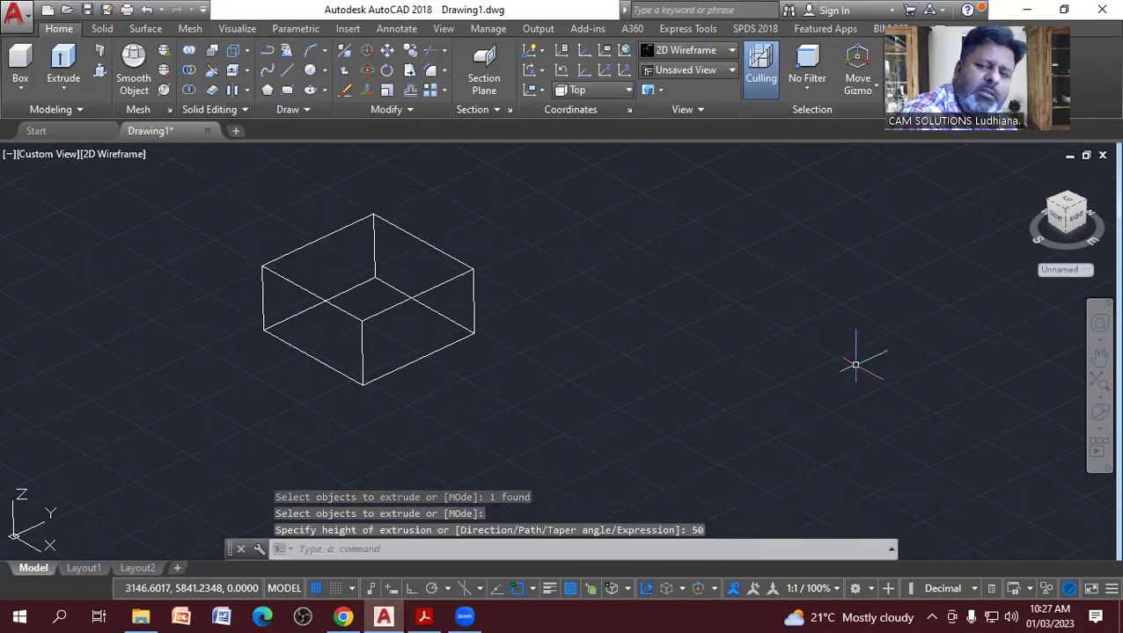
Free-orbit around the 100 x 100 x 50 box to view it from another angle.
left_click(1100, 412)
left_click_drag(534, 316, 526, 191)
right_click(528, 187)
left_click(555, 197)
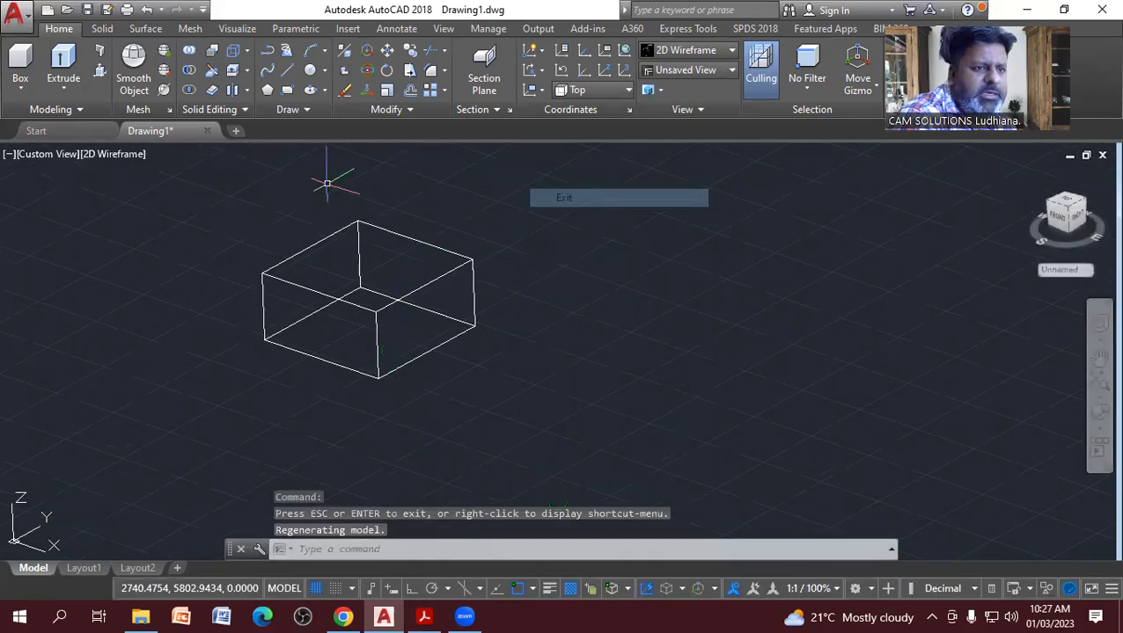
Change the visual style from Shaded to Shaded with edges and reposition the box in view.
left_click(130, 156)
left_click(163, 267)
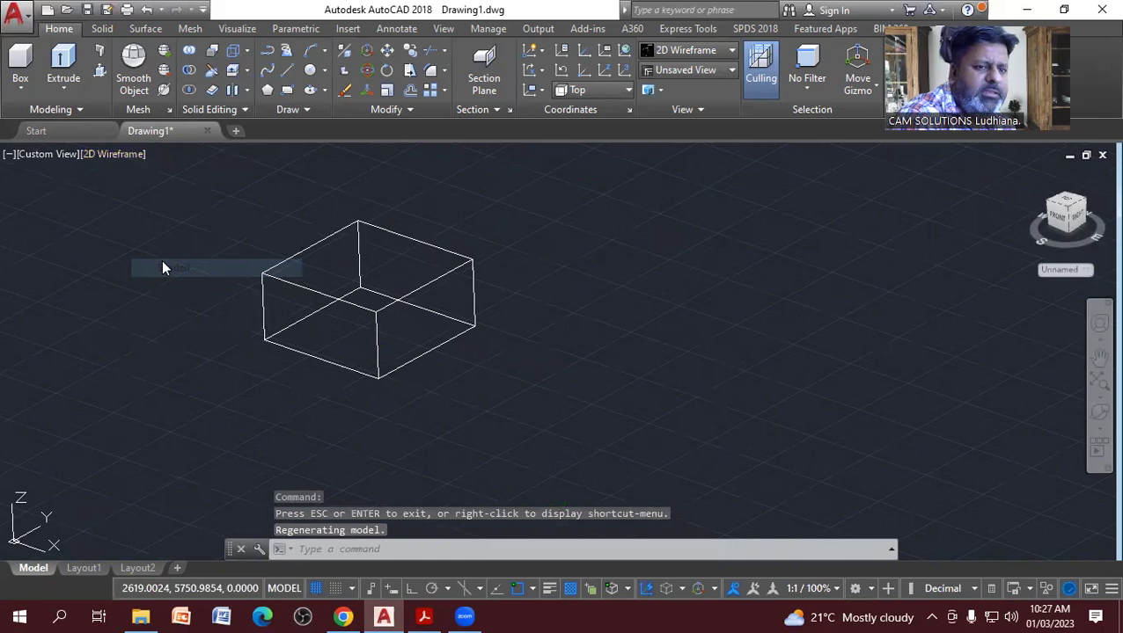
scroll(167, 298, "up", 5)
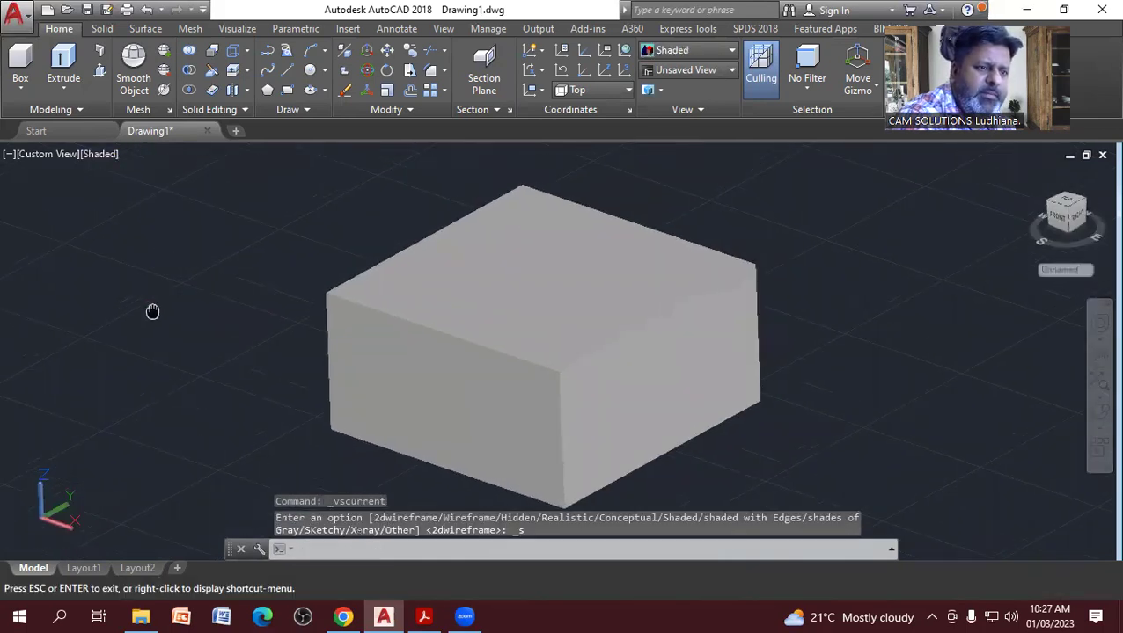
key("Escape")
left_click(97, 153)
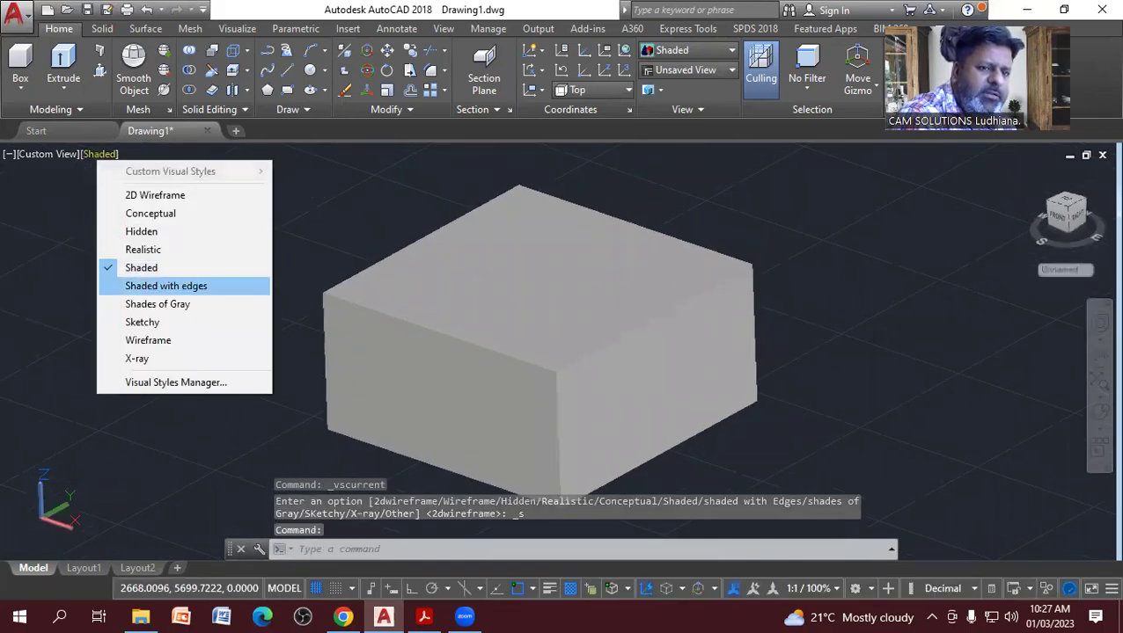
left_click(165, 286)
scroll(123, 299, "down", 2)
middle_click_drag(128, 300, 136, 309)
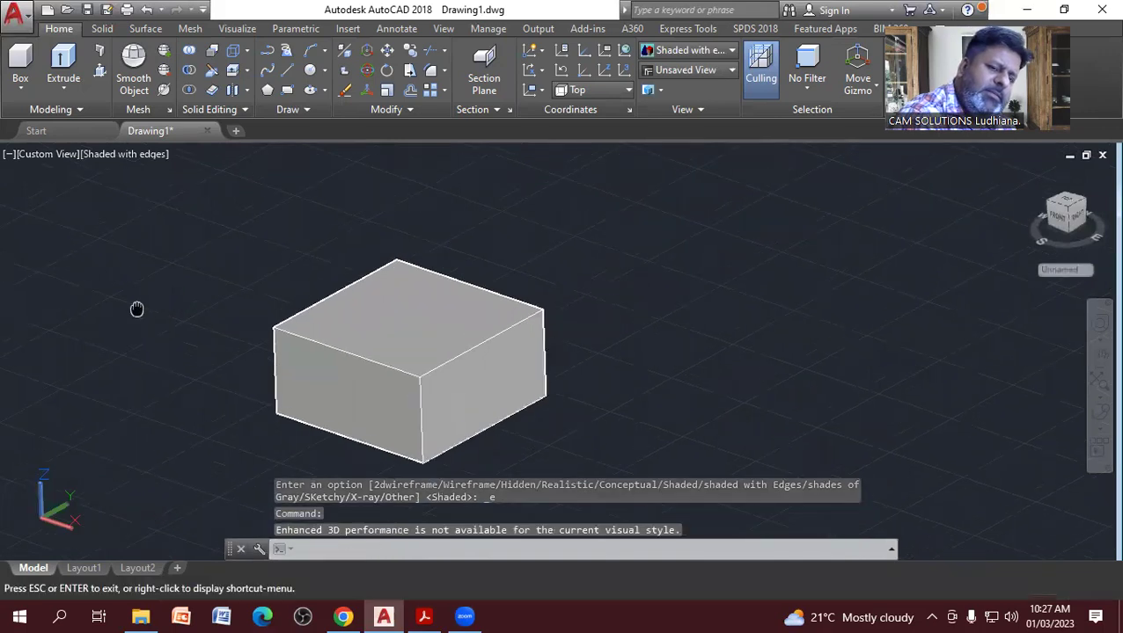
middle_click_drag(211, 280, 171, 238)
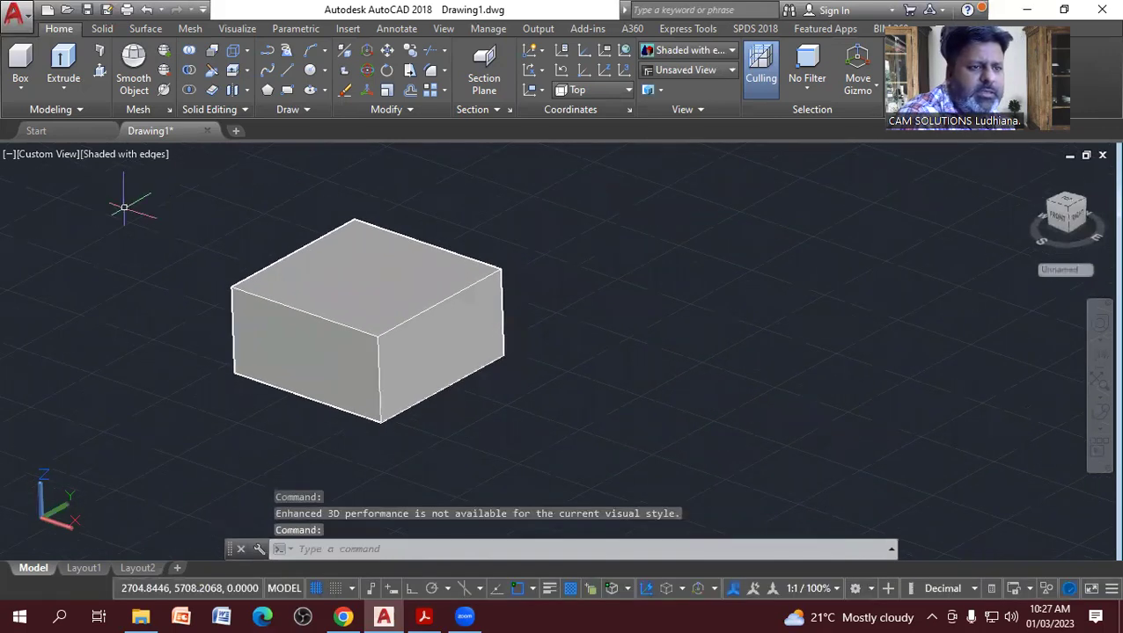
left_click(45, 155)
Switch to the Top view and start a line outline beside the box, with Ortho on, drawing its left edge.
left_click(64, 195)
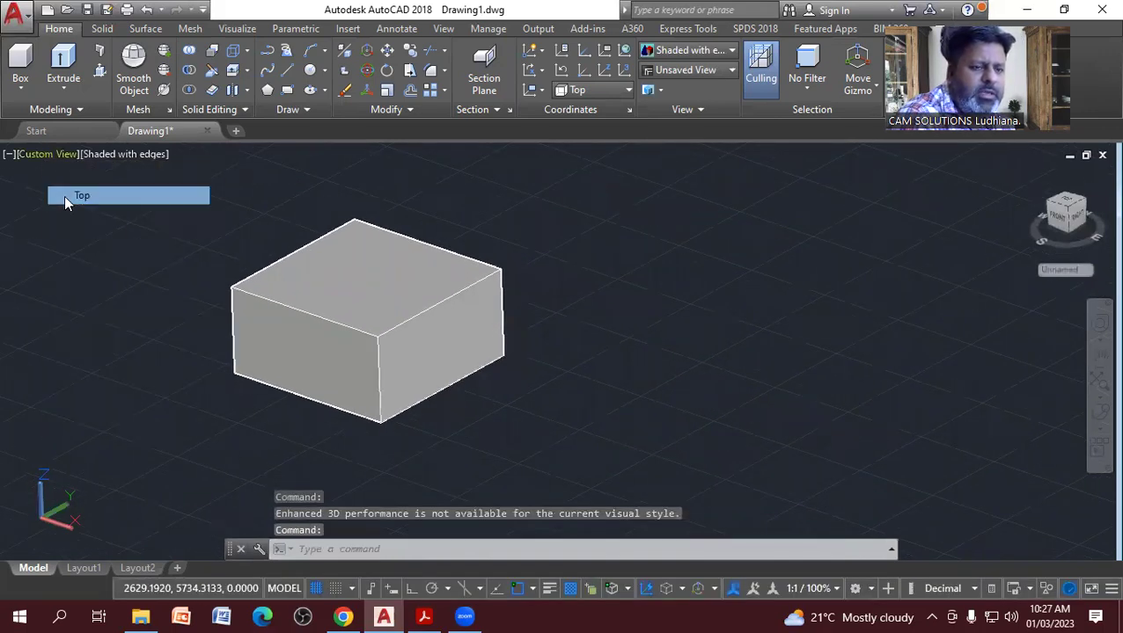
mouse_move(83, 260)
middle_mouse_down()
mouse_move(169, 379)
mouse_move(151, 346)
middle_mouse_up()
type("l")
key("Return")
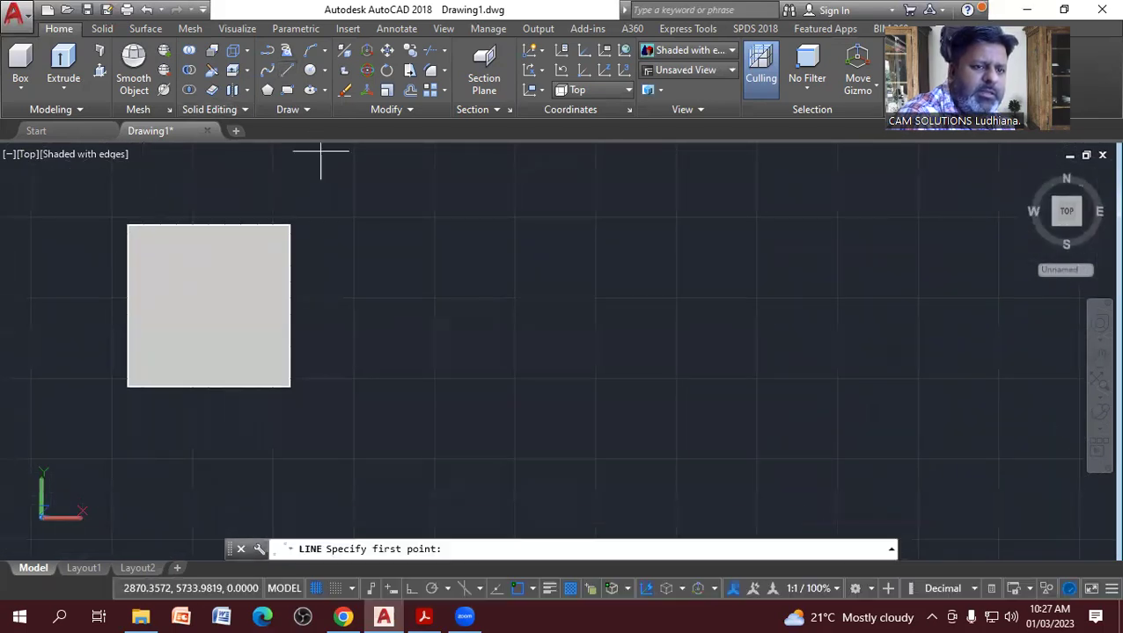
left_click(393, 234)
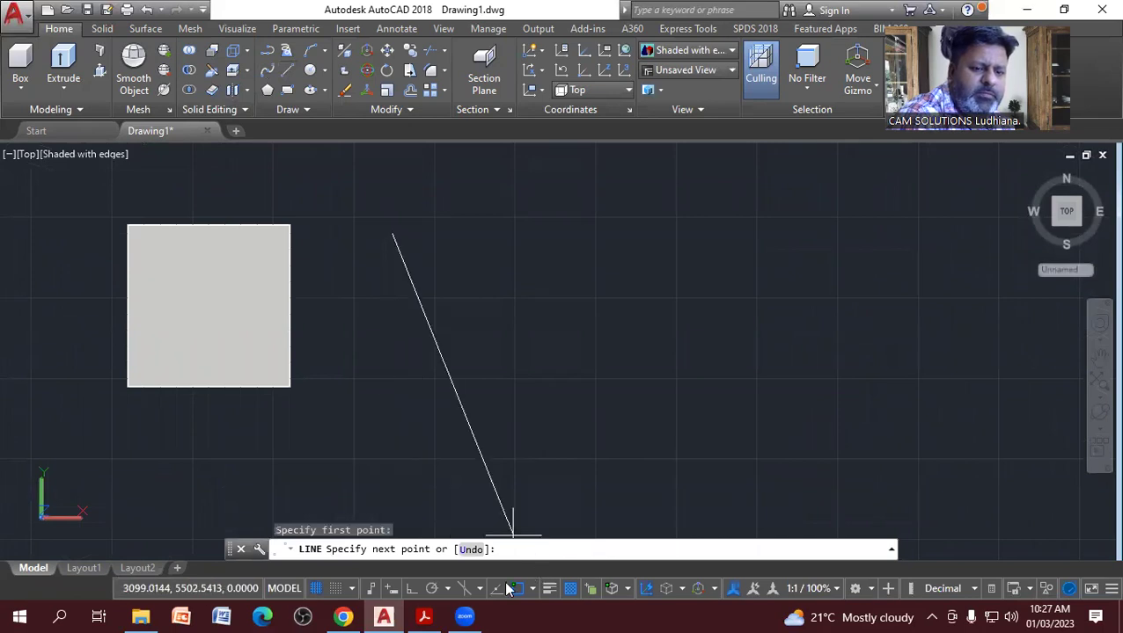
left_click(410, 588)
left_click(393, 451)
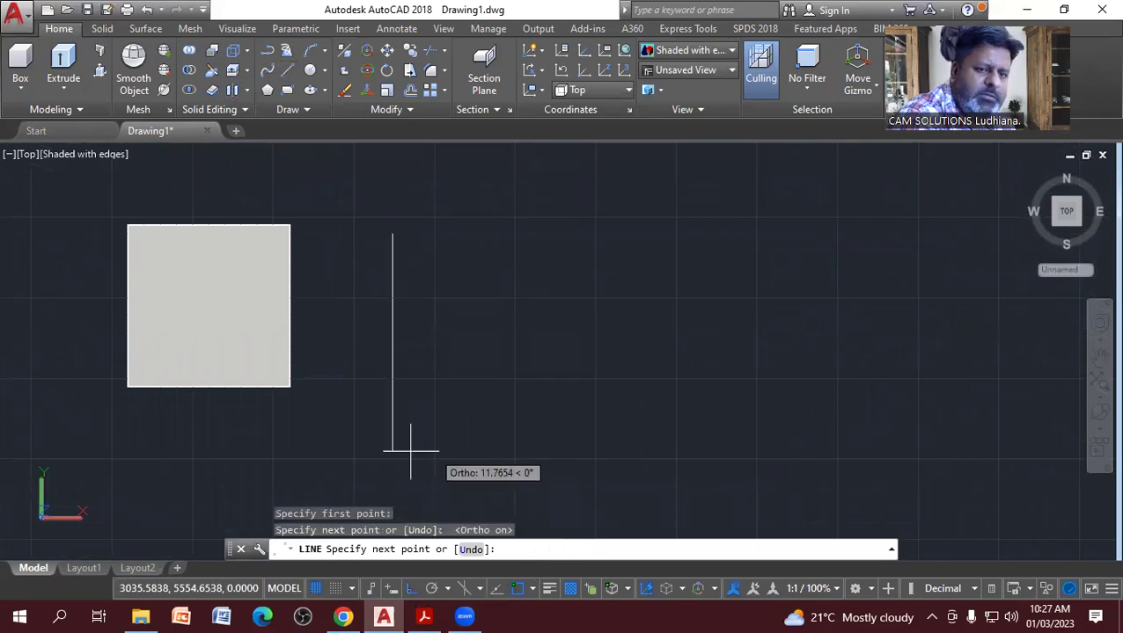
Add the bottom, right, step-ledge and sloping top edges to close the outline.
left_click(691, 437)
left_click(689, 335)
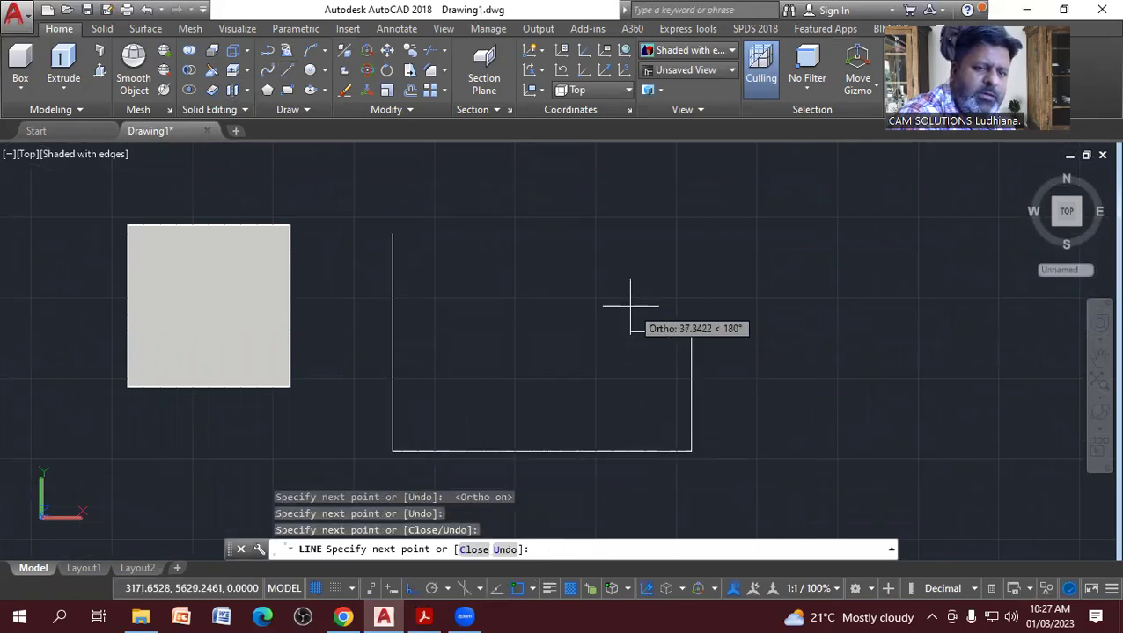
left_click(629, 303)
left_click(609, 264)
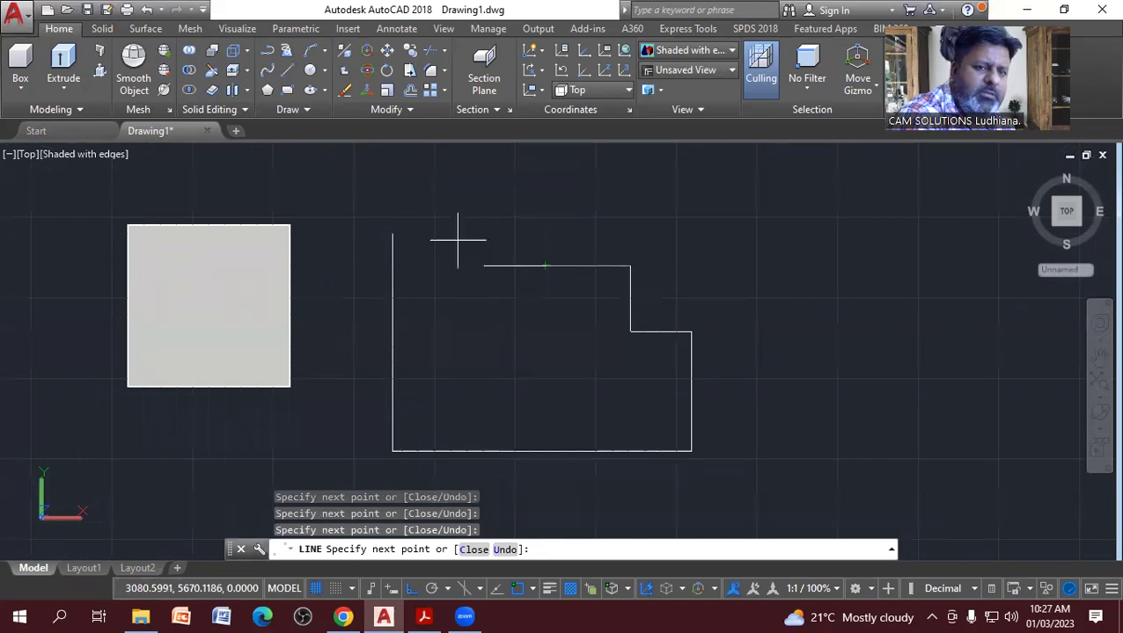
right_click(392, 234)
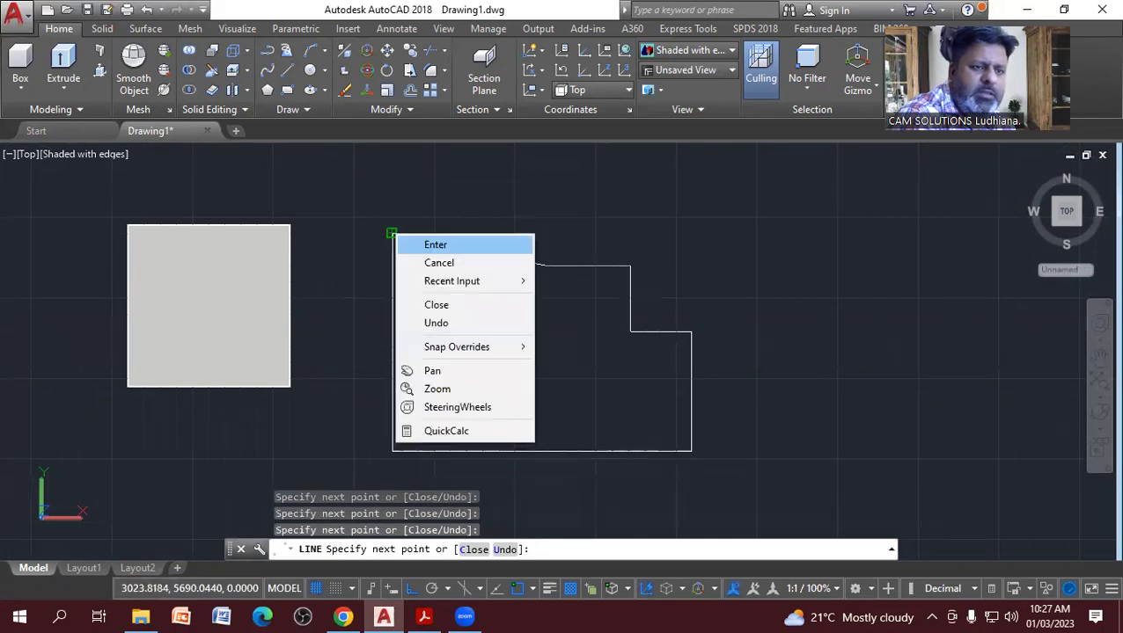
left_click(436, 244)
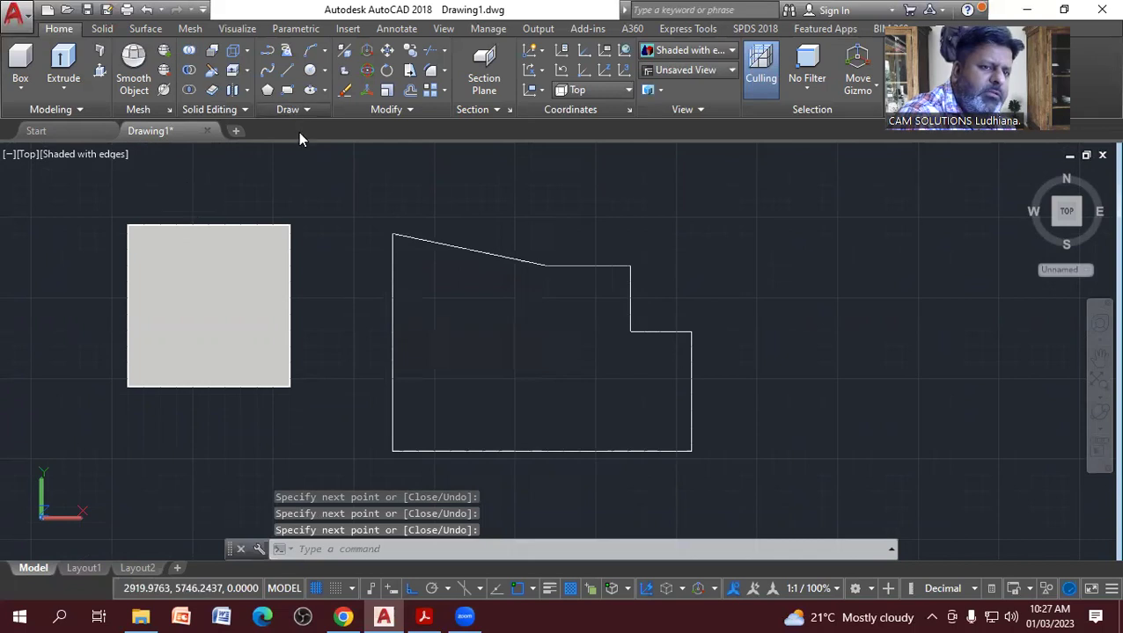
Convert the seven outline segments into one region.
left_click(306, 109)
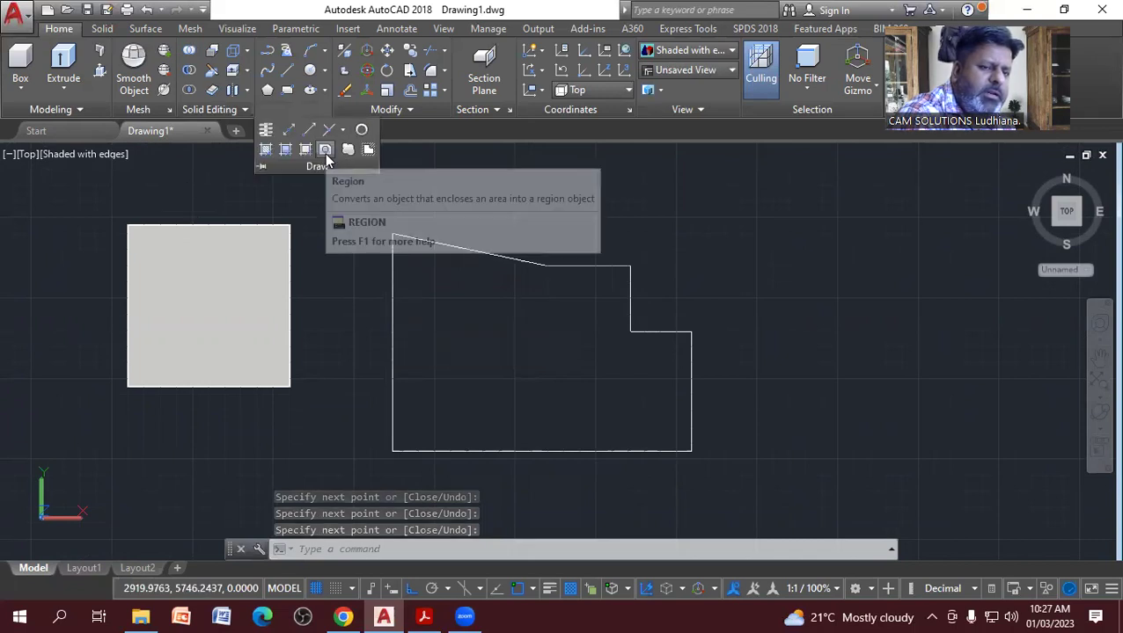
left_click(324, 149)
left_click(738, 487)
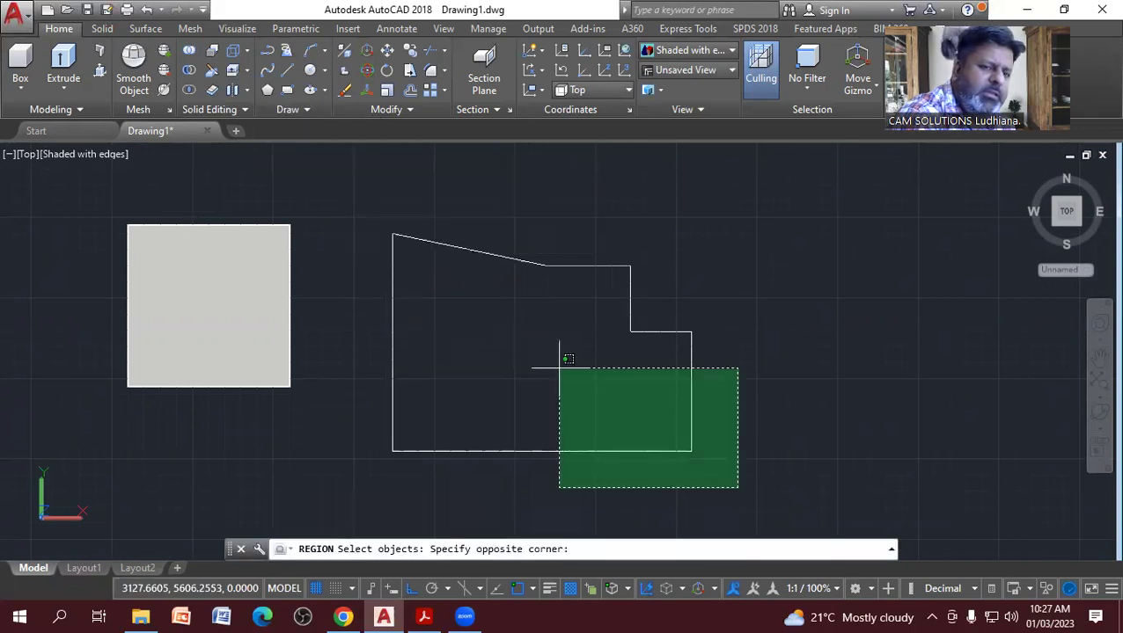
left_click(380, 224)
key("Return")
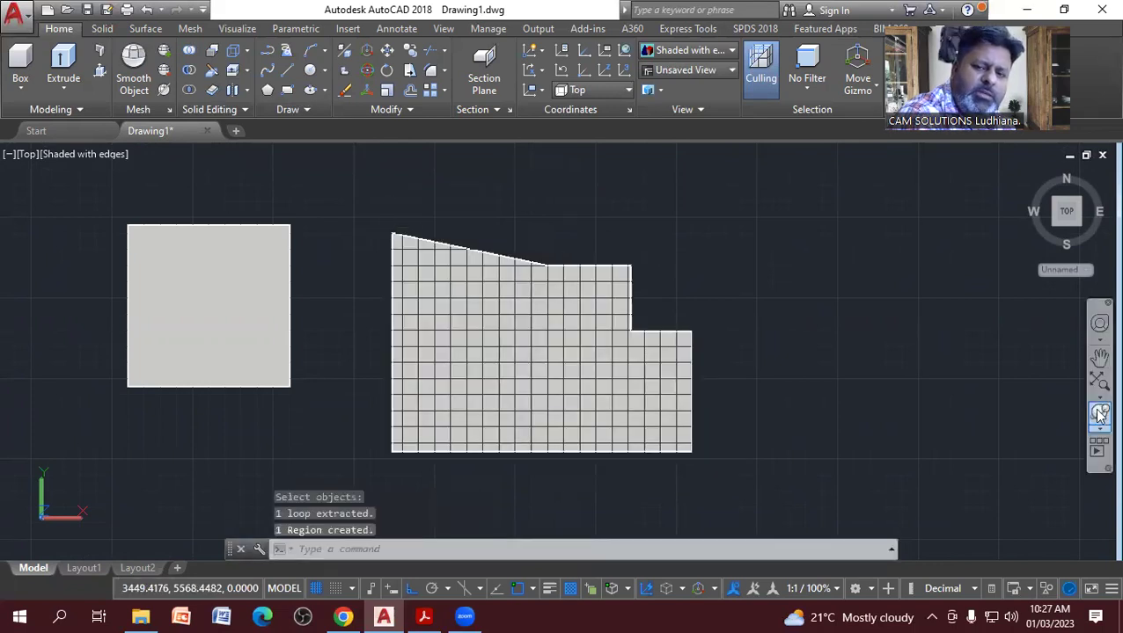
Orbit to view the shapes in 3D and turn off the grid display.
left_click_drag(468, 277, 488, 247)
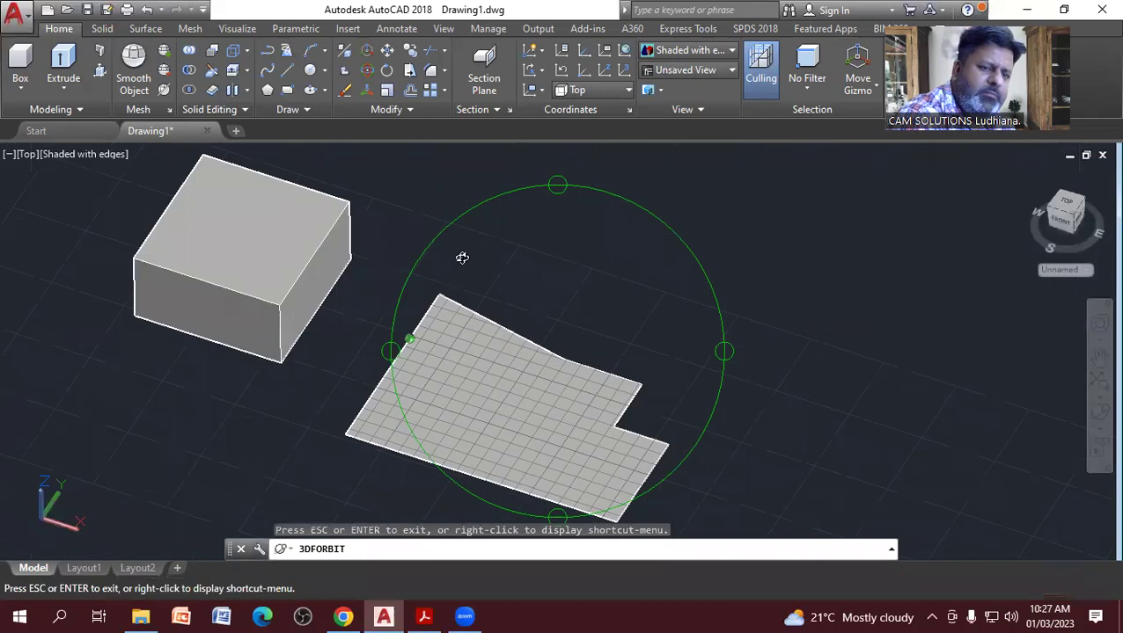
right_click(488, 245)
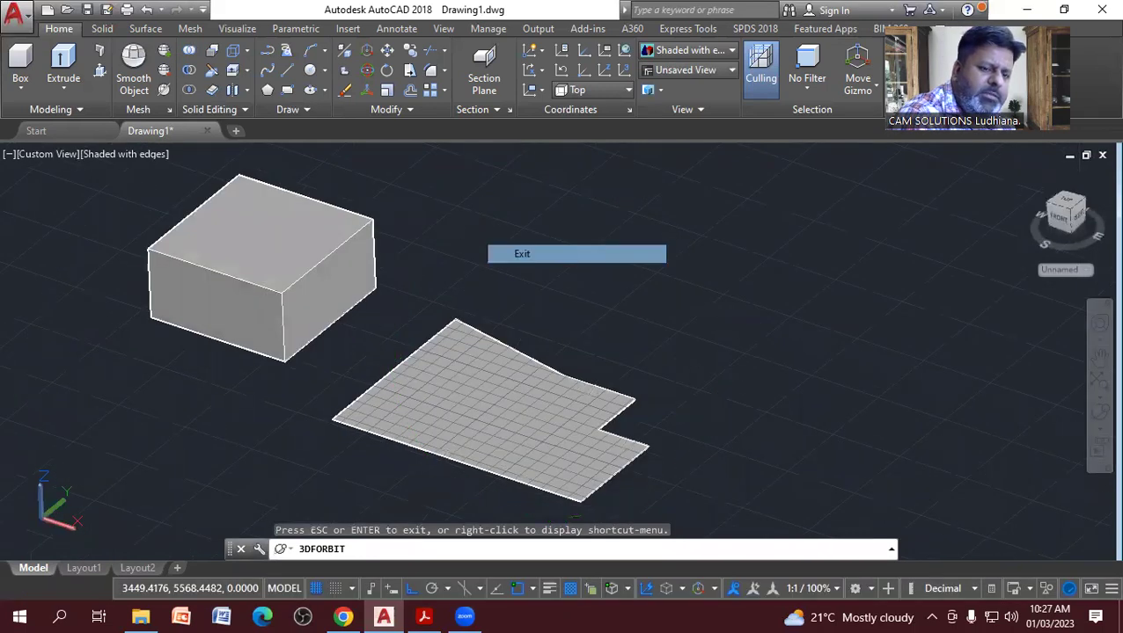
key("Escape")
left_click(316, 587)
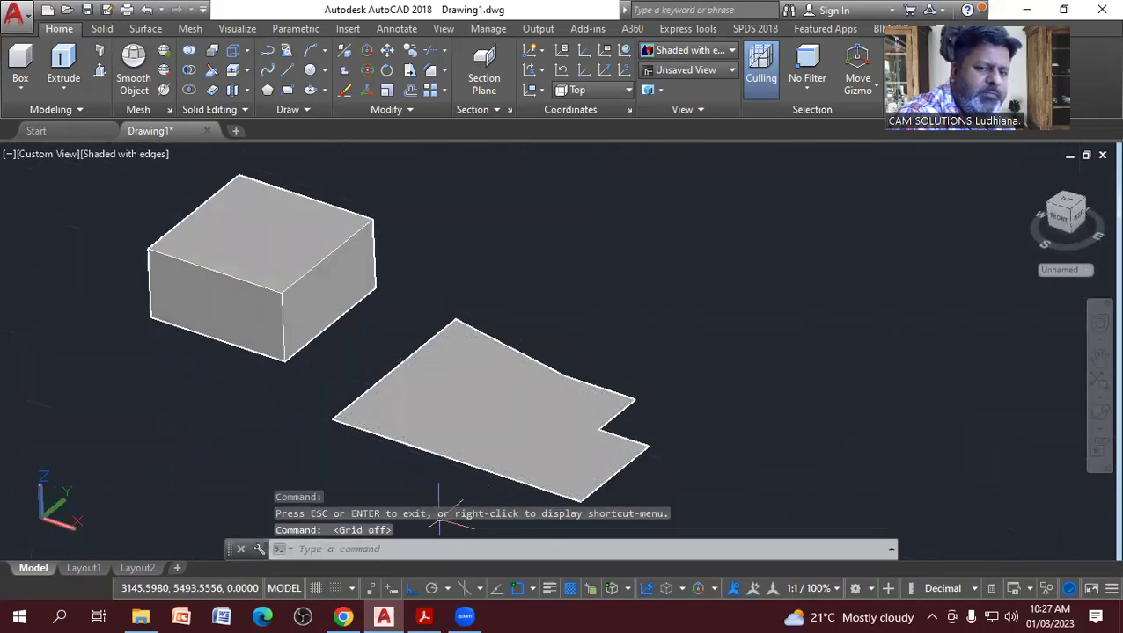
middle_click_drag(366, 479, 361, 414)
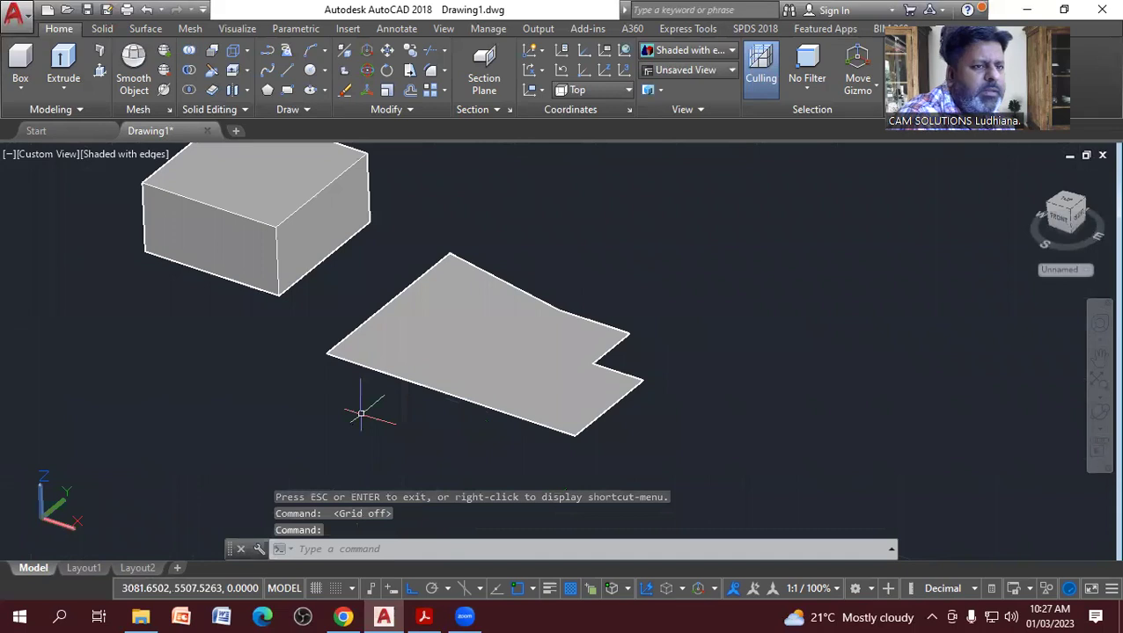
Extrude the polygon region 50 units tall into a solid.
left_click(64, 61)
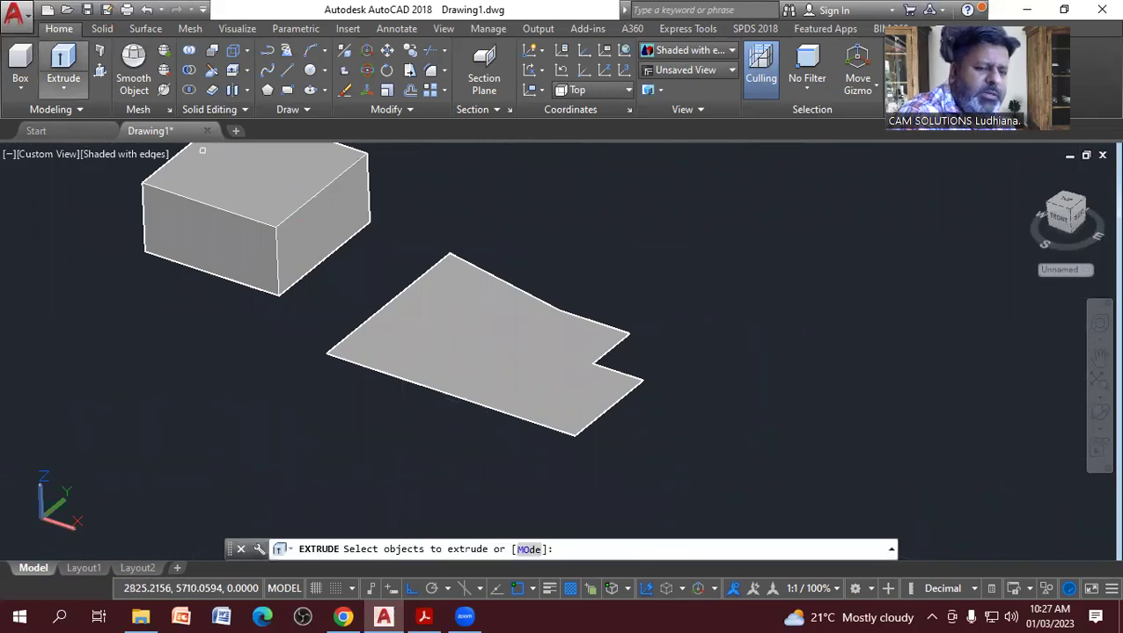
left_click(426, 336)
right_click(425, 336)
left_click(450, 338)
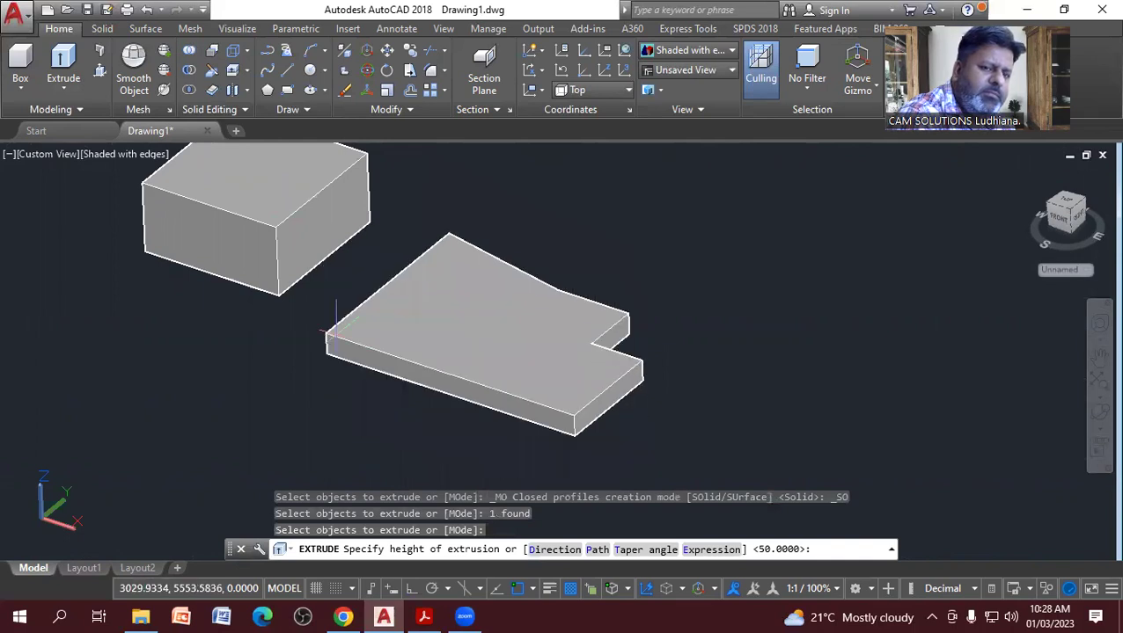
mouse_move(527, 309)
middle_mouse_down()
mouse_move(337, 309)
mouse_move(212, 278)
mouse_move(228, 278)
middle_mouse_up()
key("Return")
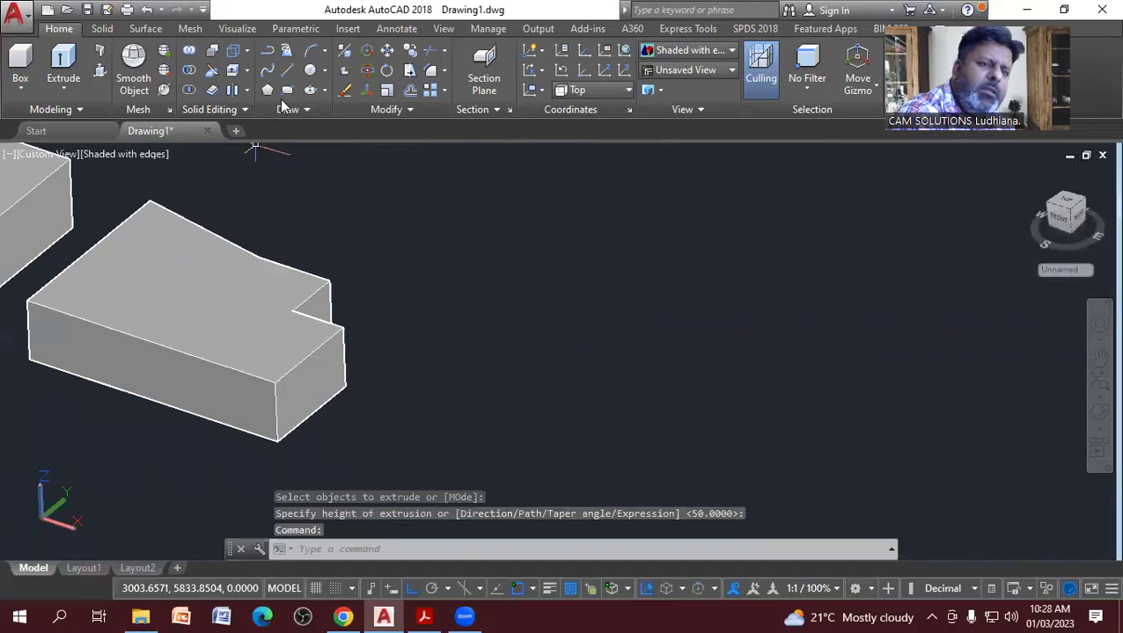
Draw a rectangle beside the solids.
left_click(287, 90)
left_click(418, 410)
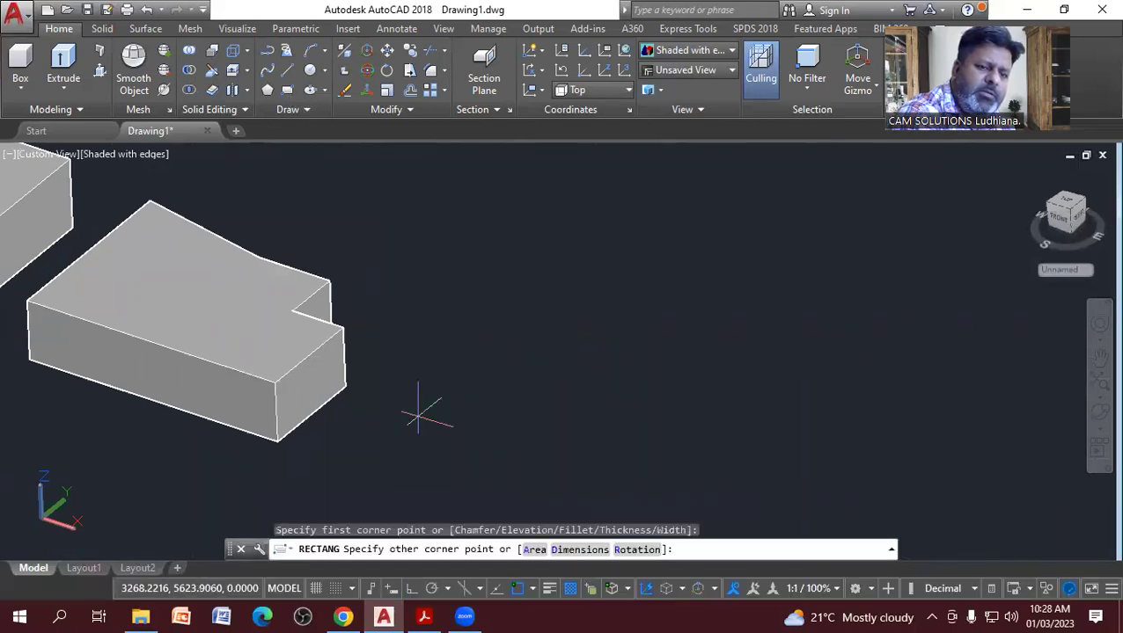
left_click(669, 379)
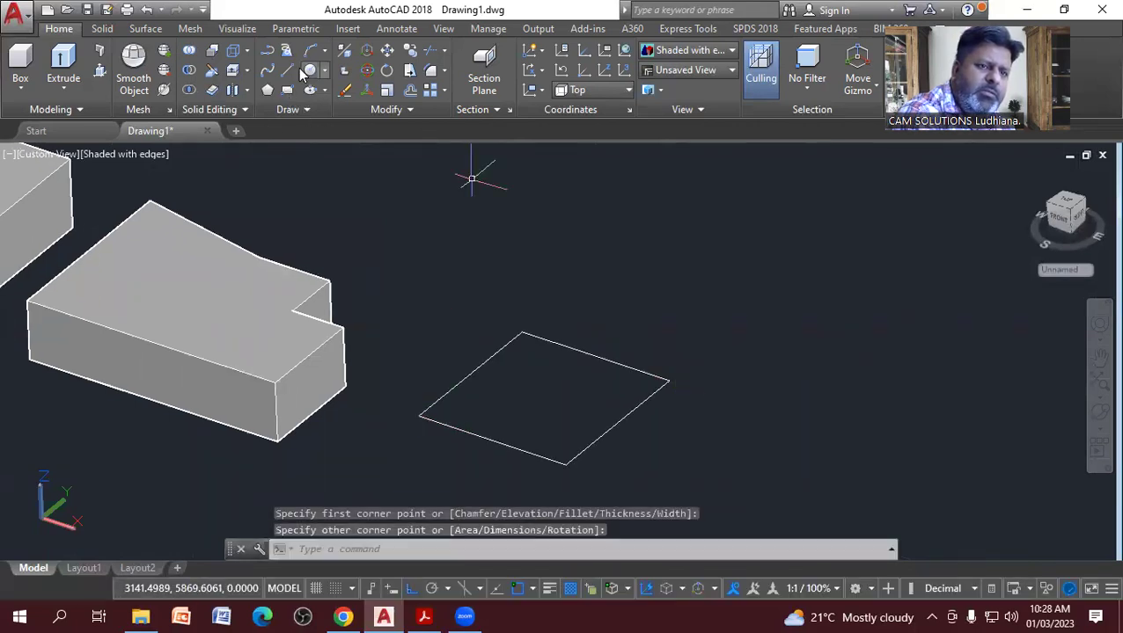
left_click(675, 375)
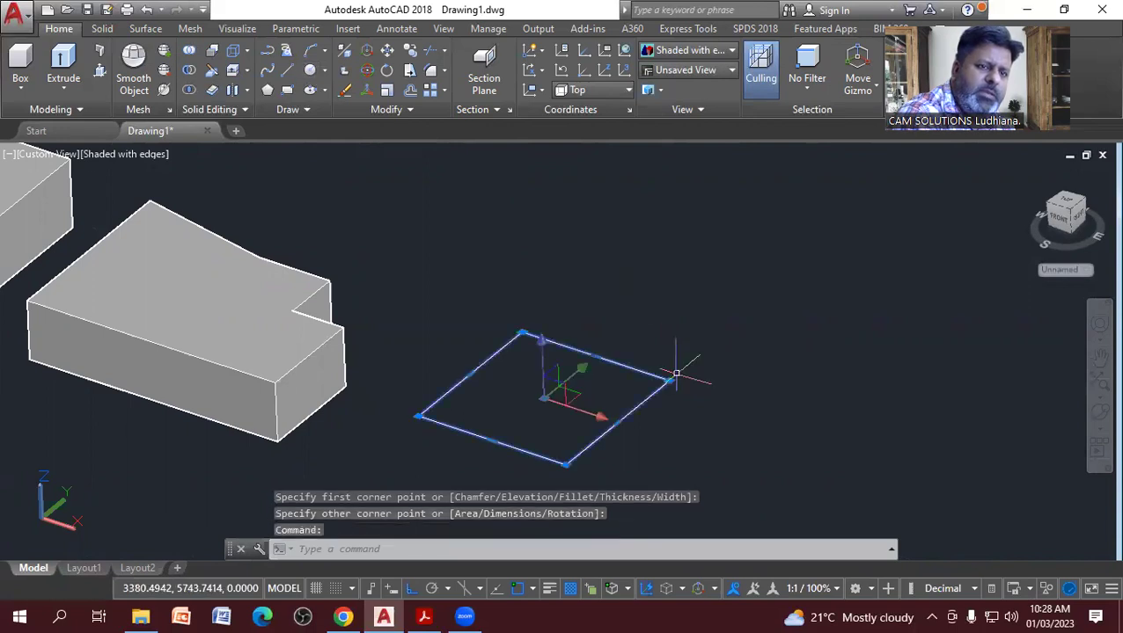
Draw a default-radius circle centred on the rectangle's right corner.
type("c")
key("Return")
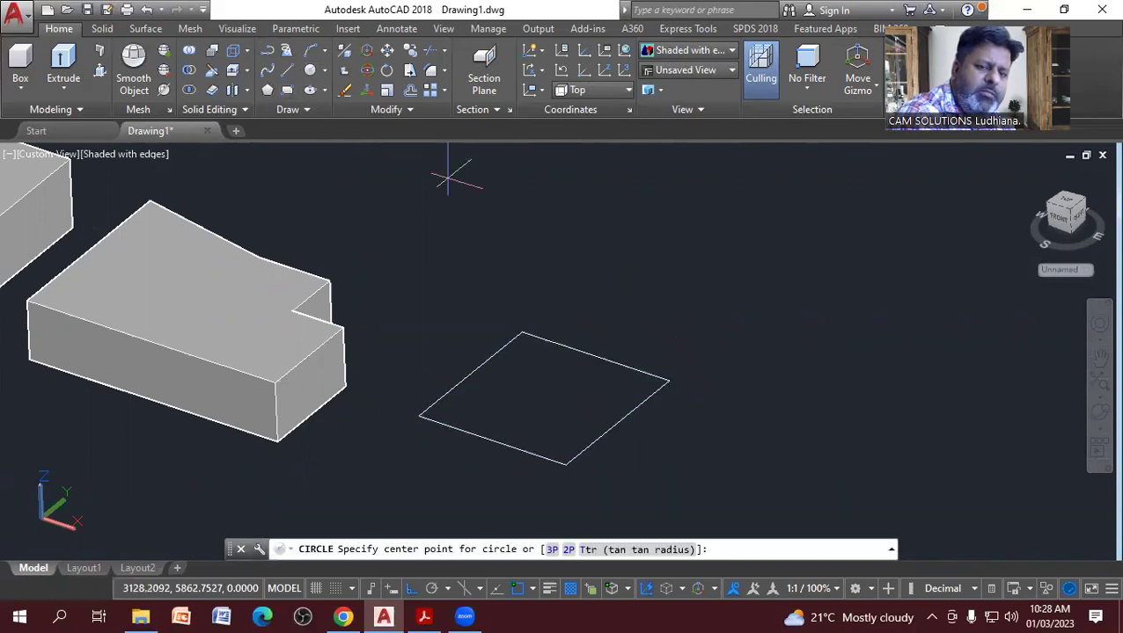
left_click(663, 383)
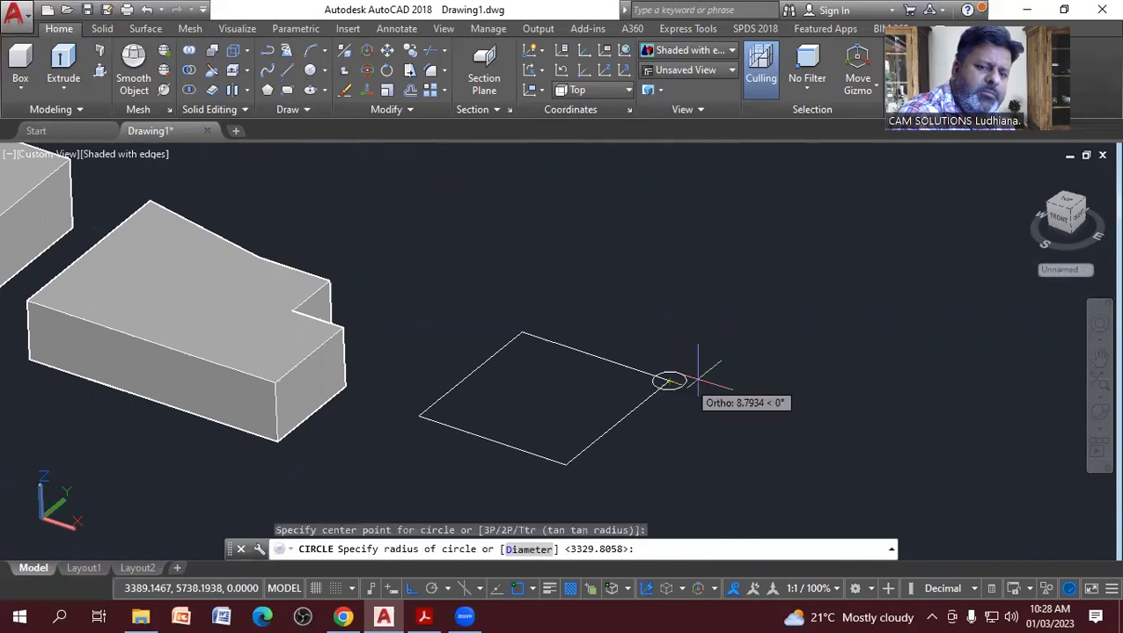
key("Return")
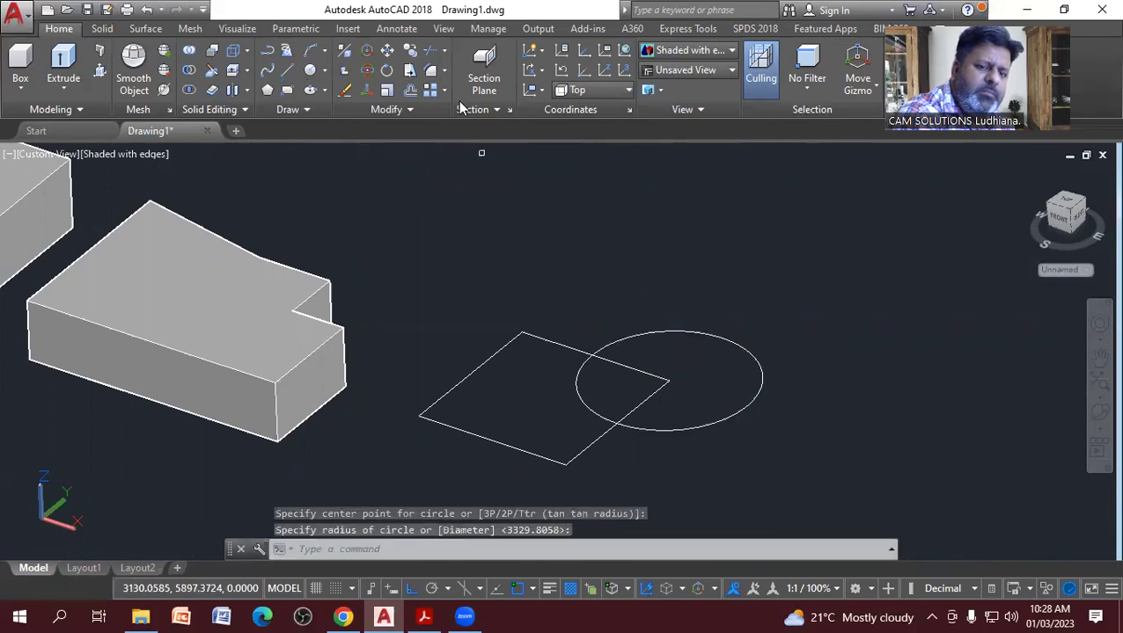
Trim the overlapping circle and rectangle segments to leave a concave corner notch.
type("tr")
key("Return")
left_click(700, 451)
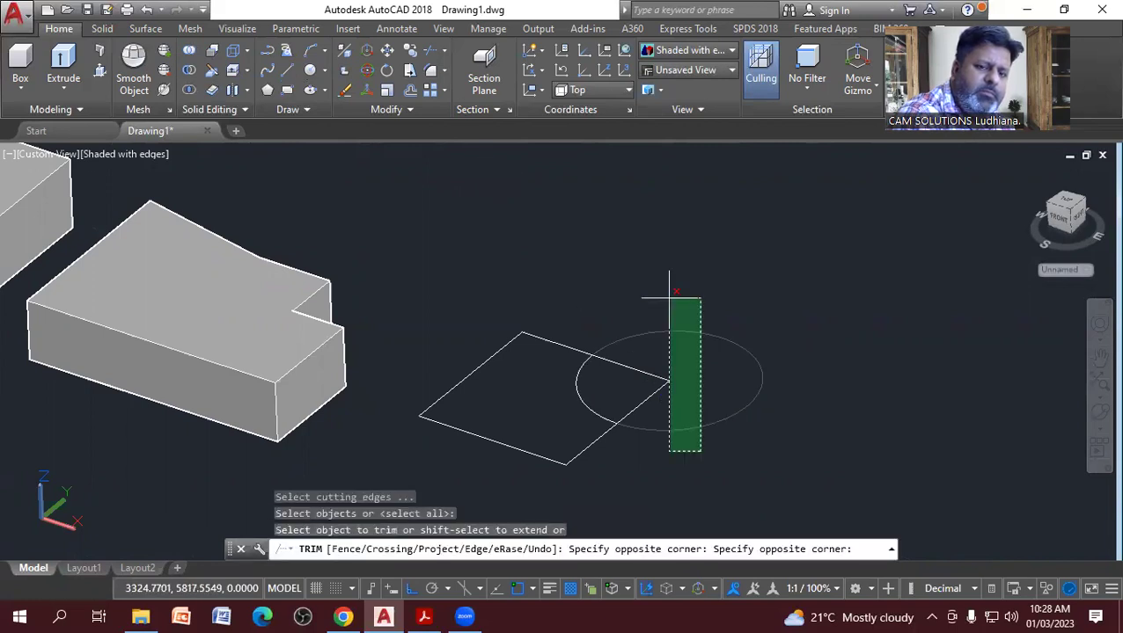
left_click(669, 297)
key("Return")
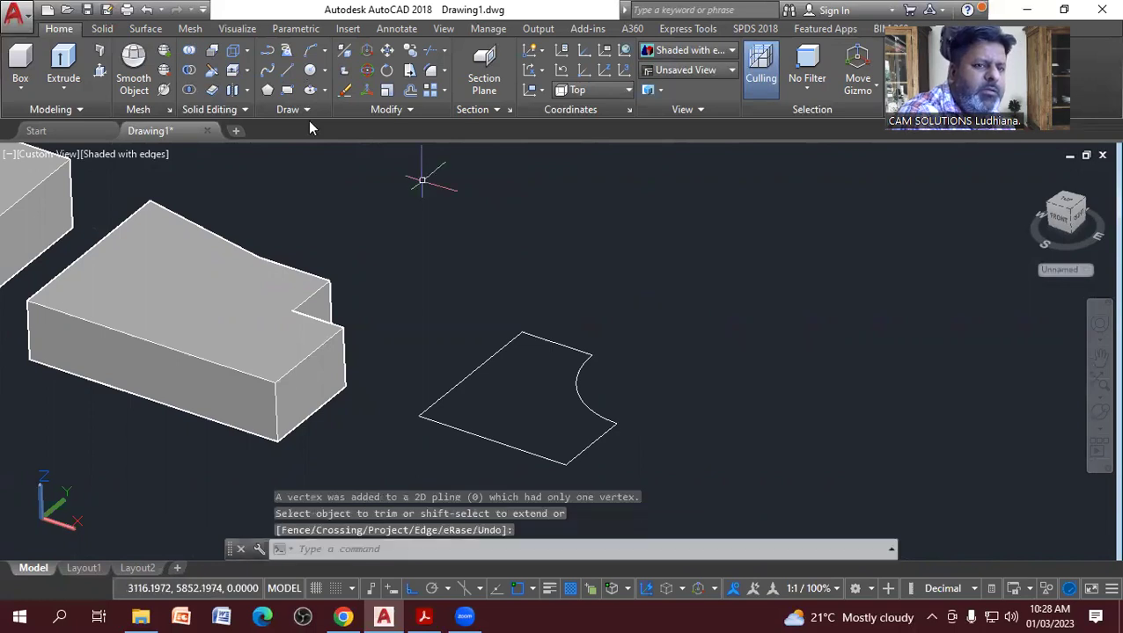
left_click(302, 110)
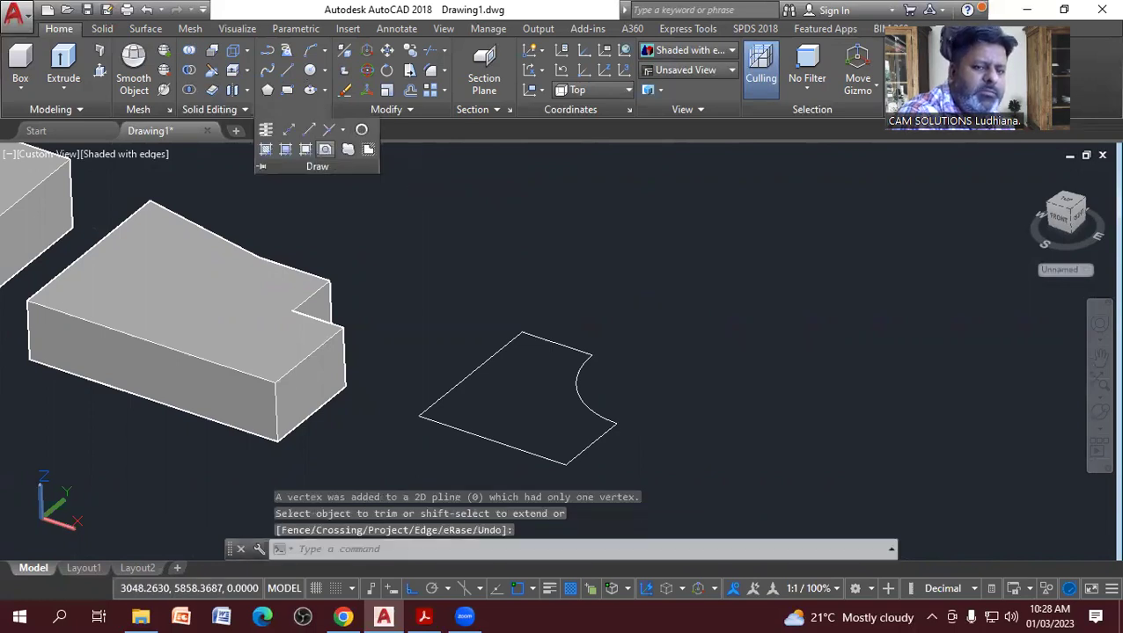
Convert both pieces of the notched outline into one region.
left_click(324, 148)
left_click(643, 485)
left_click(602, 418)
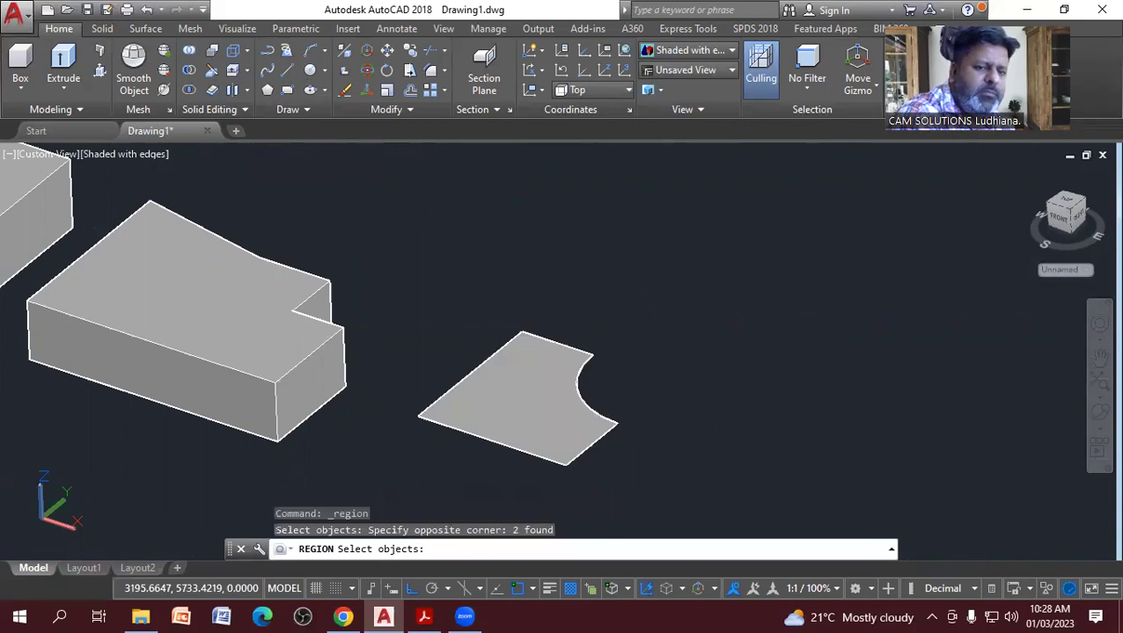
key("Return")
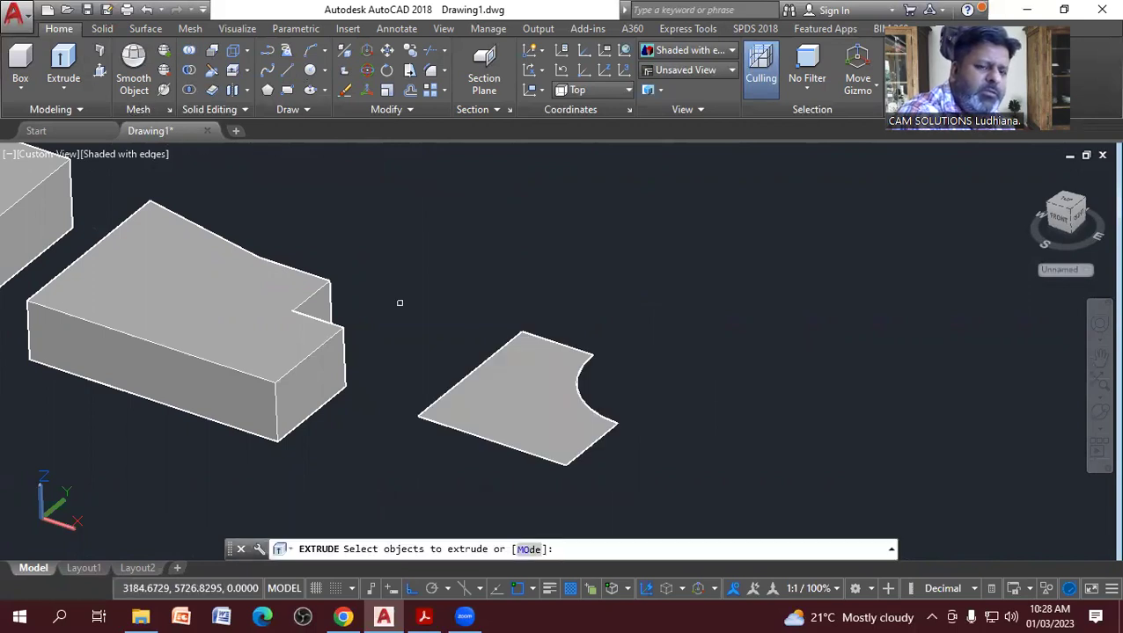
Extrude the notched region 50 units into a solid.
left_click(510, 352)
right_click(454, 337)
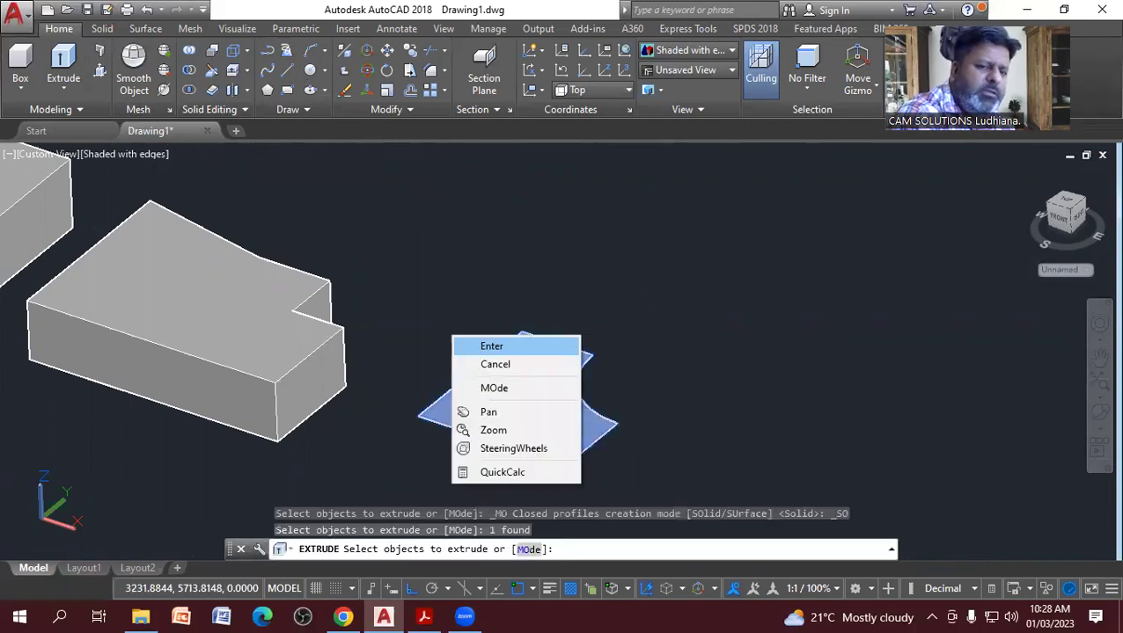
left_click(491, 346)
type("50")
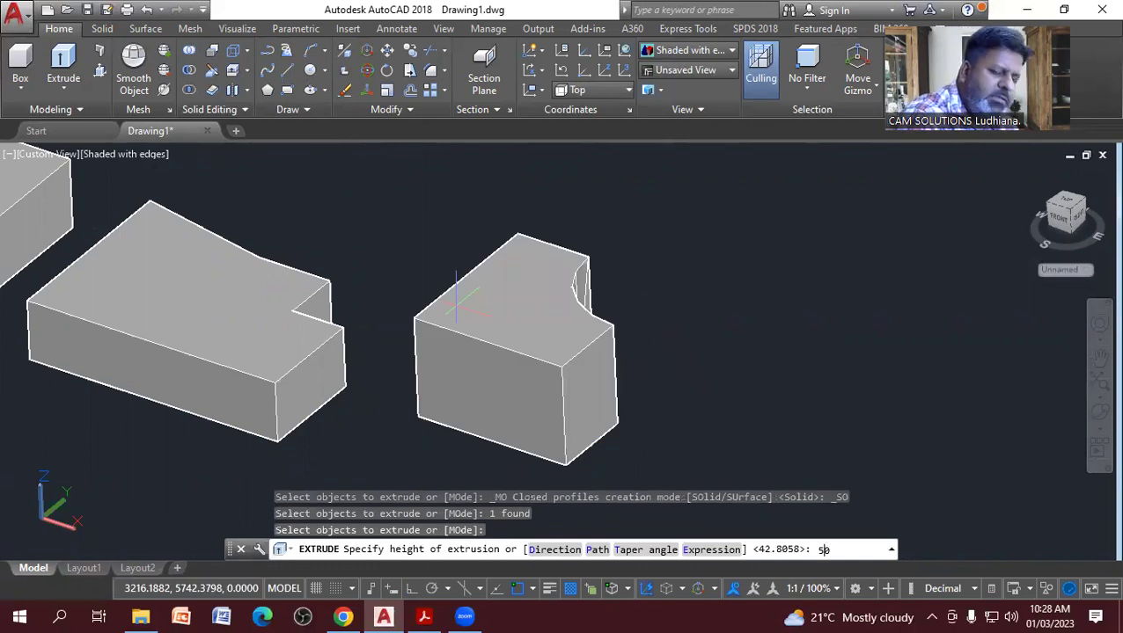
key("Return")
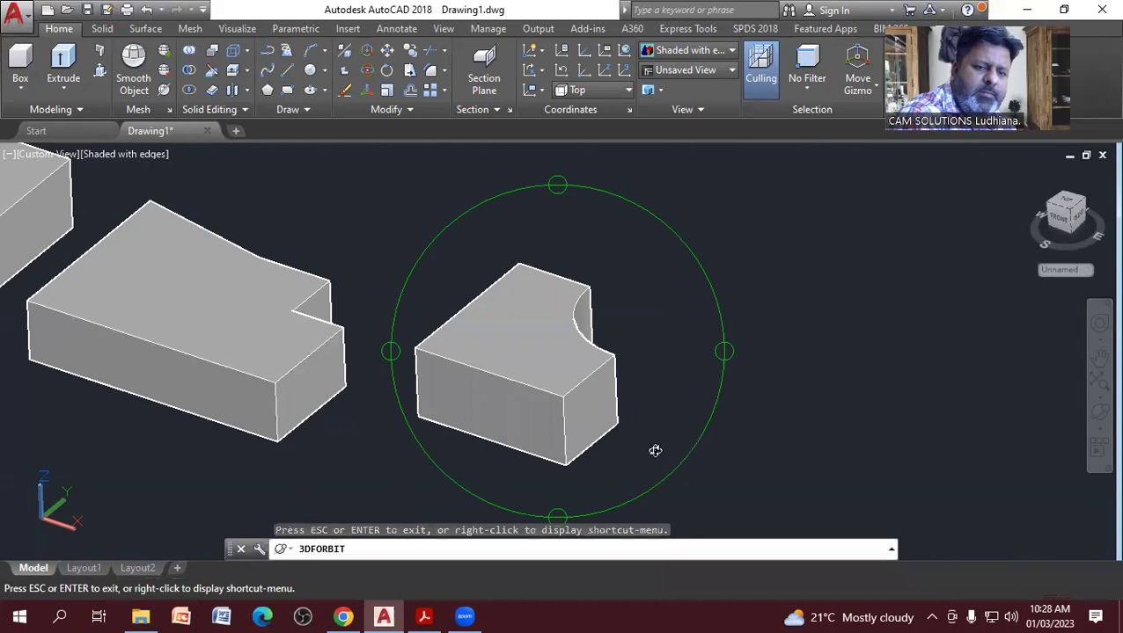
Orbit around the three solids to inspect the notched block from several angles.
left_click_drag(532, 451, 558, 427)
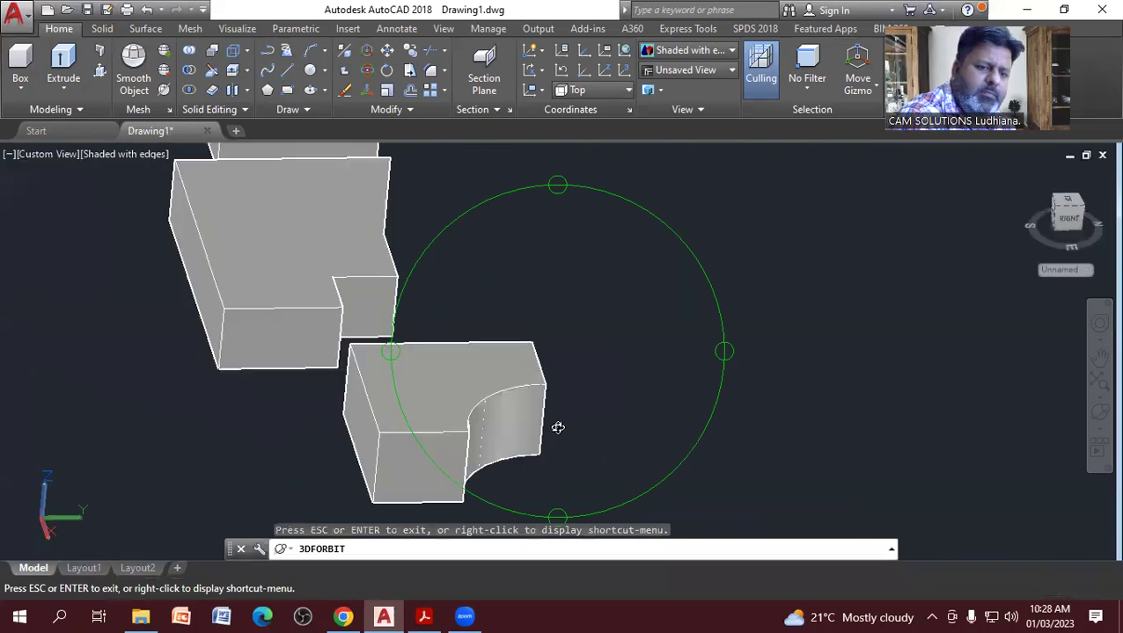
left_click_drag(480, 419, 411, 410)
mouse_move(630, 388)
left_mouse_down()
mouse_move(526, 393)
mouse_move(596, 386)
mouse_move(536, 373)
mouse_move(594, 388)
mouse_move(571, 320)
mouse_move(644, 313)
mouse_move(694, 419)
mouse_move(541, 441)
mouse_move(567, 410)
mouse_move(534, 421)
mouse_move(576, 399)
mouse_move(542, 318)
left_mouse_up()
right_click(543, 319)
left_click(580, 294)
Delete the two extruded solids, leaving only the box.
scroll(552, 302, "down", 2)
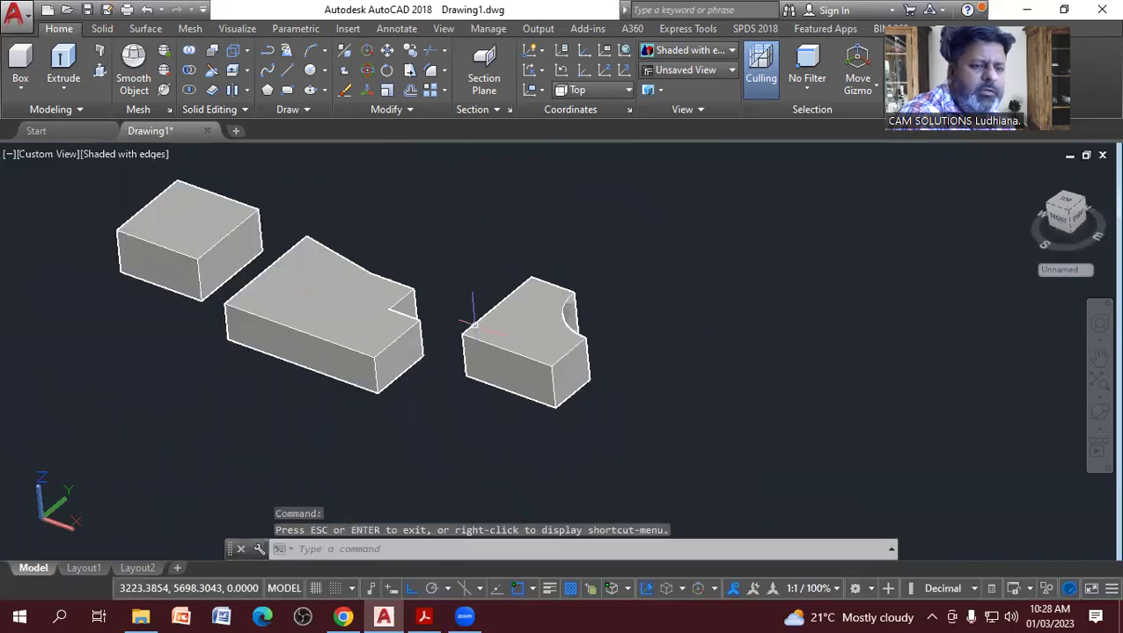
middle_click_drag(466, 313, 576, 378)
left_click(742, 500)
left_click(408, 348)
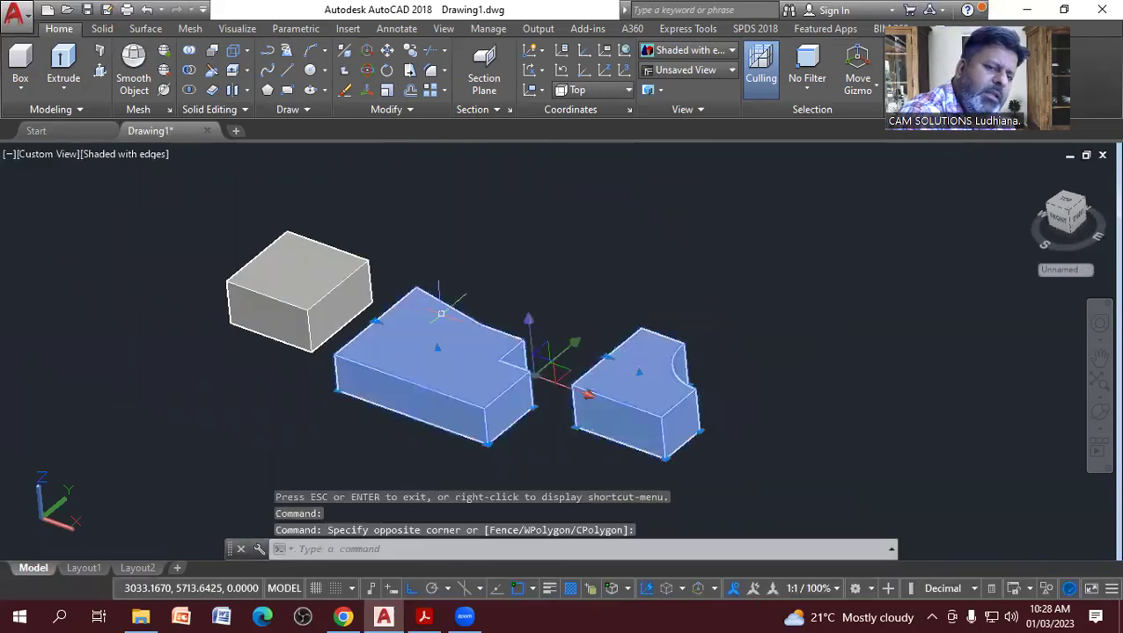
right_click(502, 224)
left_click(541, 323)
Draw a new rectangle beside the box.
scroll(394, 277, "up", 2)
scroll(393, 277, "up", 3)
scroll(352, 343, "down", 2)
scroll(352, 343, "down", 2)
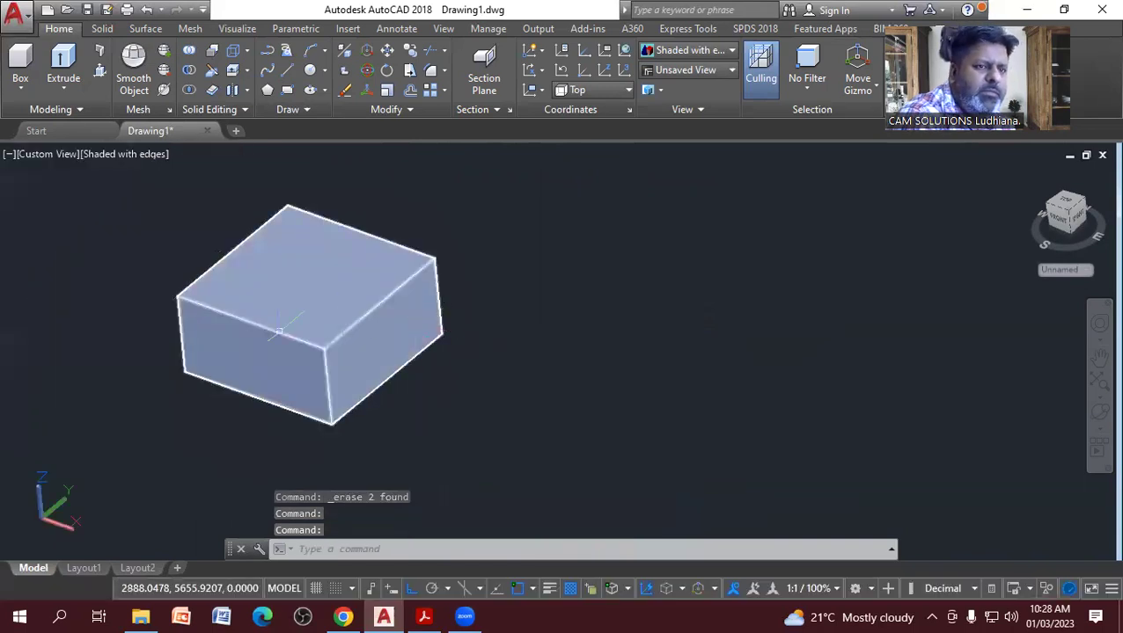
middle_click_drag(255, 338, 348, 317)
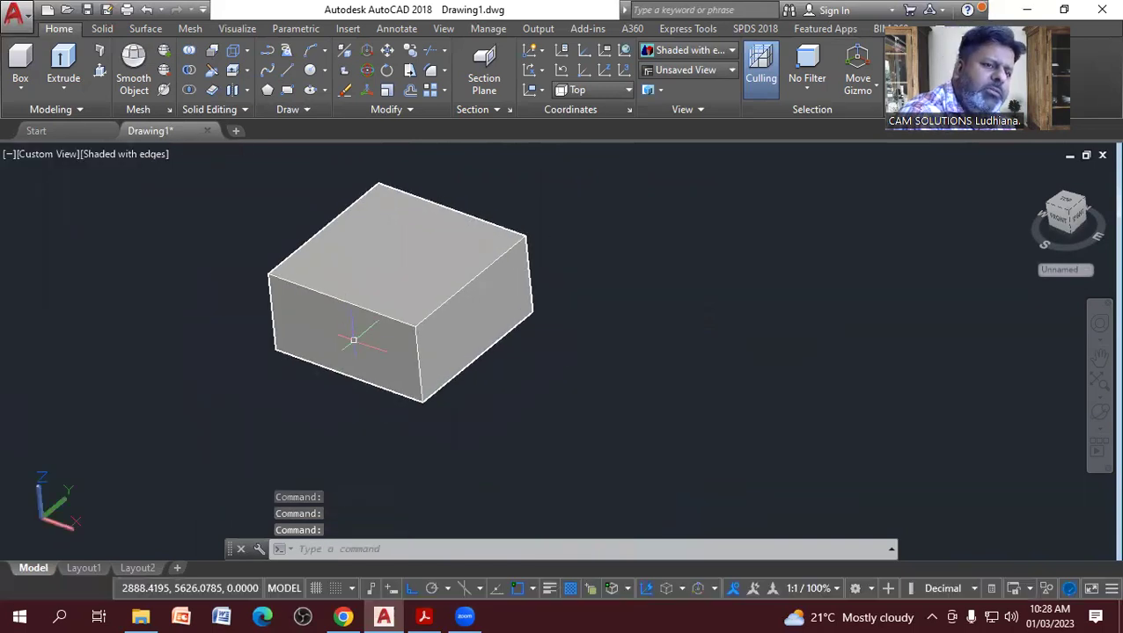
left_click(286, 90)
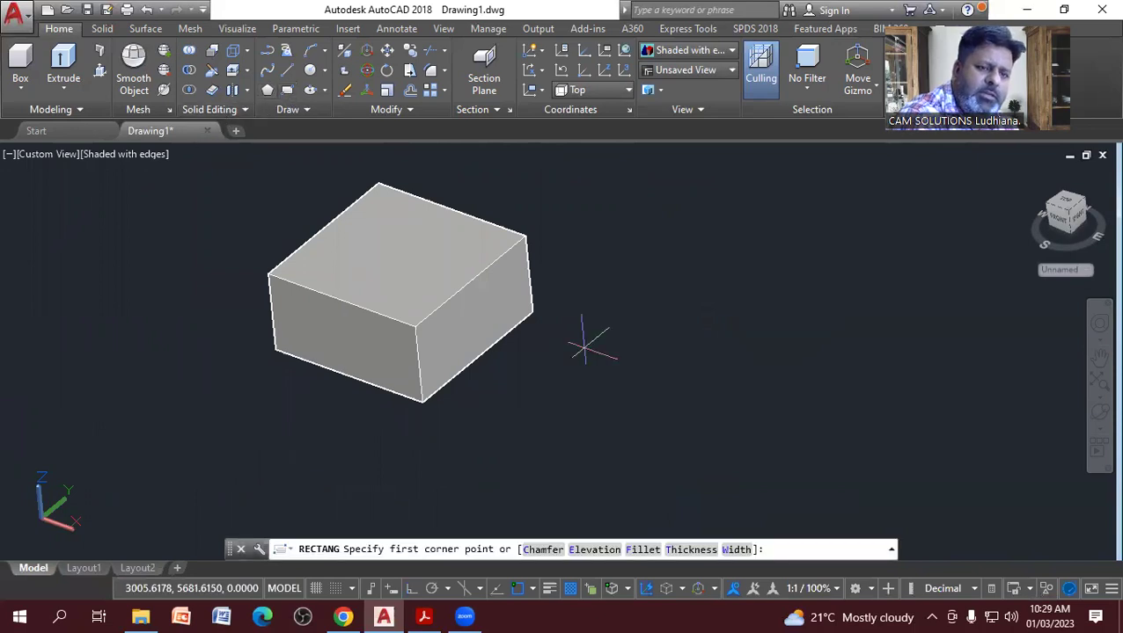
left_click(570, 360)
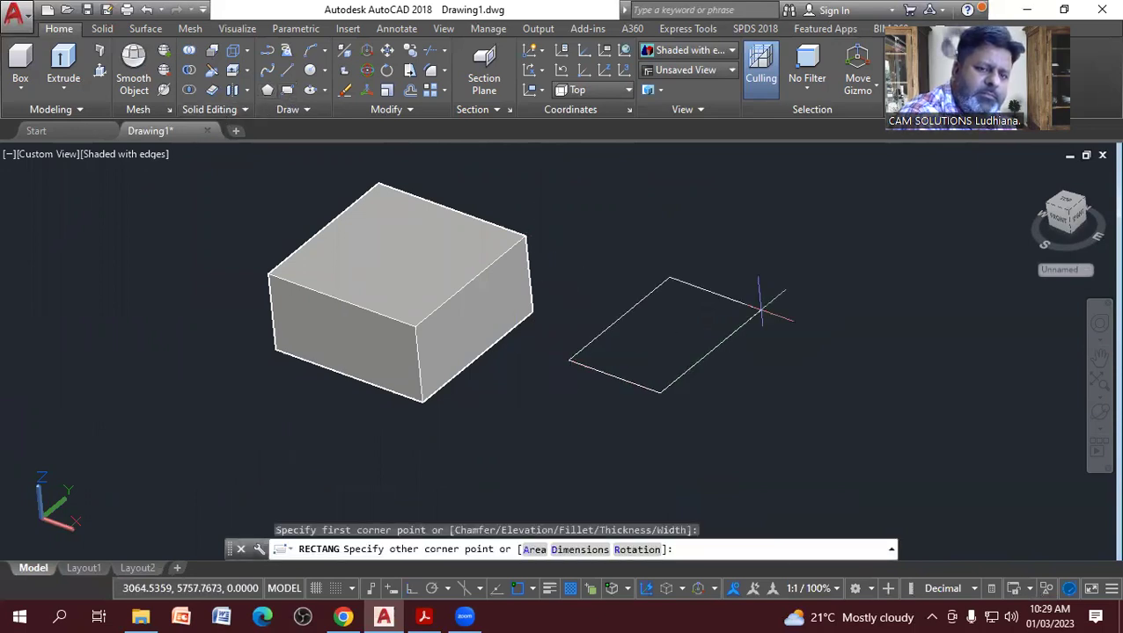
left_click(821, 334)
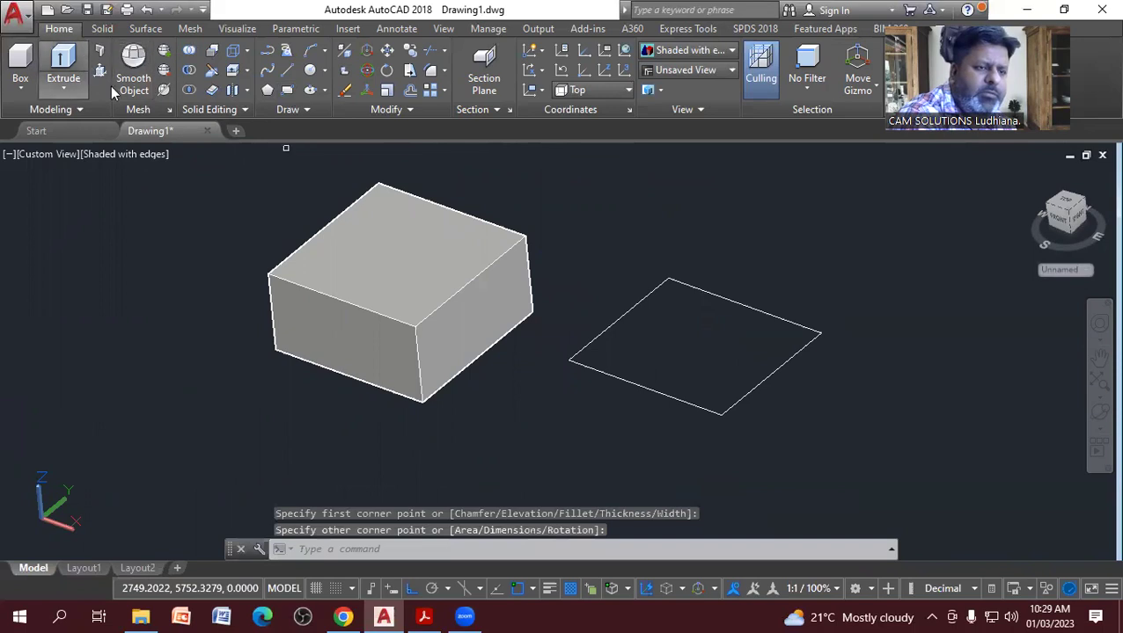
Extrude the rectangle downward with a height of -30.
left_click(63, 66)
left_click(563, 346)
left_click(572, 367)
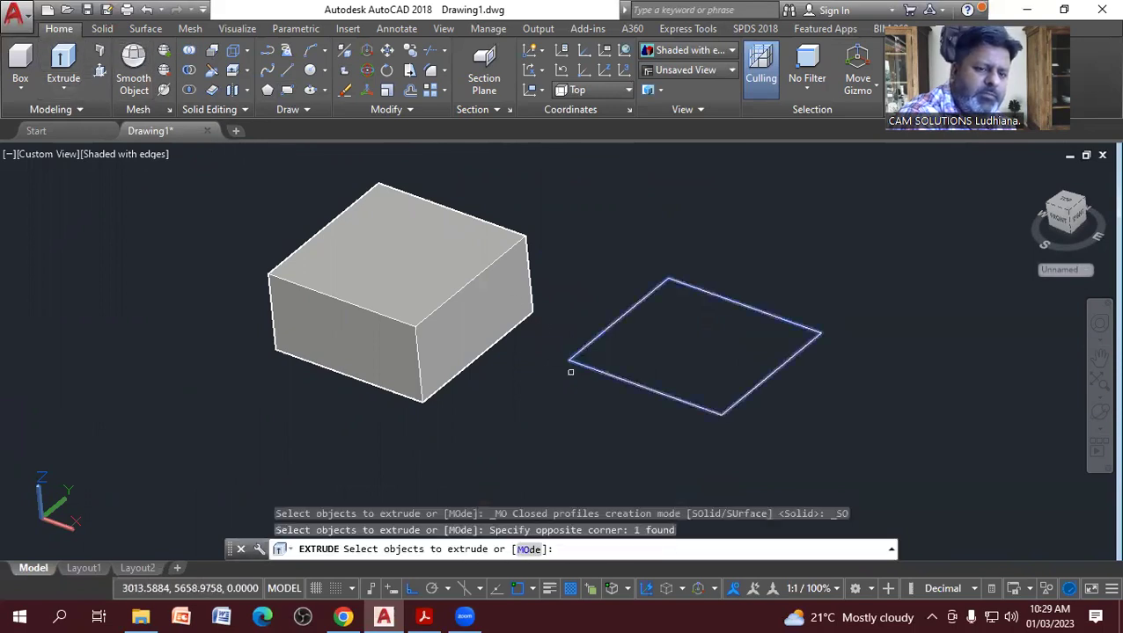
right_click(565, 368)
left_click(589, 370)
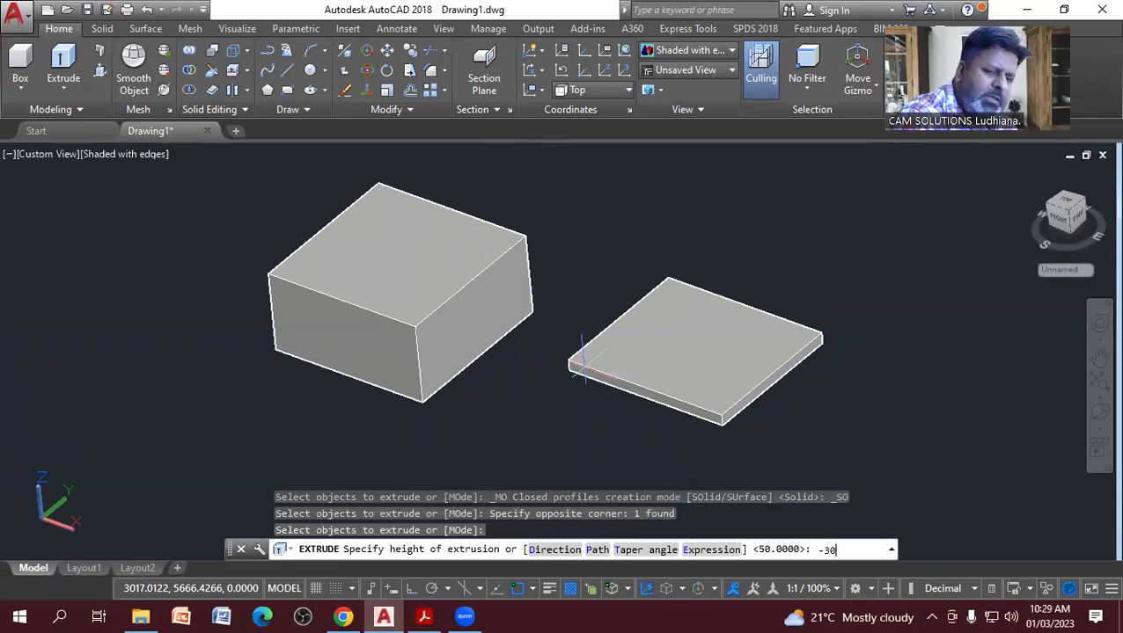
key("Return")
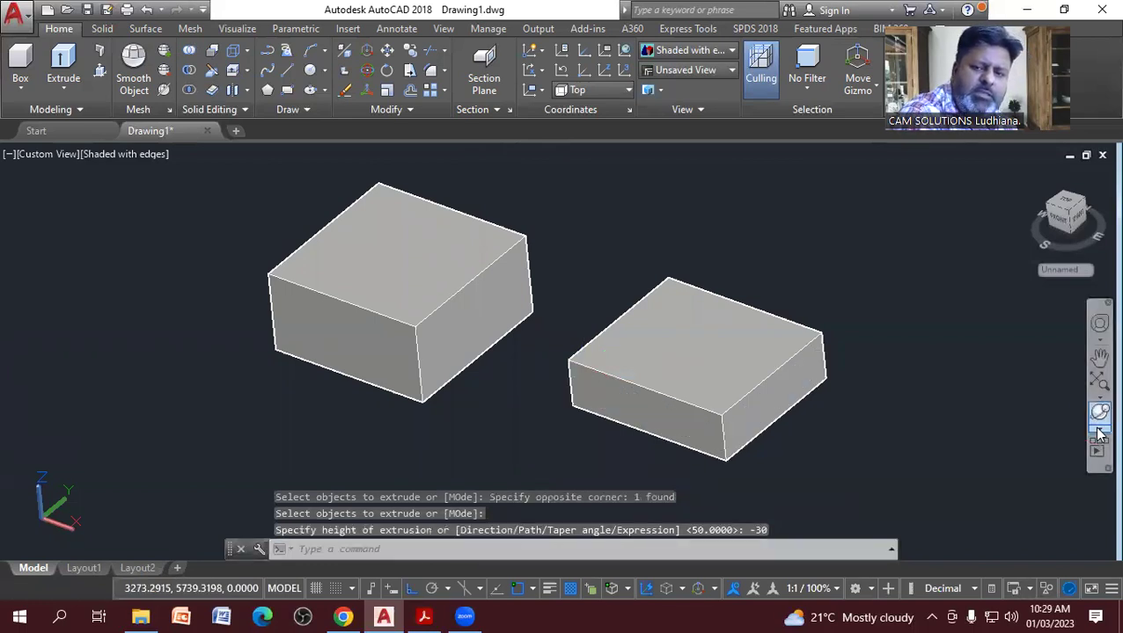
mouse_move(667, 405)
left_mouse_down()
mouse_move(550, 318)
mouse_move(545, 341)
left_mouse_up()
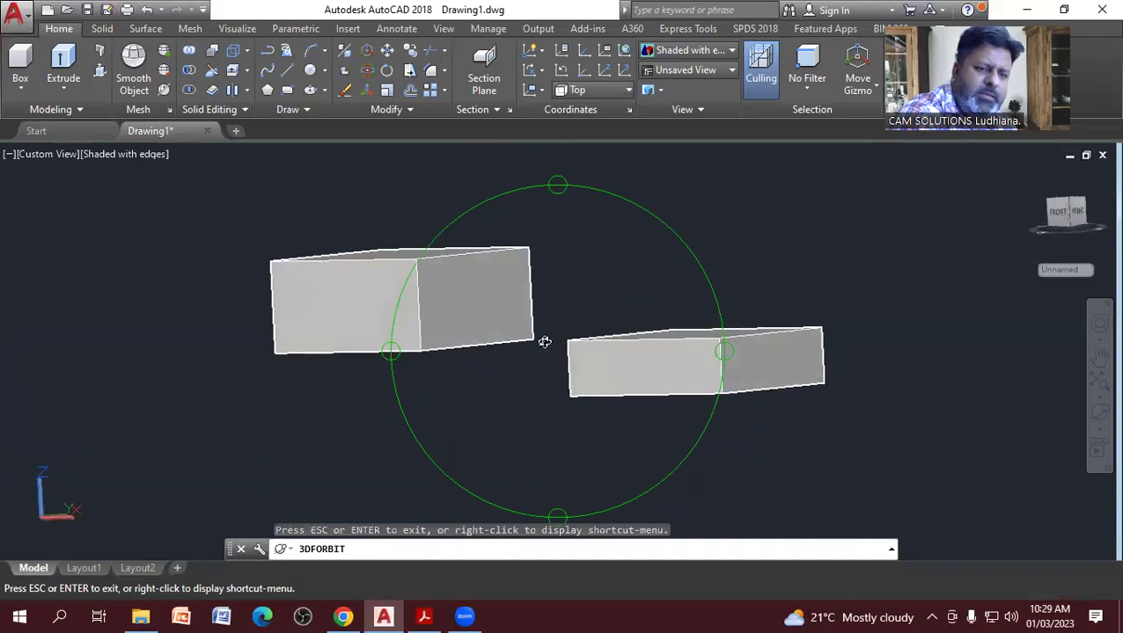
mouse_move(549, 277)
left_mouse_down()
mouse_move(549, 333)
mouse_move(511, 281)
mouse_move(529, 253)
left_mouse_up()
right_click(531, 254)
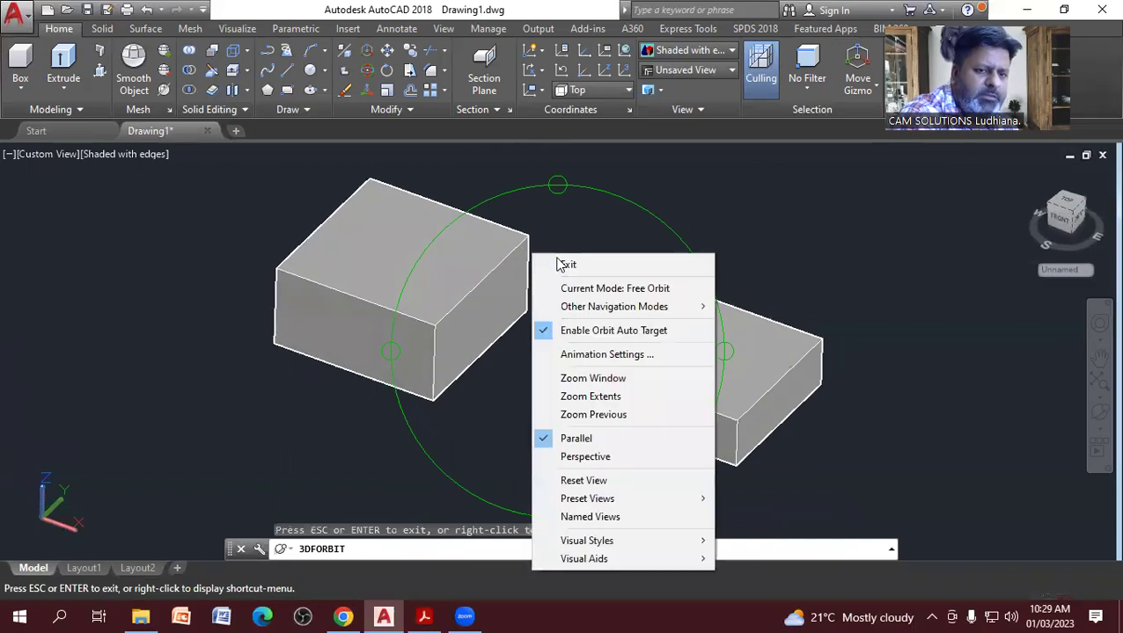
left_click(567, 263)
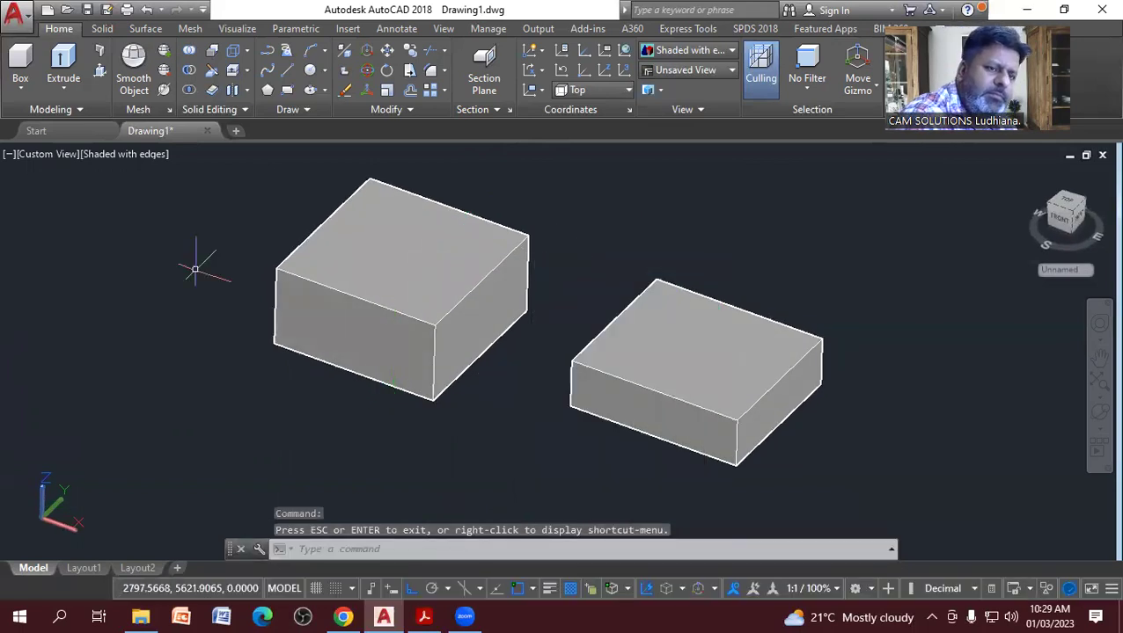
Close Drawing1, saving its changes, and start a new blank drawing.
left_click(210, 130)
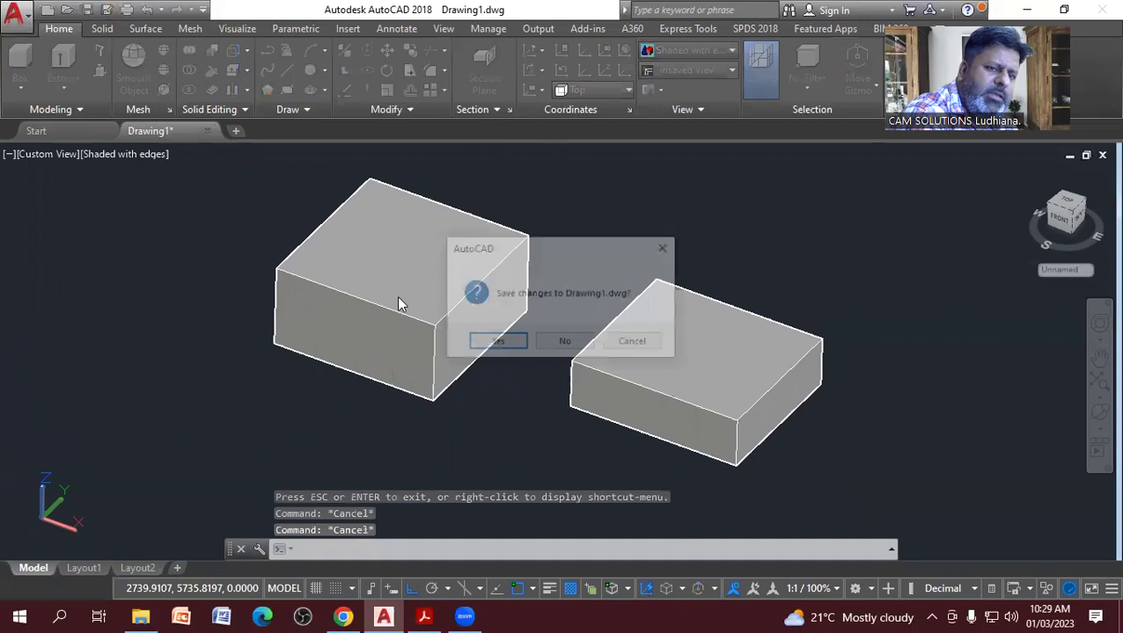
left_click(565, 344)
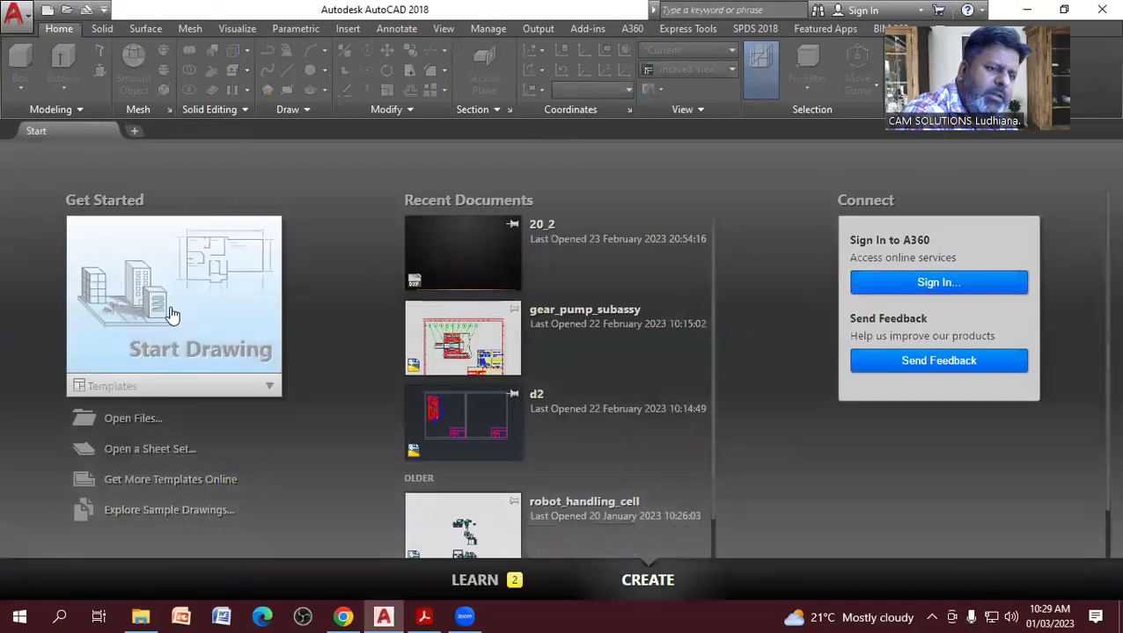
left_click(172, 327)
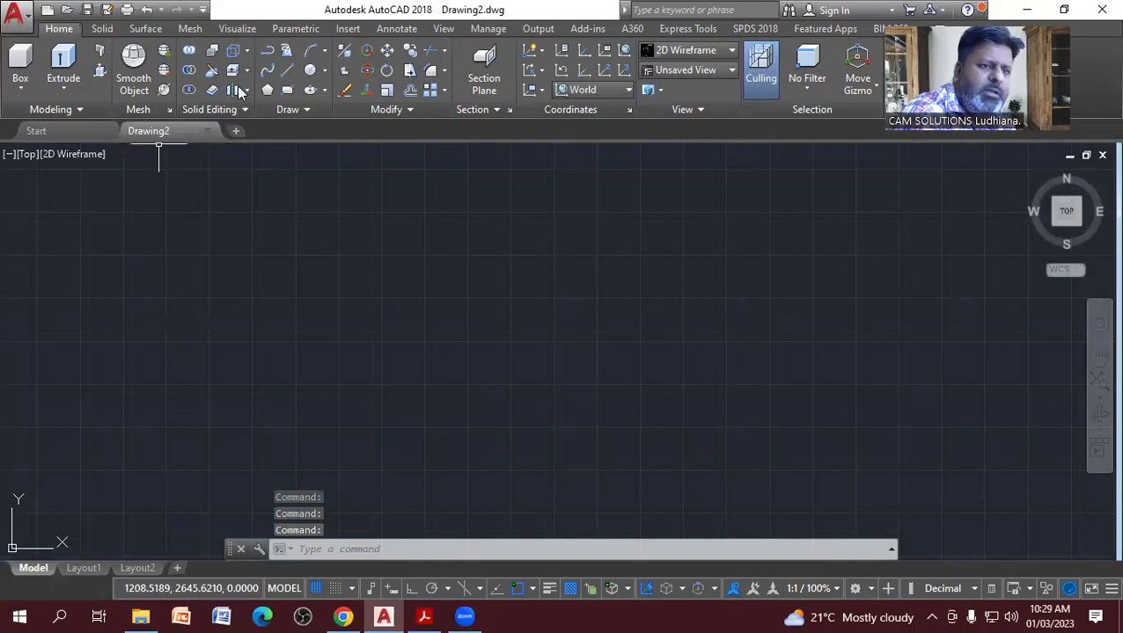
Start a rectangle and bring the drawing origin into view.
left_click(287, 90)
scroll(392, 299, "down", 3)
scroll(292, 362, "down", 2)
middle_click_drag(279, 369, 401, 313)
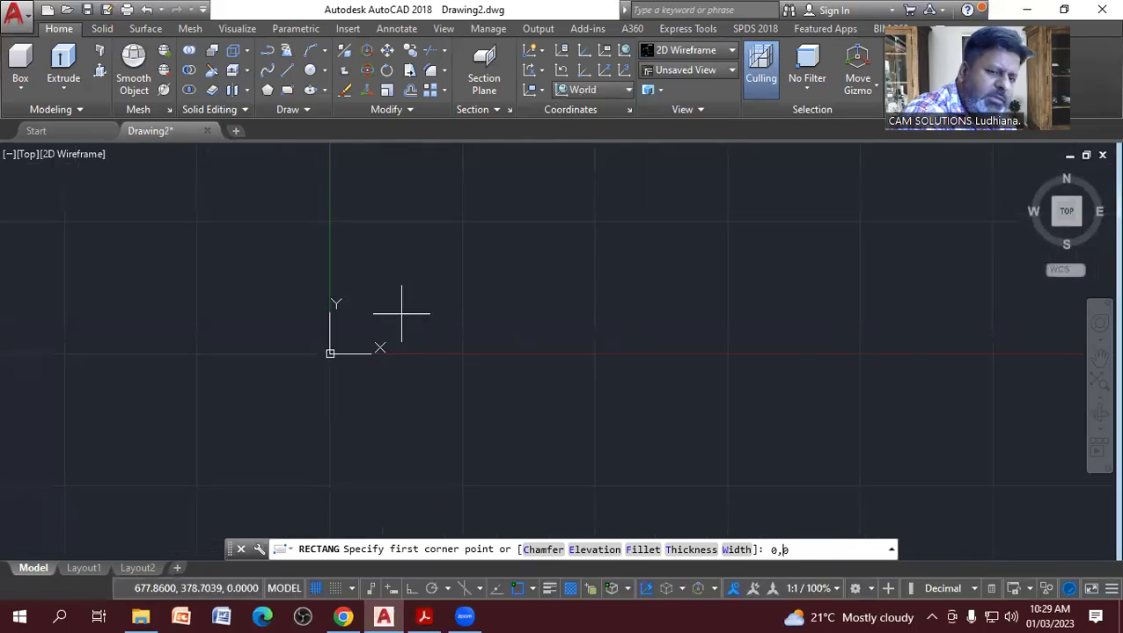
Draw the square from corner 0,0 to 100,100 and centre it in view.
key("Return")
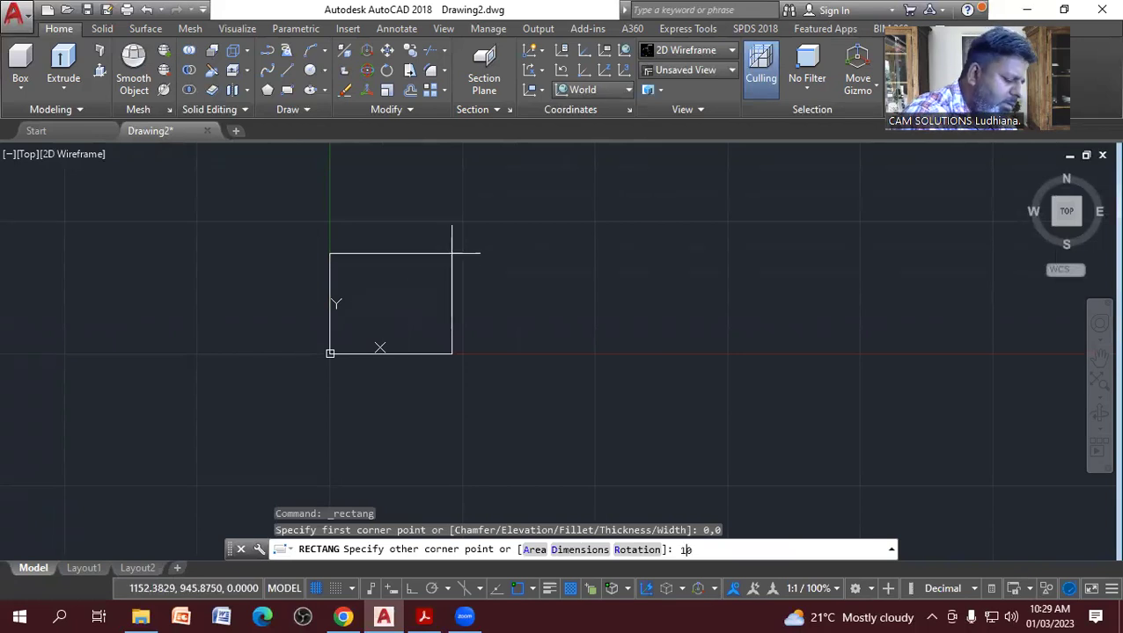
key("Return")
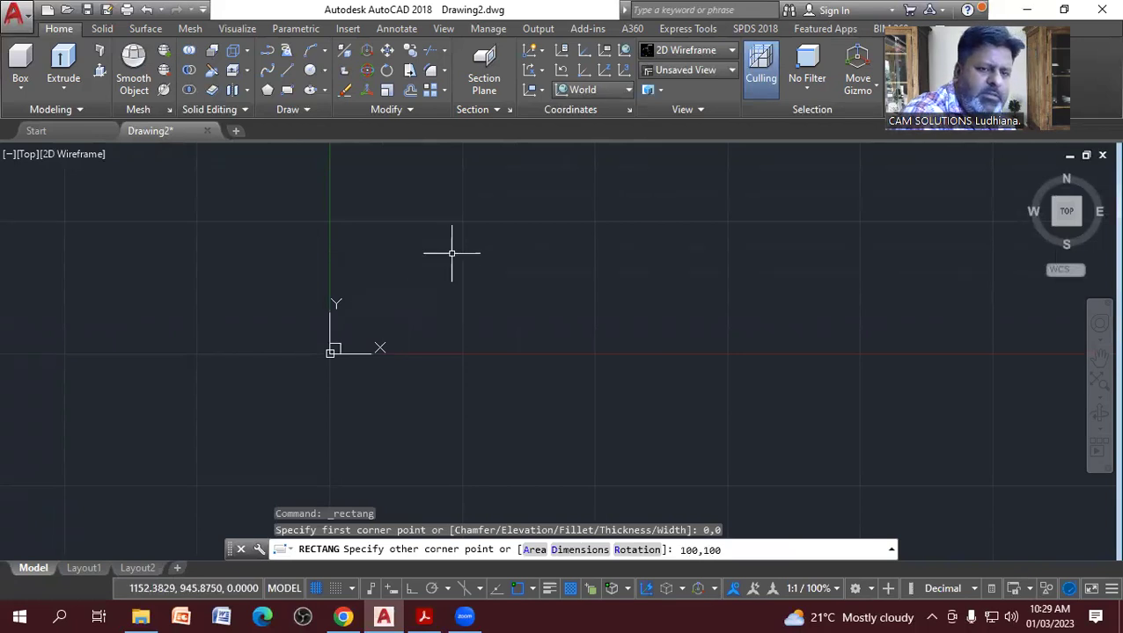
scroll(418, 270, "up", 1)
scroll(333, 349, "up", 8)
scroll(338, 359, "down", 2)
mouse_move(339, 359)
middle_mouse_down()
mouse_move(376, 402)
mouse_move(435, 405)
middle_mouse_up()
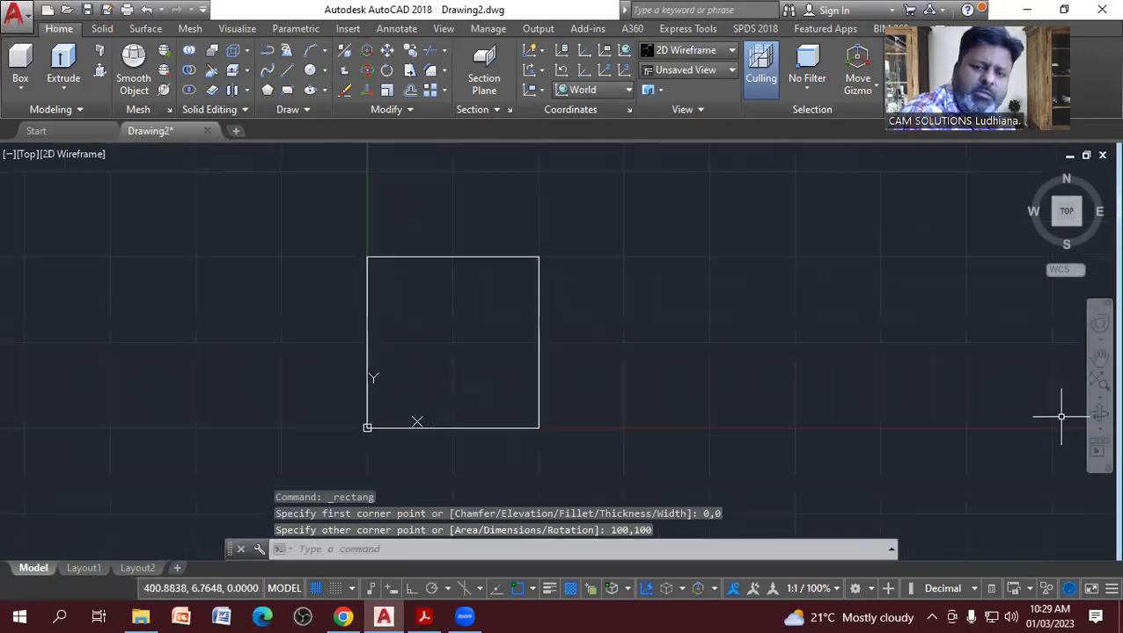
Tilt the view with Free Orbit to see the square in 3D.
left_click(1100, 428)
left_click(1020, 462)
mouse_move(520, 396)
left_mouse_down()
mouse_move(491, 257)
mouse_move(579, 441)
mouse_move(575, 314)
left_mouse_up()
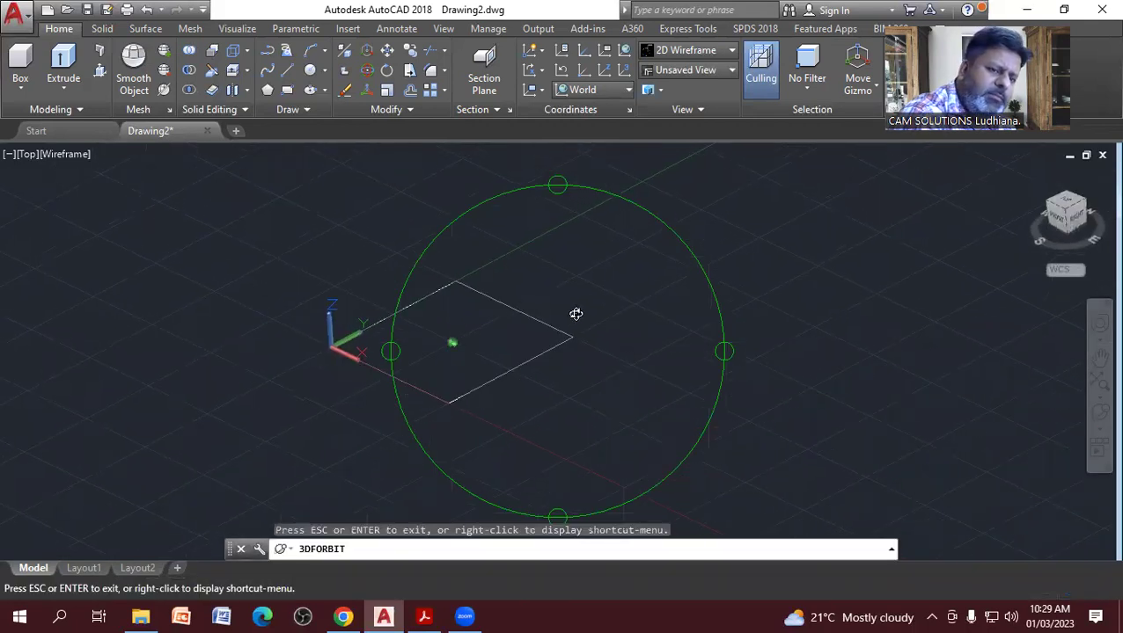
Leave orbit and convert the 100 by 100 square outline into one region.
key("Escape")
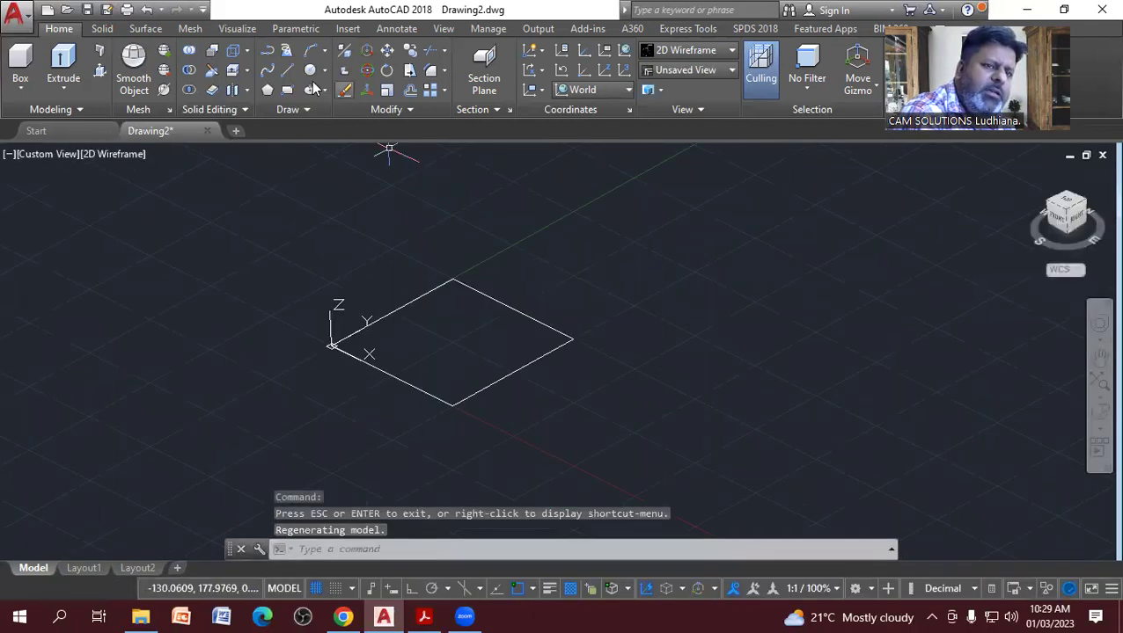
left_click(303, 107)
left_click(322, 151)
left_click(571, 384)
left_click(371, 260)
key("Return")
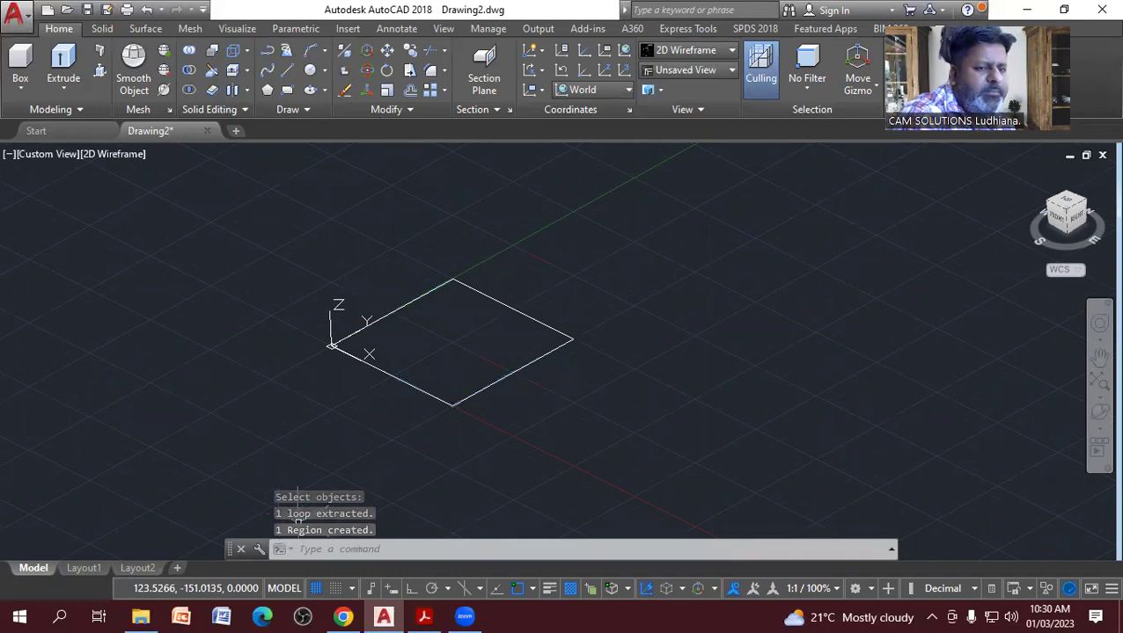
left_click(125, 156)
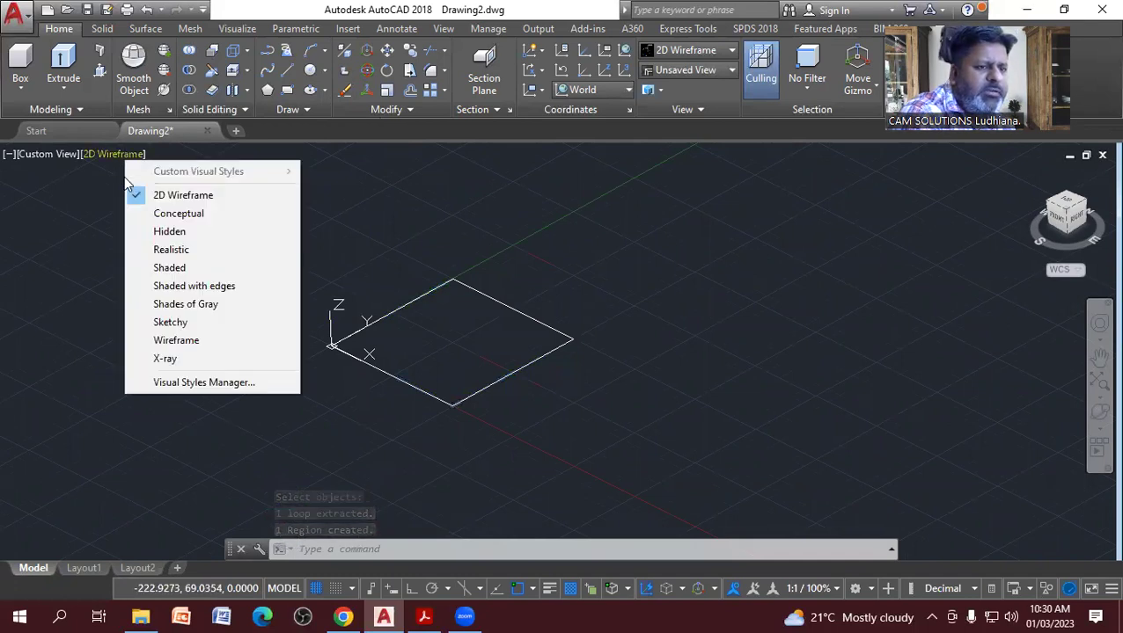
left_click(159, 266)
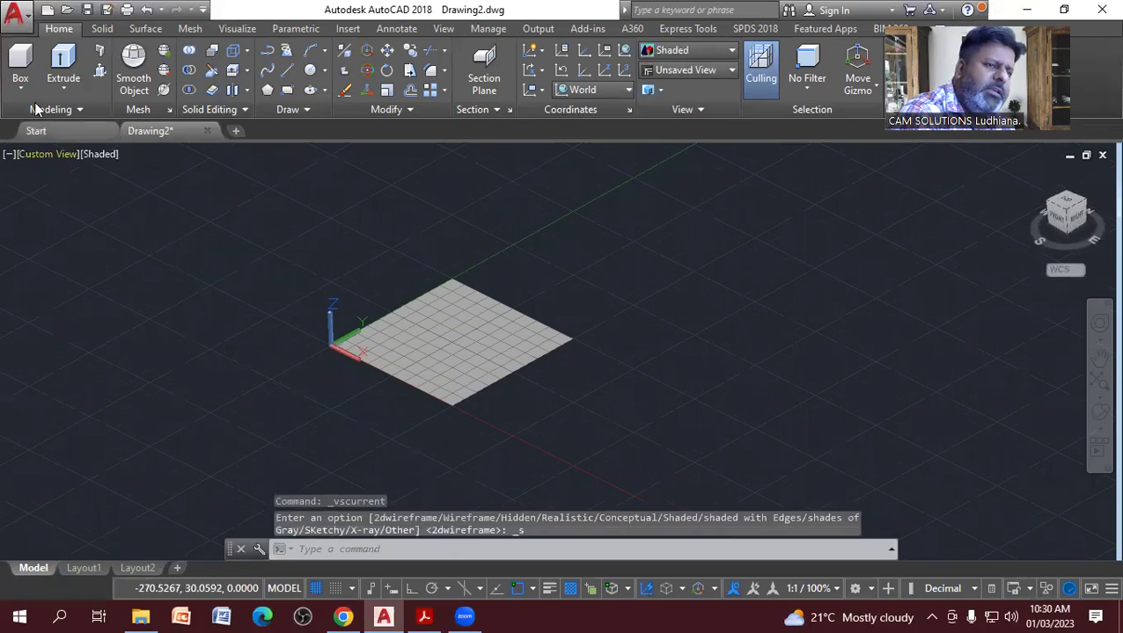
left_click(63, 66)
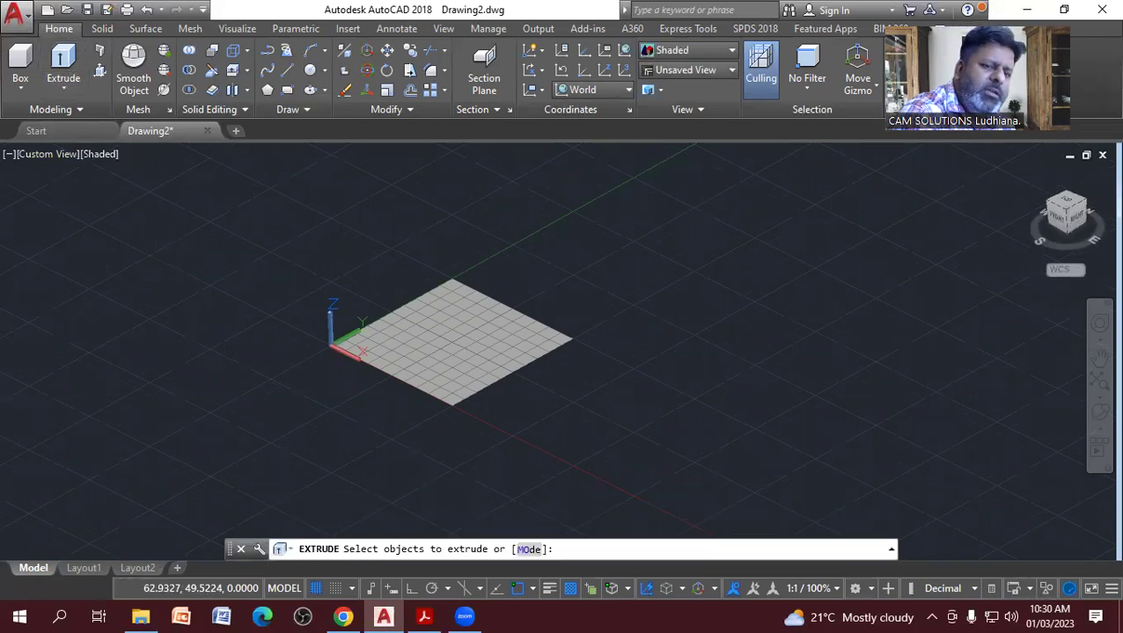
left_click(387, 339)
right_click(321, 261)
left_click(343, 271)
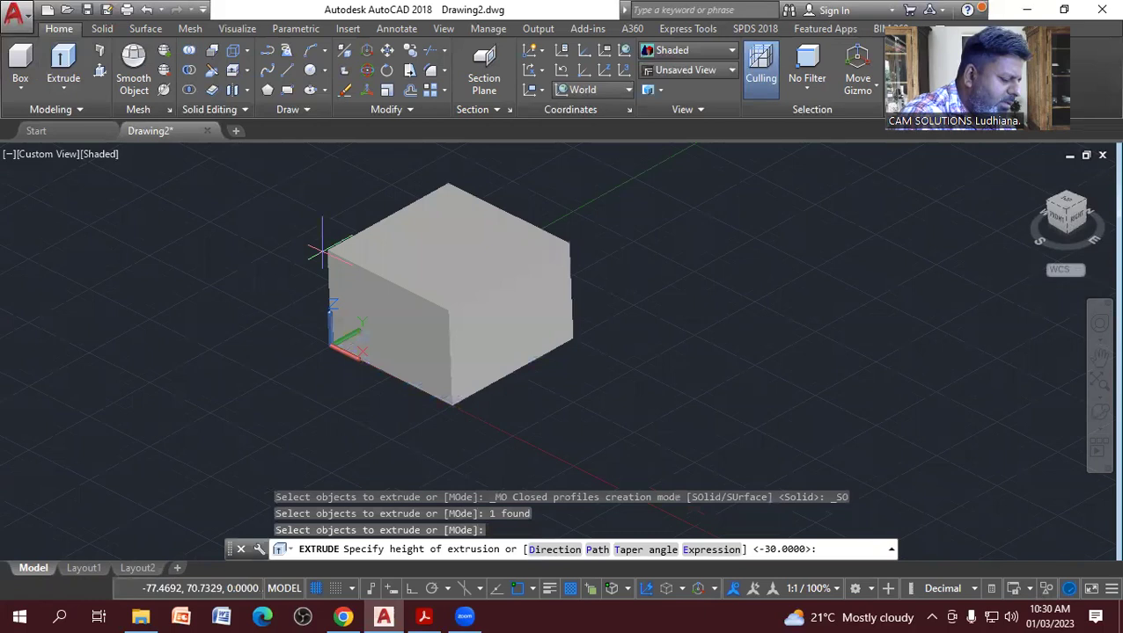
type("50")
key("Return")
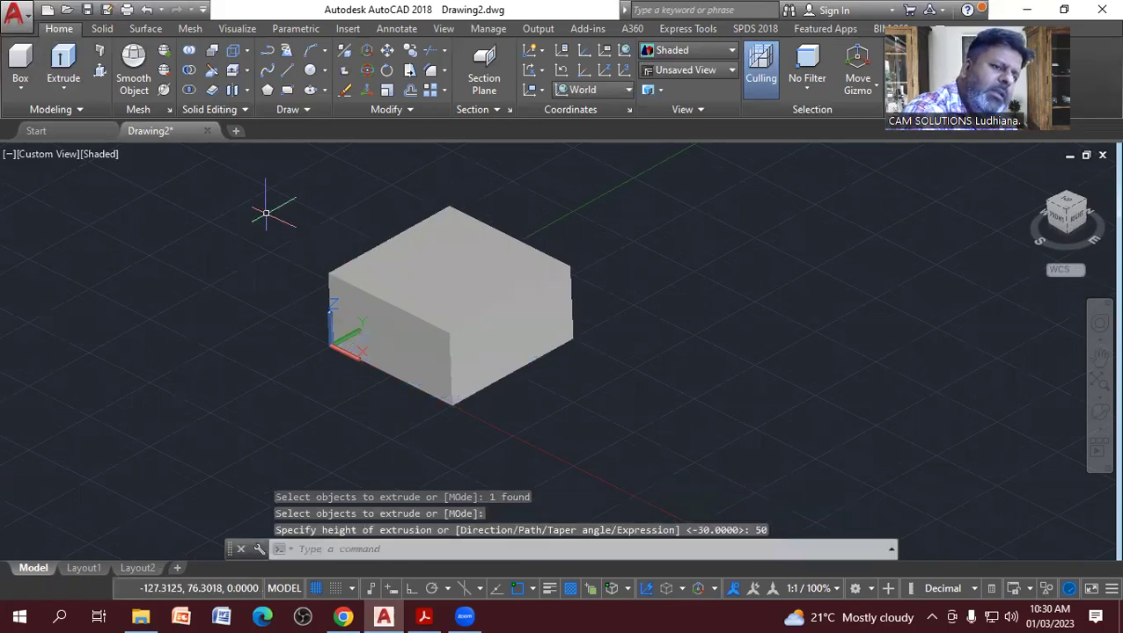
left_click(97, 154)
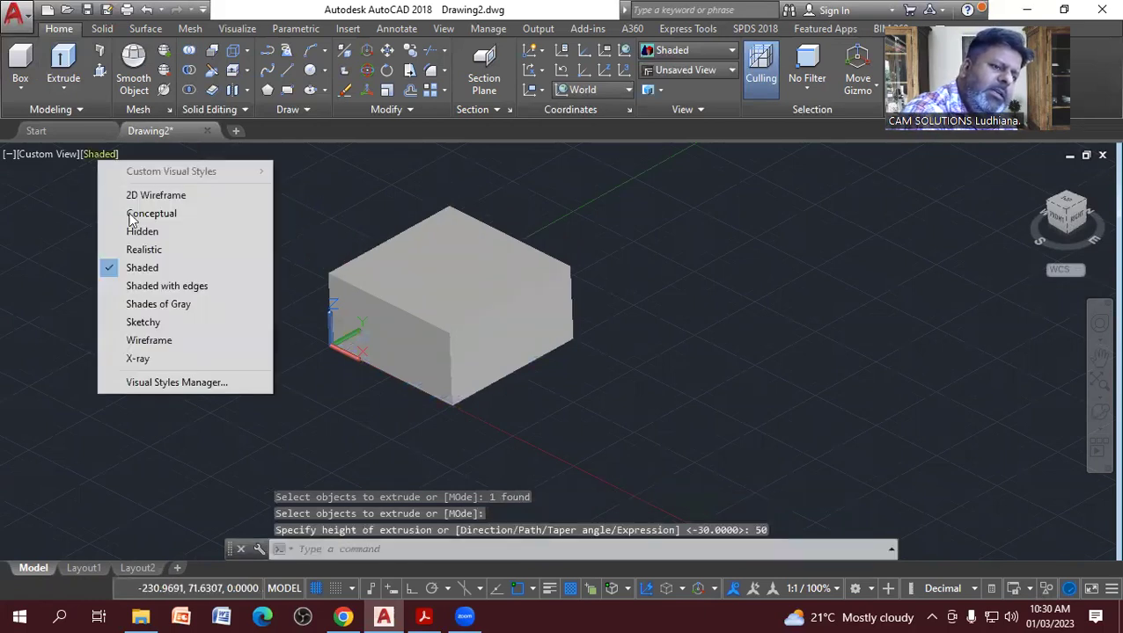
left_click(171, 286)
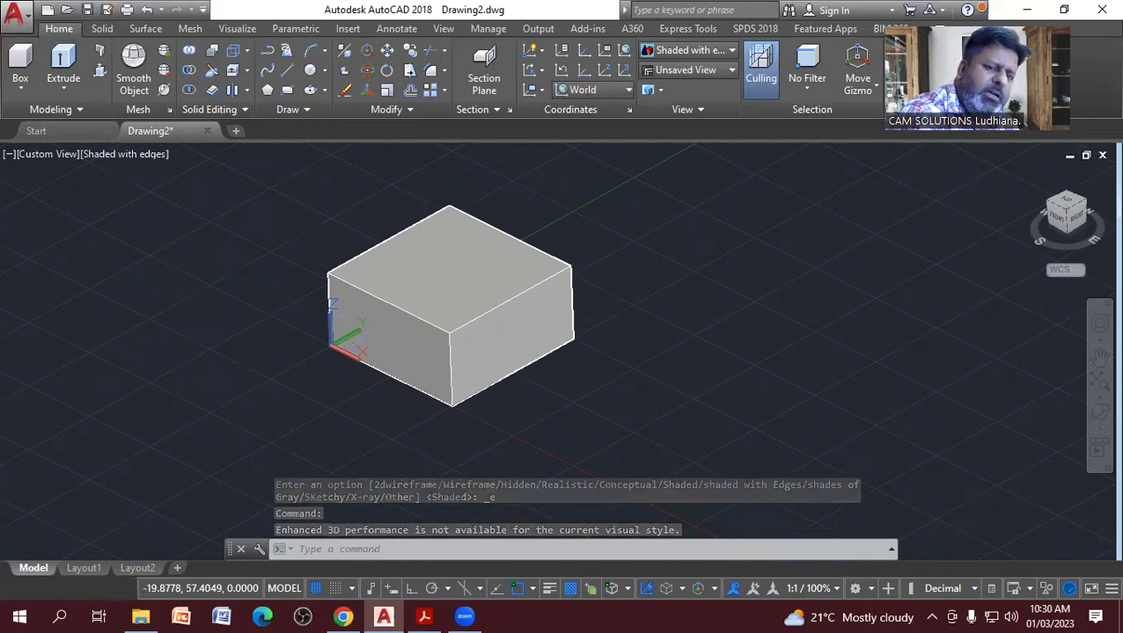
middle_click_drag(168, 278, 5, 242)
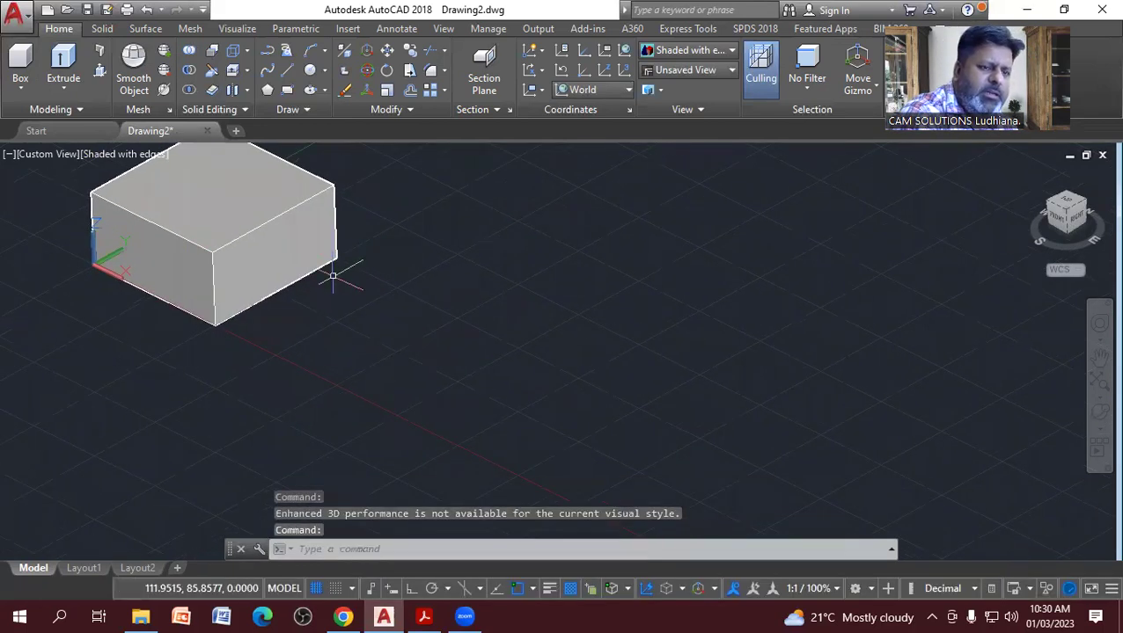
key("ctrl+z")
key("ctrl+z")
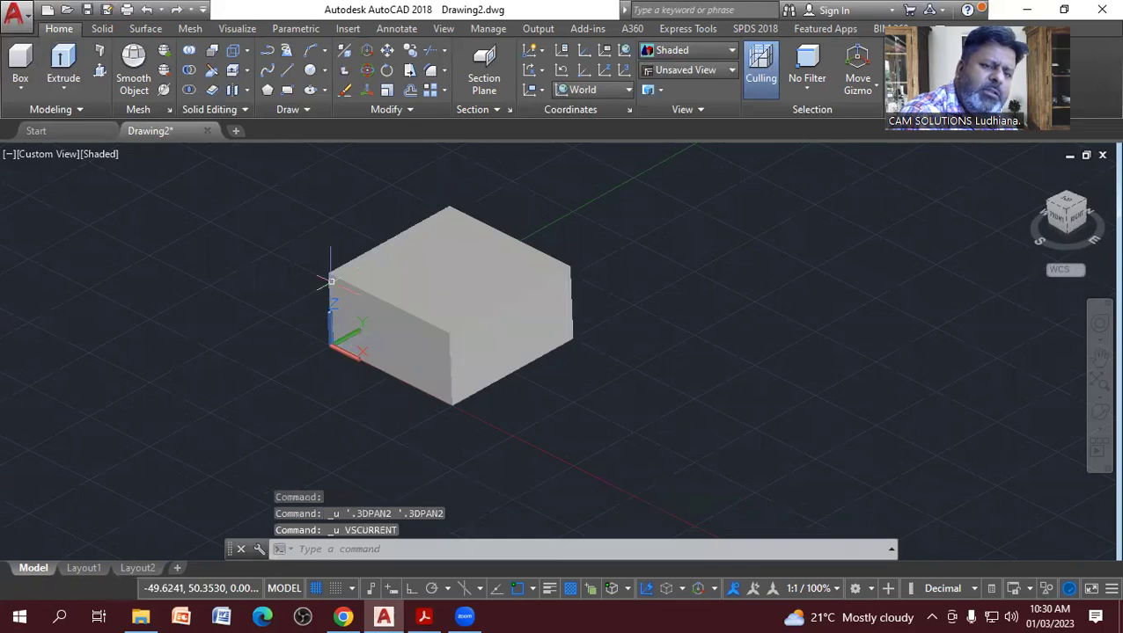
key("ctrl+z")
key("ctrl+z")
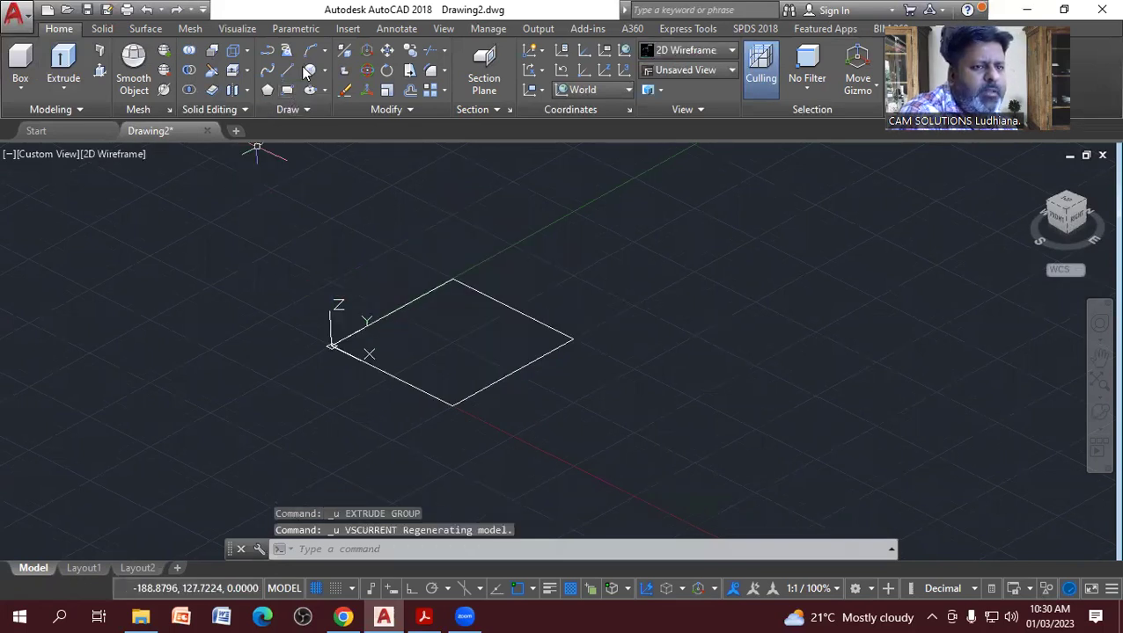
Enable Geometric Center snapping and draw a circle centred on the square region's middle.
left_click(308, 71)
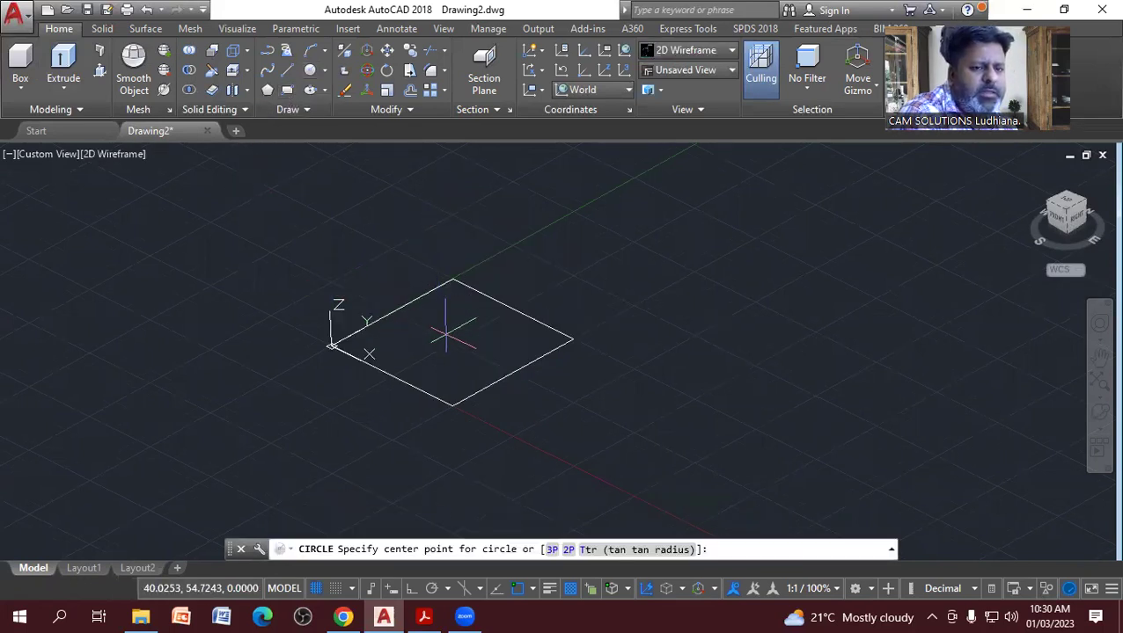
left_click(532, 590)
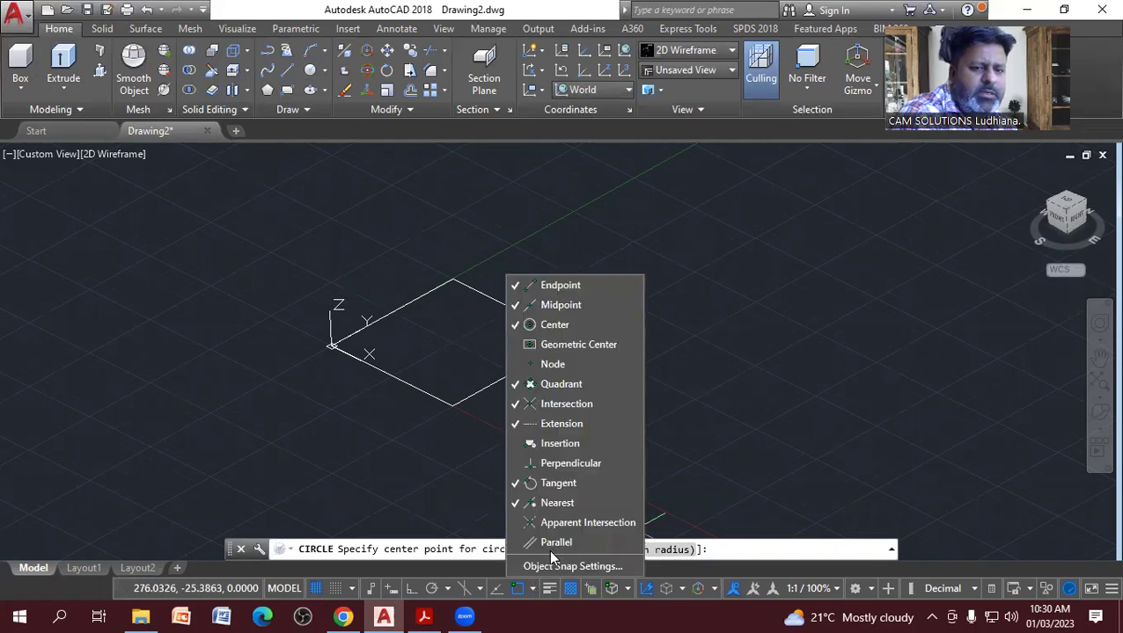
left_click(565, 345)
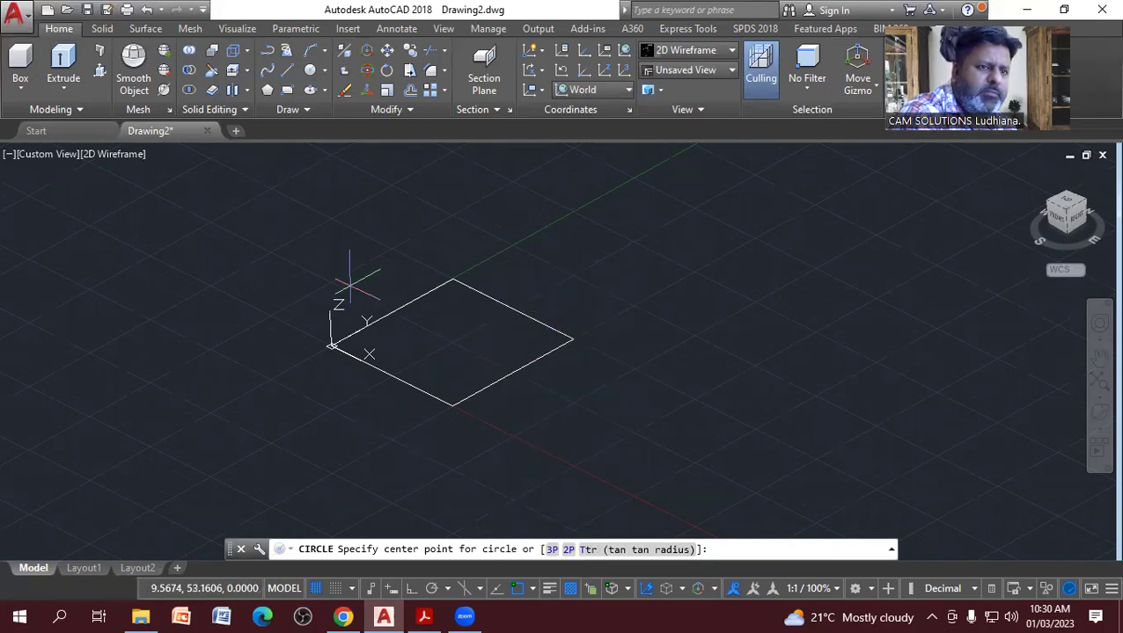
left_click(314, 71)
right_click(313, 71)
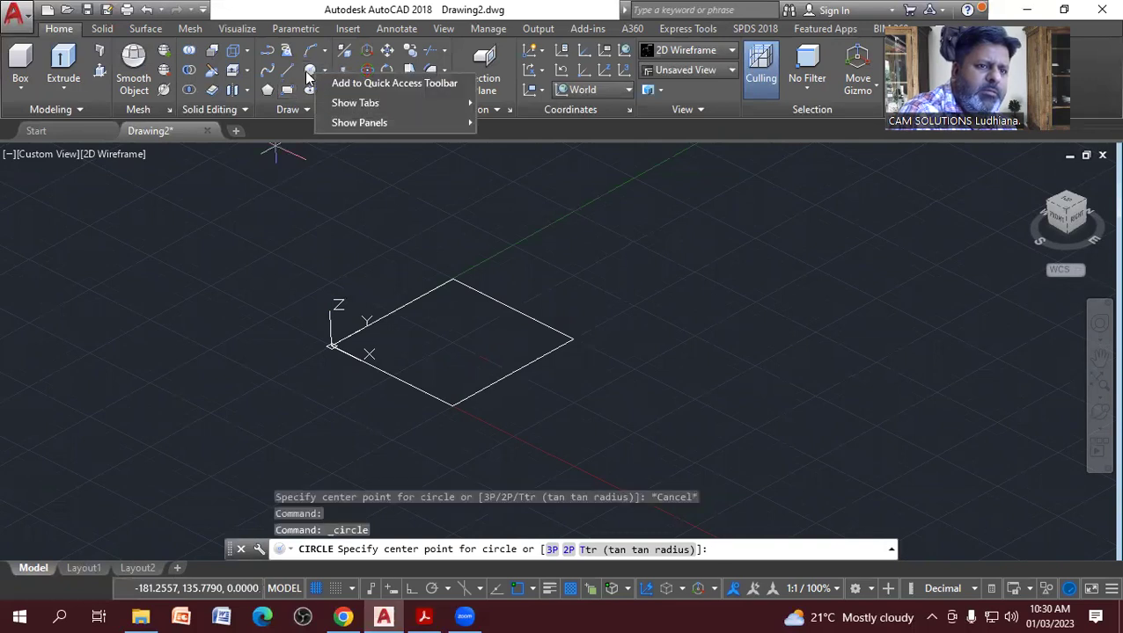
left_click(451, 341)
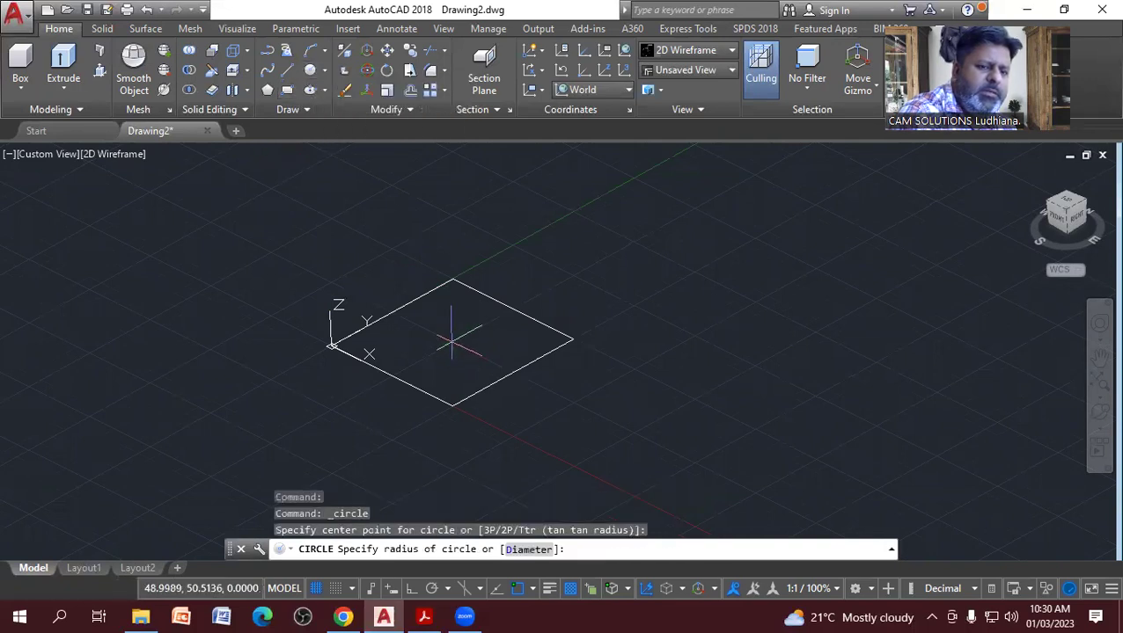
key("Escape")
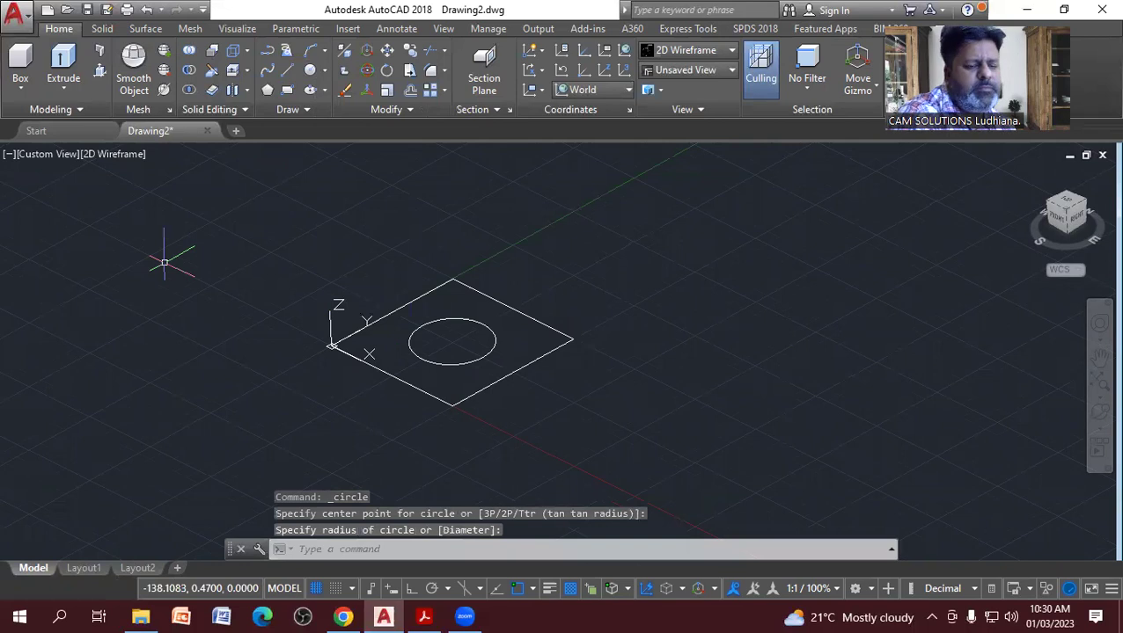
Window-select the square and circle and convert them into regions.
left_click(291, 110)
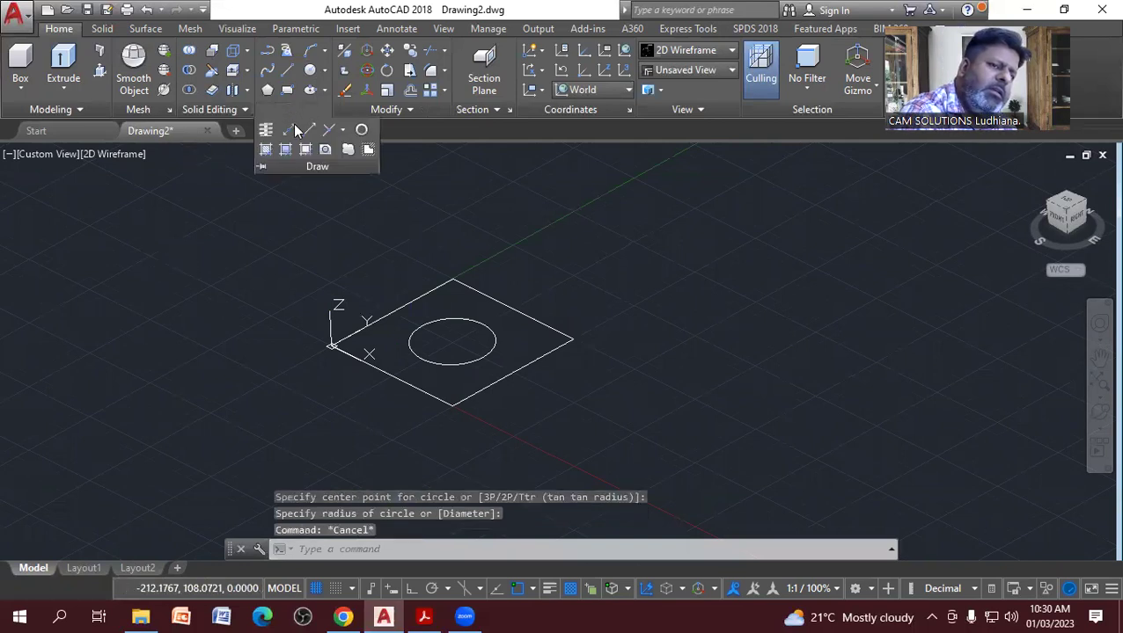
left_click(325, 150)
left_click(540, 421)
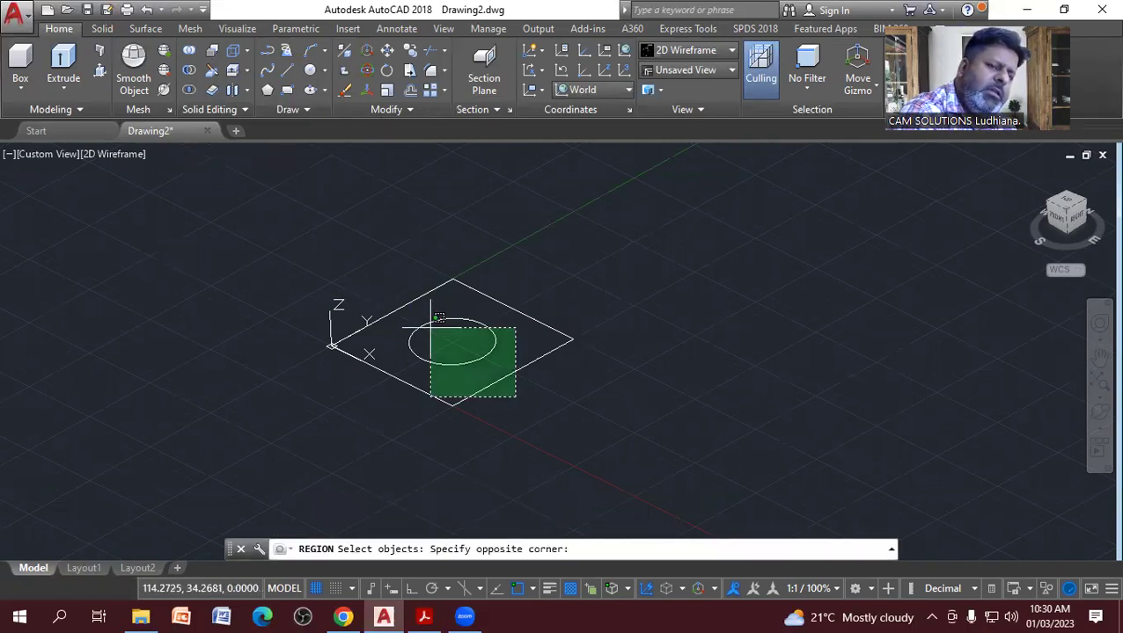
left_click(403, 299)
key("Return")
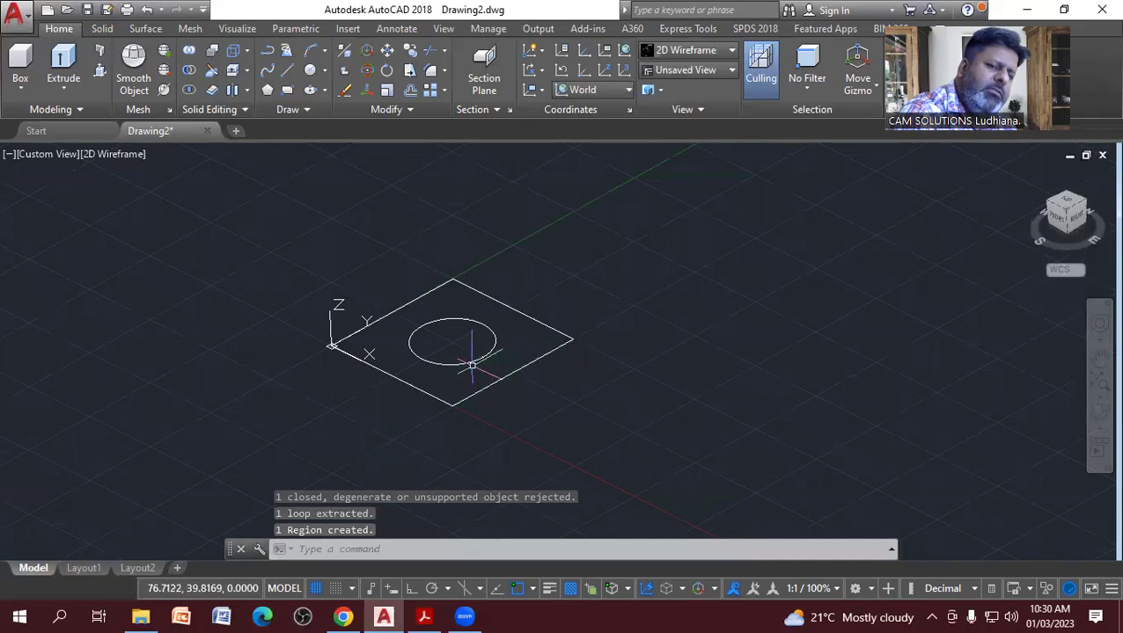
key("Escape")
left_click(121, 159)
left_click(130, 165)
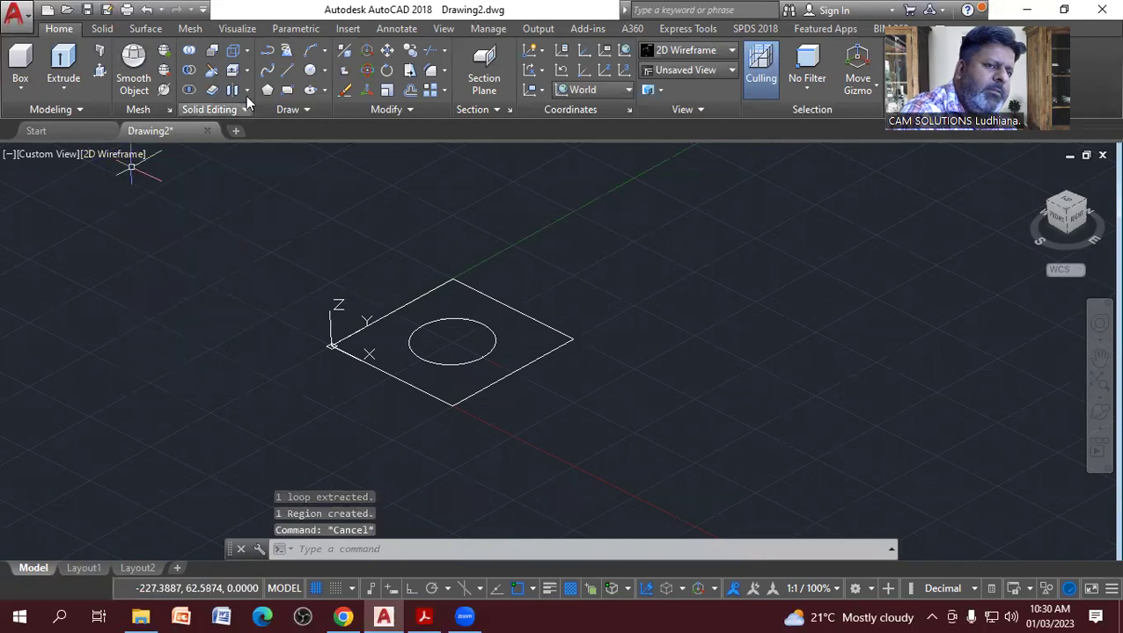
Run Region again on the square and circle, then cancel the command.
left_click(290, 109)
left_click(323, 150)
left_click(534, 401)
left_click(409, 266)
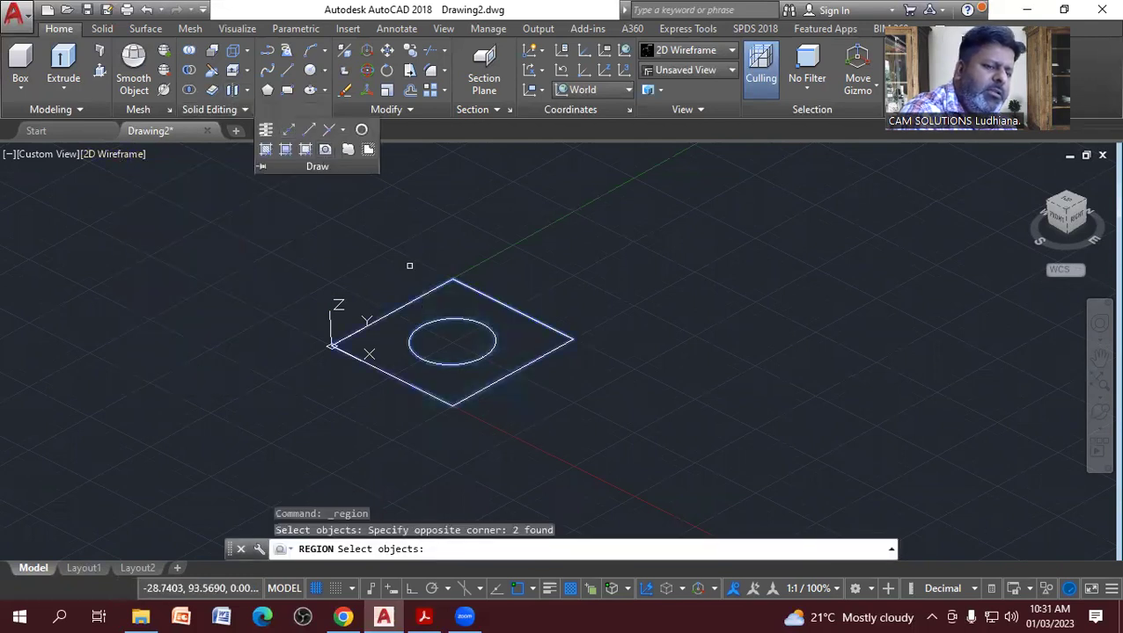
key("Return")
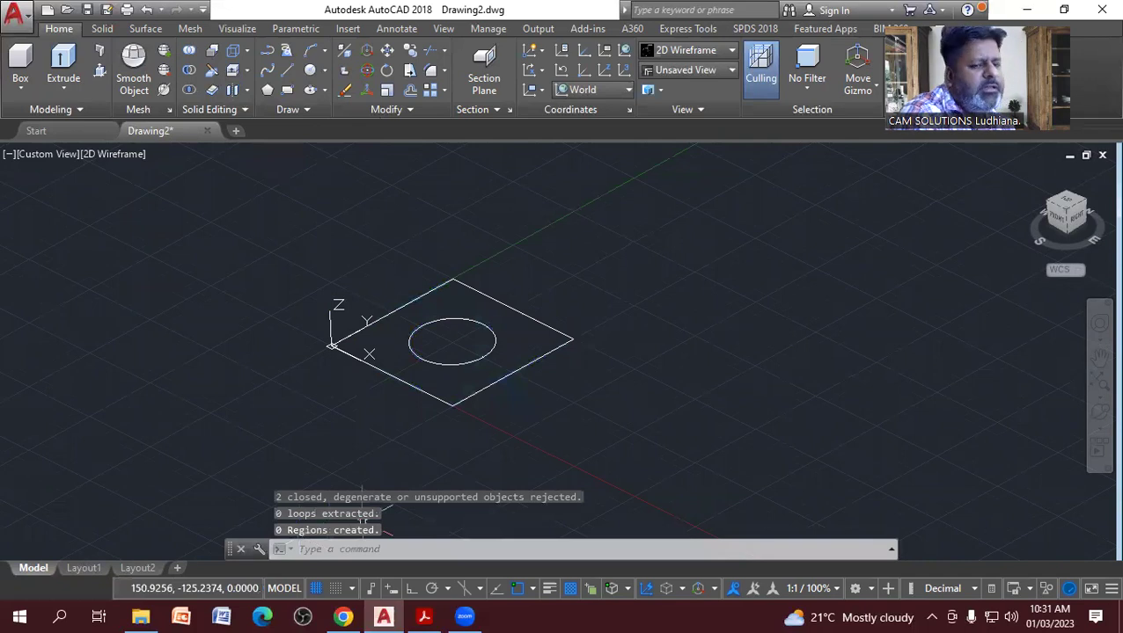
key("Escape")
left_click(104, 155)
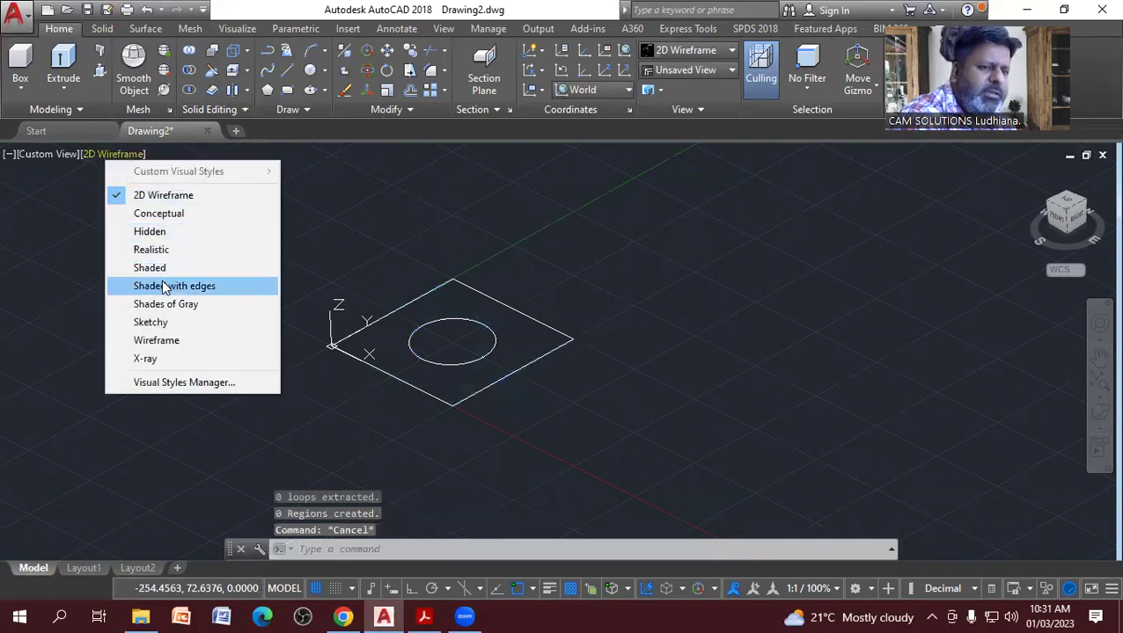
Switch to Shaded with edges and extrude the square region 100 units up into a cube.
left_click(164, 287)
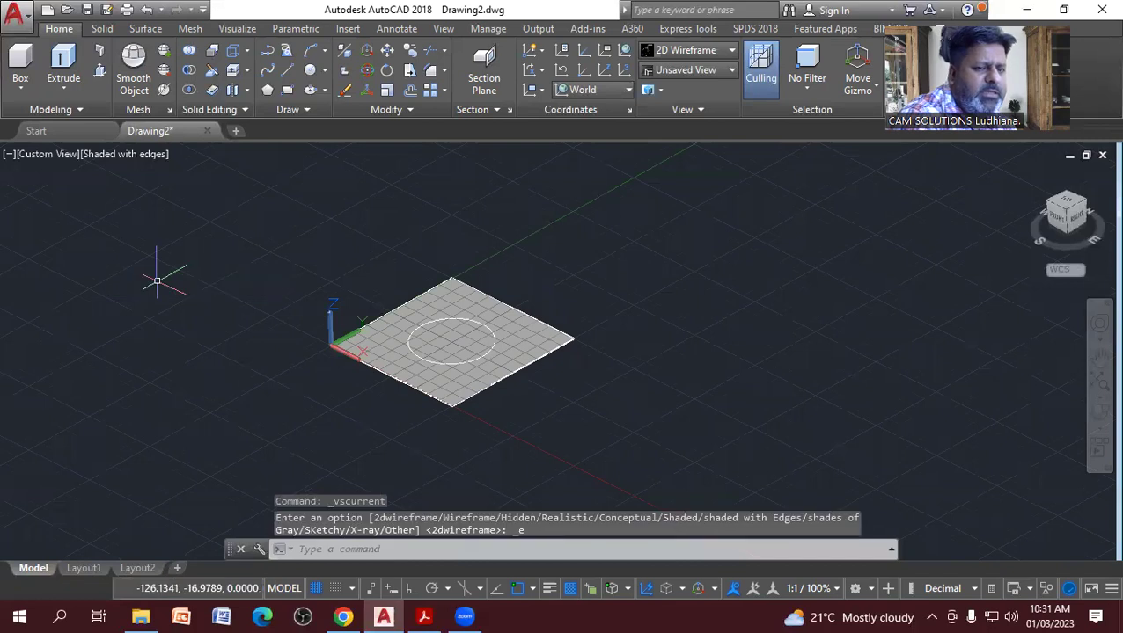
left_click(75, 64)
left_click(560, 387)
left_click(447, 282)
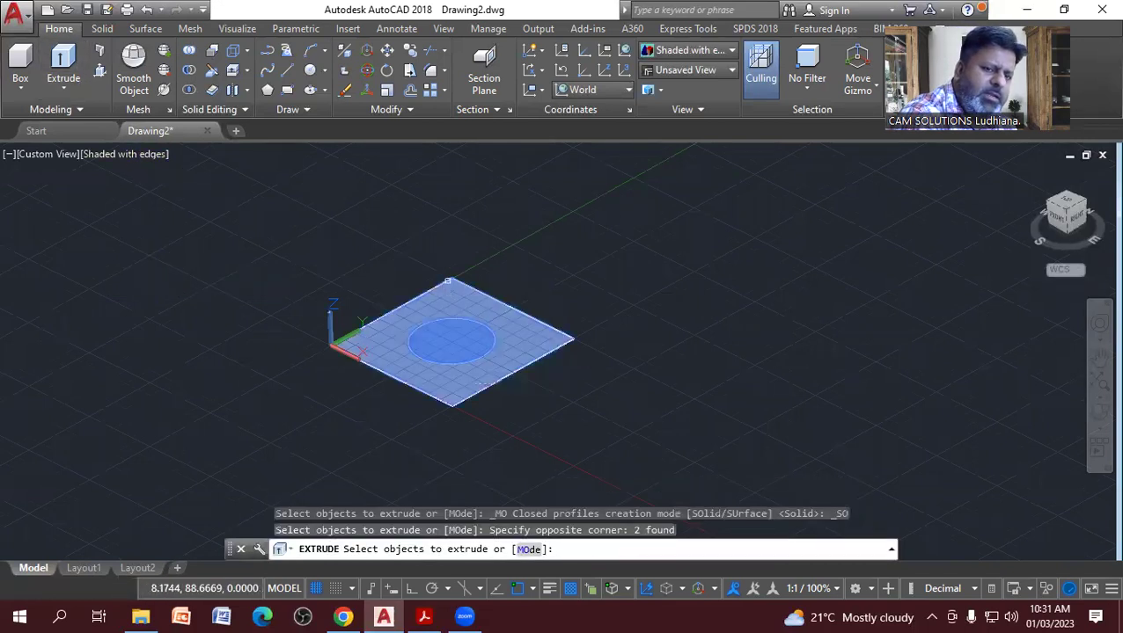
right_click(471, 246)
left_click(482, 254)
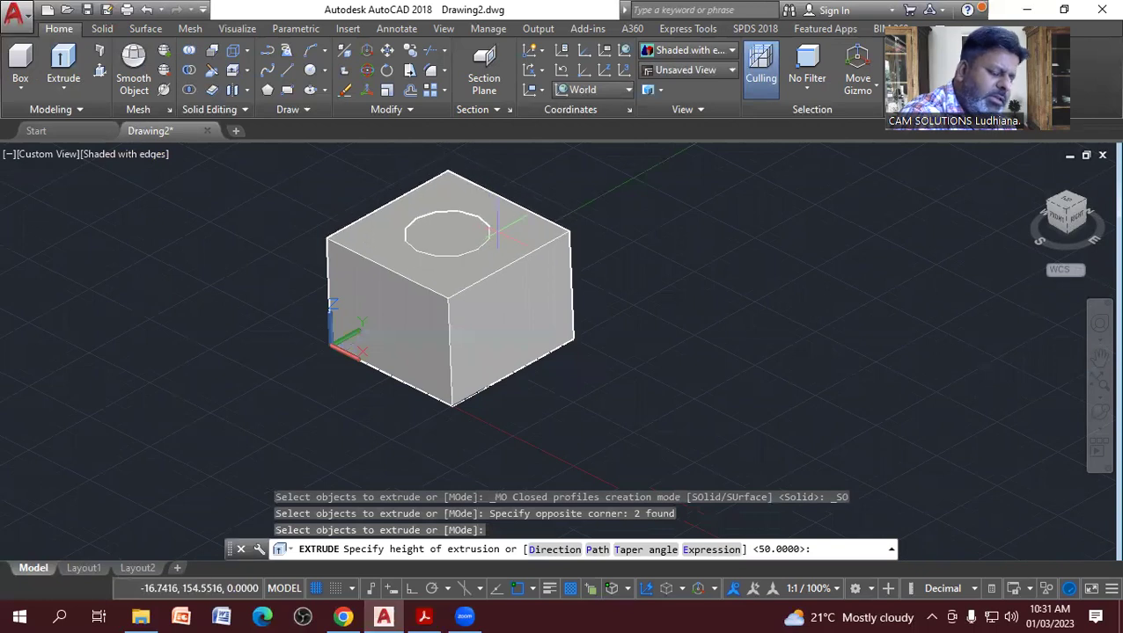
type("100")
key("Return")
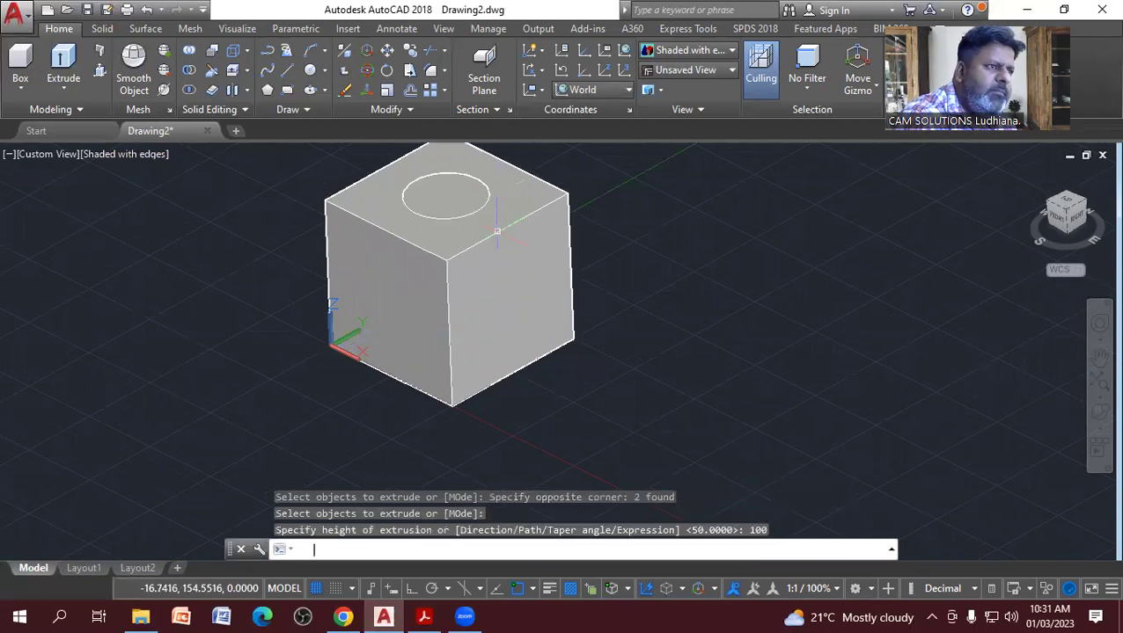
Pan the view, dismiss the tray popup and cancel the active command.
middle_click_drag(410, 235, 344, 296)
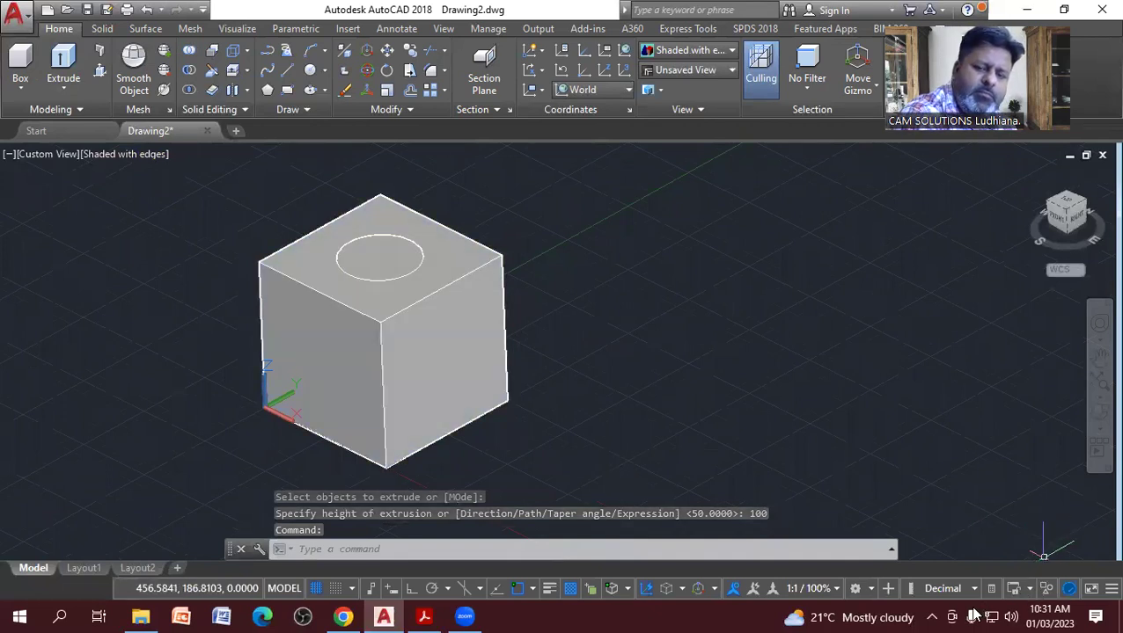
left_click(935, 614)
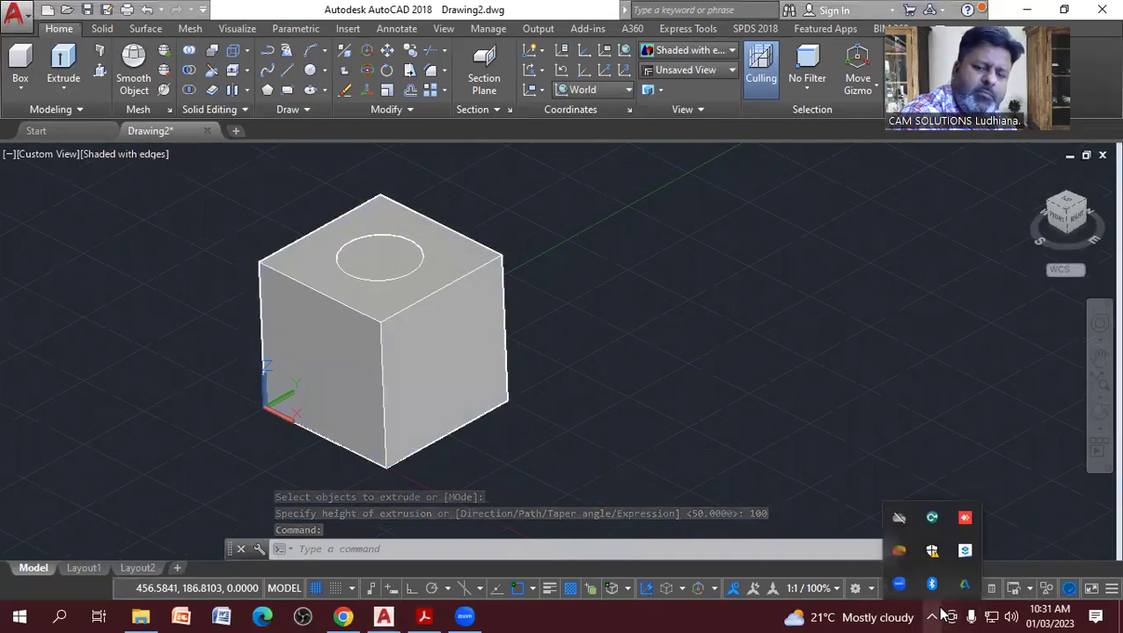
left_click(790, 532)
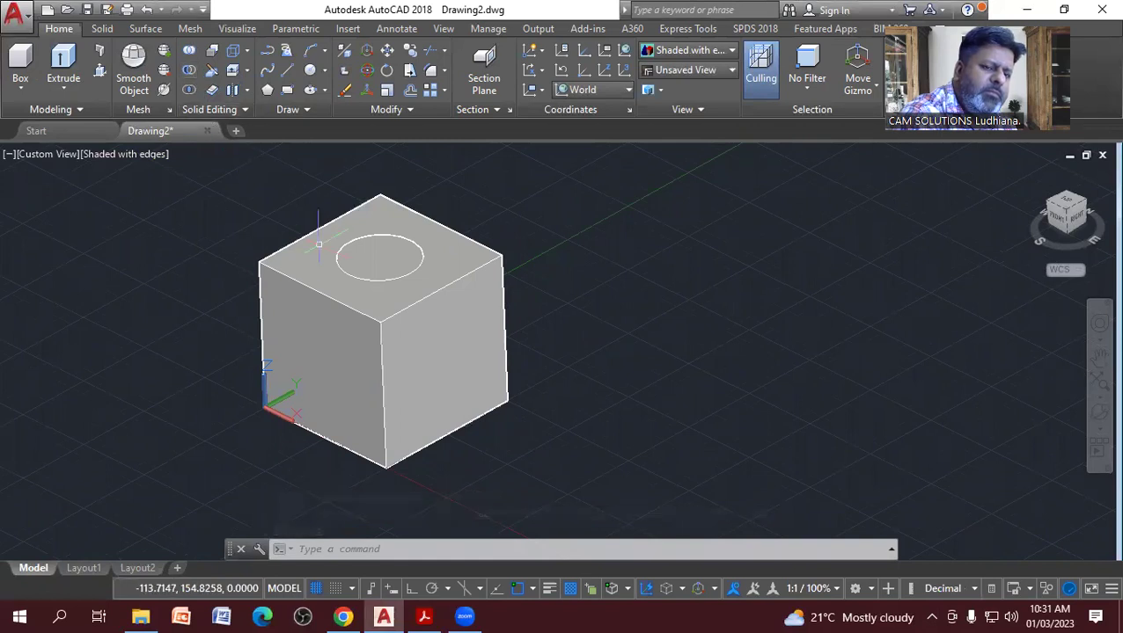
key("Escape")
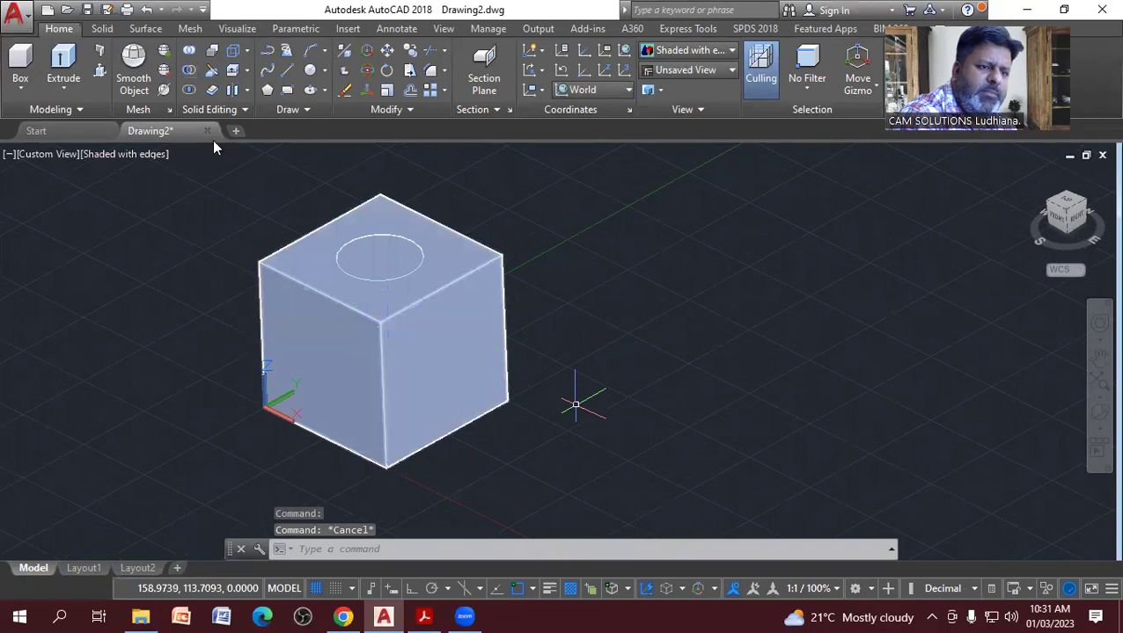
Switch the view to 2D Wireframe and back to Shaded with edges.
left_click(150, 154)
left_click(181, 193)
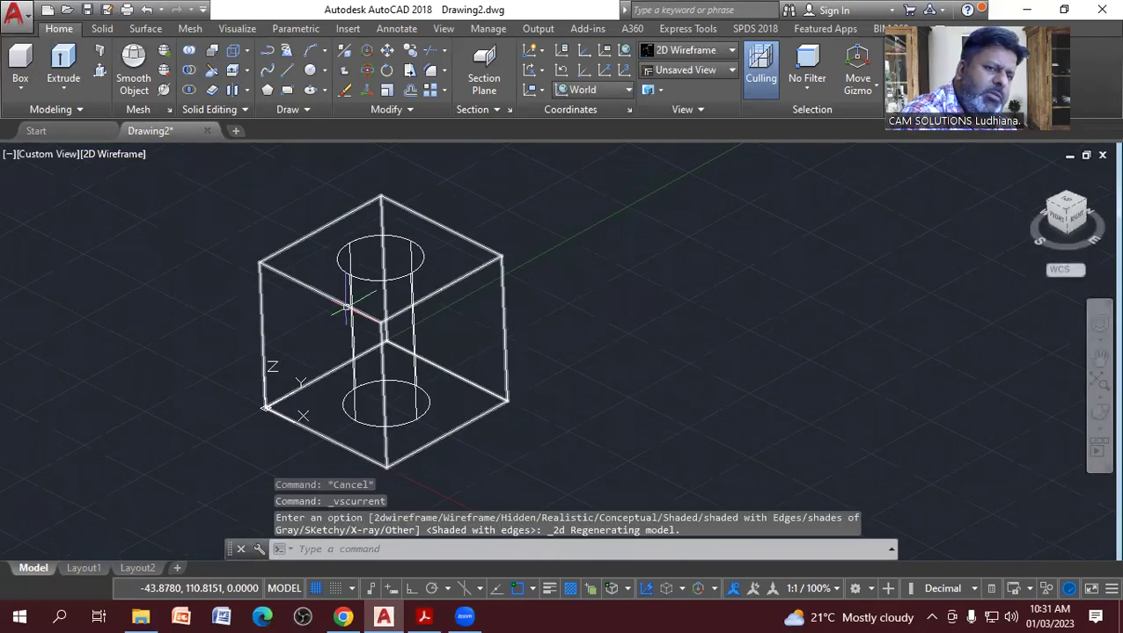
left_click(131, 154)
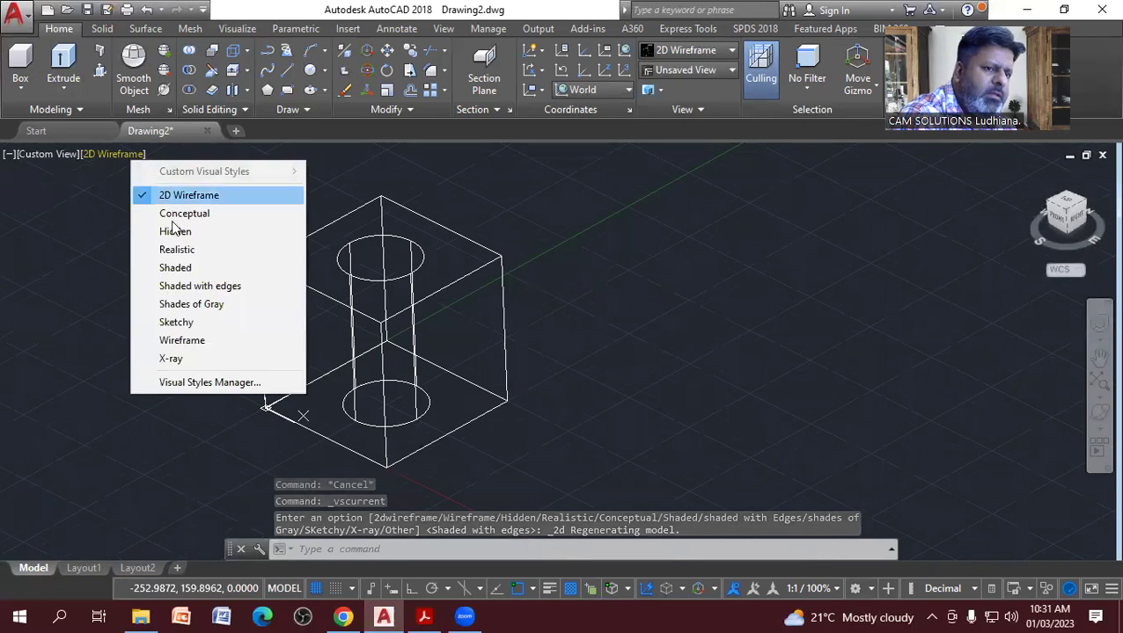
left_click(187, 284)
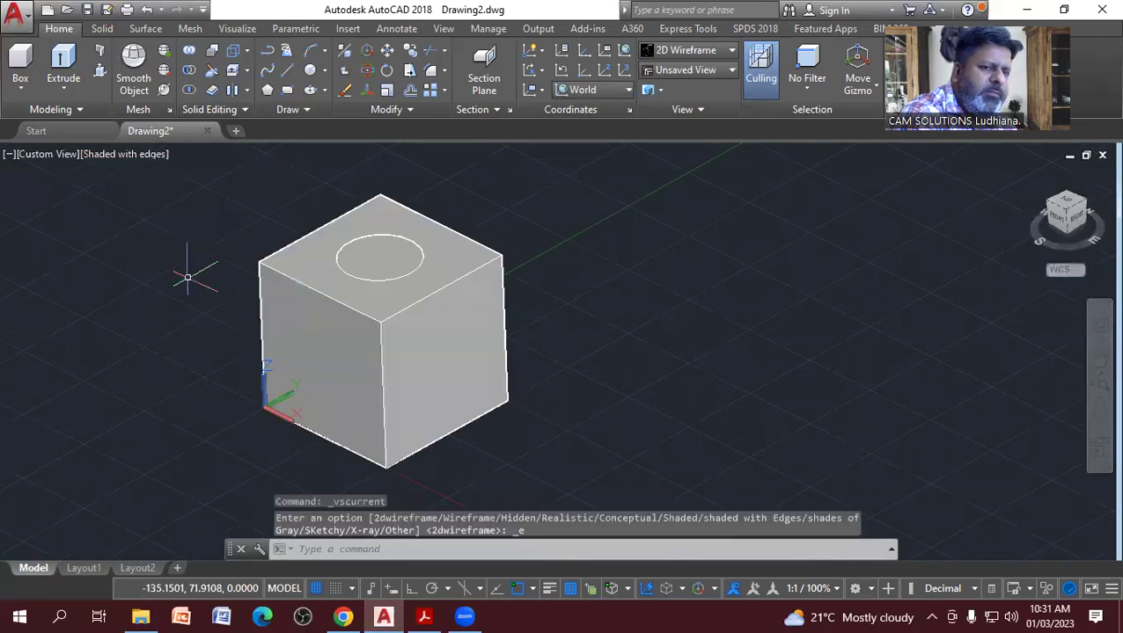
Subtract the cylinder from the block, orbit briefly, then undo the subtraction.
left_click(188, 73)
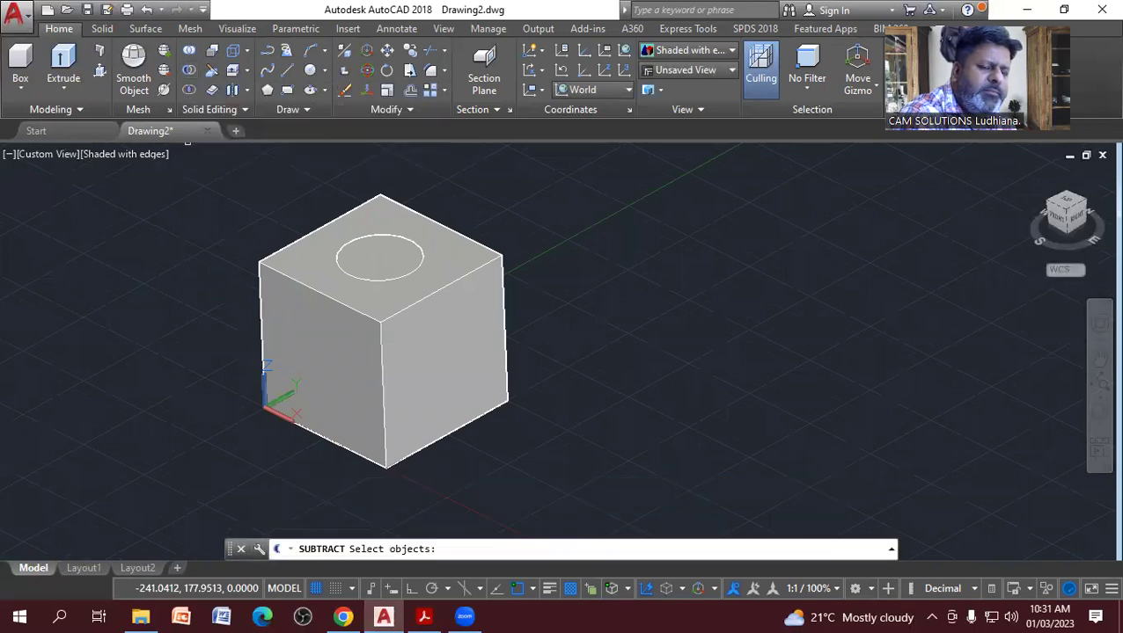
left_click(276, 268)
key("Return")
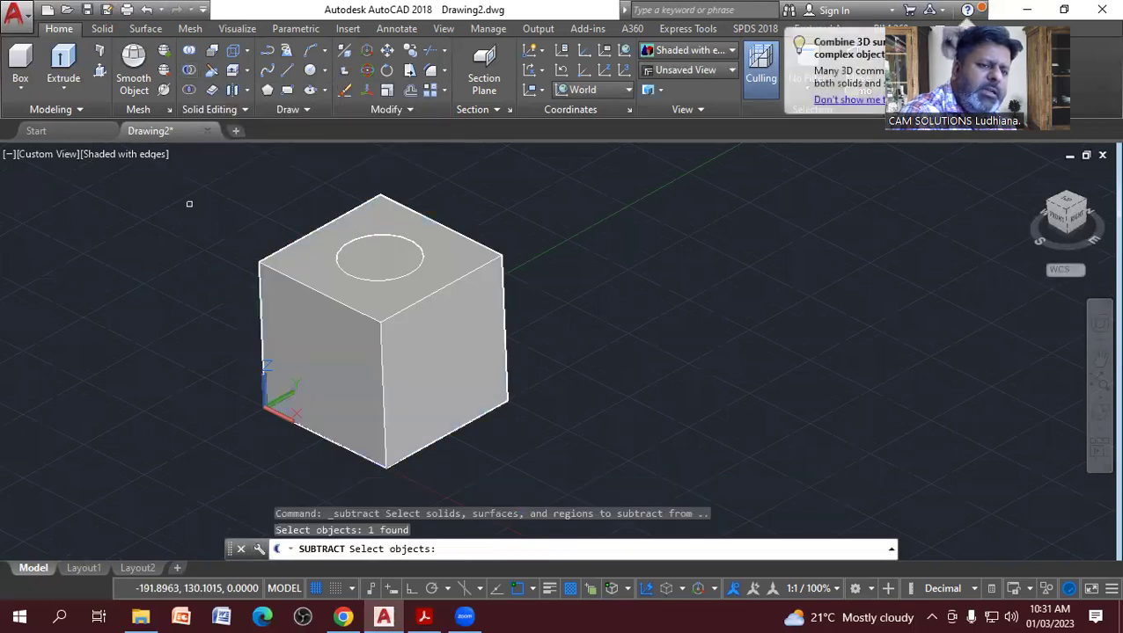
left_click(362, 257)
key("Return")
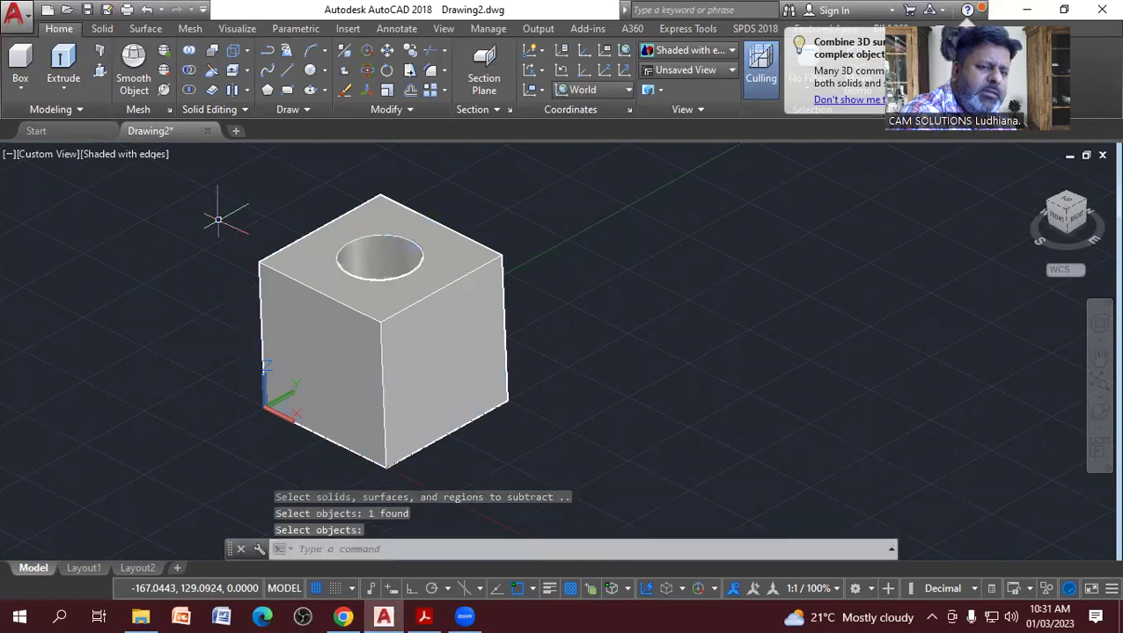
left_click(1098, 413)
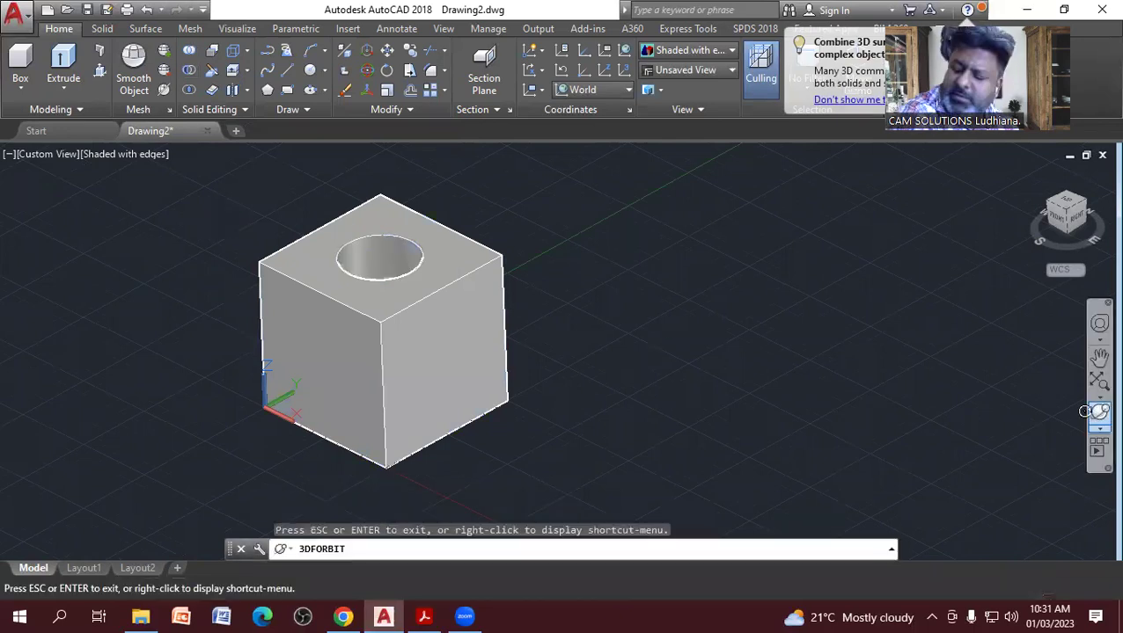
mouse_move(547, 253)
left_mouse_down()
mouse_move(552, 408)
mouse_move(564, 265)
left_mouse_up()
key("Escape")
key("Escape")
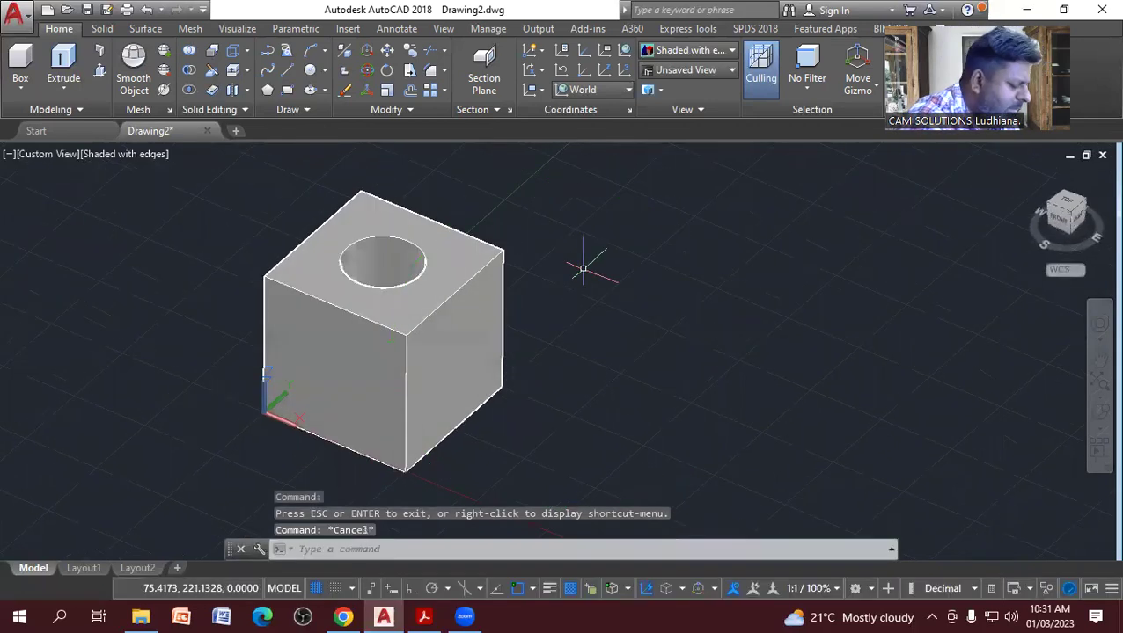
key("ctrl+z")
key("ctrl+z")
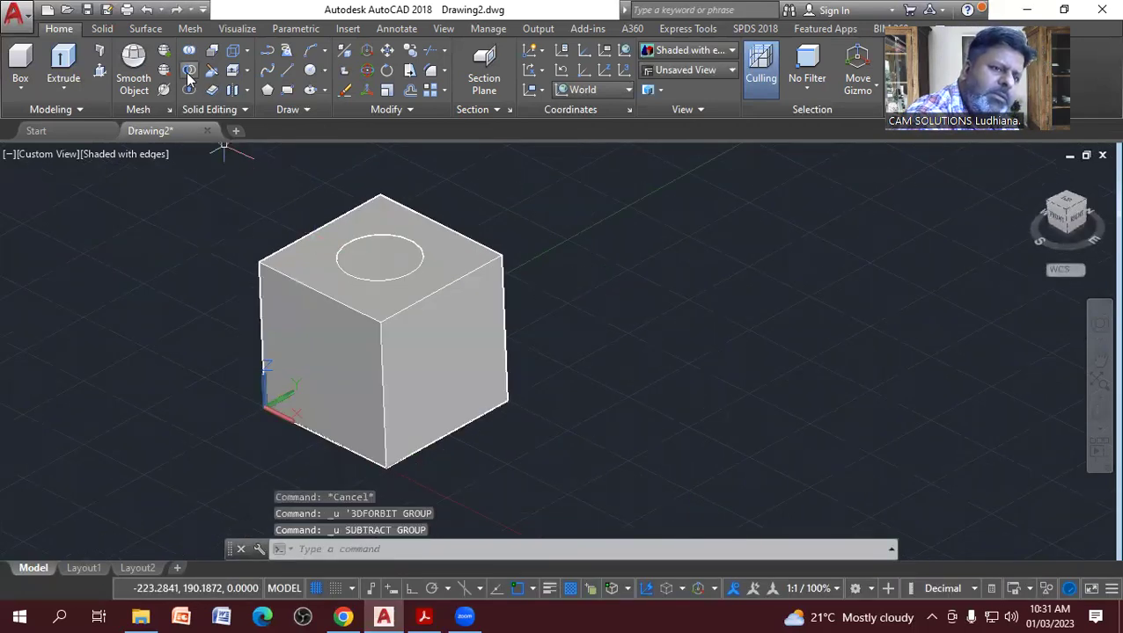
Subtract the cylinder from the block again to cut the round hole in the top face.
left_click(189, 73)
left_click(275, 257)
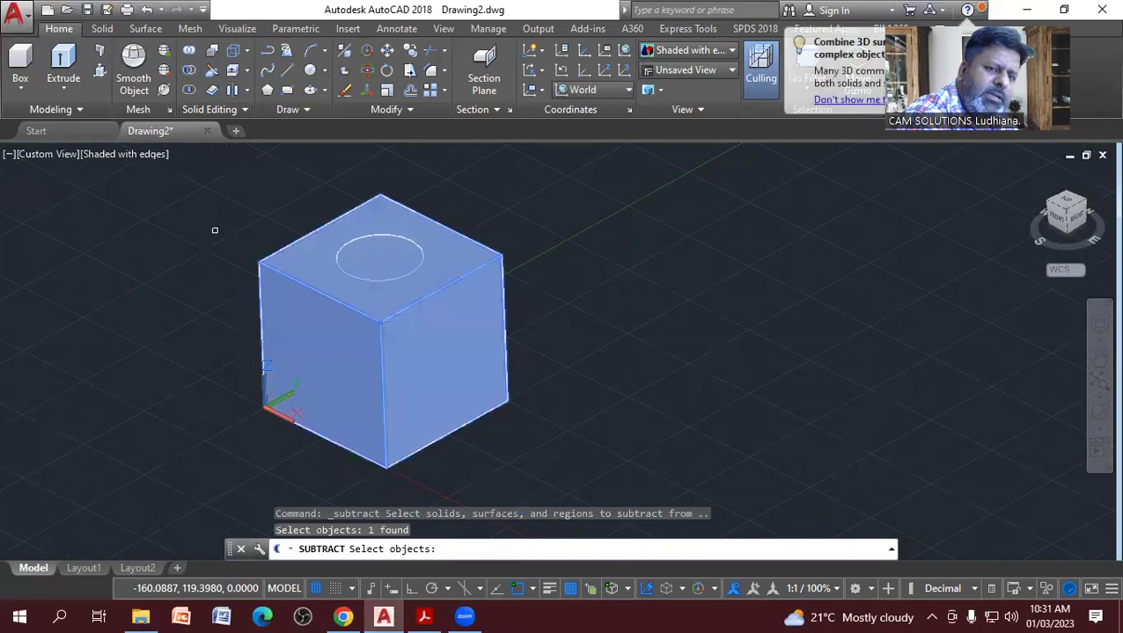
key("Return")
left_click(357, 261)
key("Return")
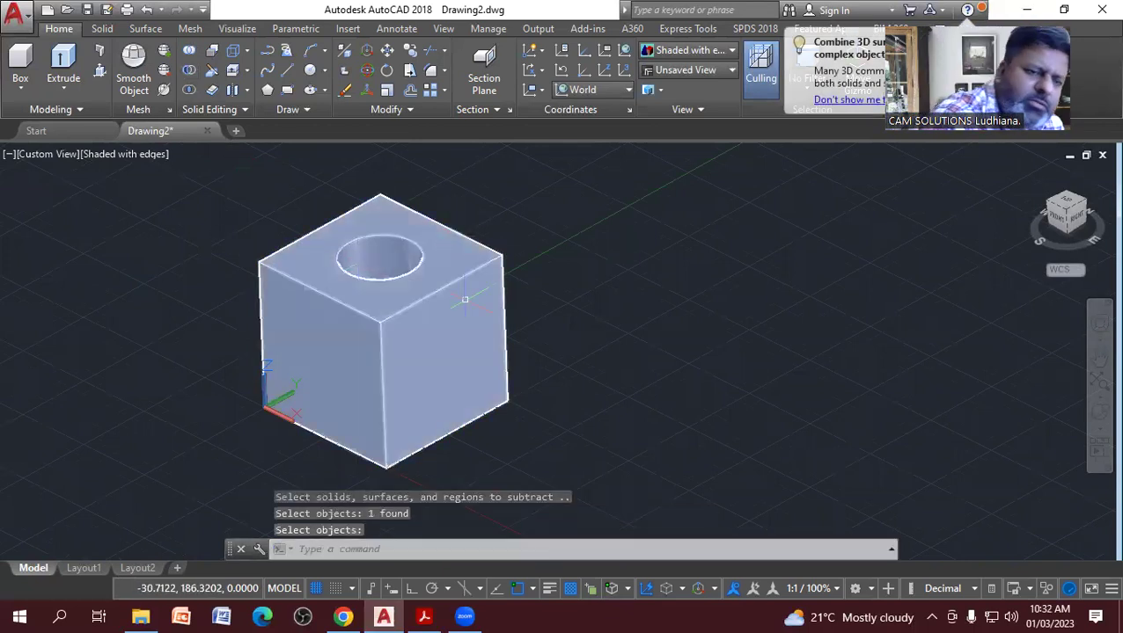
middle_click_drag(576, 233, 569, 240)
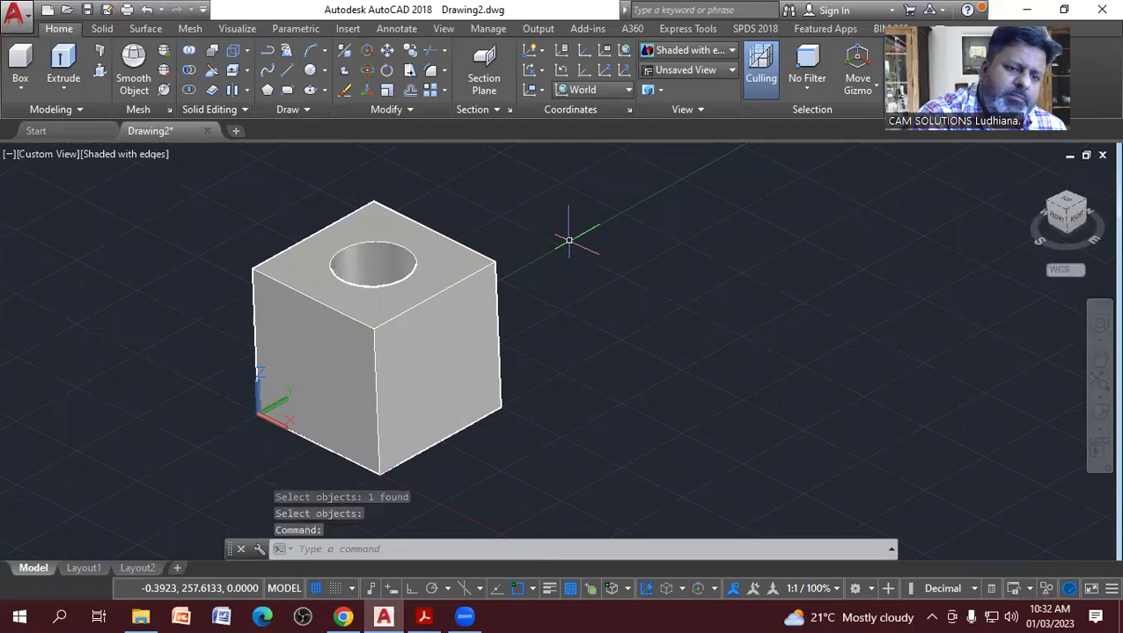
Draw a circle at the block's lower right corner and extrude it 100 into a cylinder.
left_click(310, 69)
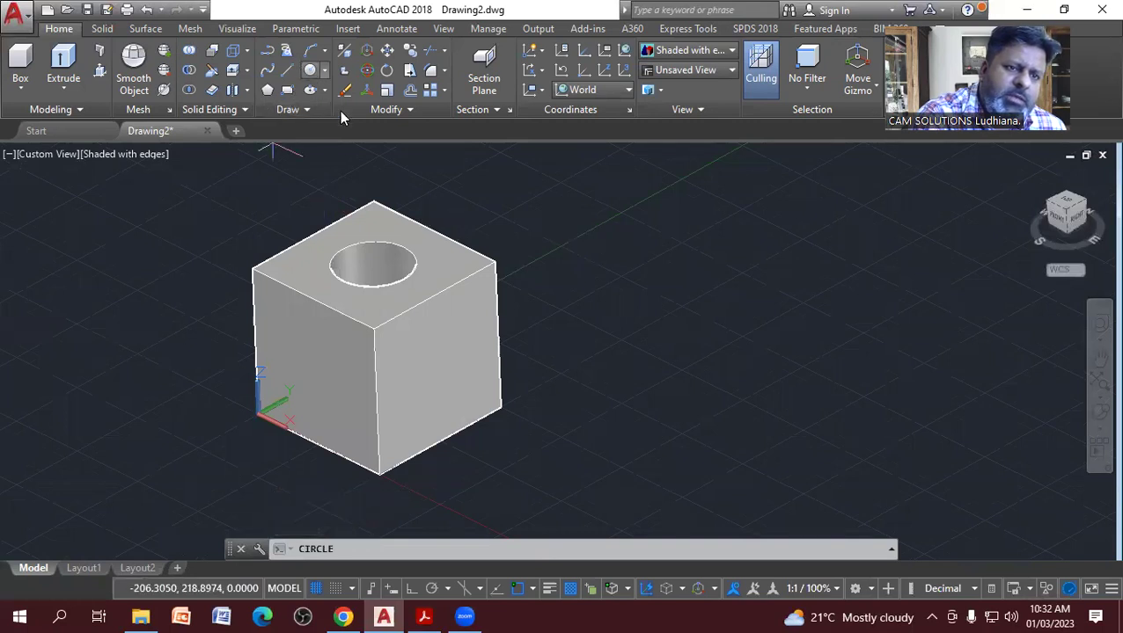
left_click(504, 396)
left_click(549, 391)
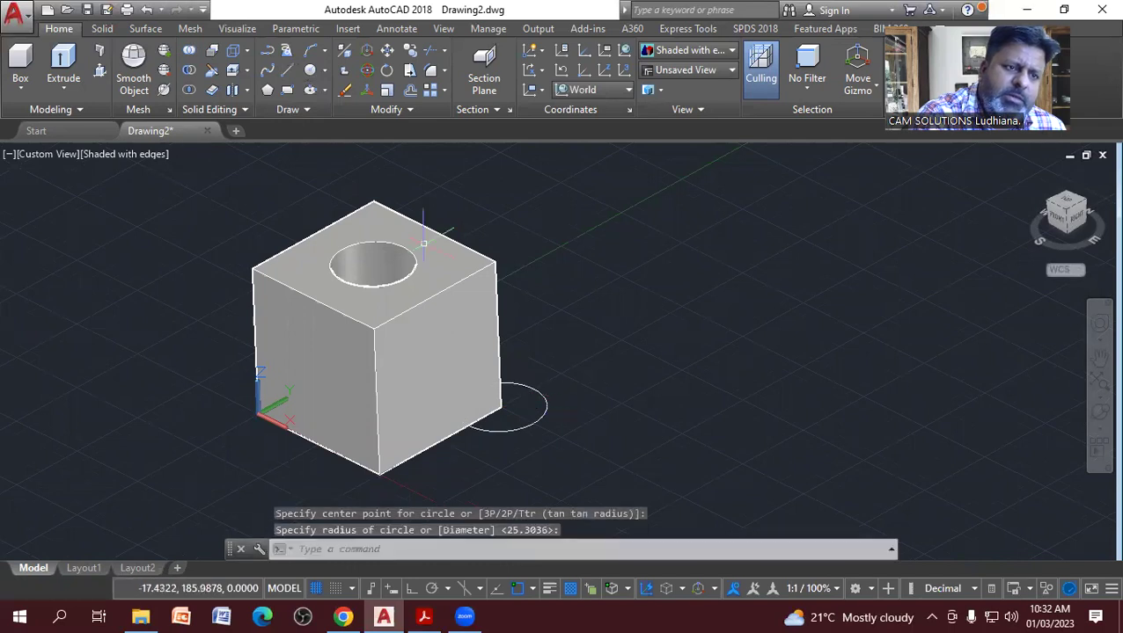
left_click(63, 61)
left_click(528, 420)
left_click(594, 358)
right_click(596, 358)
left_click(615, 368)
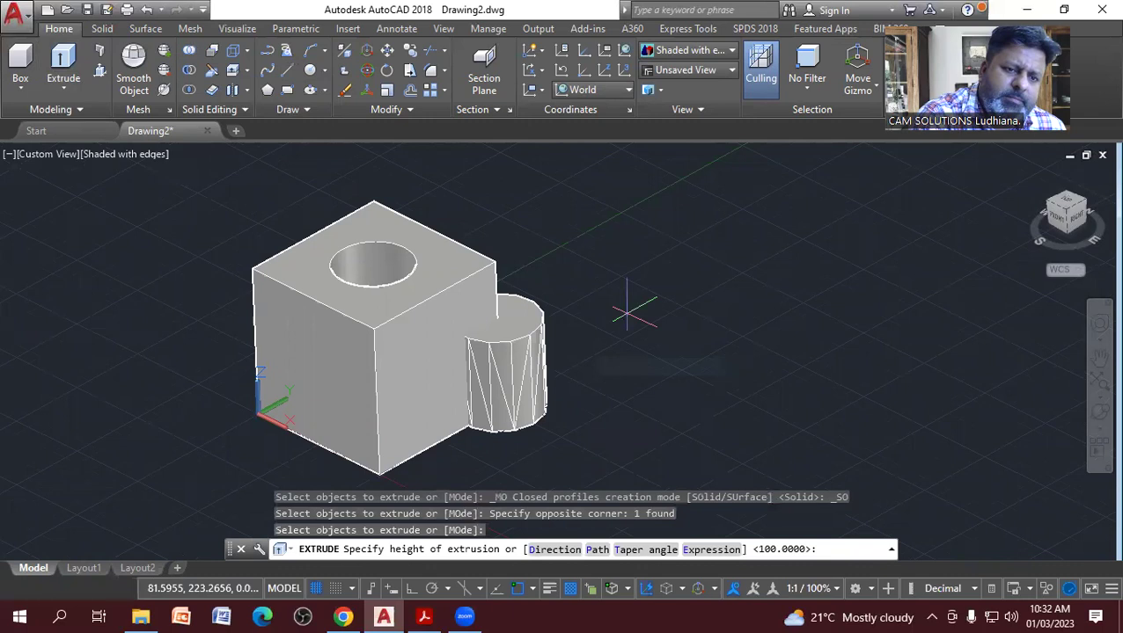
left_click(628, 310)
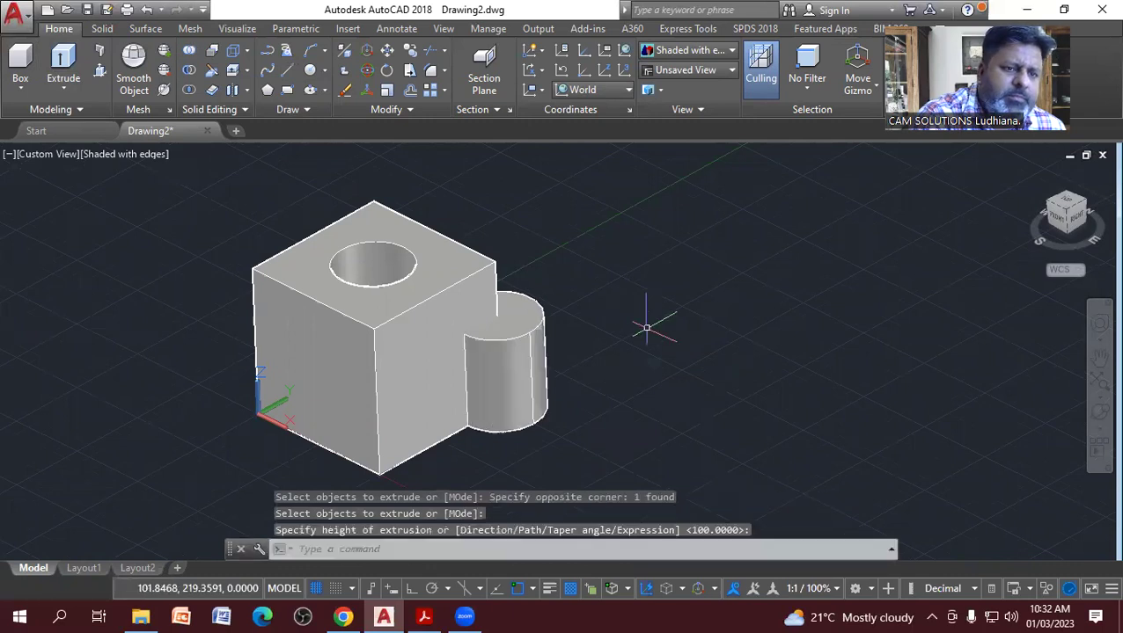
Subtract the corner cylinder from the box to carve a curved notch down that edge.
left_click(188, 70)
left_click(347, 259)
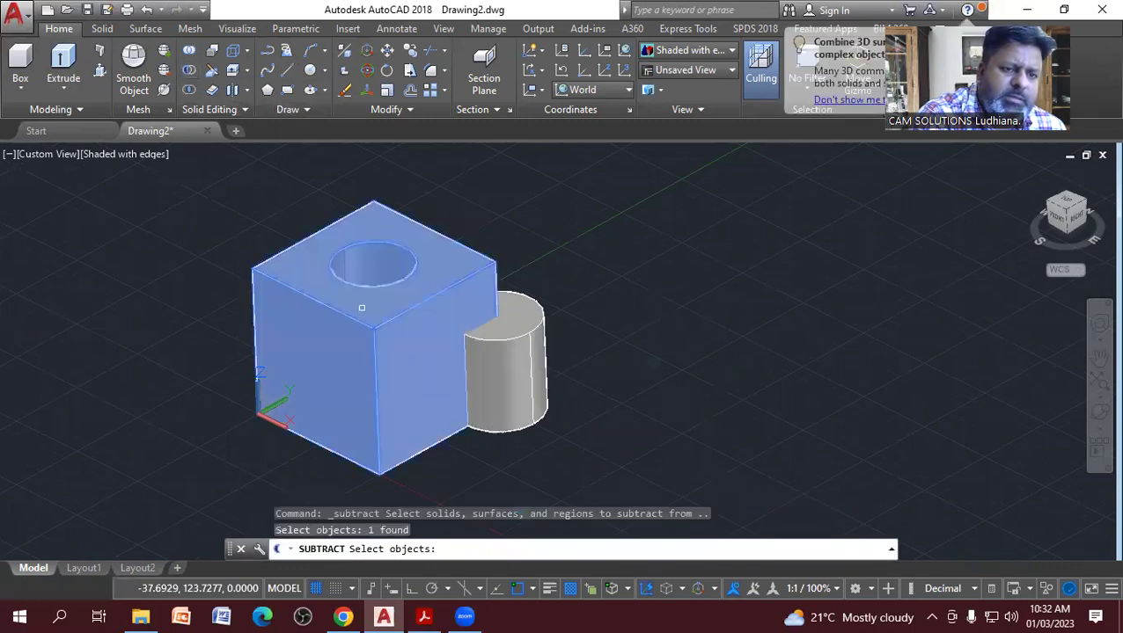
key("Return")
left_click(510, 347)
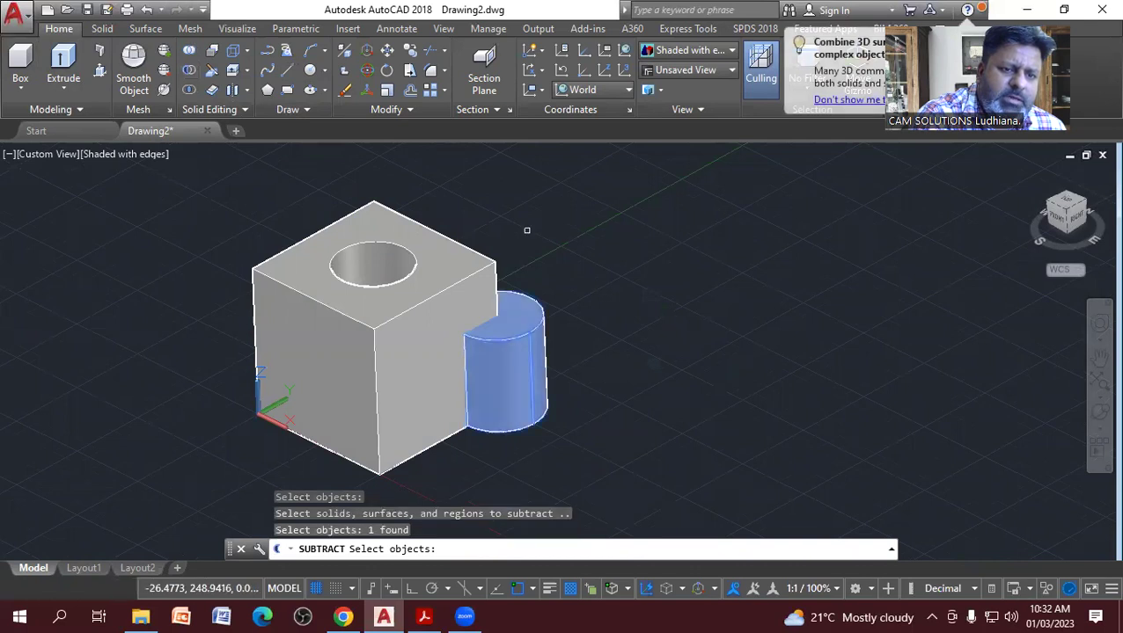
key("Return")
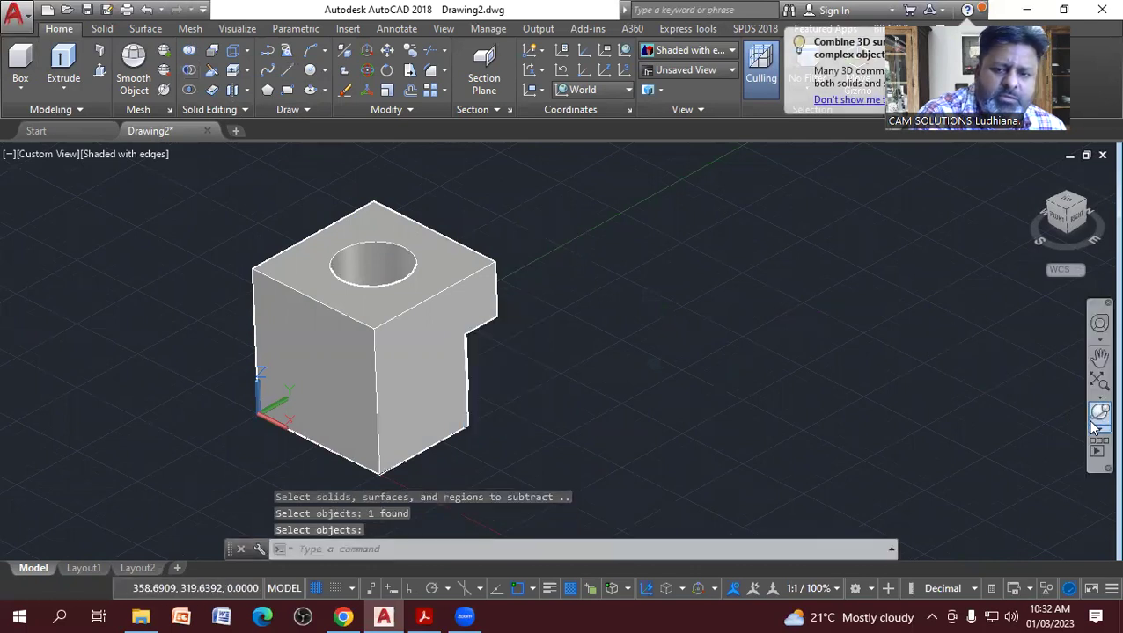
left_click(1096, 426)
Orbit the notched block to view it tilted from below, closing the stray help window.
mouse_move(632, 446)
left_mouse_down()
mouse_move(567, 446)
mouse_move(556, 354)
mouse_move(605, 377)
mouse_move(534, 393)
mouse_move(496, 305)
mouse_move(457, 373)
left_mouse_up()
mouse_move(496, 439)
left_mouse_down()
mouse_move(494, 306)
mouse_move(519, 190)
mouse_move(503, 359)
mouse_move(594, 458)
mouse_move(493, 420)
mouse_move(452, 381)
mouse_move(426, 403)
mouse_move(514, 287)
mouse_move(629, 419)
mouse_move(520, 355)
mouse_move(584, 309)
mouse_move(514, 269)
mouse_move(451, 471)
mouse_move(502, 314)
mouse_move(511, 317)
left_mouse_up()
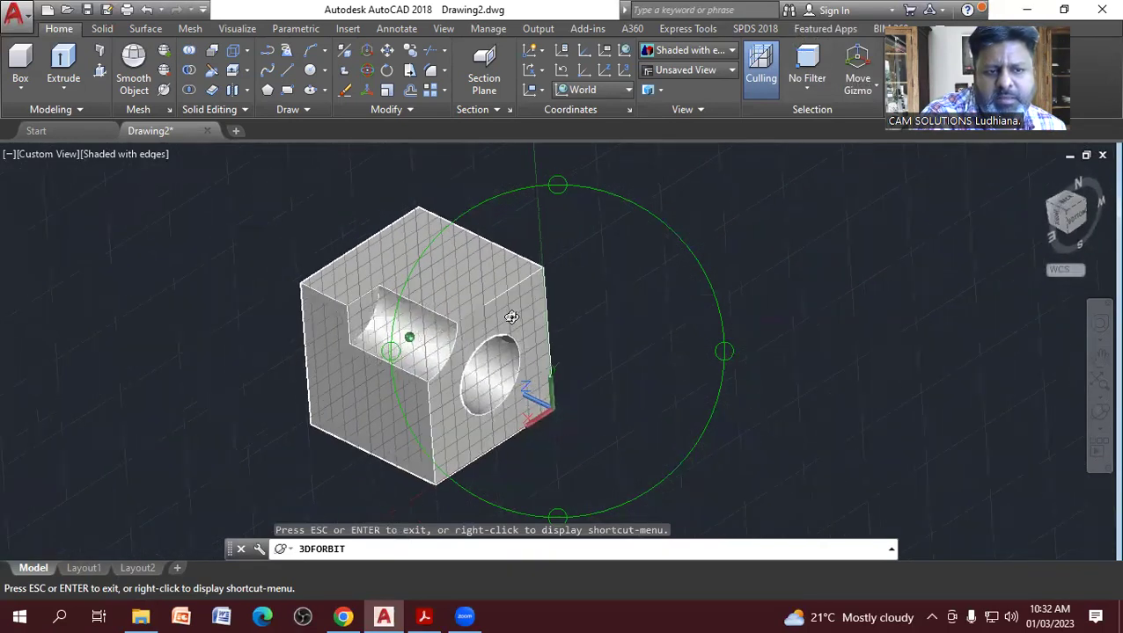
key("Escape")
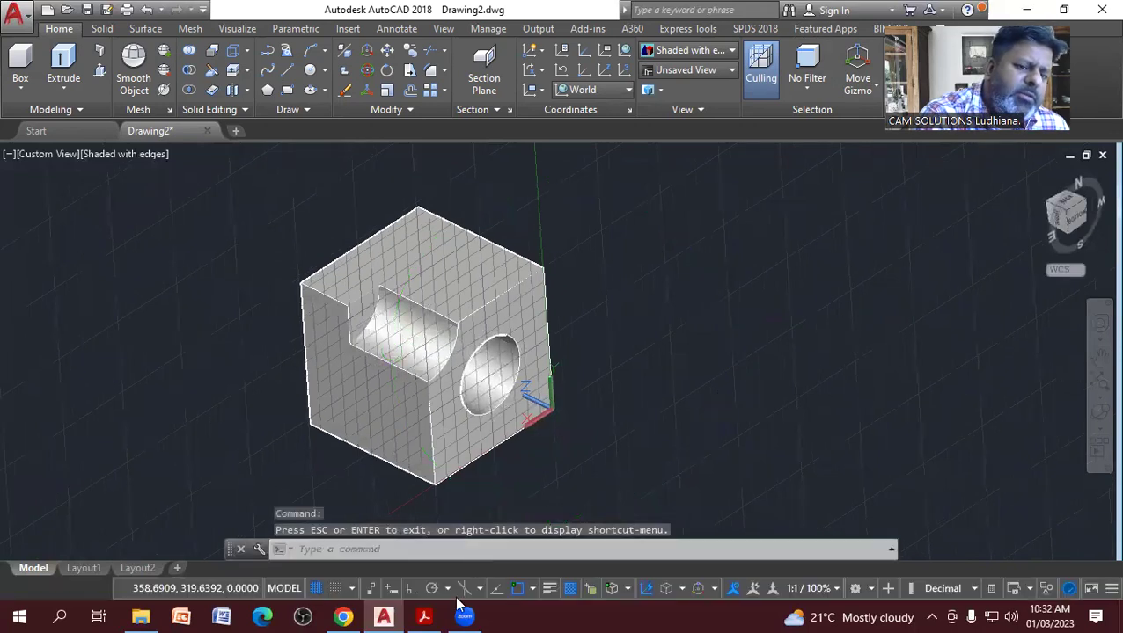
key("F1")
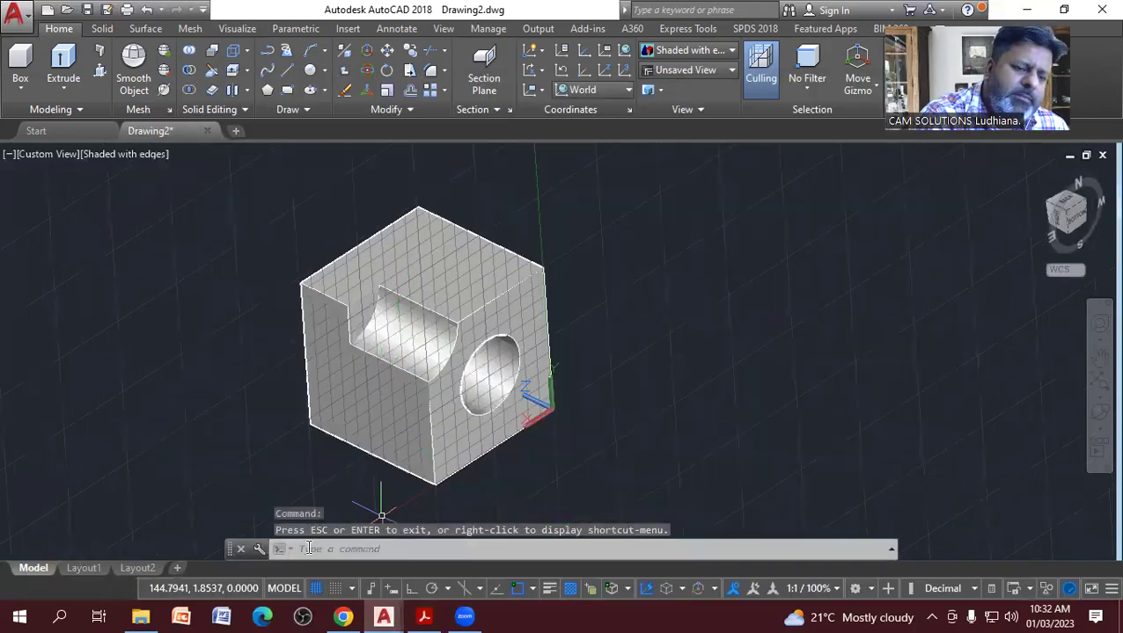
left_click(874, 88)
Turn off the grid (F7) and Dynamic UCS (F6), repositioning the view.
key("F7")
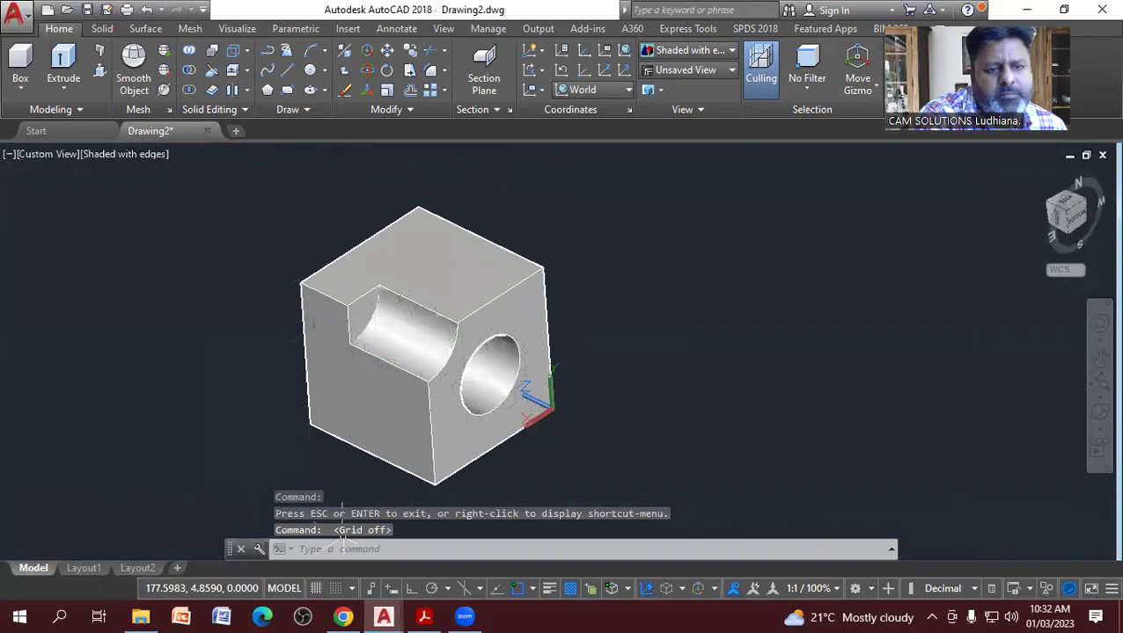
middle_click_drag(342, 527, 291, 512)
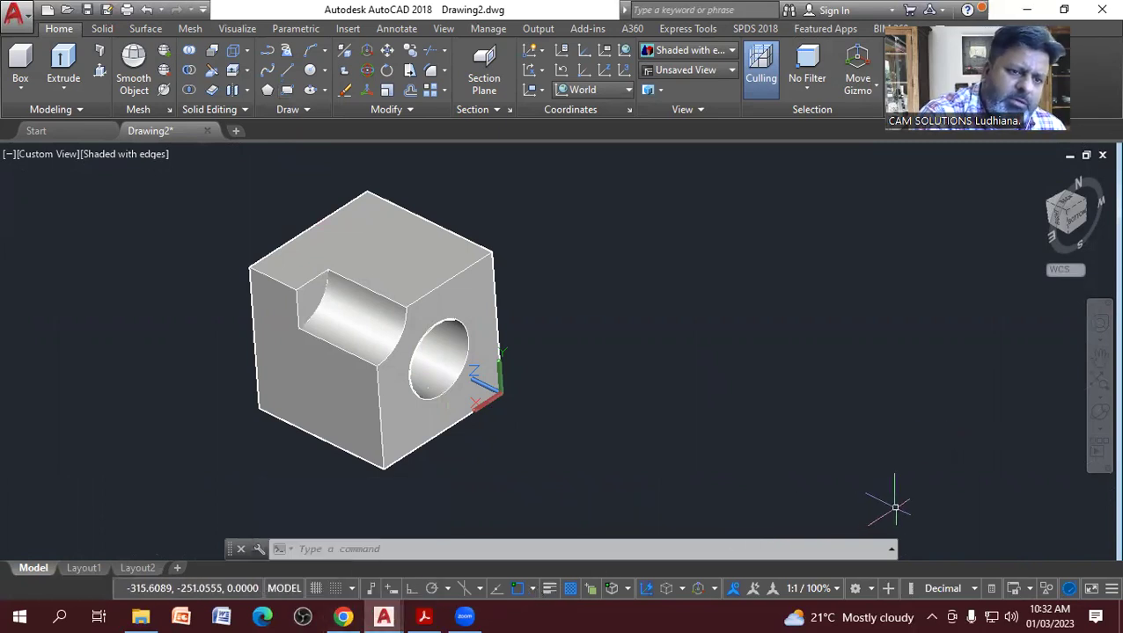
middle_click_drag(613, 293, 596, 303)
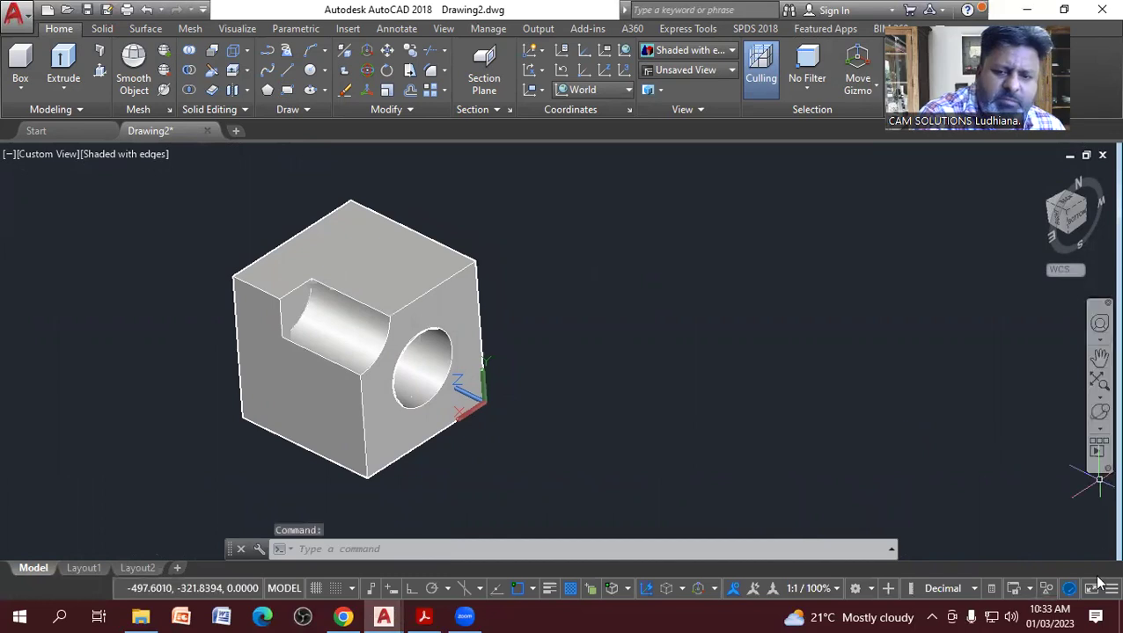
left_click(1109, 589)
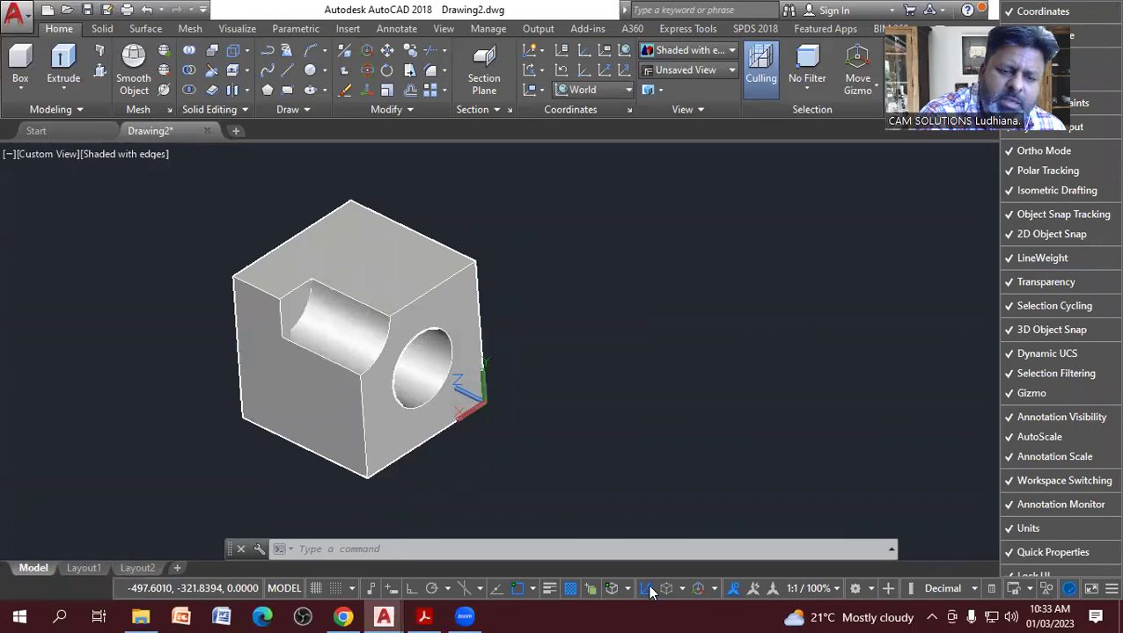
key("F6")
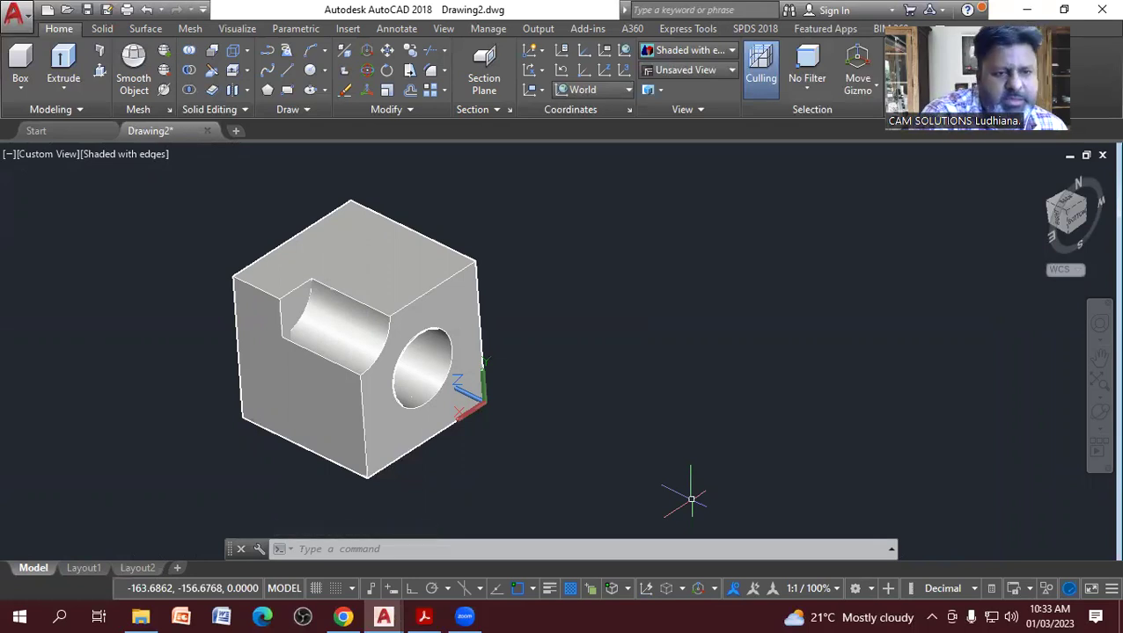
middle_click_drag(494, 368, 537, 373)
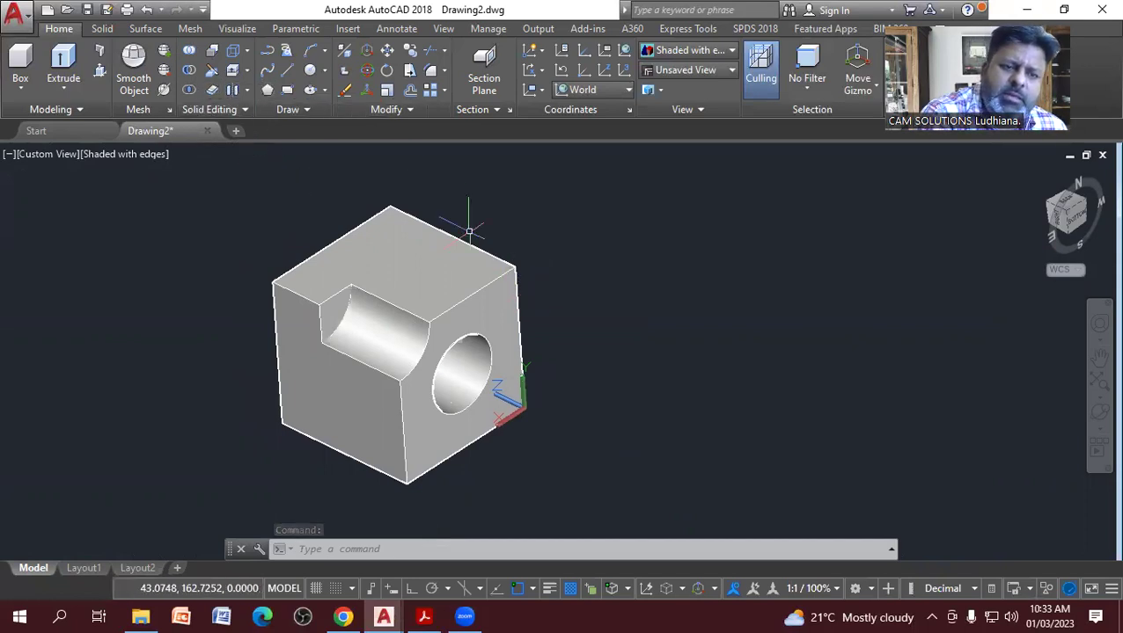
scroll(509, 301, "up", 4)
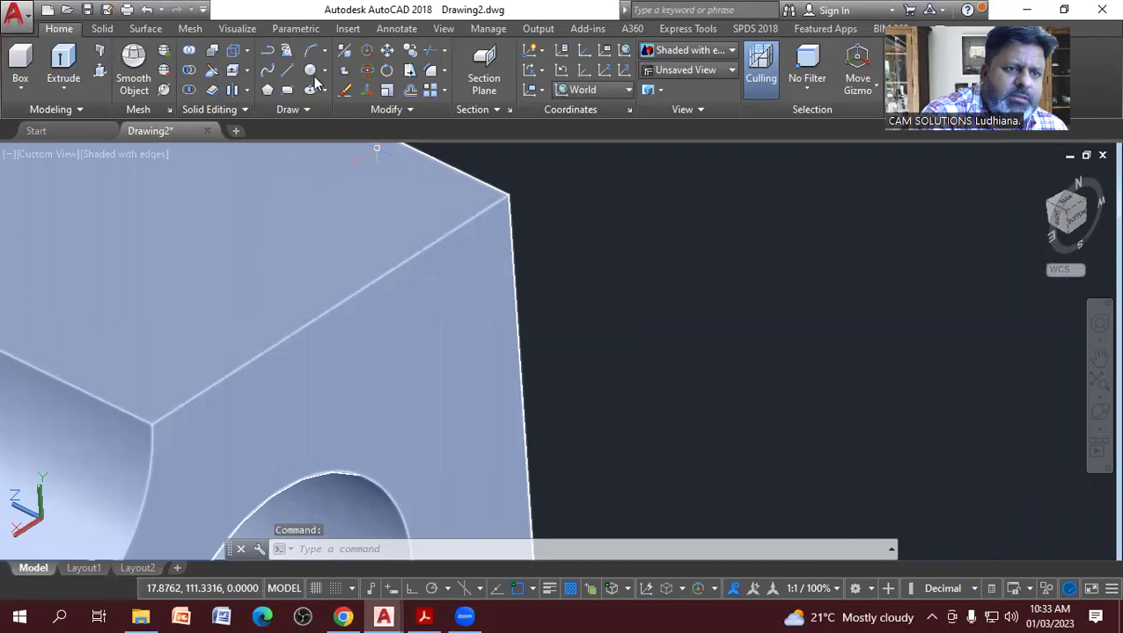
Abandon two line attempts and switch the view to 2D Wireframe.
left_click(287, 70)
scroll(572, 202, "down", 4)
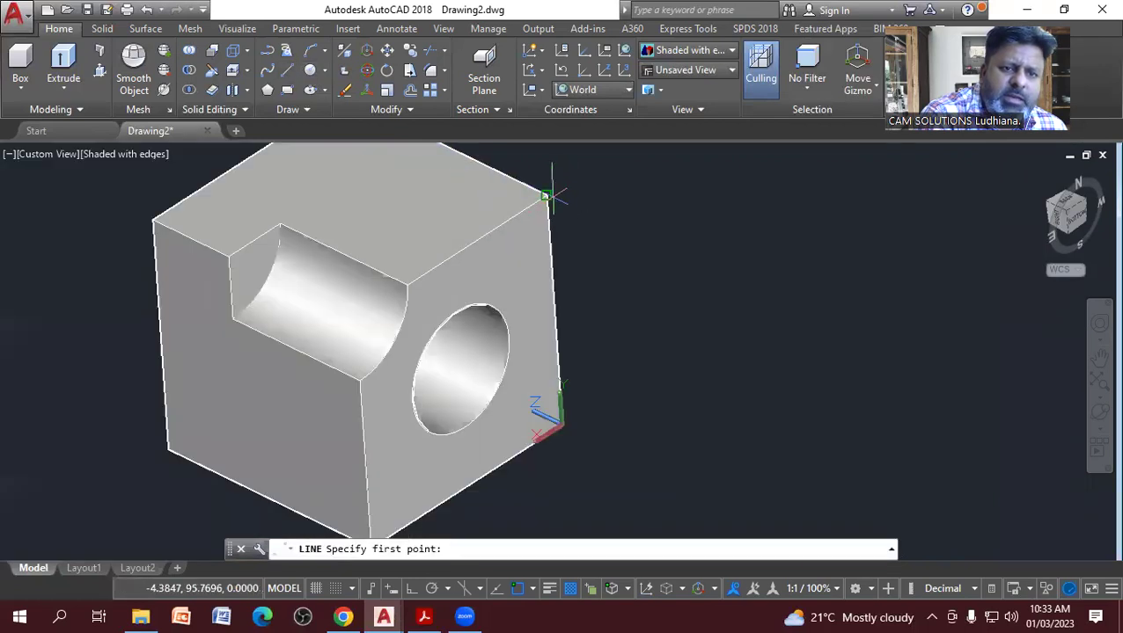
left_click(547, 197)
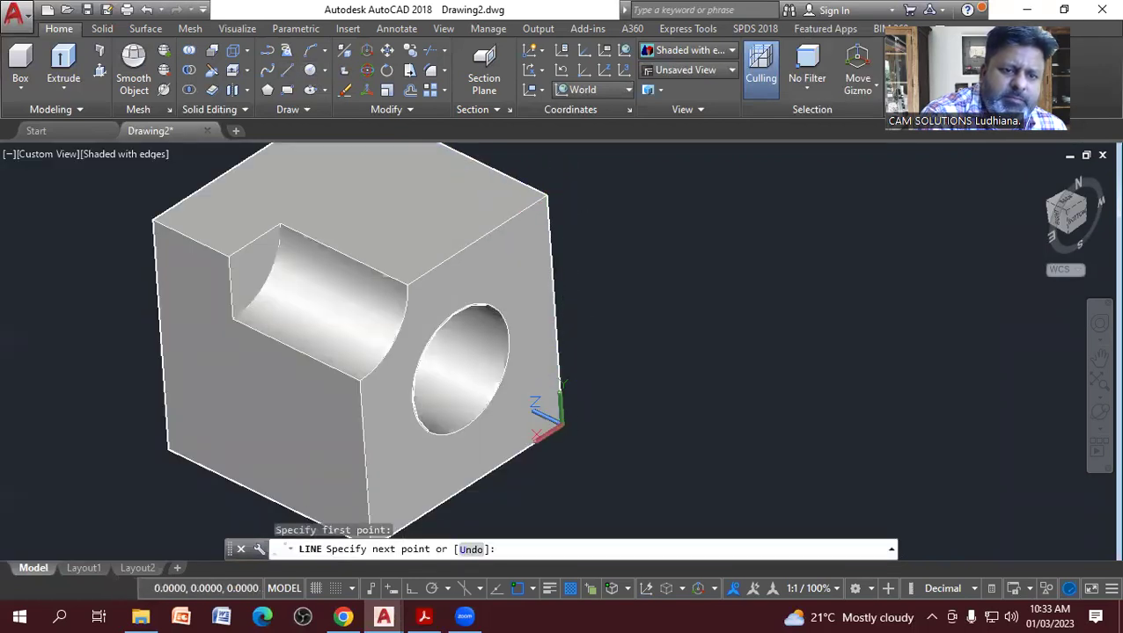
key("Escape")
left_click(287, 71)
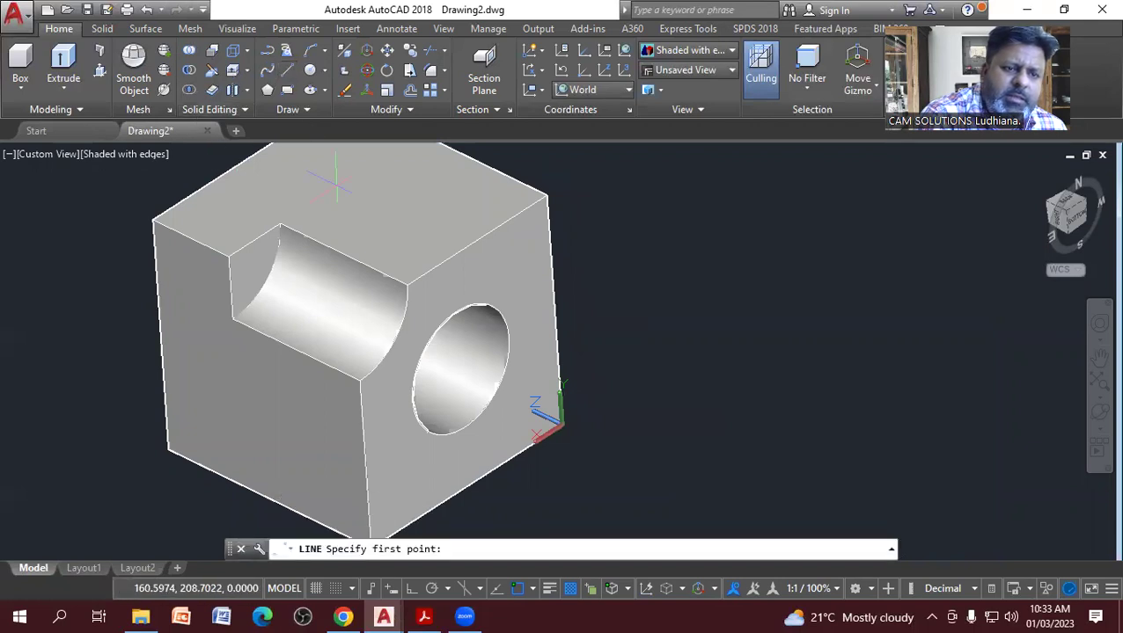
left_click(406, 284)
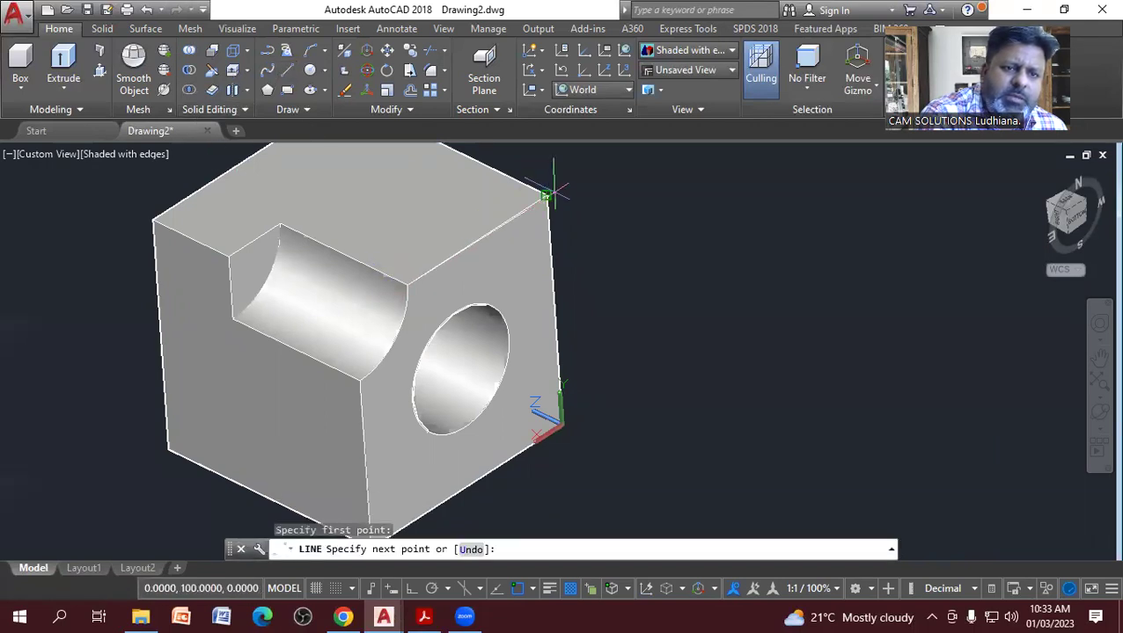
key("Escape")
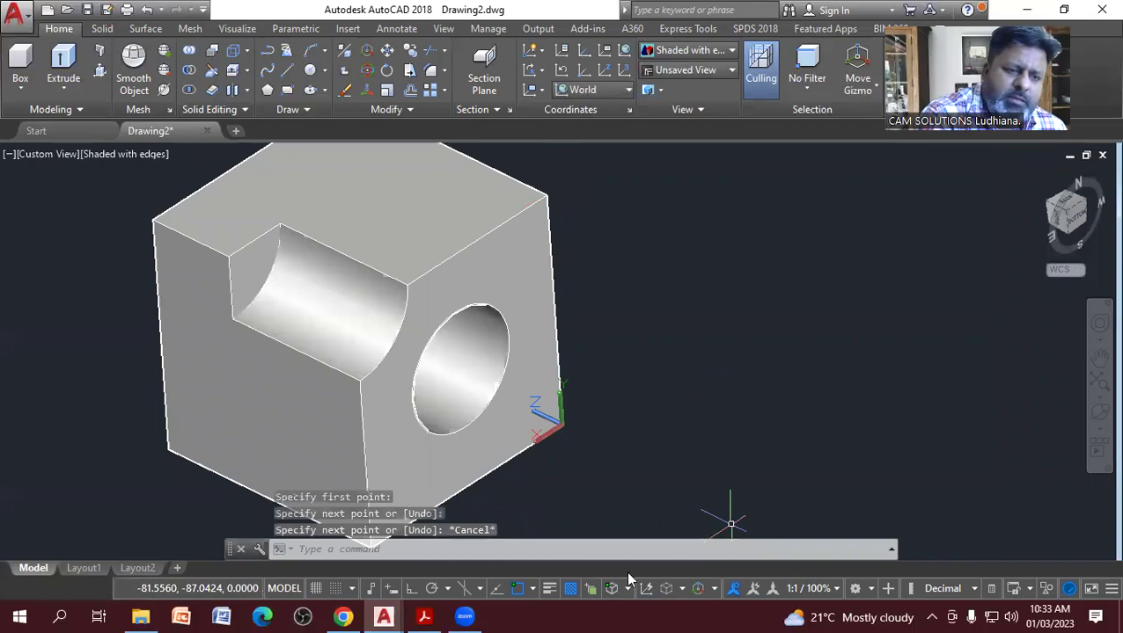
left_click(134, 154)
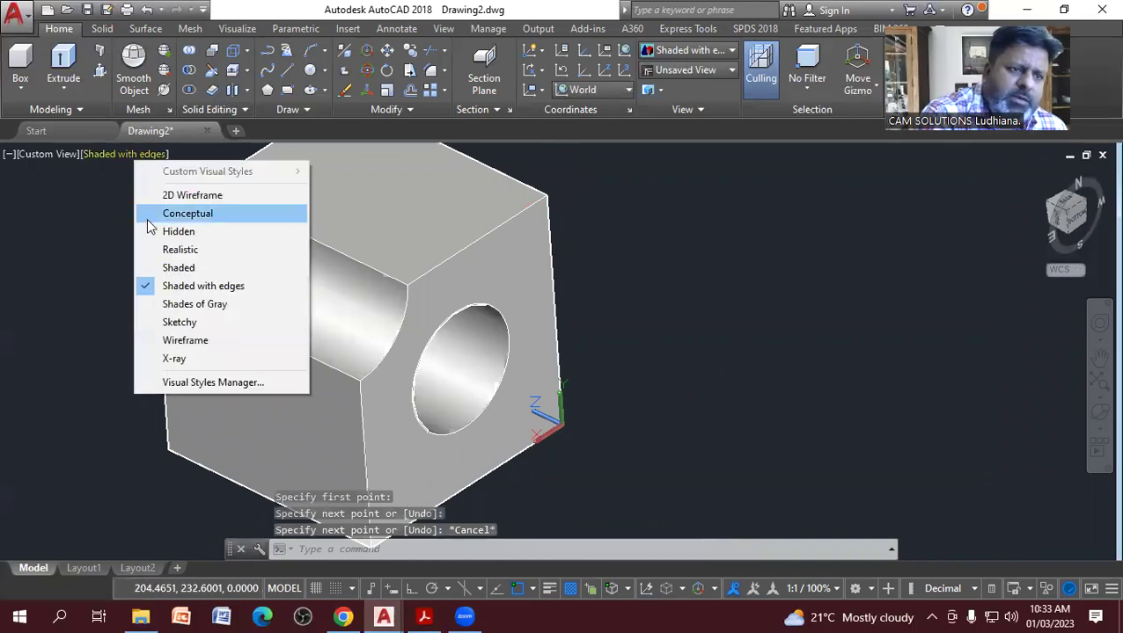
left_click(171, 196)
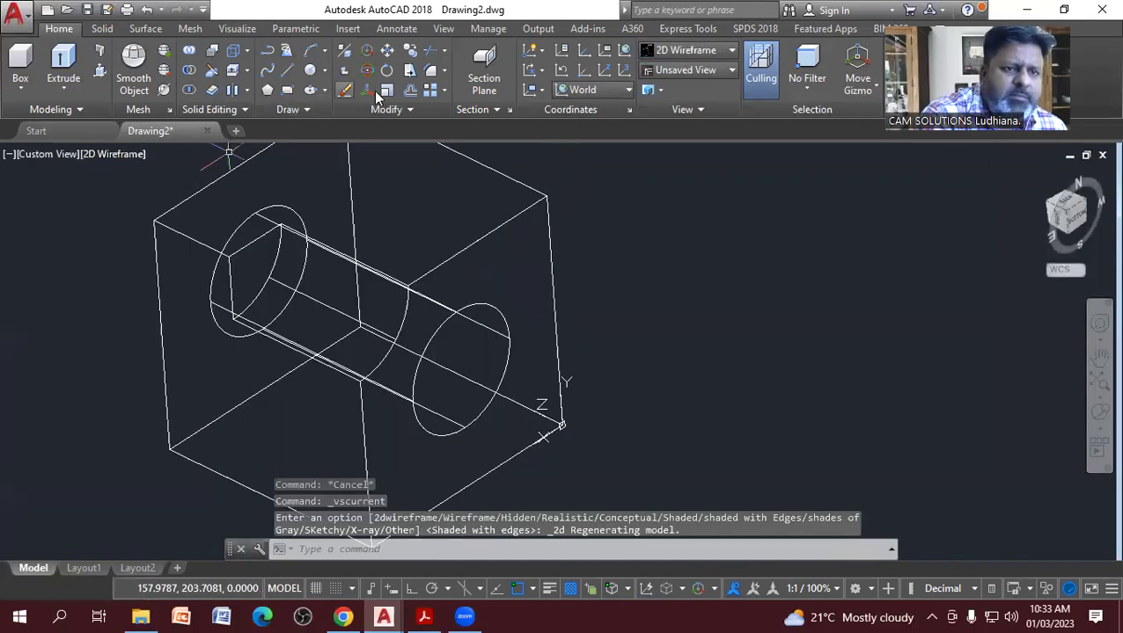
Offset the block's top and right edges inward by 5 units.
left_click(407, 92)
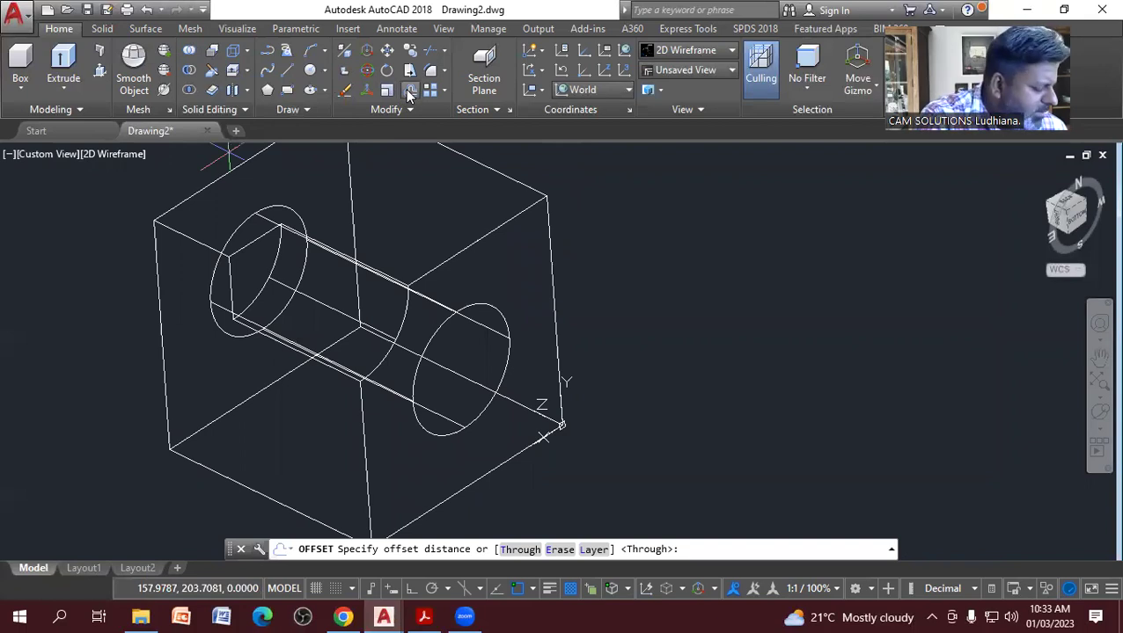
type("5")
key("Return")
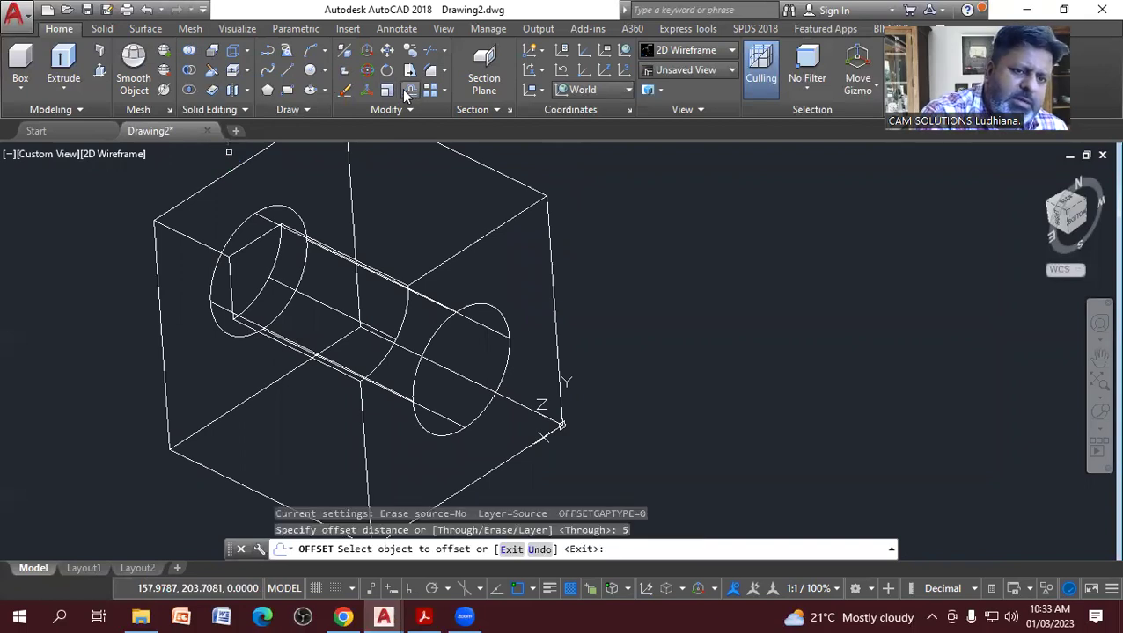
left_click(488, 236)
left_click(547, 255)
left_click(535, 261)
left_click(542, 243)
left_click(523, 255)
left_click(506, 230)
left_click(515, 262)
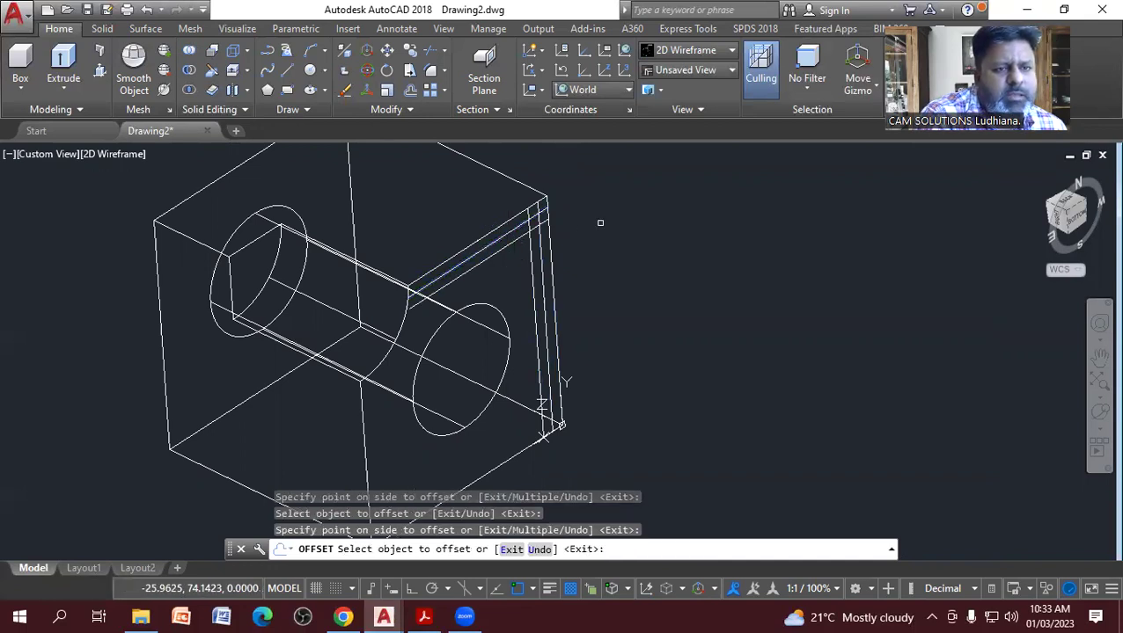
key("Escape")
Trim the offset lines down to a small square near the top corner.
type("tr")
key("Return")
left_click_drag(574, 266, 526, 290)
left_click_drag(550, 246, 515, 225)
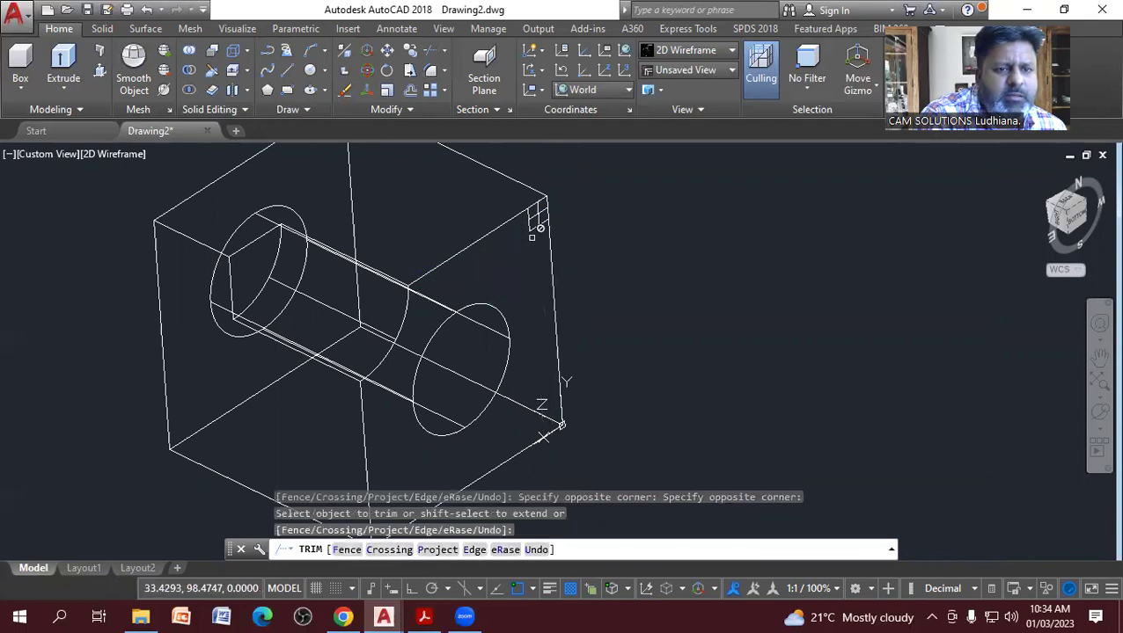
scroll(531, 236, "up", 3)
scroll(591, 326, "up", 2)
left_click_drag(616, 425, 567, 299)
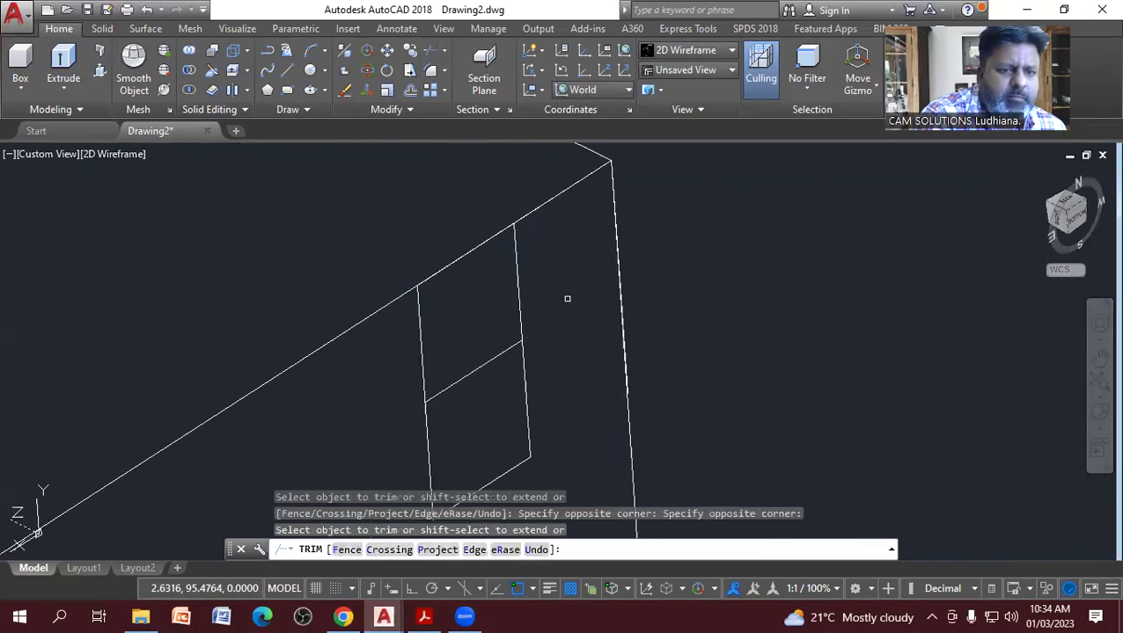
left_click_drag(546, 255, 409, 328)
right_click(449, 273)
left_click(480, 278)
scroll(457, 279, "down", 4)
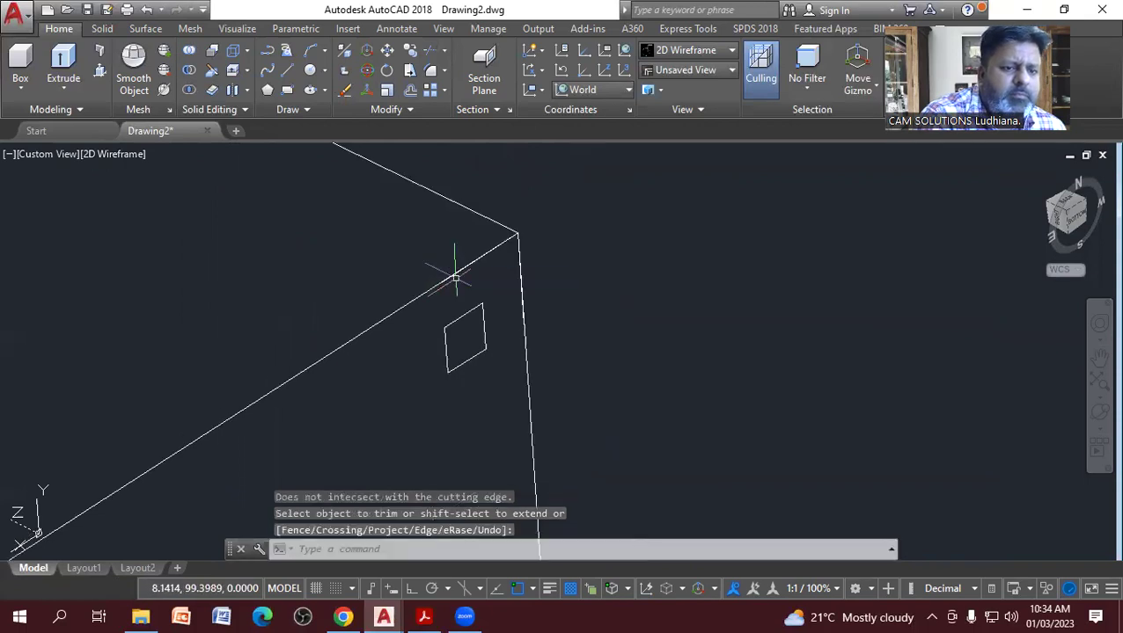
left_click(295, 109)
Convert the small square outline into a region.
left_click(323, 149)
left_click(382, 235)
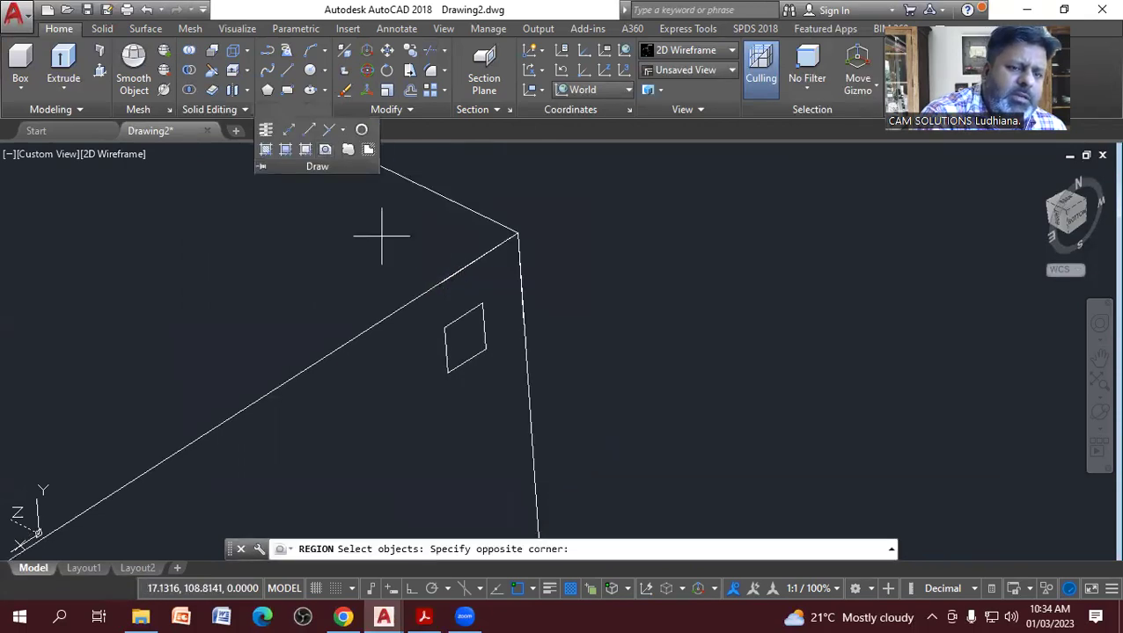
left_click(570, 448)
key("Return")
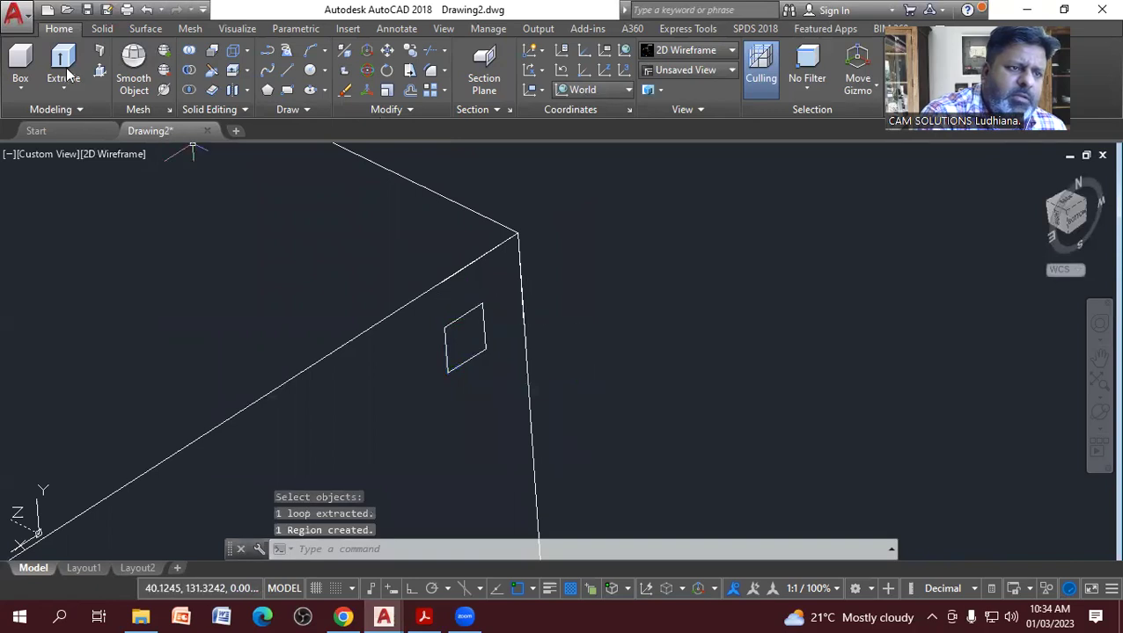
Extrude the square region into a bar along the cube's top edge at the default height.
left_click(64, 68)
left_click(489, 319)
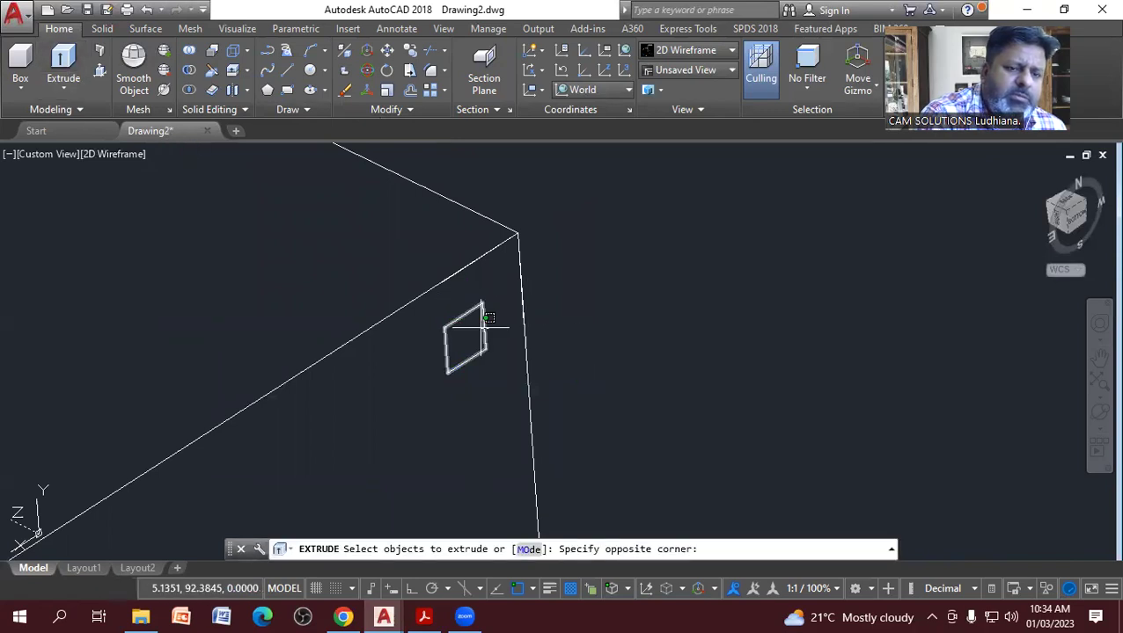
left_click(525, 325)
right_click(520, 321)
left_click(562, 331)
scroll(607, 365, "down", 3)
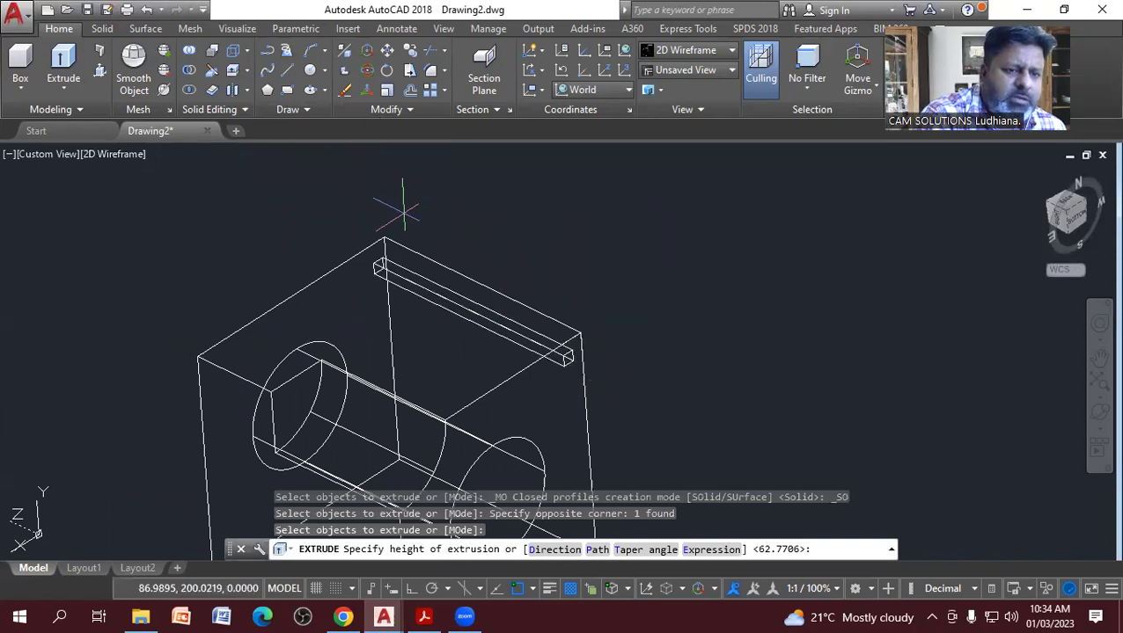
left_click(382, 234)
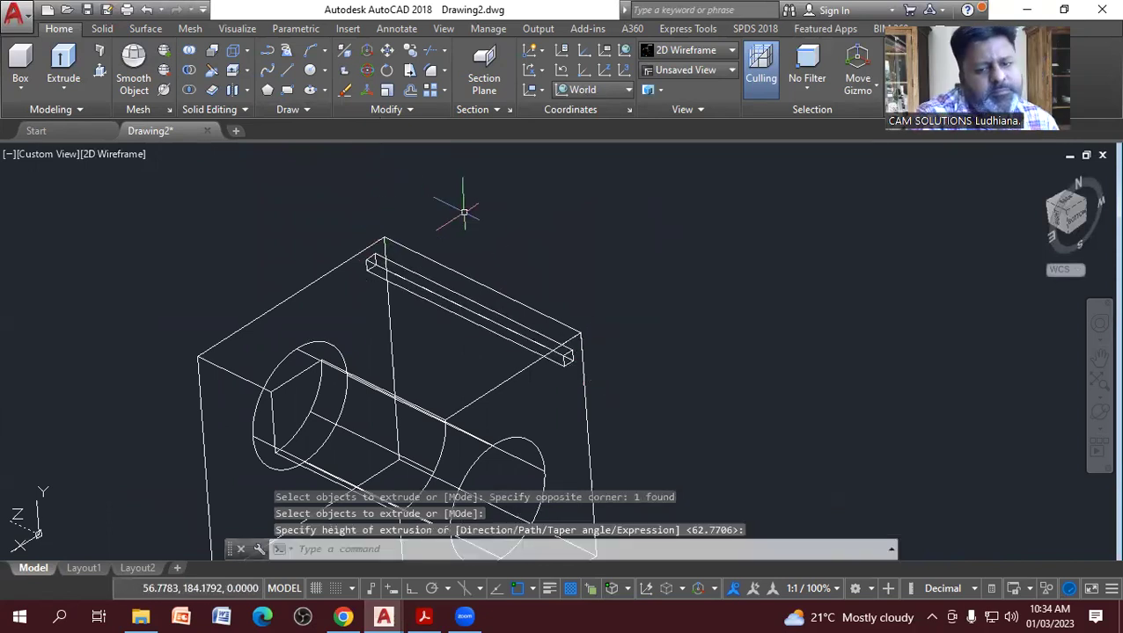
left_click(117, 156)
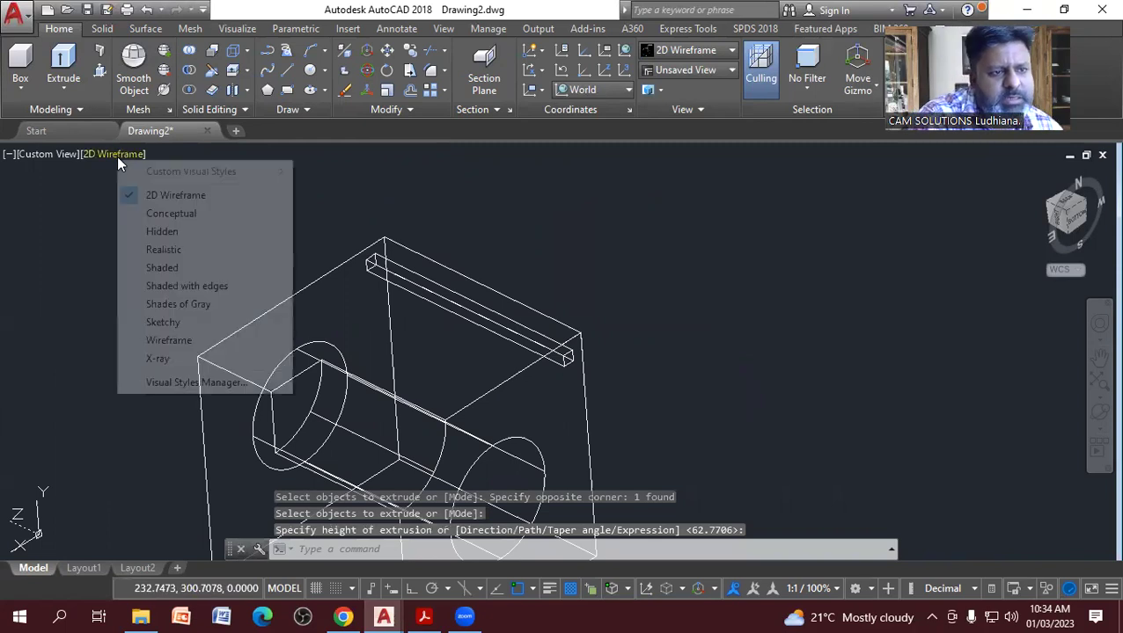
Switch to Shaded with edges and bring the corner with the small box into view.
left_click(163, 286)
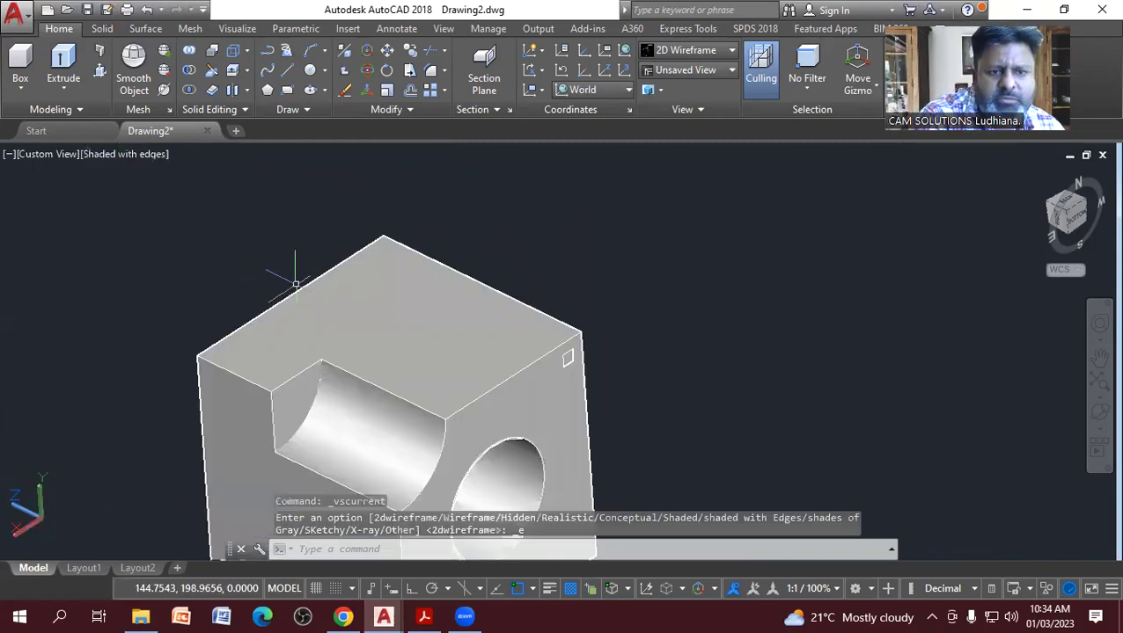
scroll(609, 351, "up", 3)
scroll(603, 343, "up", 2)
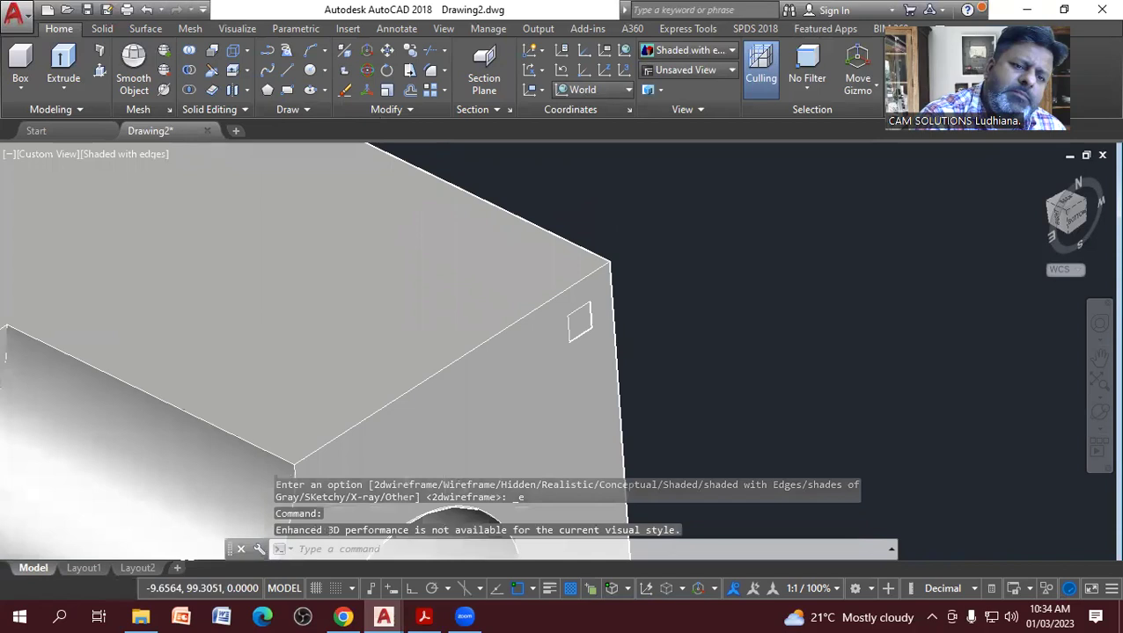
middle_click_drag(657, 245, 582, 225)
left_click(370, 176)
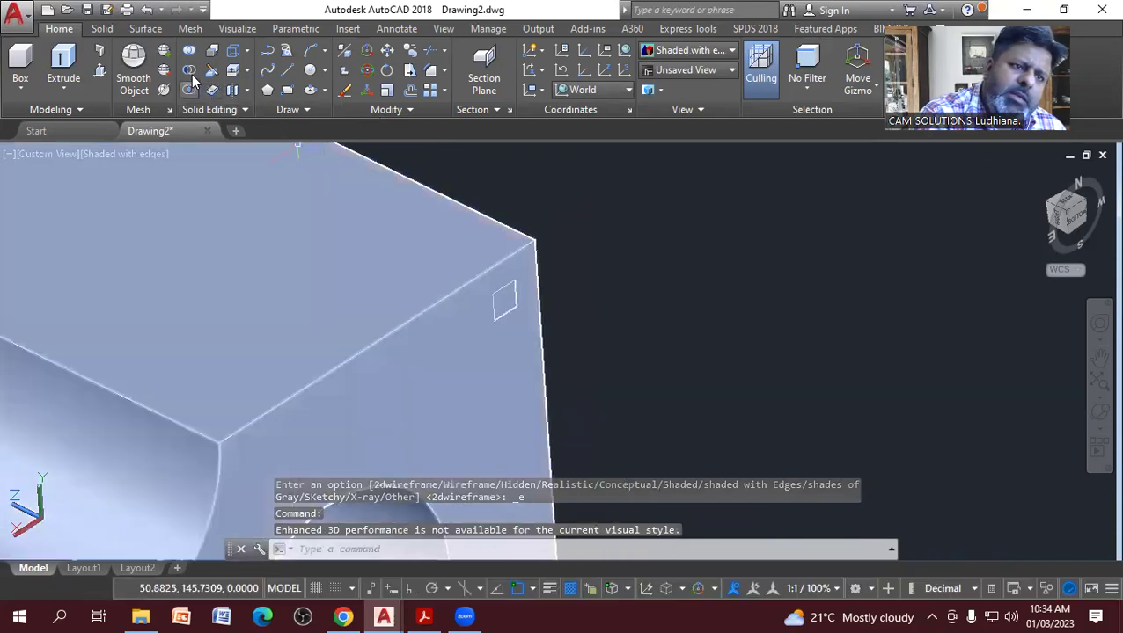
Subtract the small box from the block, leaving a square recess near the top corner.
left_click(190, 72)
left_click(429, 224)
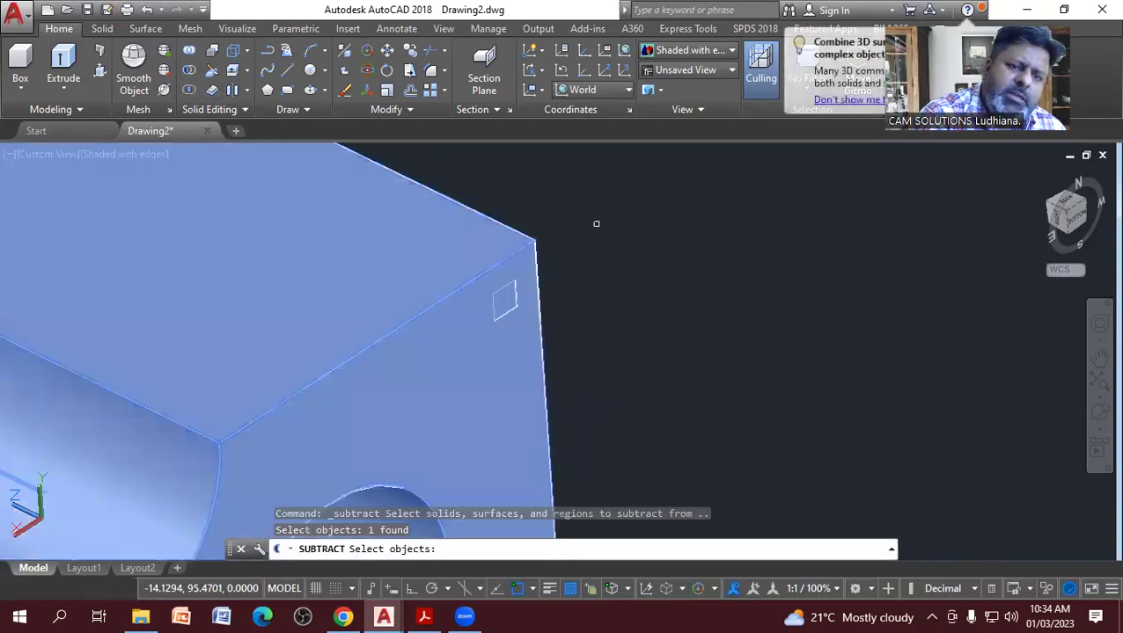
key("Return")
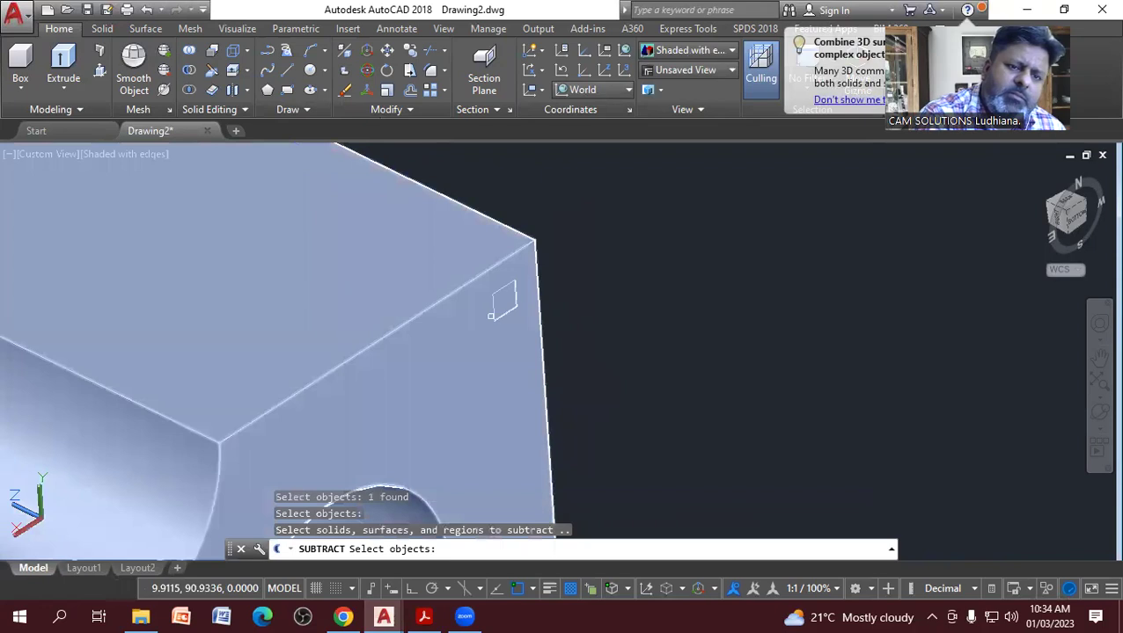
left_click(510, 298)
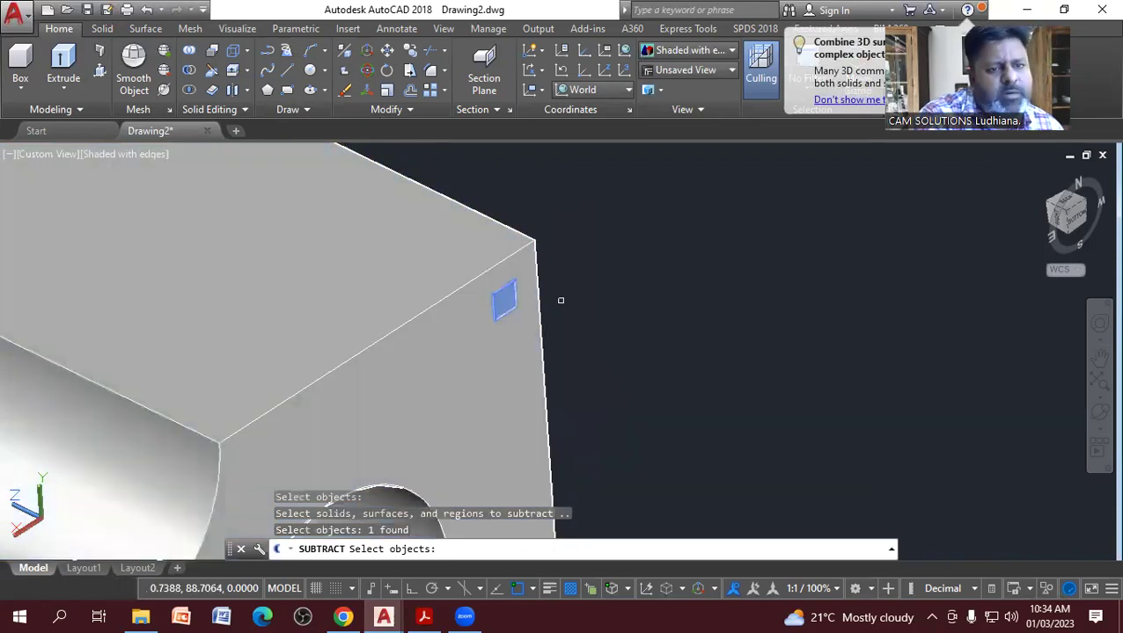
key("Return")
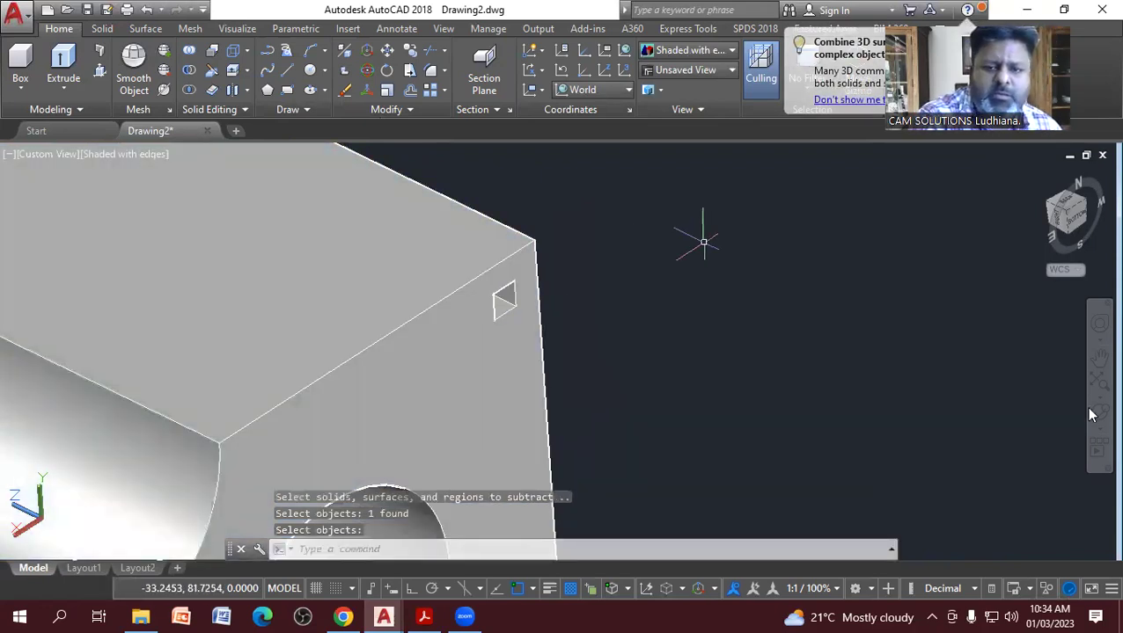
left_click_drag(440, 296, 556, 362)
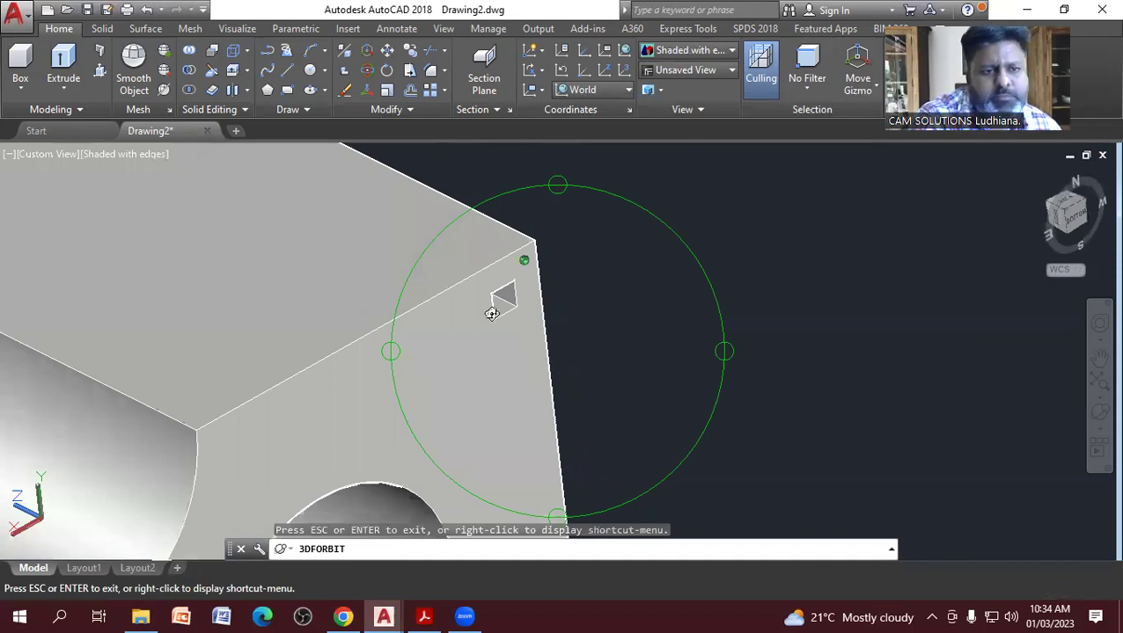
Orbit the block slightly and exit orbit mode, dismissing the shortcut menu.
scroll(495, 316, "down", 4)
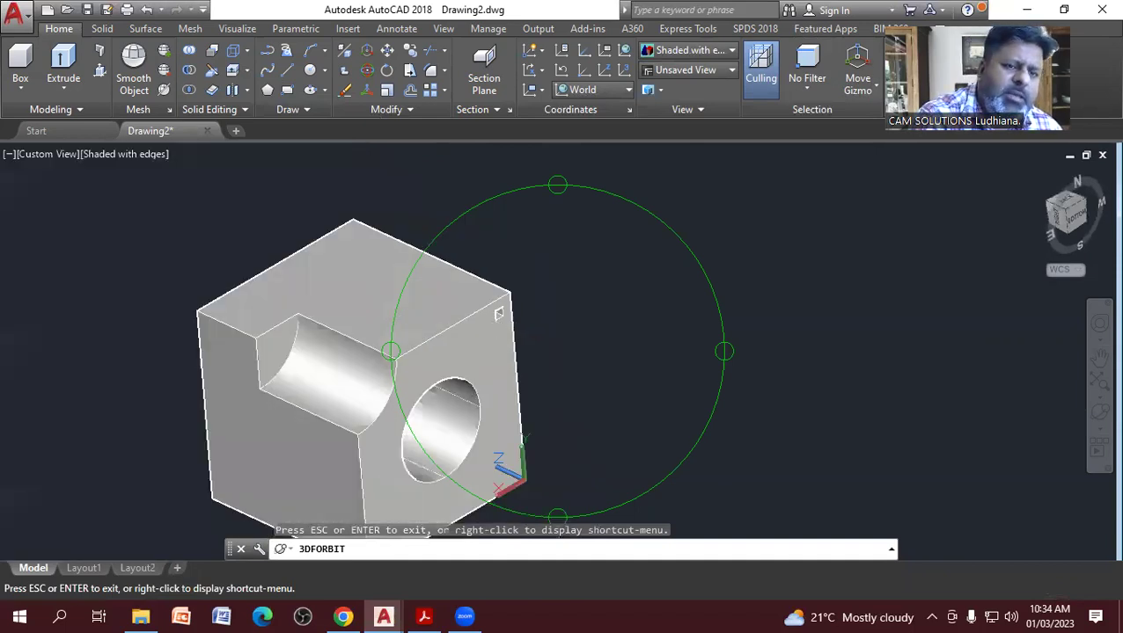
scroll(375, 320, "up", 2)
mouse_move(375, 320)
left_mouse_down()
mouse_move(518, 254)
mouse_move(517, 263)
left_mouse_up()
right_click(512, 259)
left_click(533, 260)
right_click(529, 268)
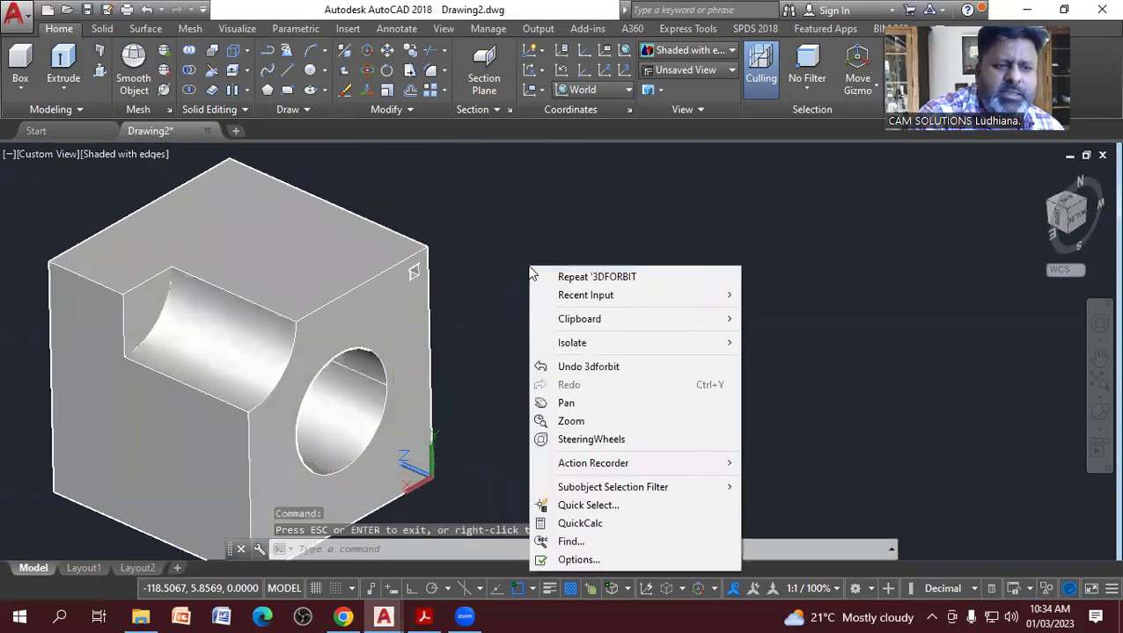
left_click(504, 211)
scroll(503, 195, "down", 2)
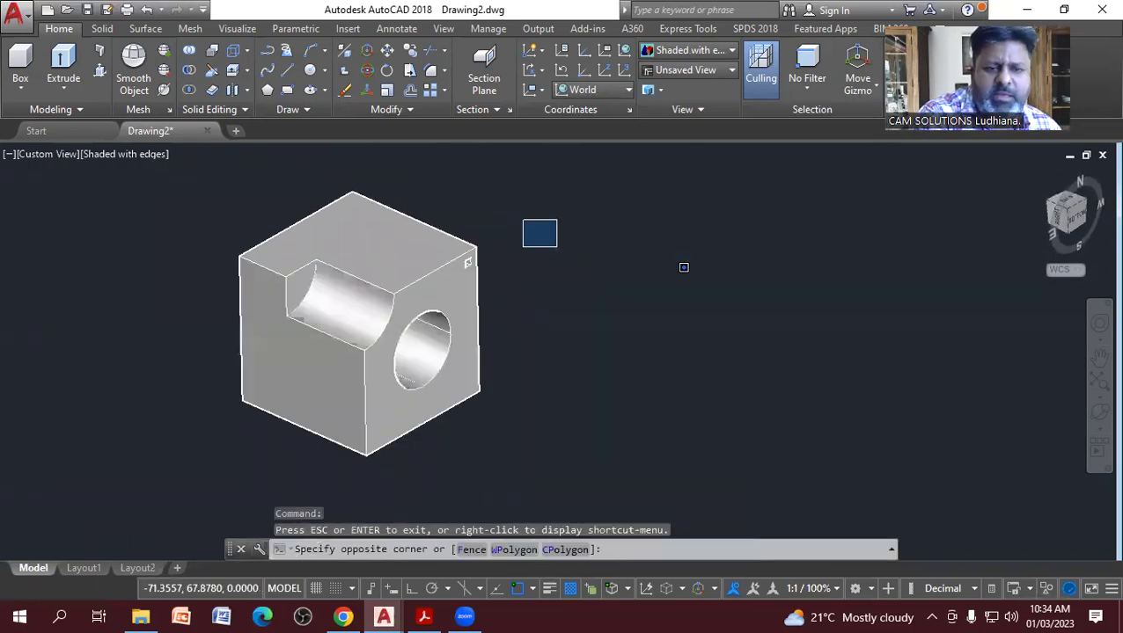
scroll(564, 364, "up", 1)
left_click(564, 363)
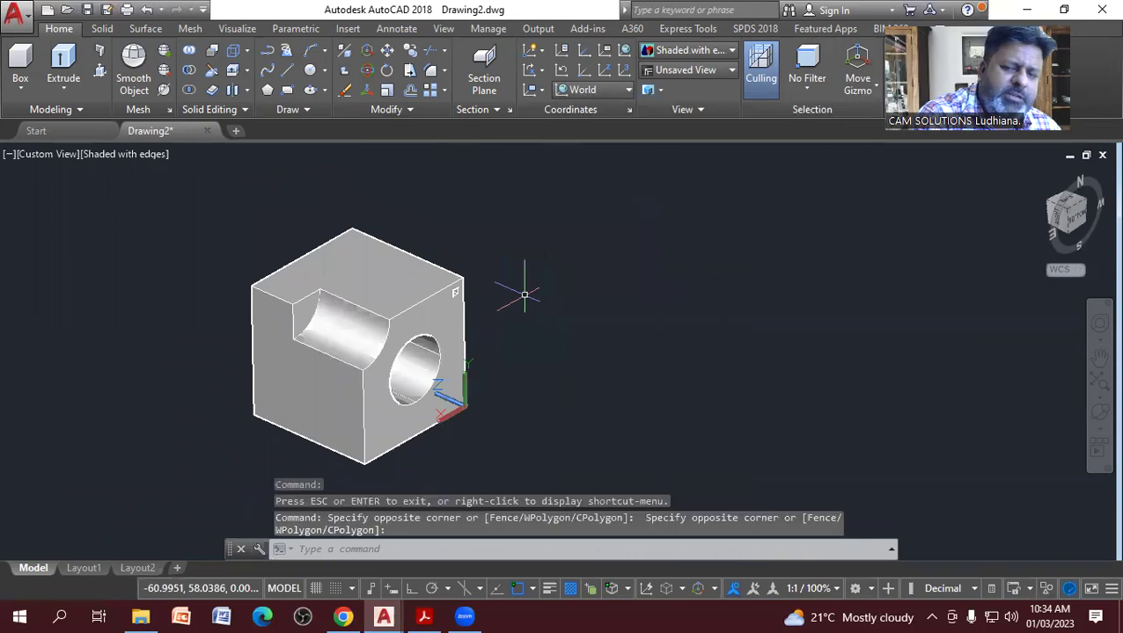
Free orbit again, zoom in on the finished block, then exit orbit mode.
left_click(1099, 413)
scroll(528, 348, "up", 1)
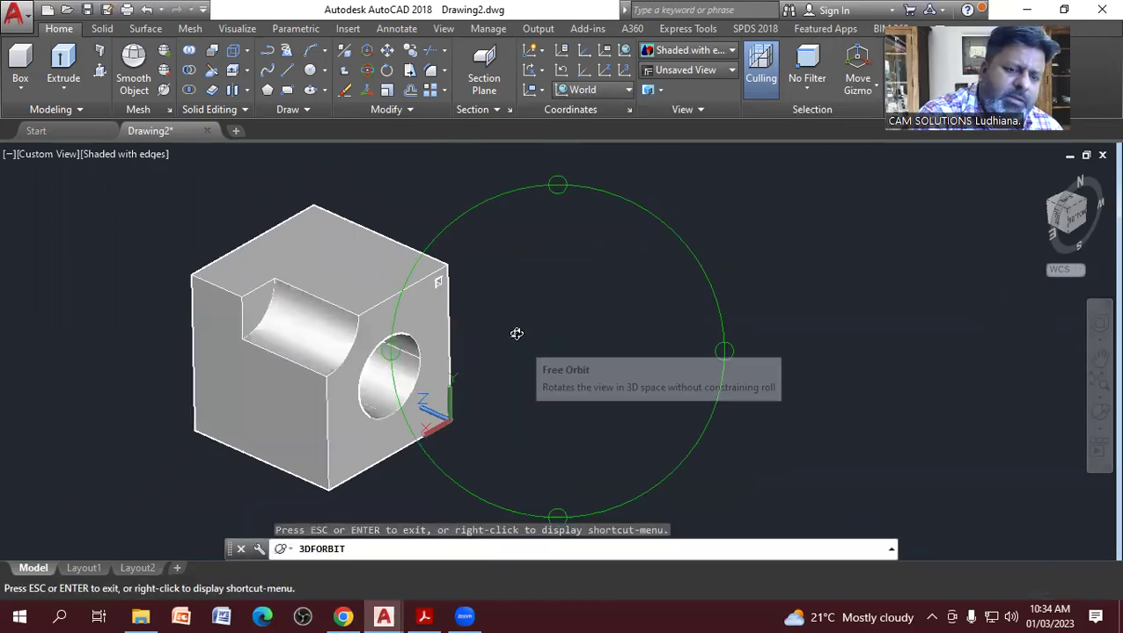
scroll(538, 339, "up", 1)
right_click(551, 262)
left_click(560, 269)
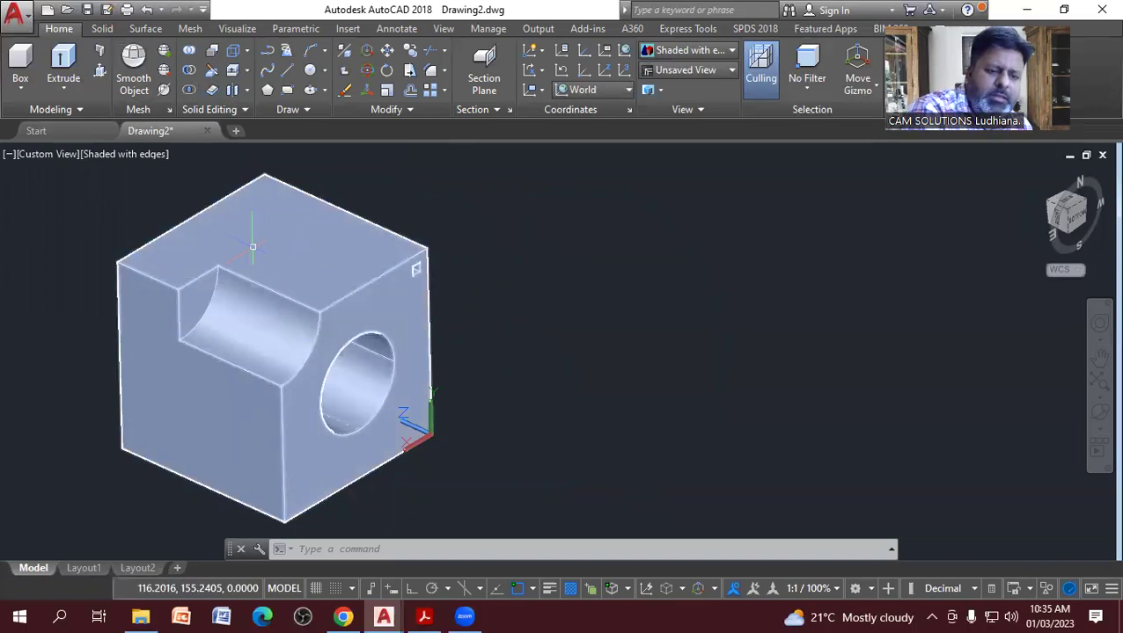
key("alt+Tab")
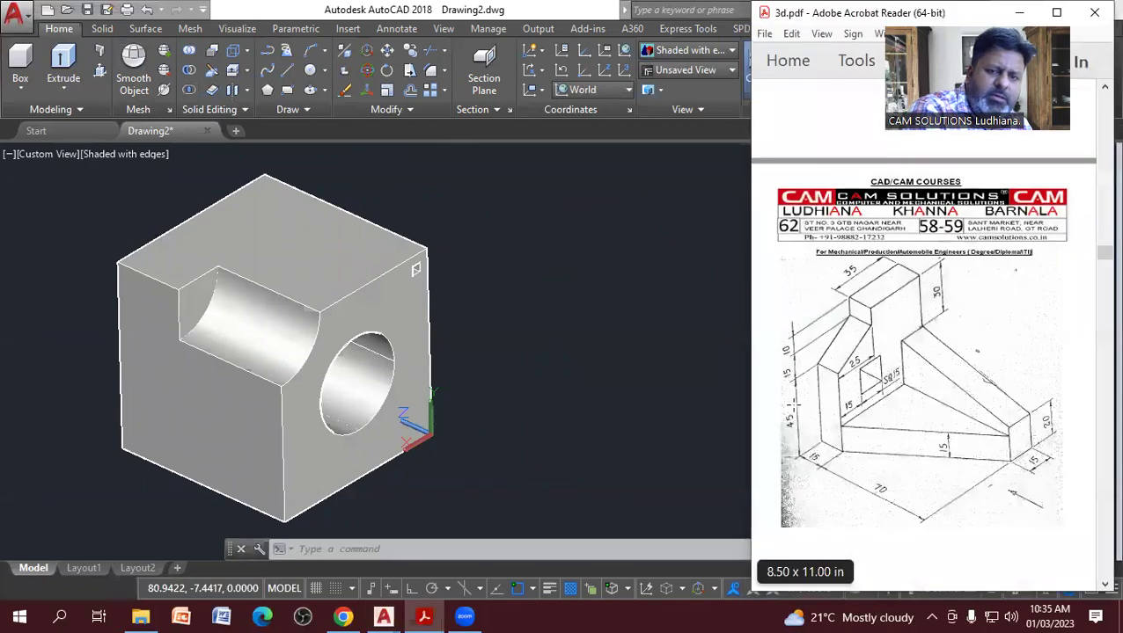
scroll(794, 405, "up", 5)
scroll(795, 405, "up", 5)
scroll(794, 405, "down", 5)
scroll(793, 404, "up", 3)
scroll(794, 407, "up", 3)
scroll(794, 410, "up", 3)
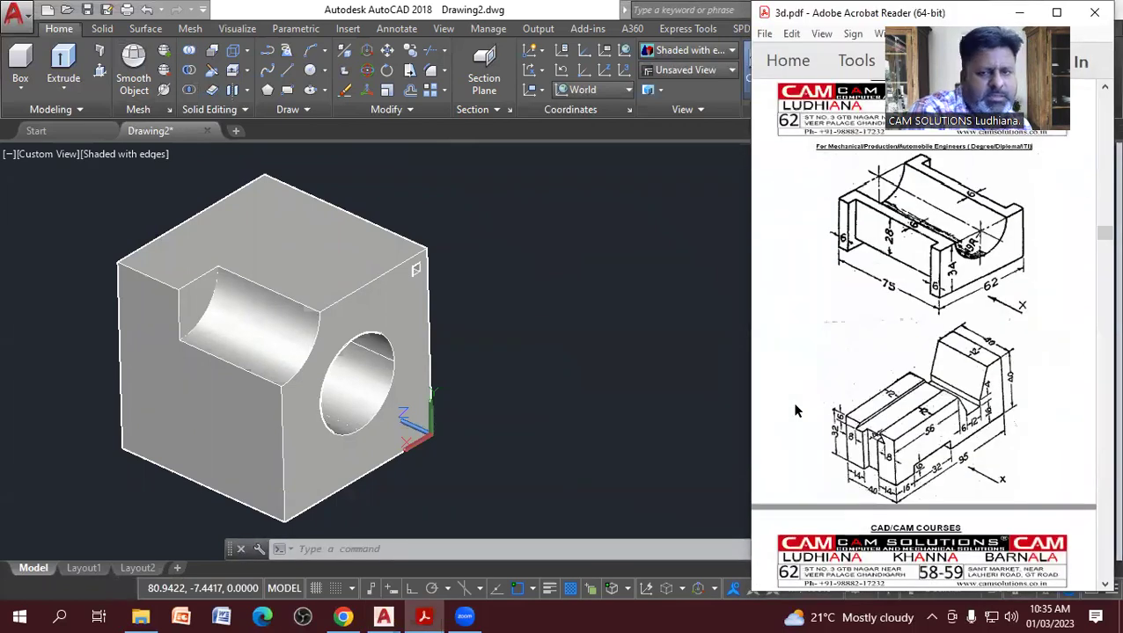
scroll(794, 411, "up", 1)
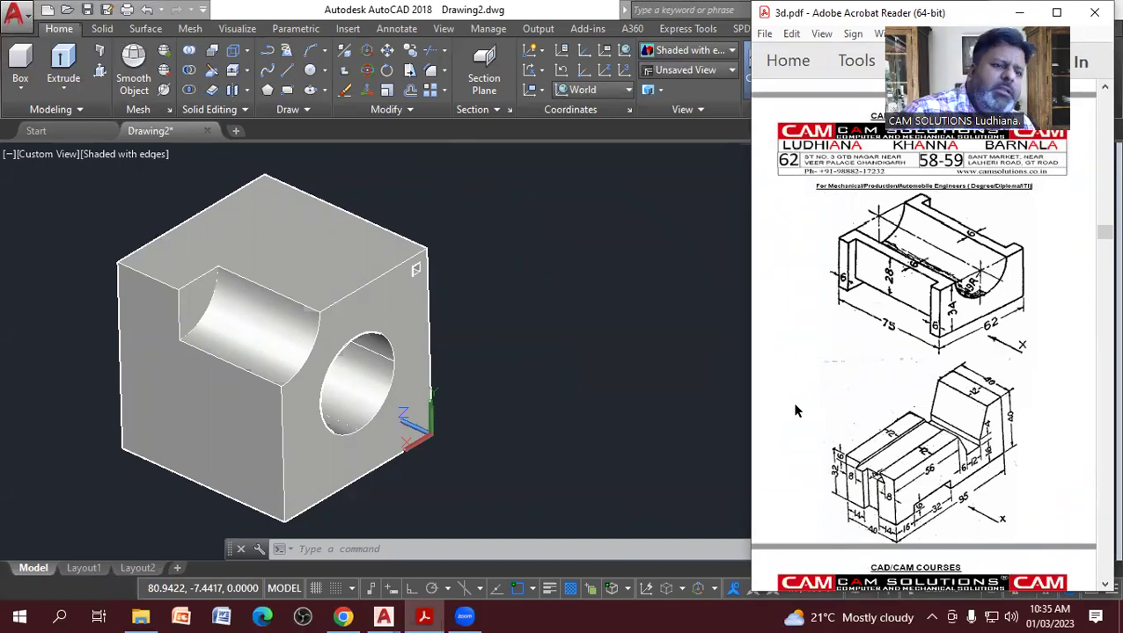
left_click(48, 9)
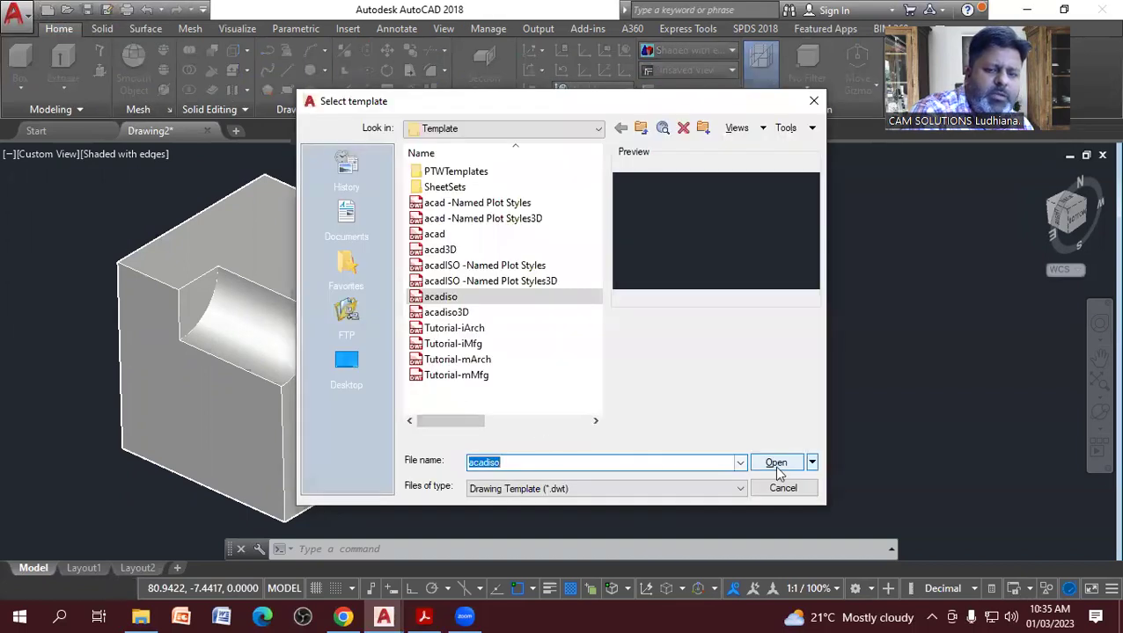
Create a new blank drawing, Drawing3, and bring up the 3d.pdf reference beside it.
left_click(775, 463)
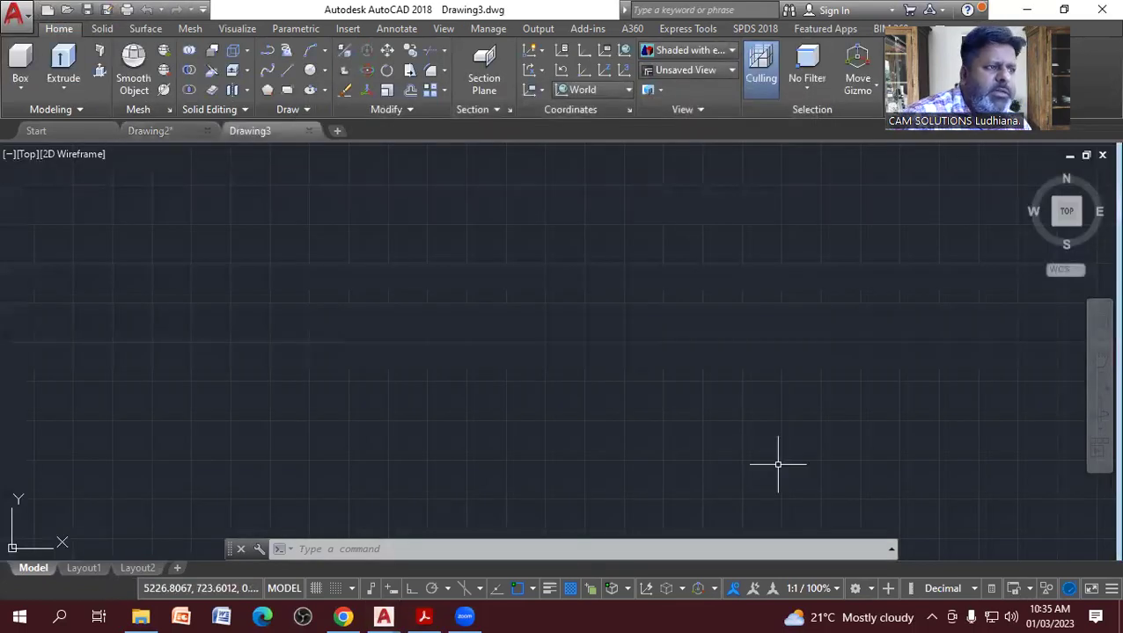
left_click(424, 616)
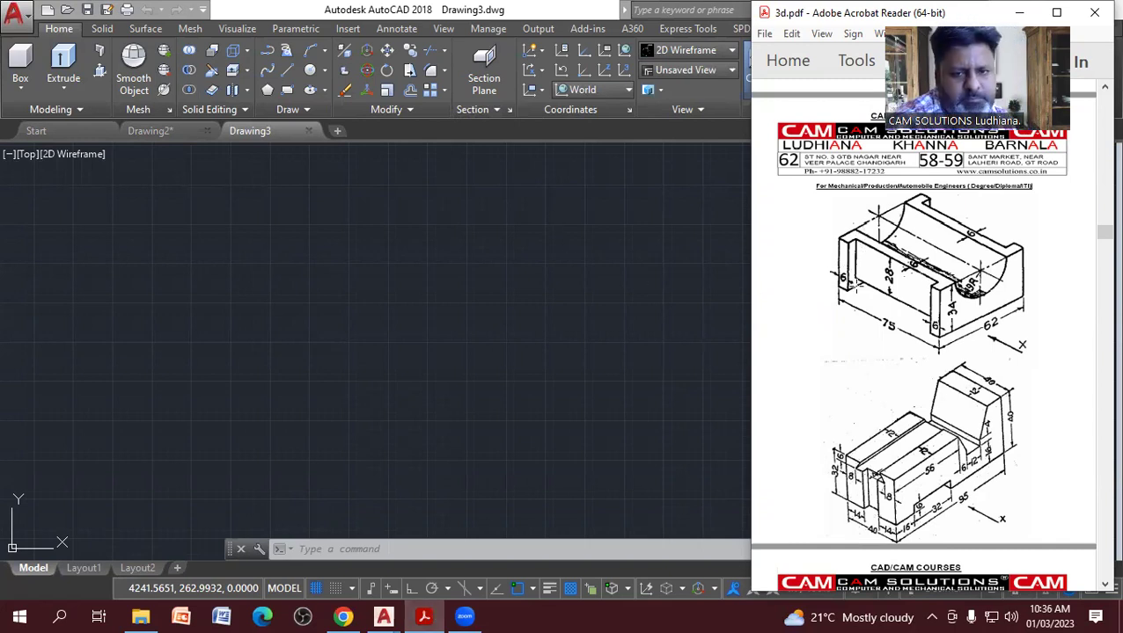
Zoom the 3d.pdf into the U-block drawing to read its 75 and 62 dimensions, then return to AutoCAD.
scroll(953, 290, "up", 1, "ctrl")
scroll(946, 293, "up", 1, "ctrl")
scroll(937, 294, "up", 1, "ctrl")
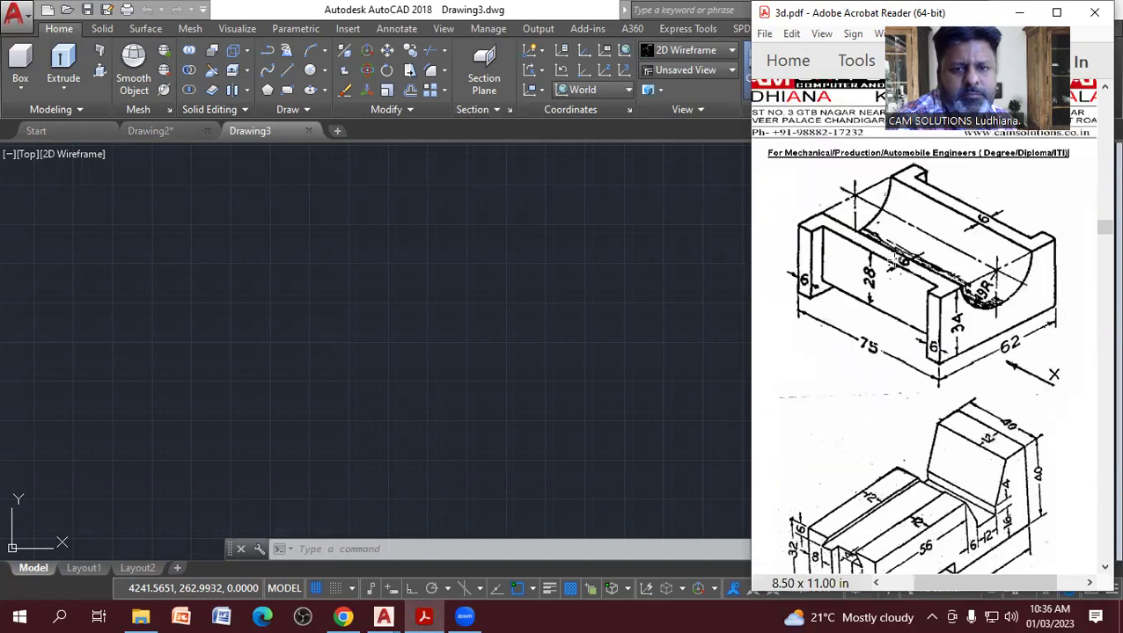
scroll(883, 239, "up", 1)
scroll(889, 287, "up", 1, "ctrl")
scroll(890, 286, "down", 1, "ctrl")
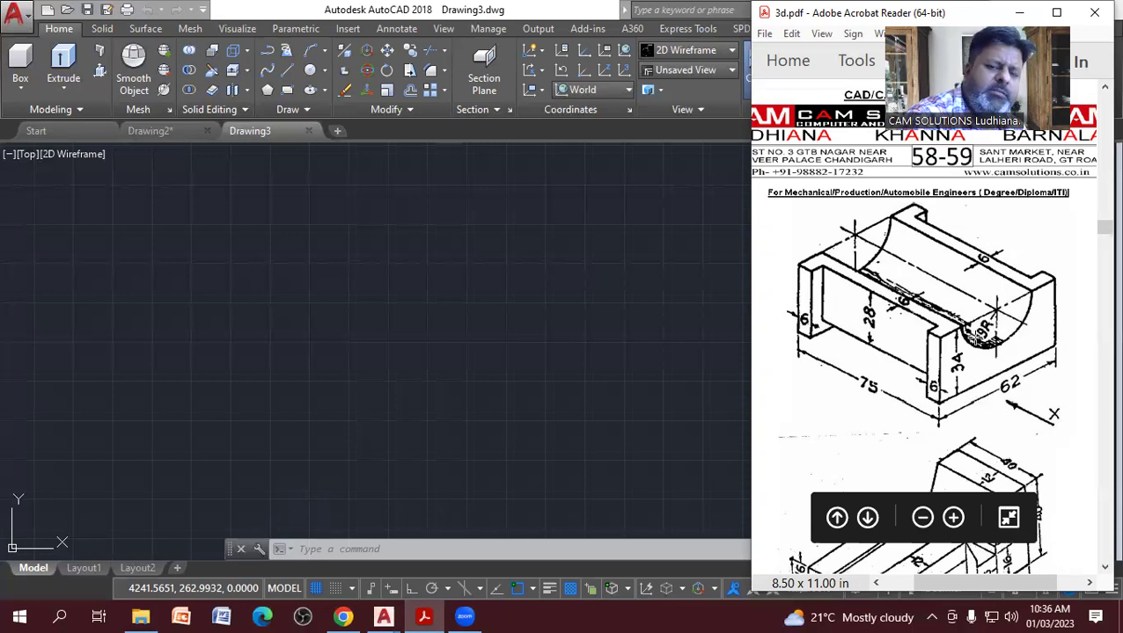
left_click(475, 352)
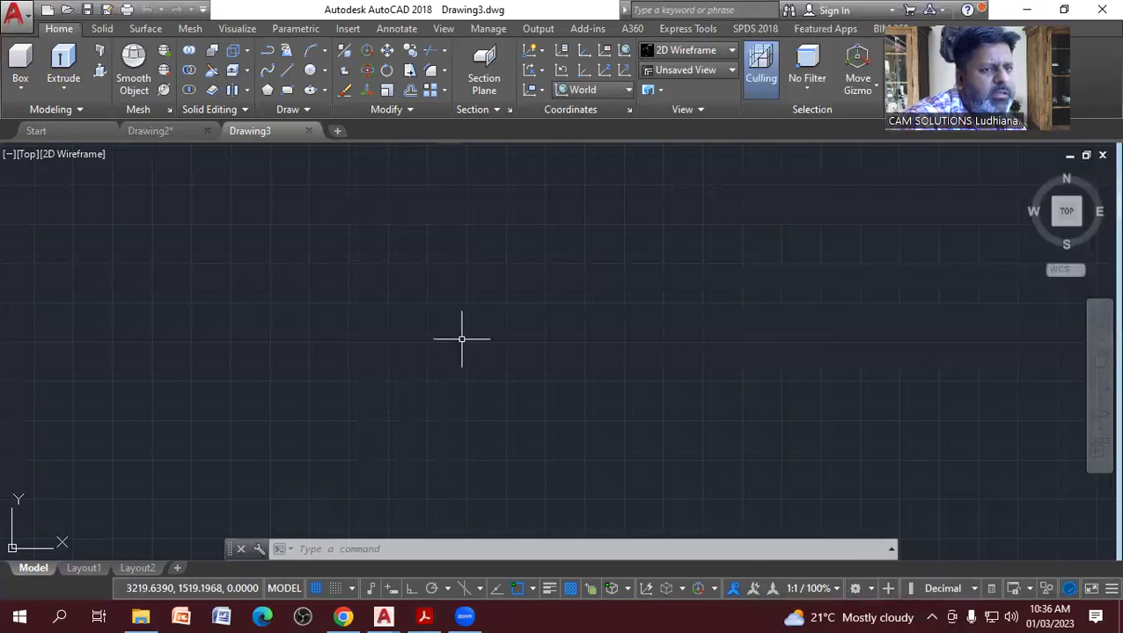
Draw a rectangle with RECTANG from corner 0,0 to corner 62,34.
left_click(287, 90)
left_click(423, 616)
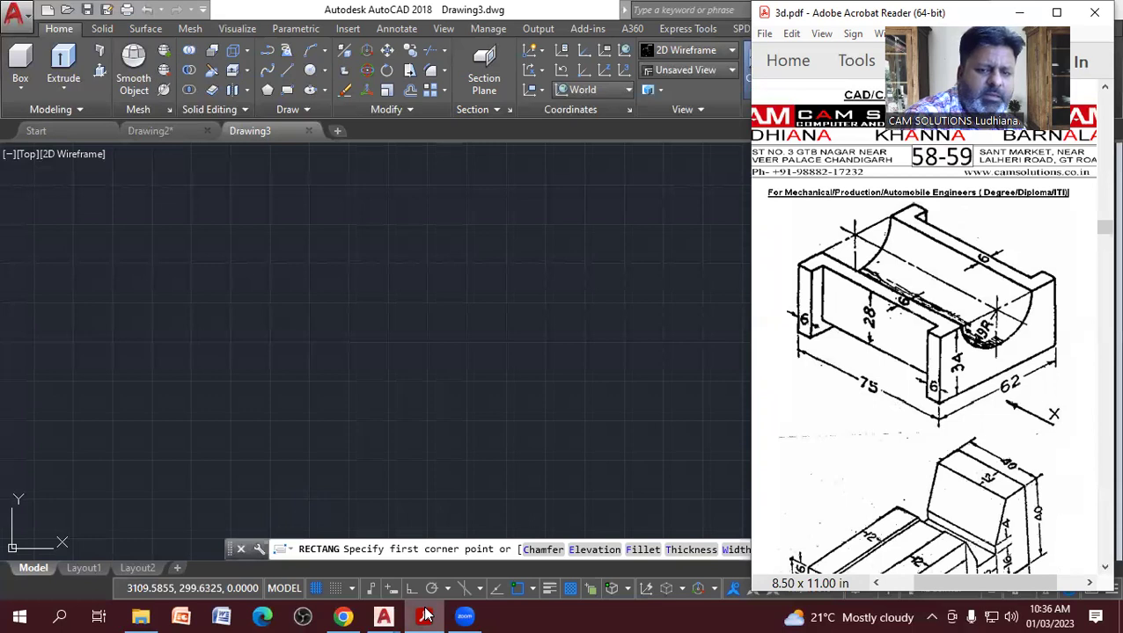
left_click(180, 456)
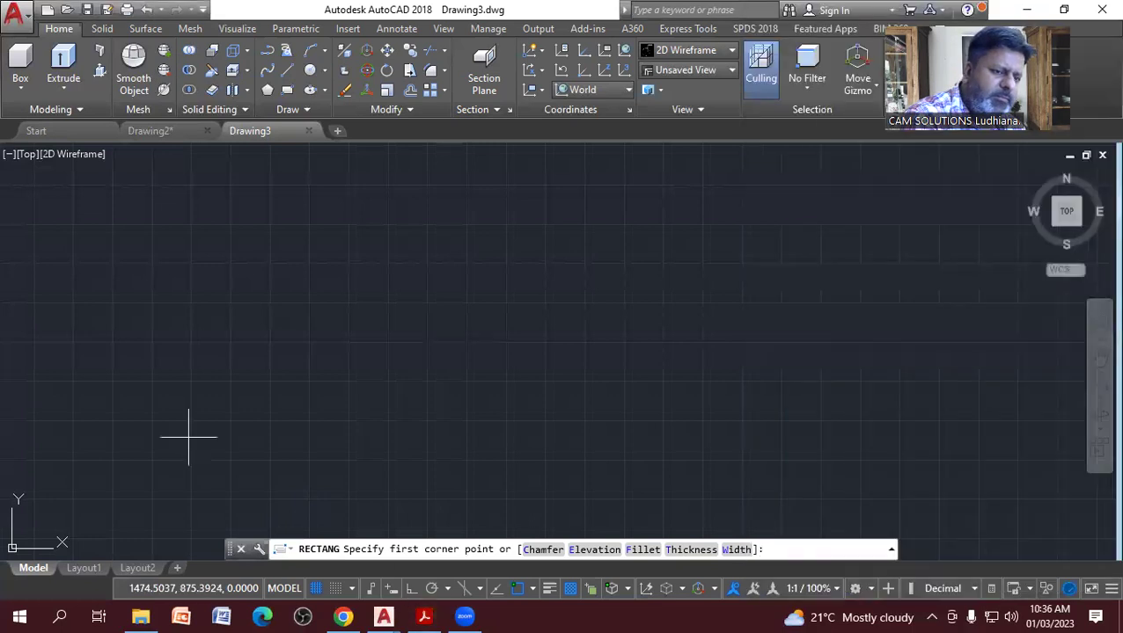
left_click(287, 90)
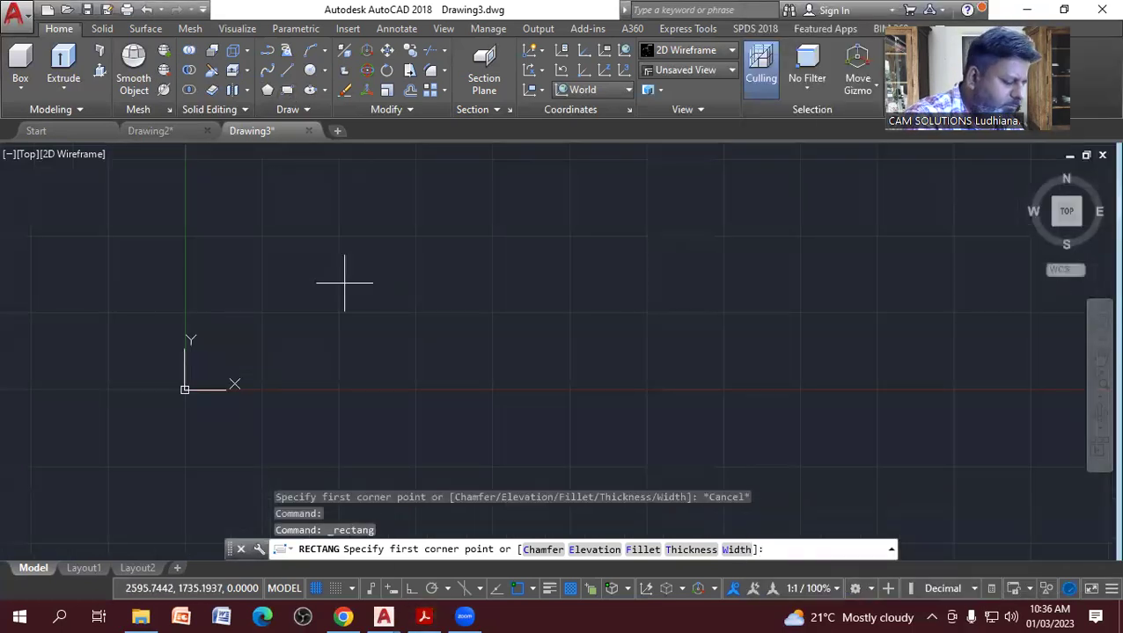
type("0,0")
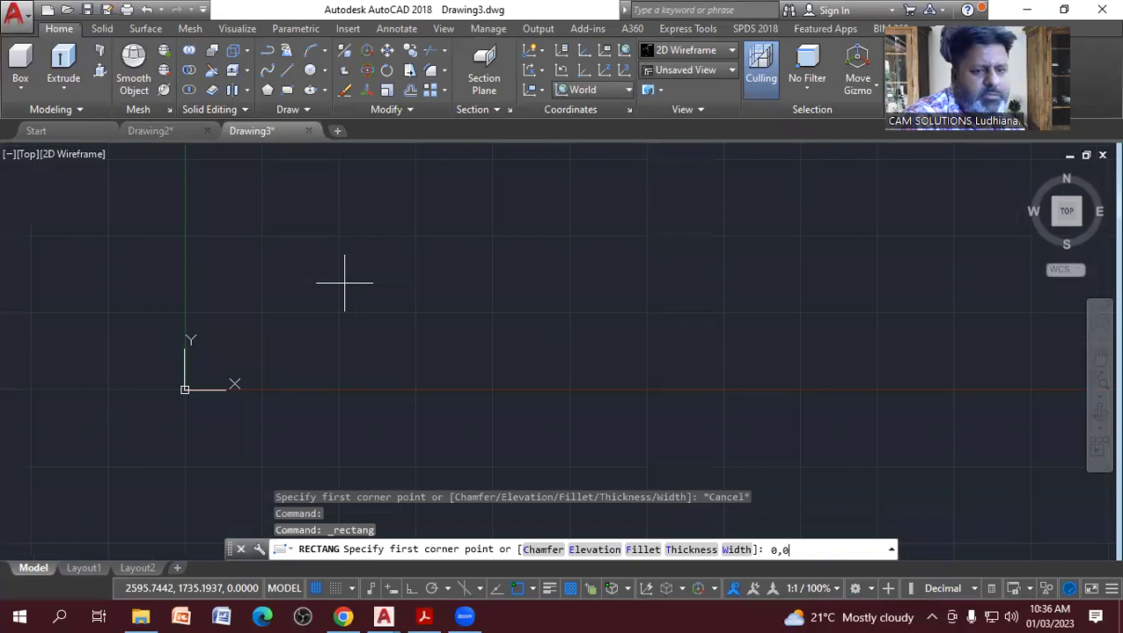
key("Return")
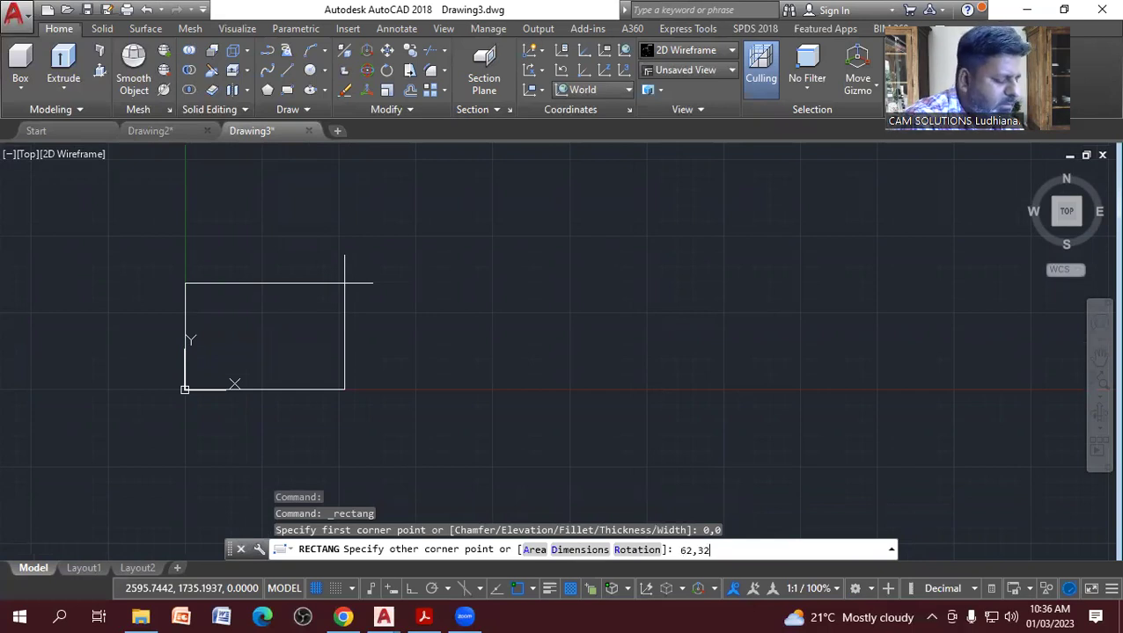
type("4")
key("Return")
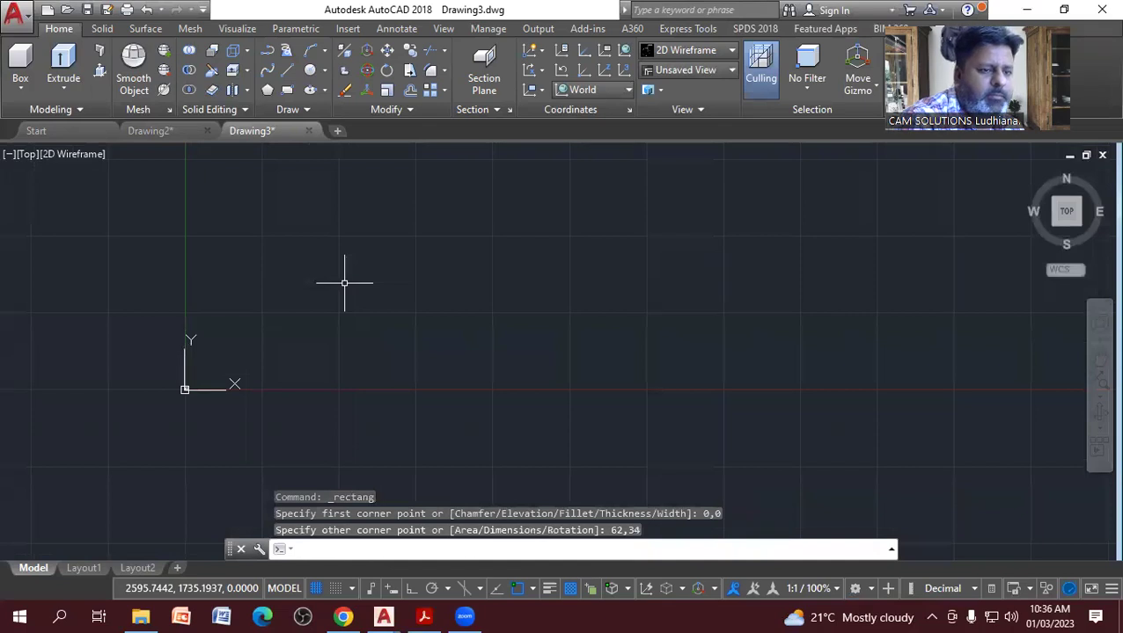
Pan and zoom to centre the new rectangle, then bring up the reference PDF.
middle_click_drag(344, 283, 195, 388)
scroll(95, 458, "down", 3)
scroll(36, 377, "up", 1)
scroll(36, 377, "up", 2)
middle_click_drag(107, 376, 254, 340)
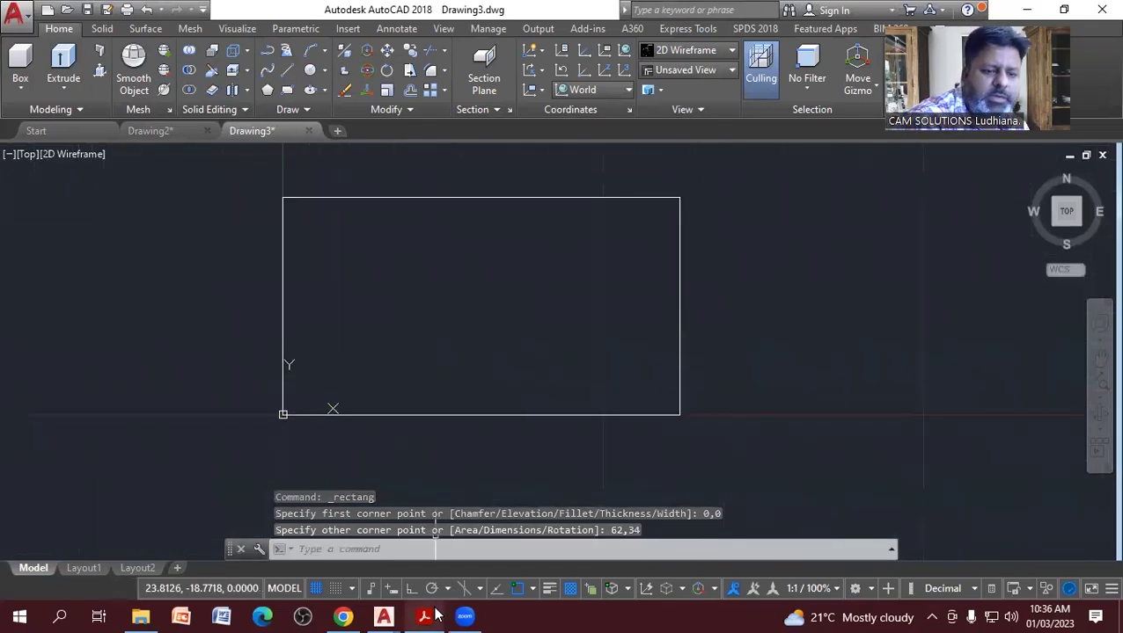
left_click(435, 615)
Draw a radius-19 circle centred on the midpoint of the rectangle's top edge.
left_click(435, 615)
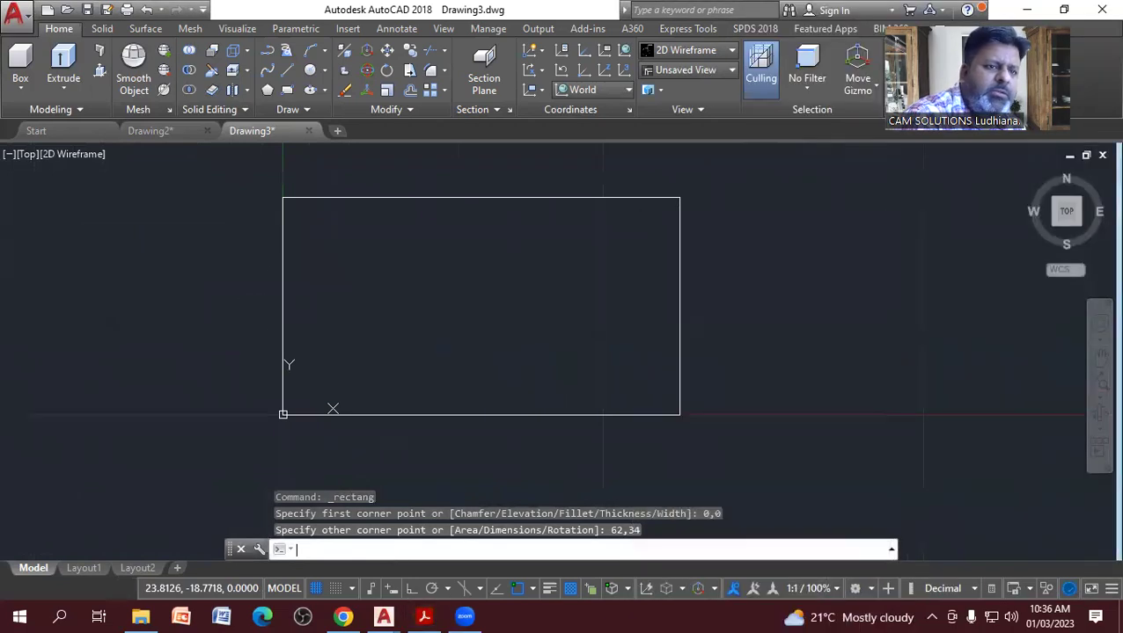
left_click(309, 71)
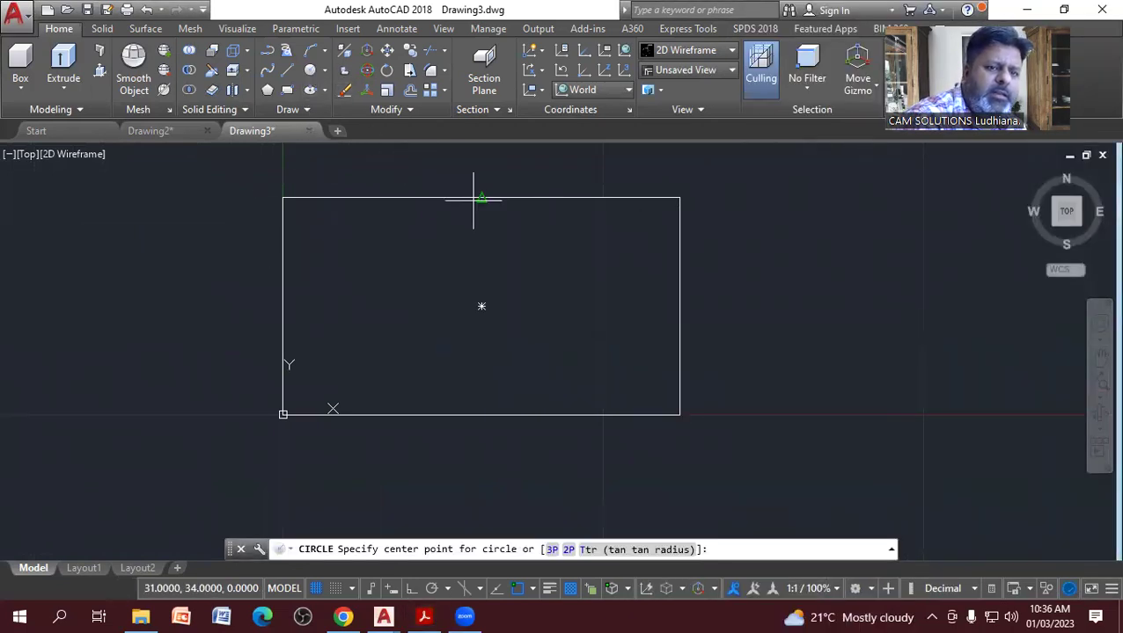
left_click(481, 198)
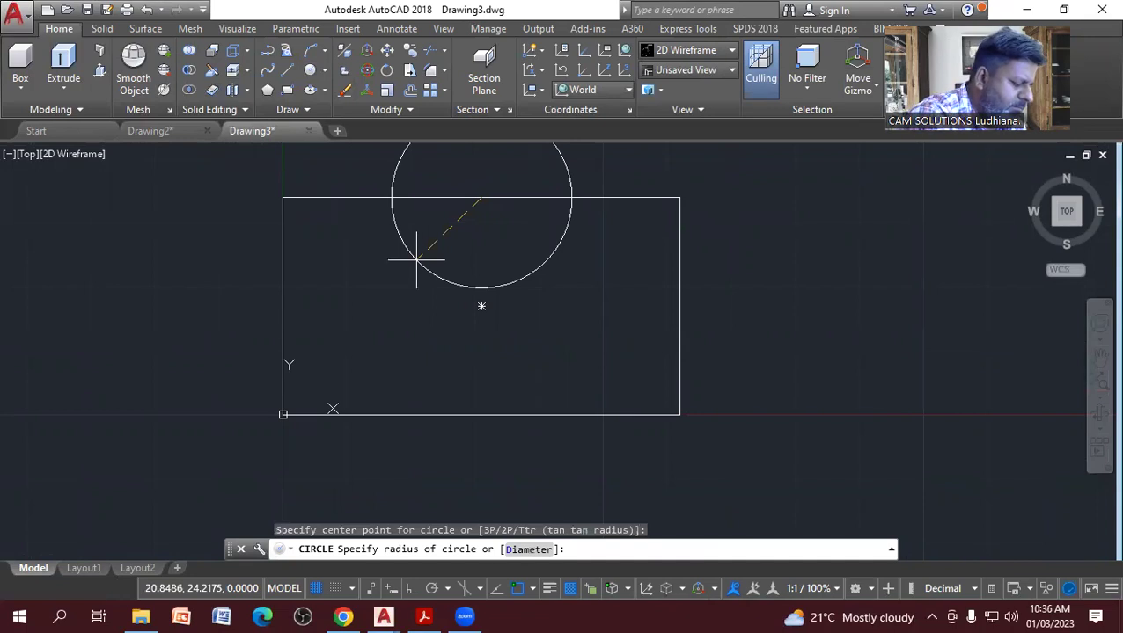
type("19")
key("Return")
scroll(357, 299, "down", 2)
Trim away the outer arc and the top edge inside the circle to form the notch.
left_click(430, 50)
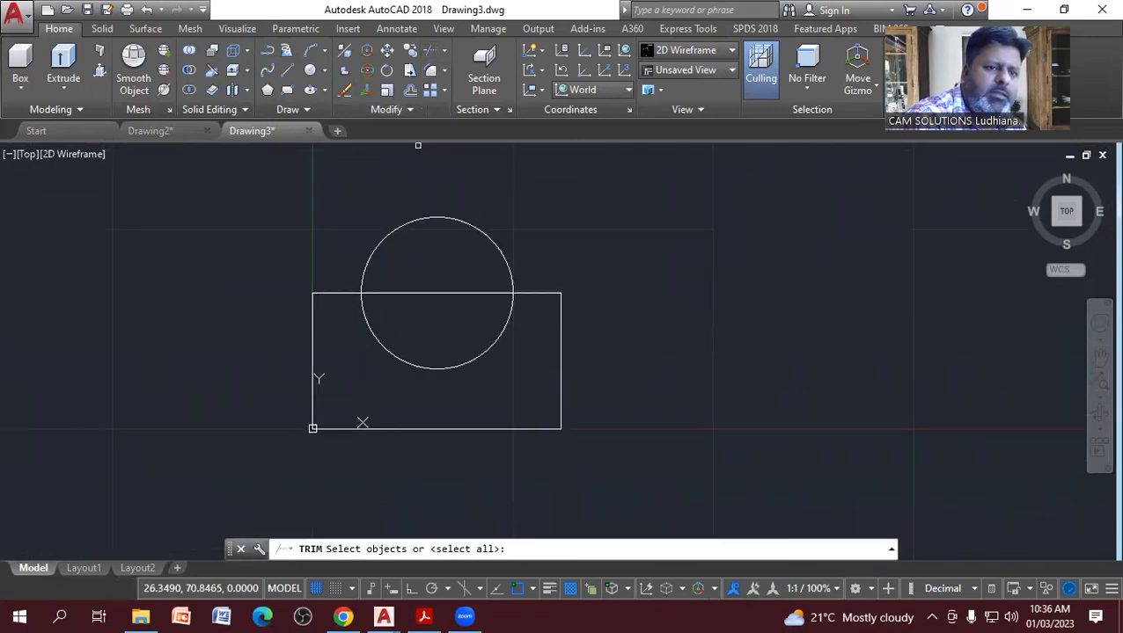
left_click_drag(473, 316, 458, 210)
right_click(458, 211)
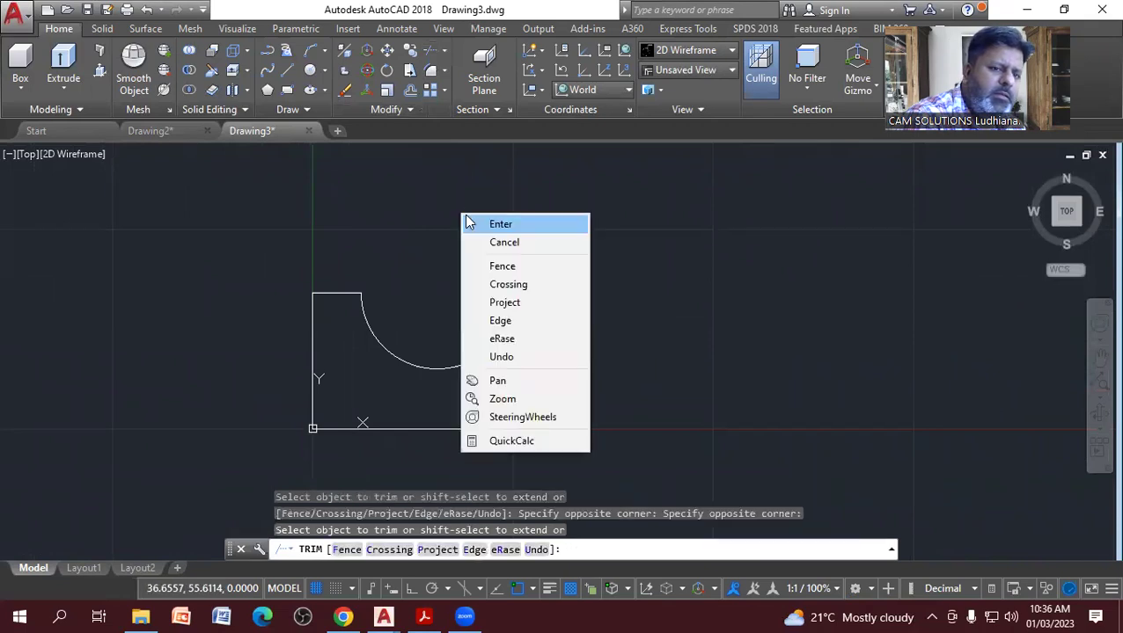
left_click(484, 222)
Convert the whole notched outline into a single region.
left_click(308, 112)
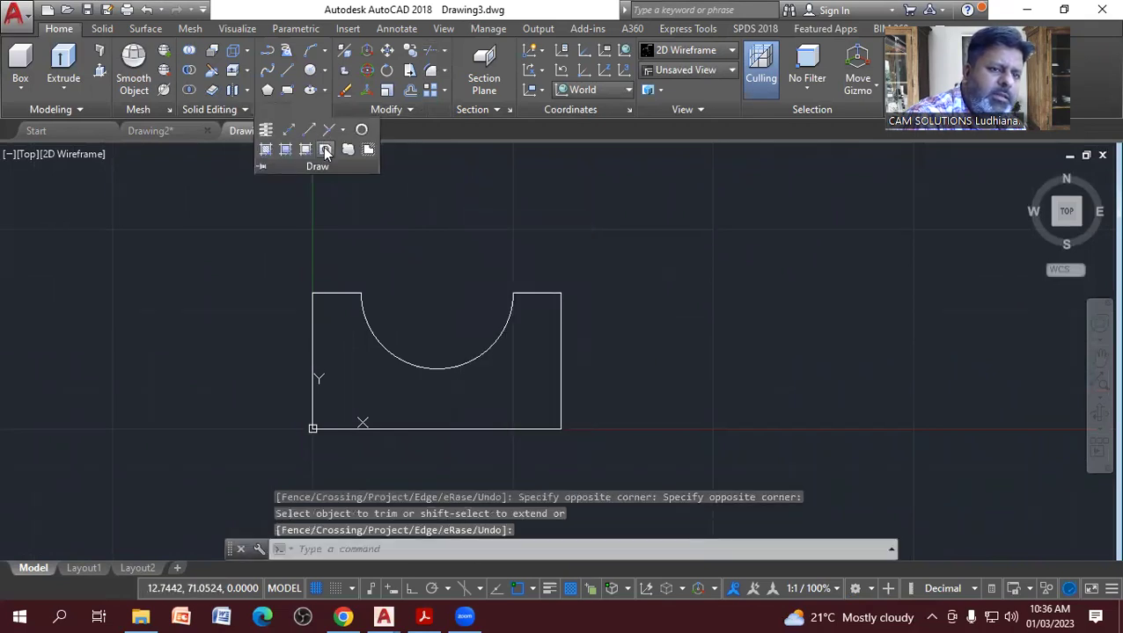
left_click(325, 149)
left_click(282, 227)
left_click(598, 470)
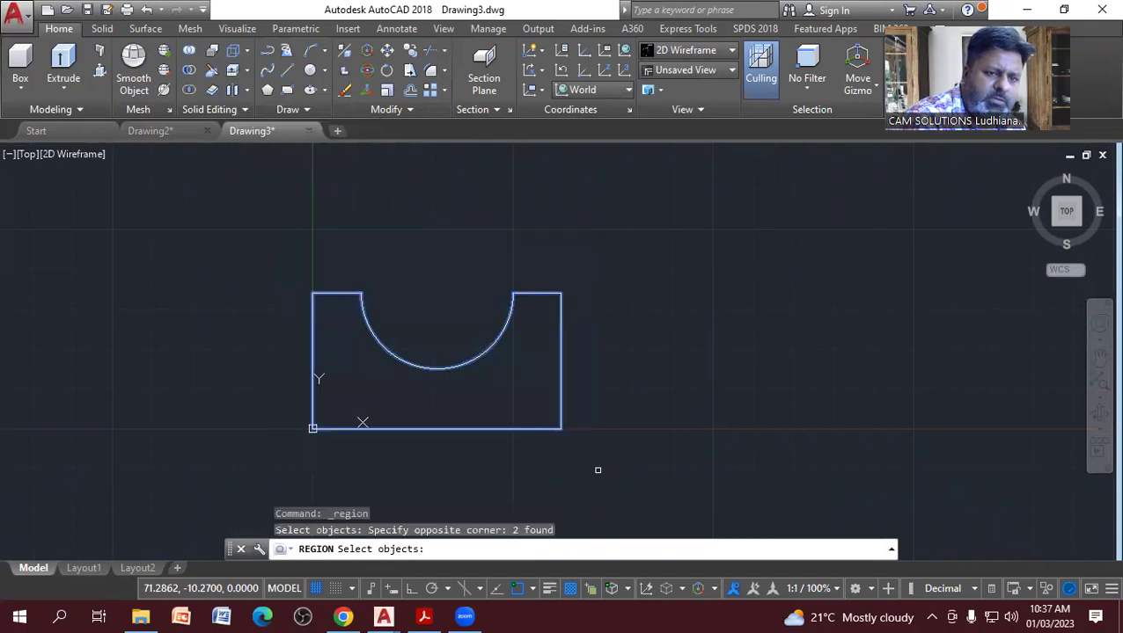
key("Return")
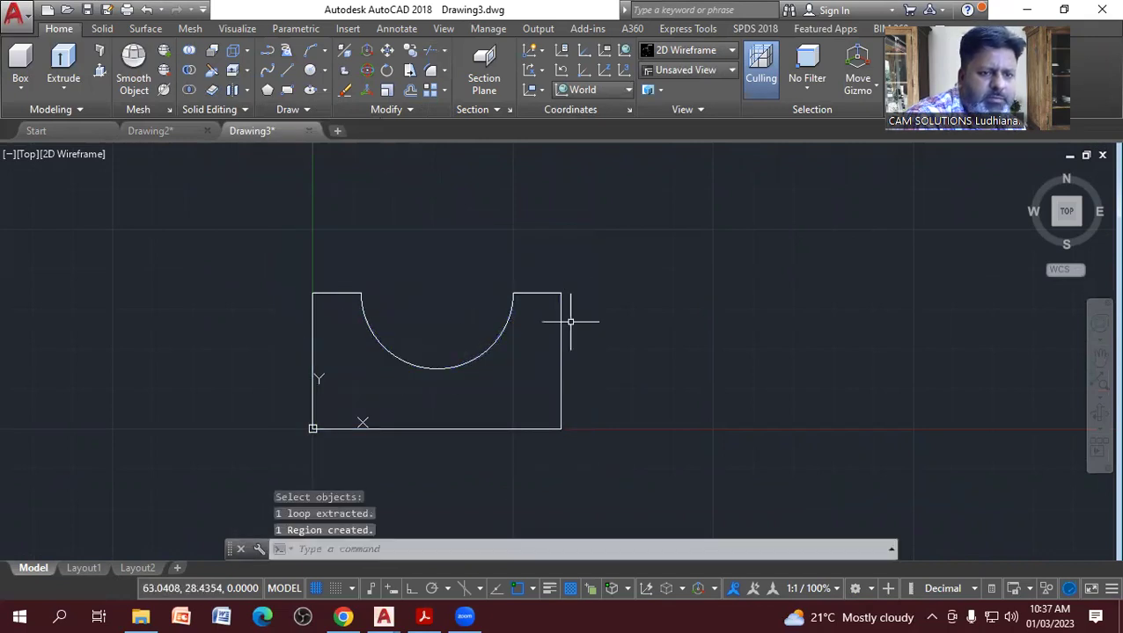
Free-orbit the view to an isometric angle on the notched profile.
left_click(1098, 431)
left_click(1016, 461)
mouse_move(621, 419)
left_mouse_down()
mouse_move(571, 453)
mouse_move(509, 369)
mouse_move(503, 315)
mouse_move(530, 346)
mouse_move(535, 319)
left_mouse_up()
right_click(542, 262)
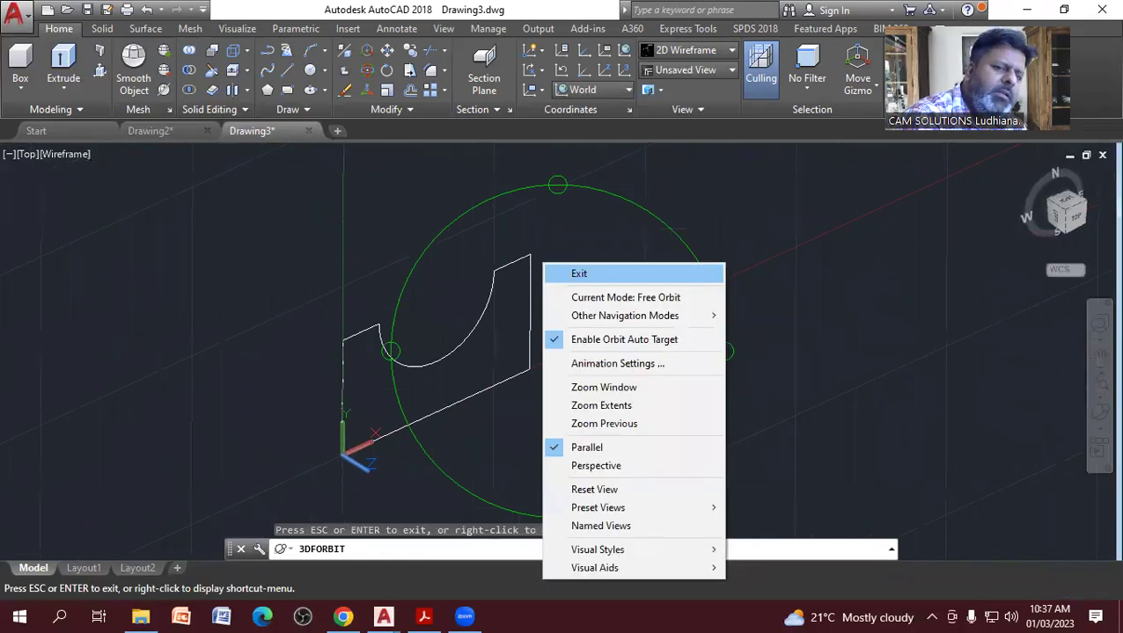
left_click(581, 274)
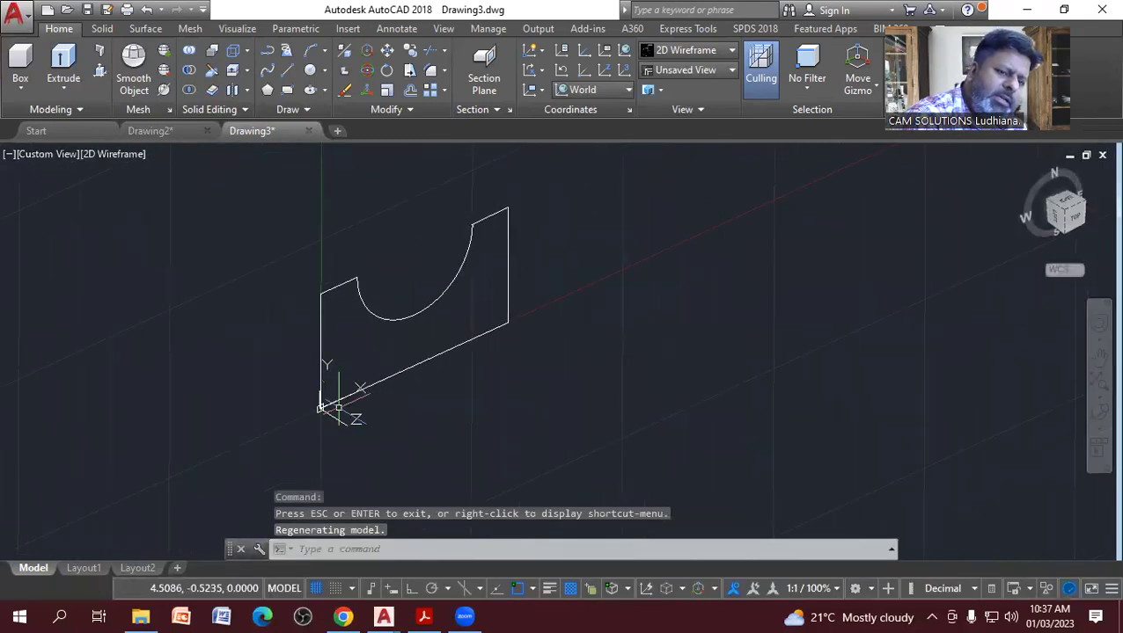
Switch the visual style to Shaded with edges and check the 3d.pdf reference.
left_click(124, 155)
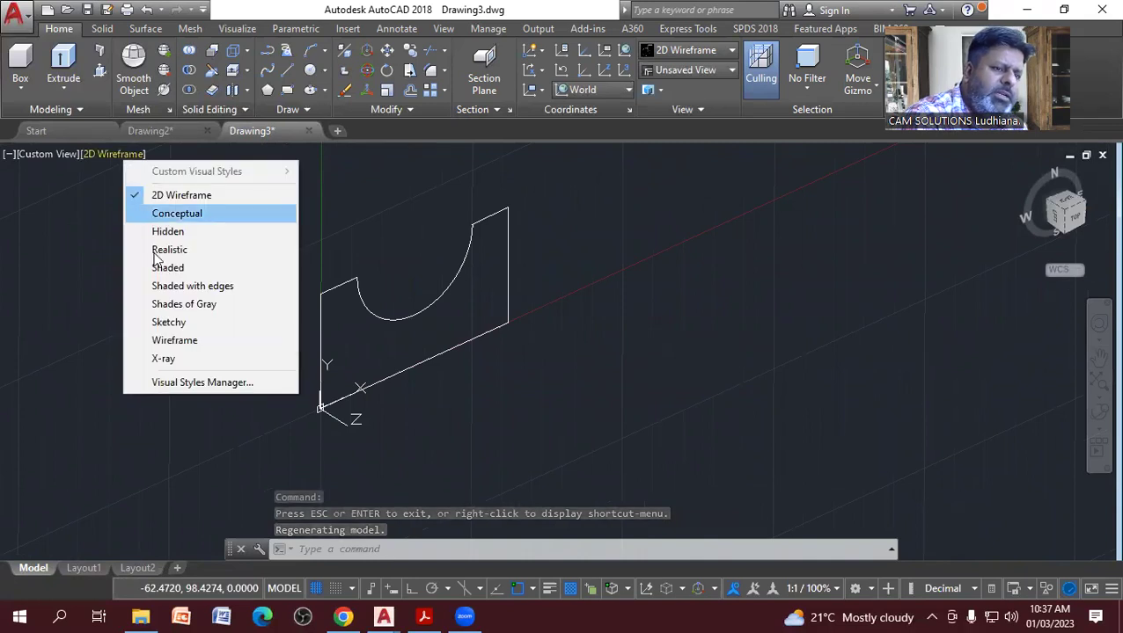
left_click(168, 286)
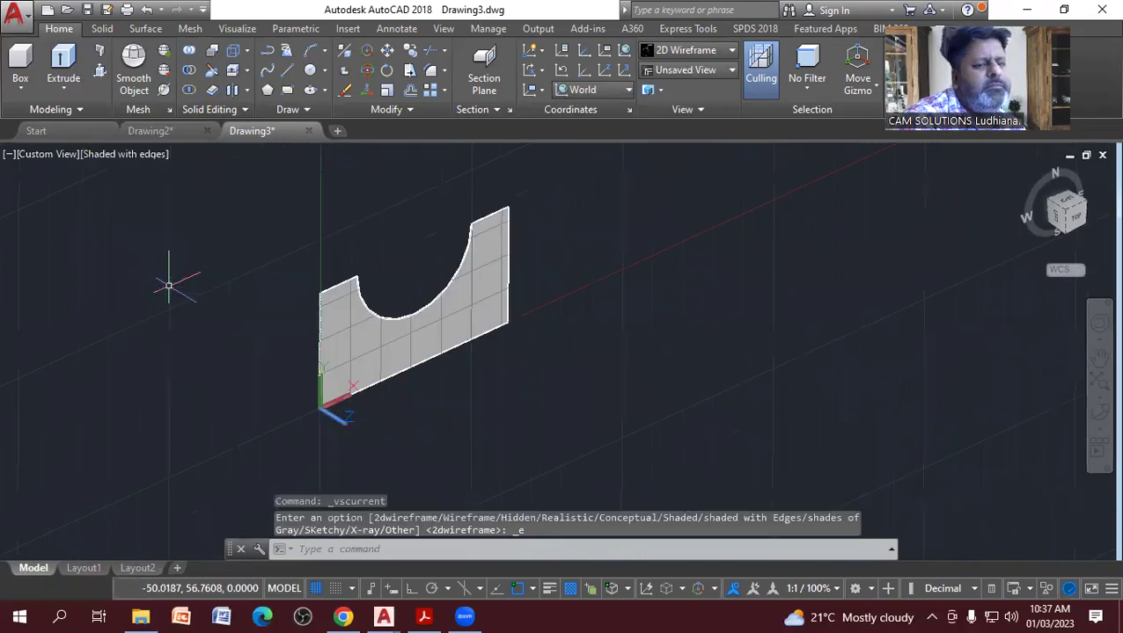
left_click(1098, 414)
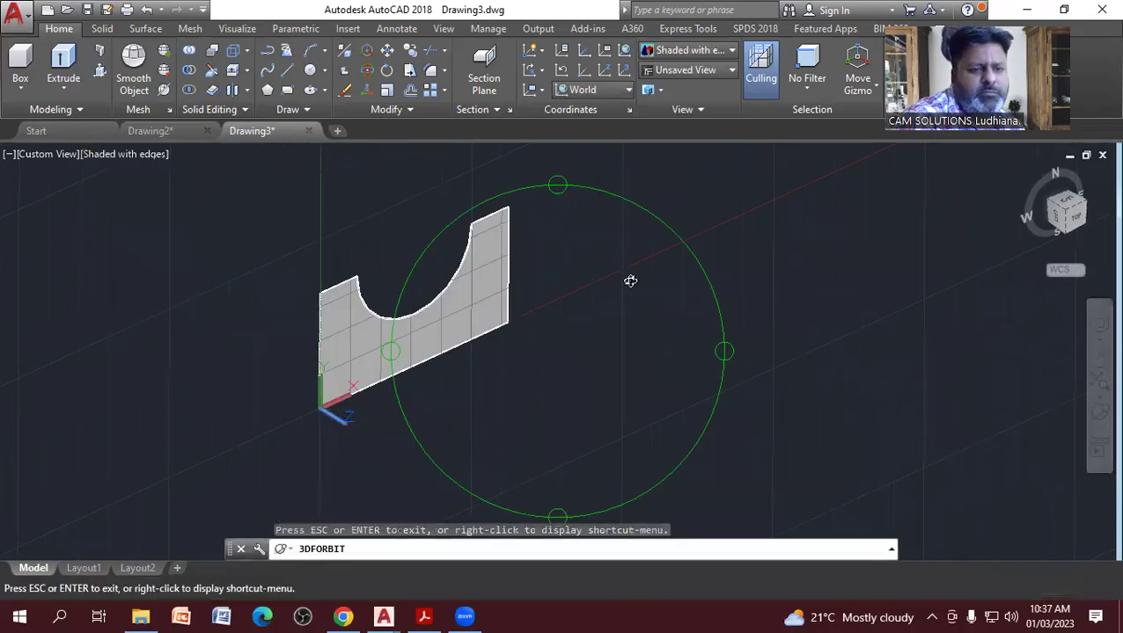
right_click(560, 239)
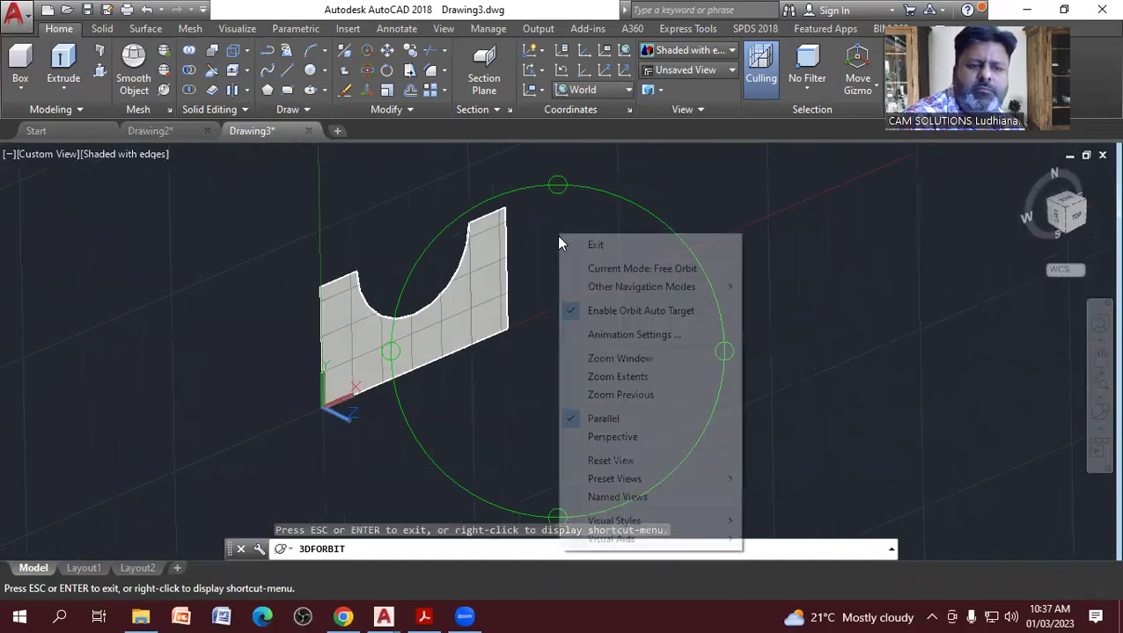
left_click(563, 245)
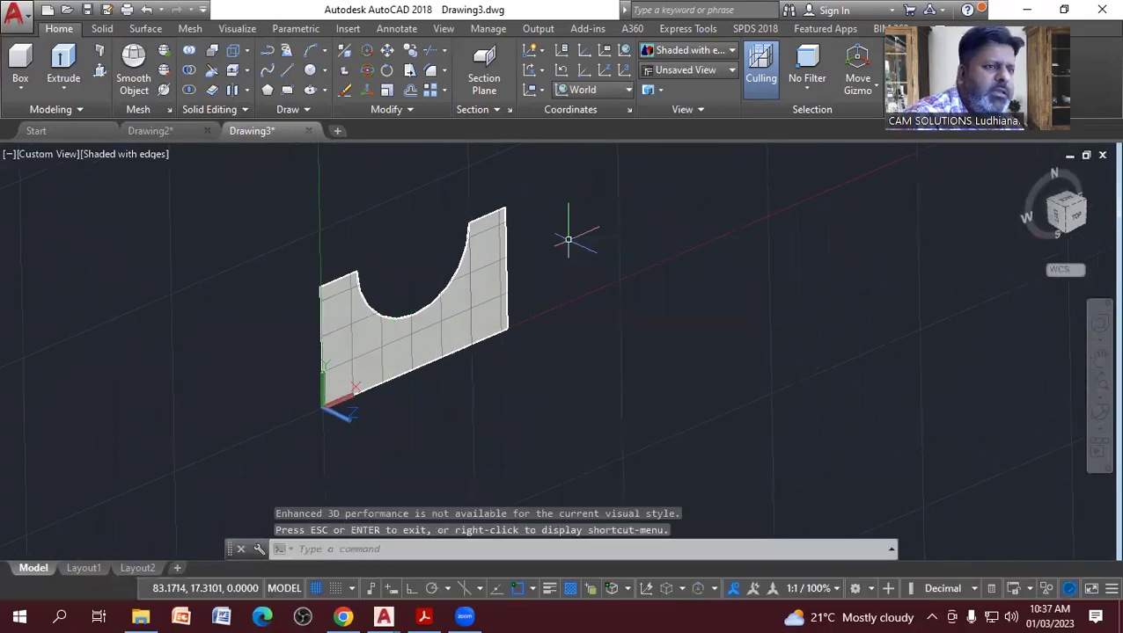
left_click(423, 616)
left_click(423, 616)
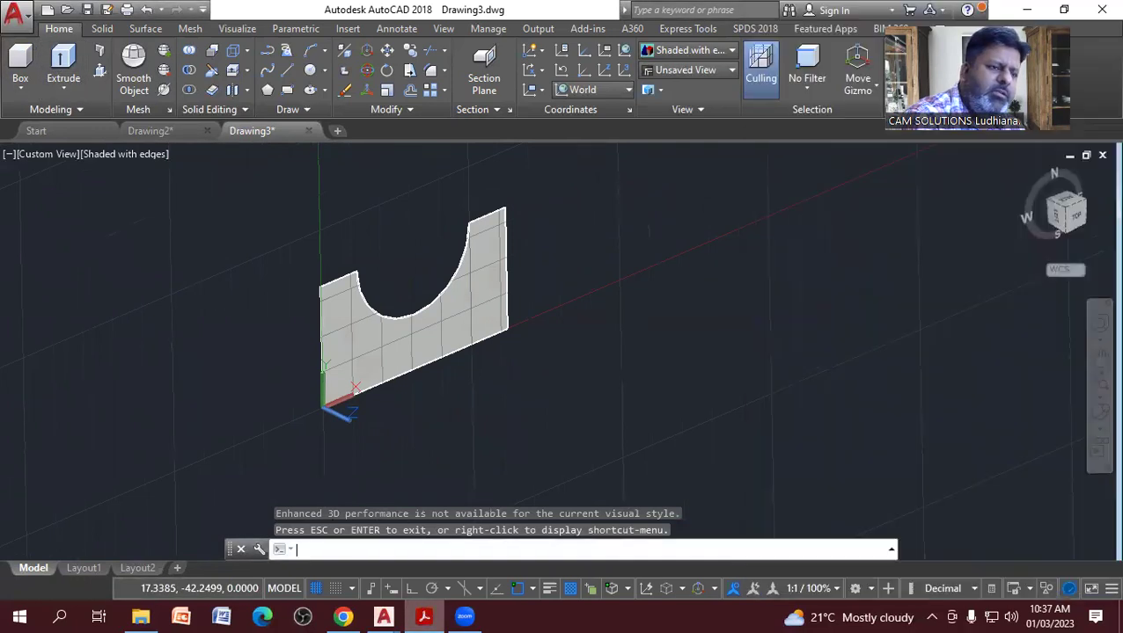
Extrude the U-shaped region 75 units into a solid, then show the 3d.pdf reference.
left_click(63, 63)
left_click(339, 330)
right_click(334, 322)
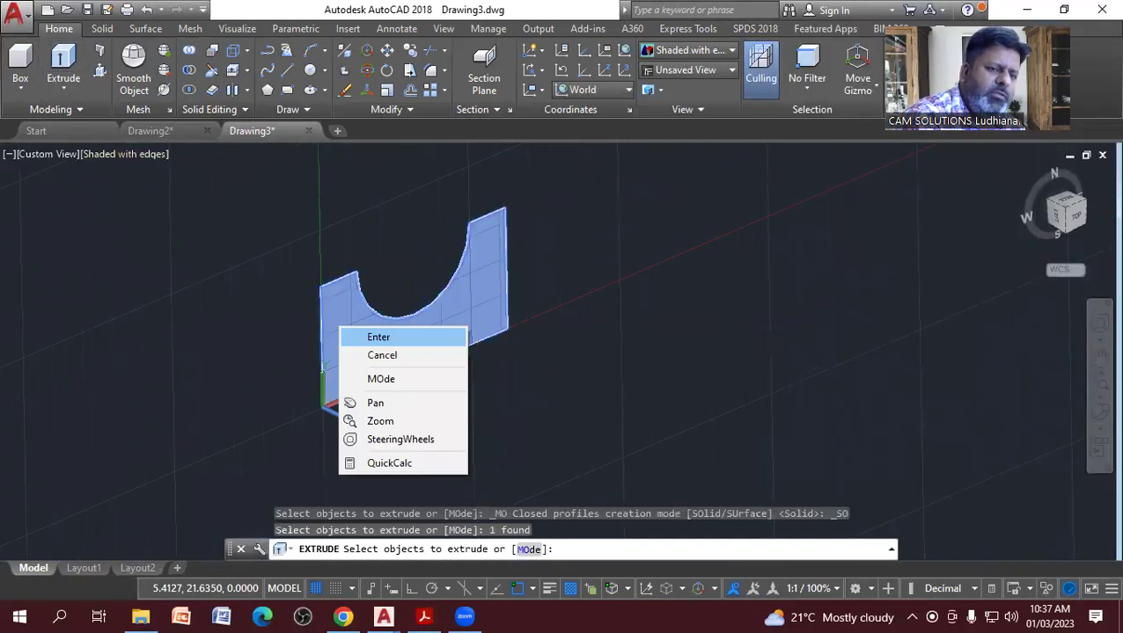
left_click(374, 333)
type("7")
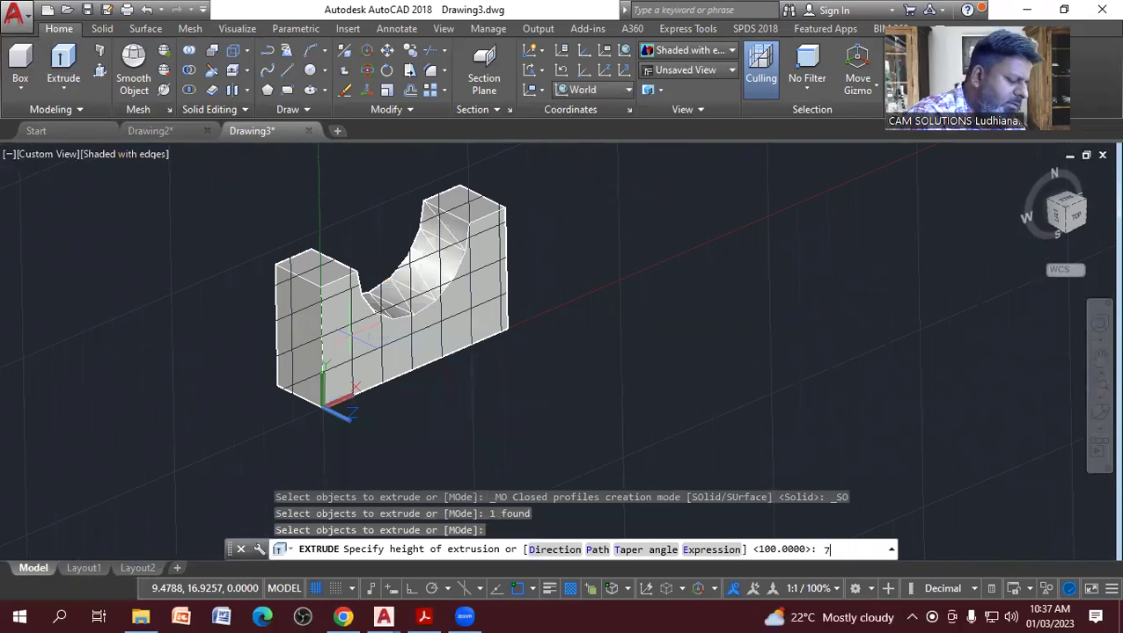
key("Return")
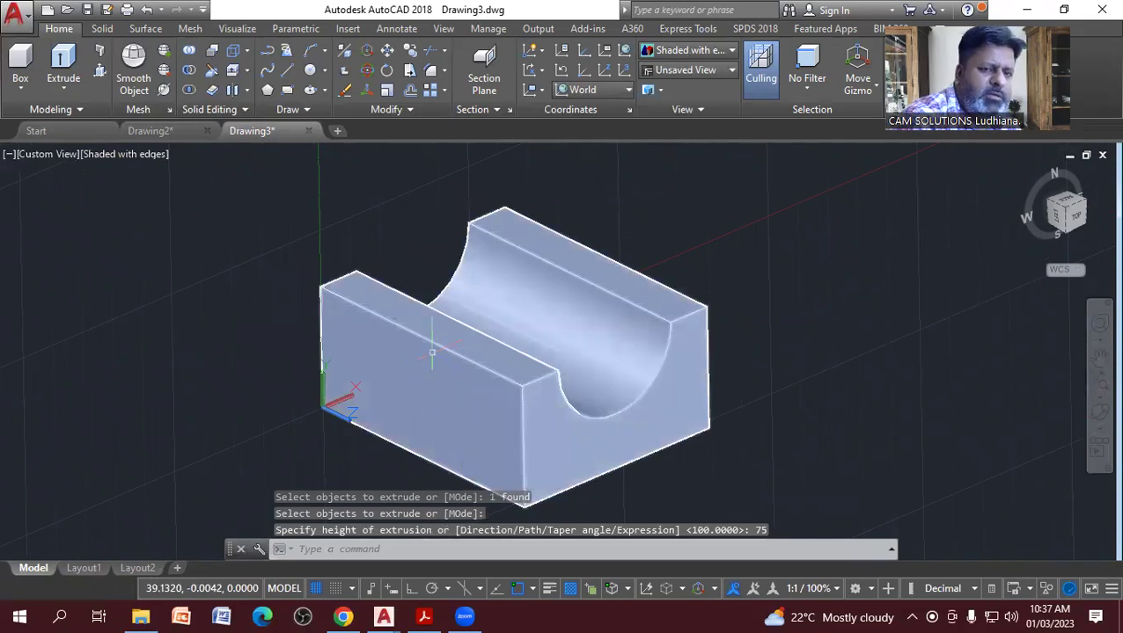
middle_click_drag(385, 333, 300, 302)
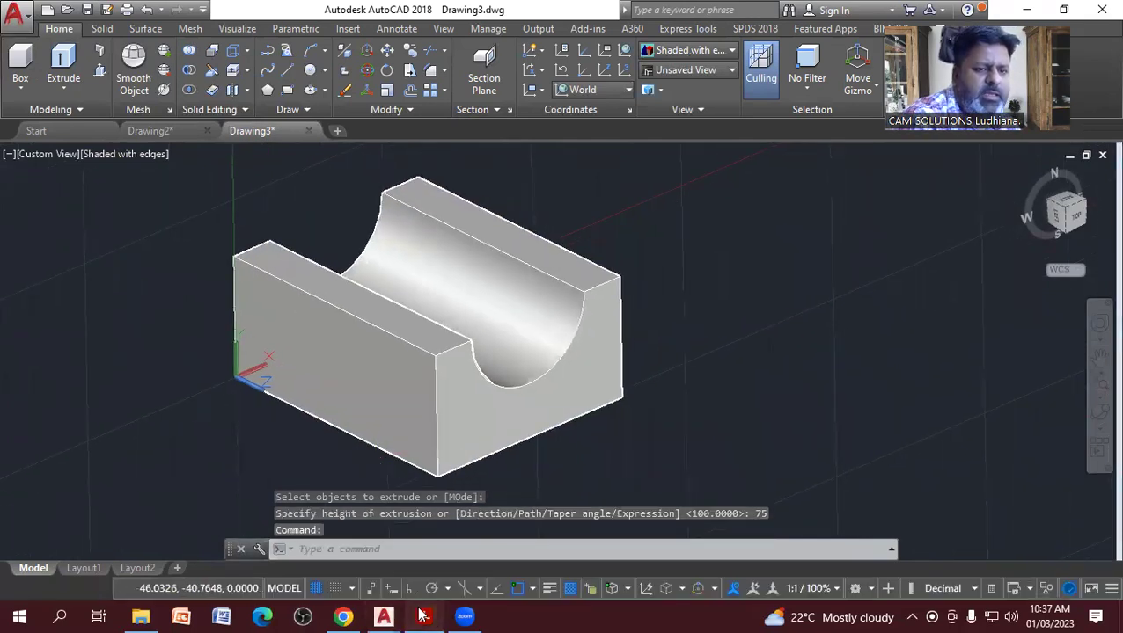
left_click(423, 616)
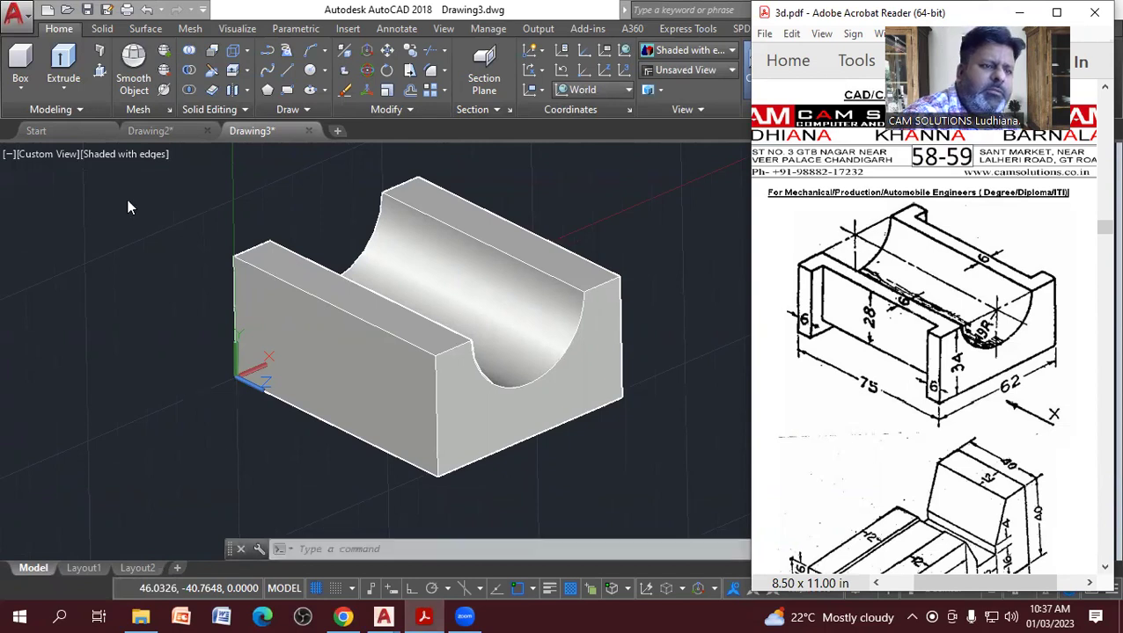
Align the UCS to the front wall's top face using the Face option.
left_click(535, 91)
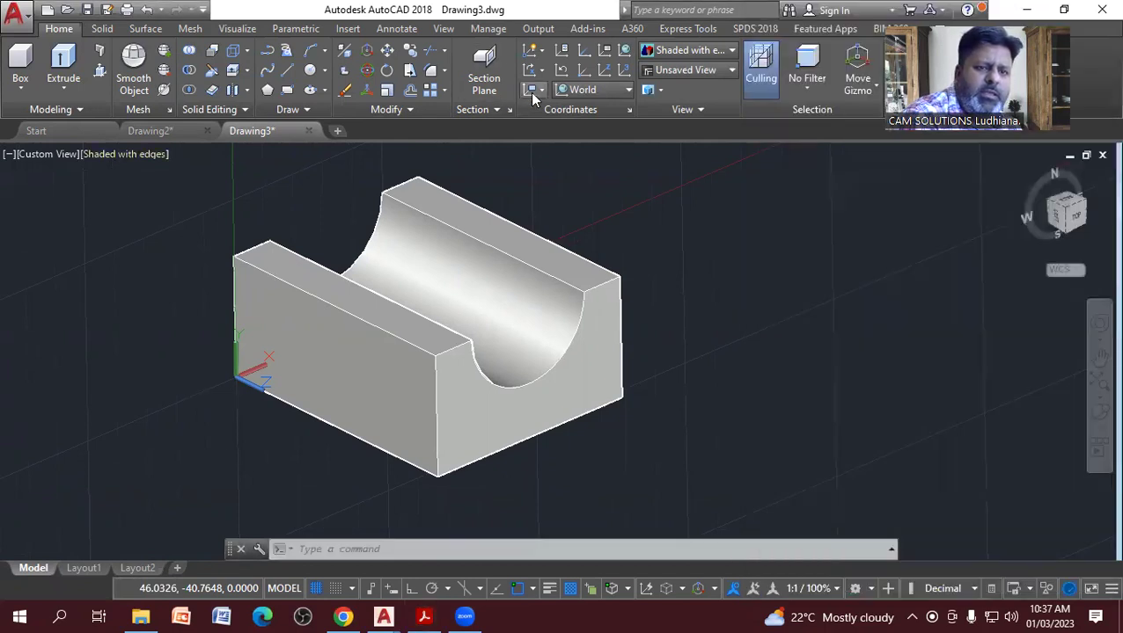
left_click(535, 91)
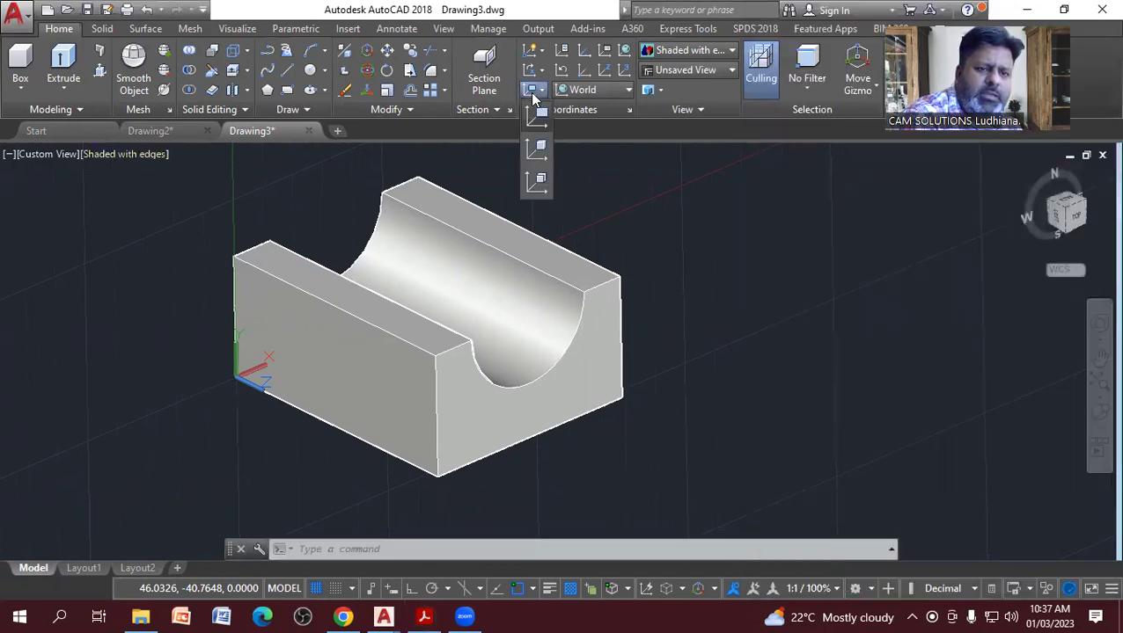
left_click(539, 181)
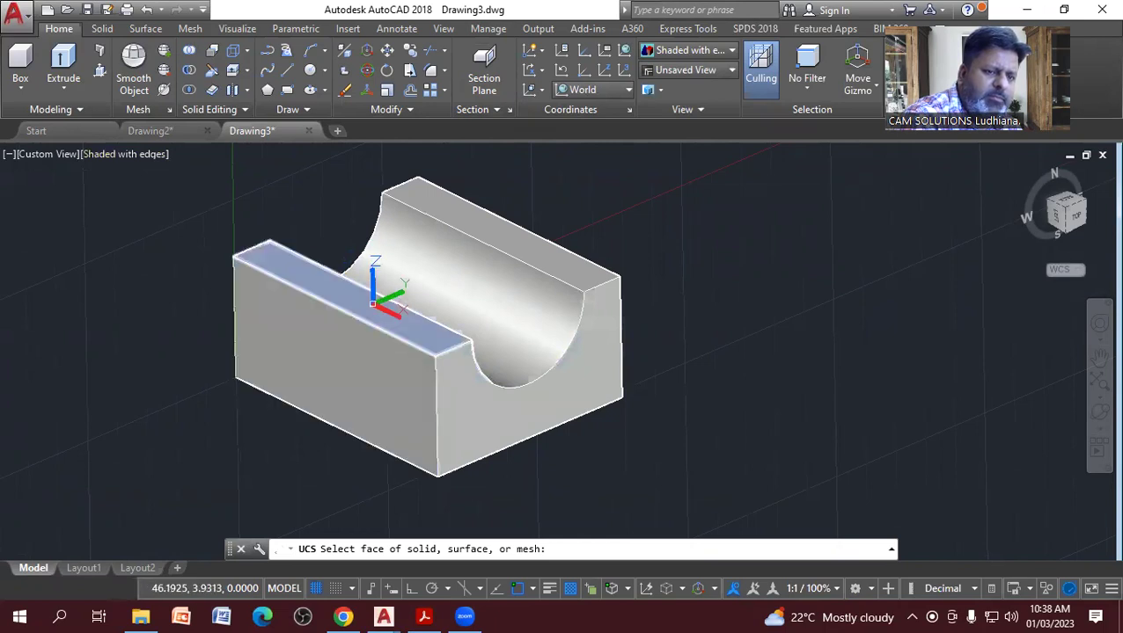
left_click(373, 303)
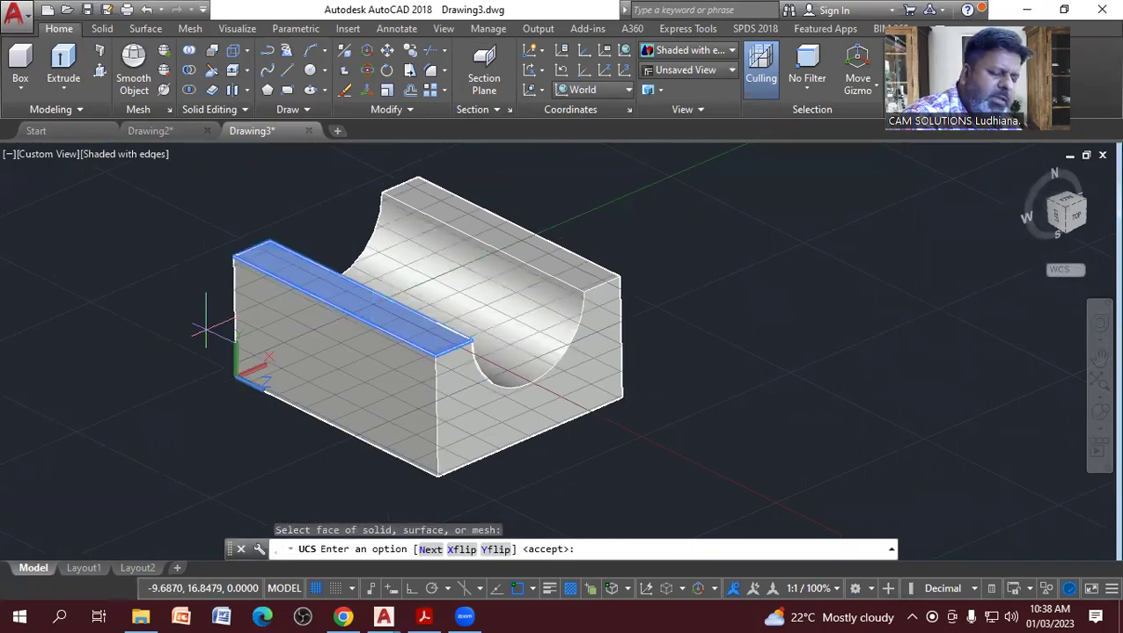
key("Return")
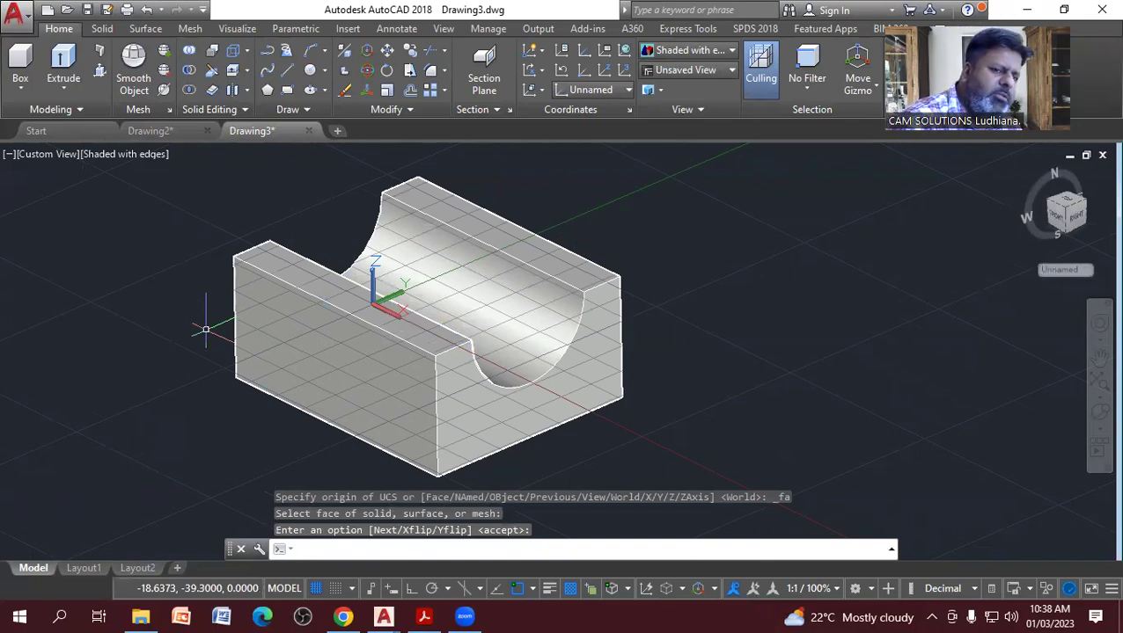
Compare the block against the 3d.pdf reference, zooming in on the model.
left_click(423, 616)
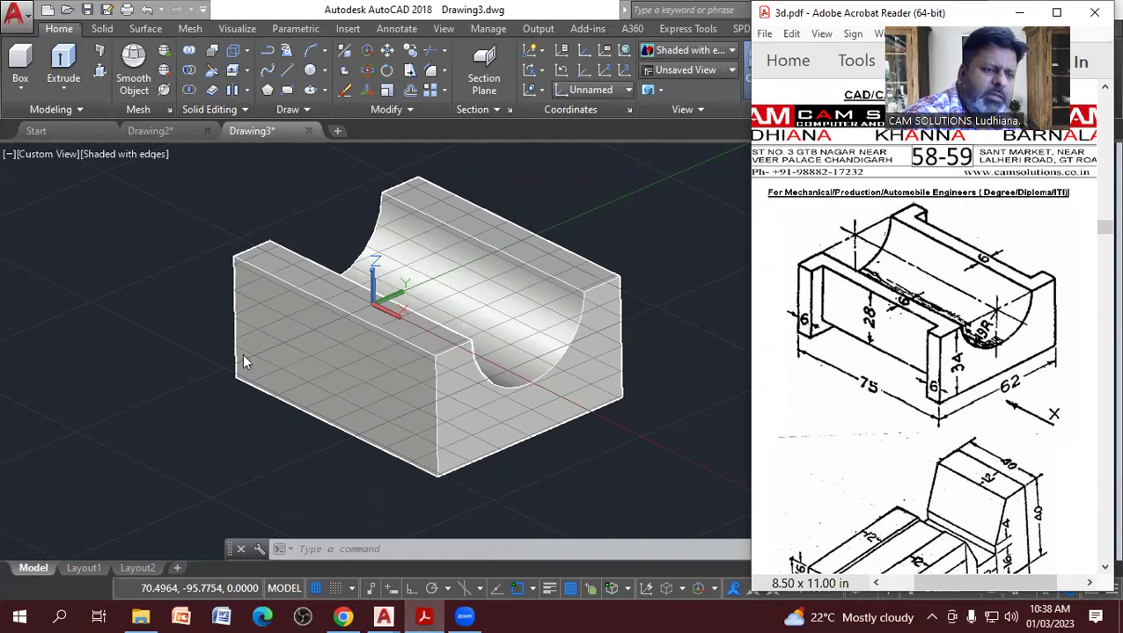
left_click(192, 368)
scroll(192, 368, "up", 5)
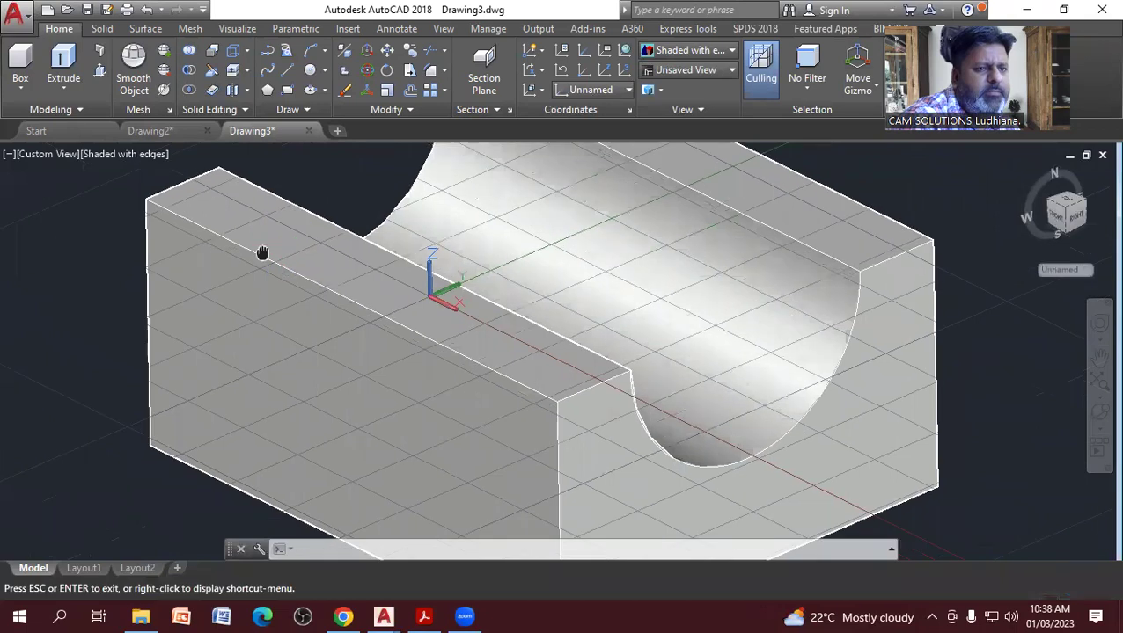
left_click(423, 616)
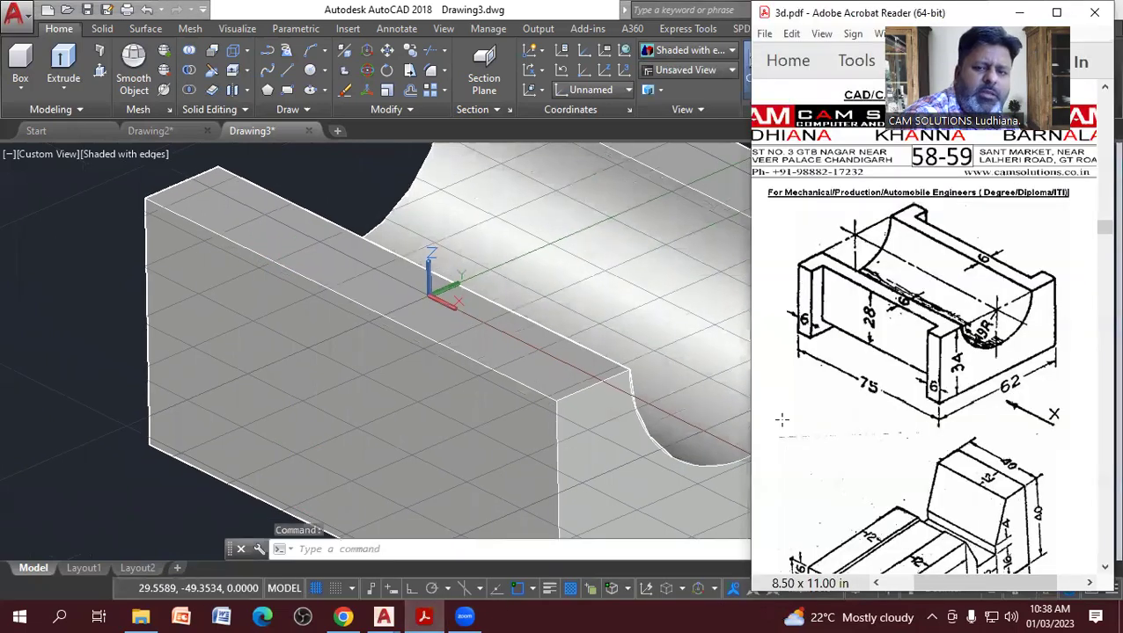
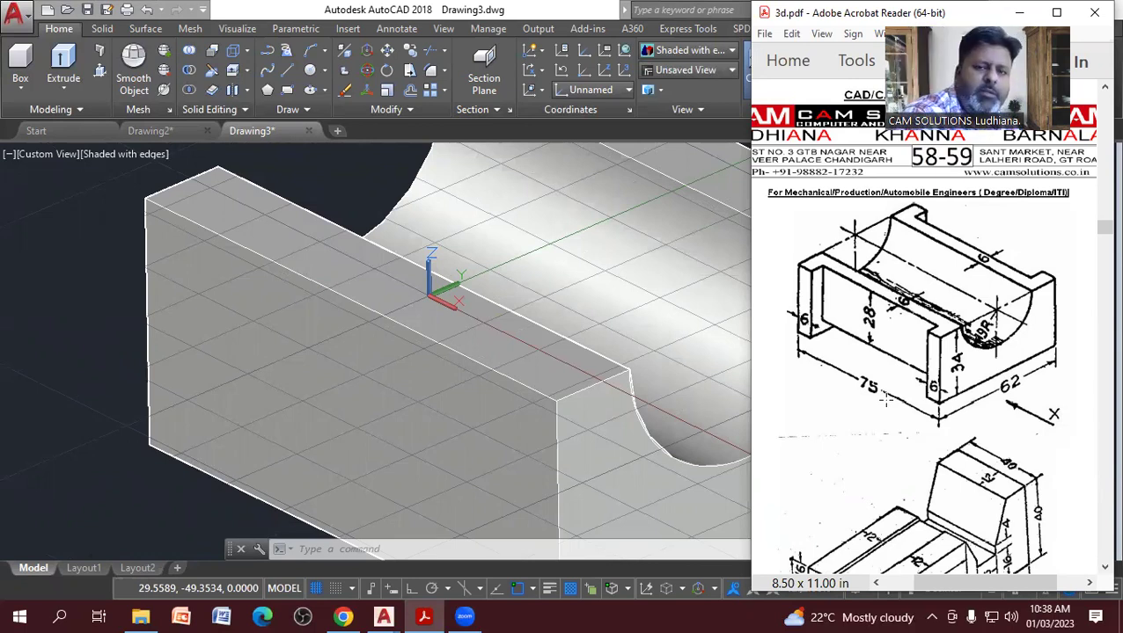
With Ortho on, draw a 6, 6, 63, 6 line rectangle from the front upright's top corner.
left_click(290, 84)
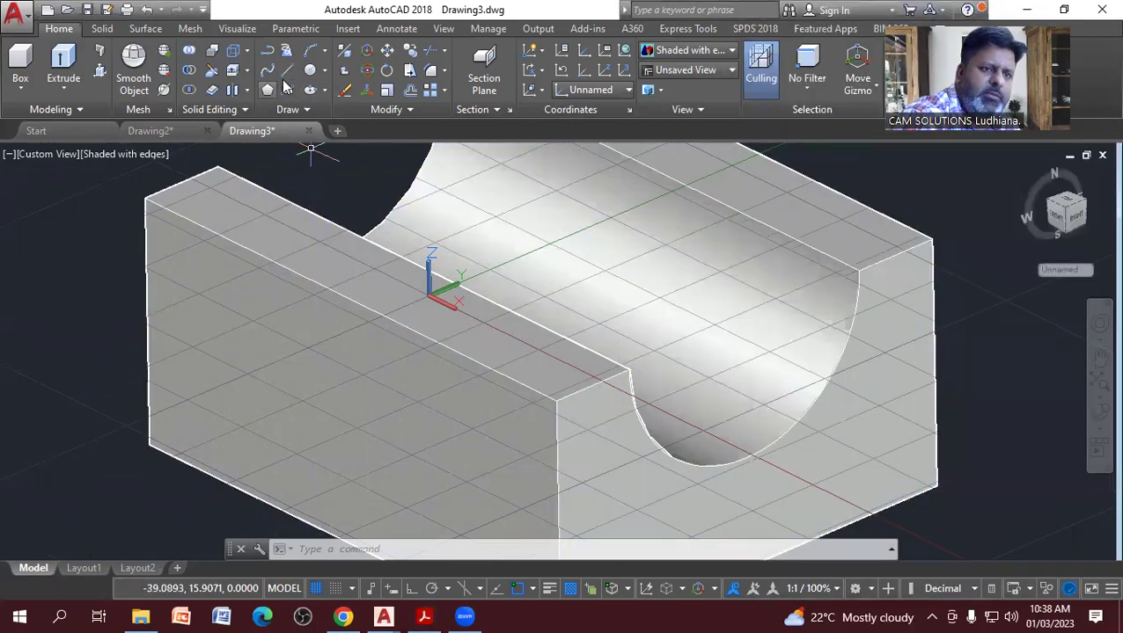
left_click(287, 70)
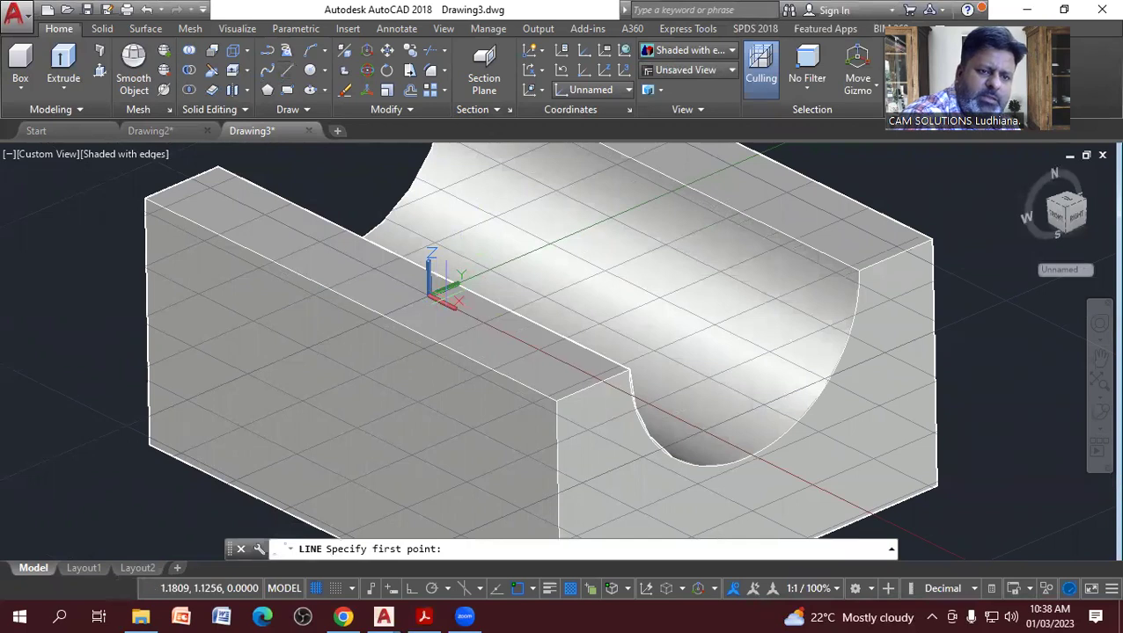
left_click(556, 401)
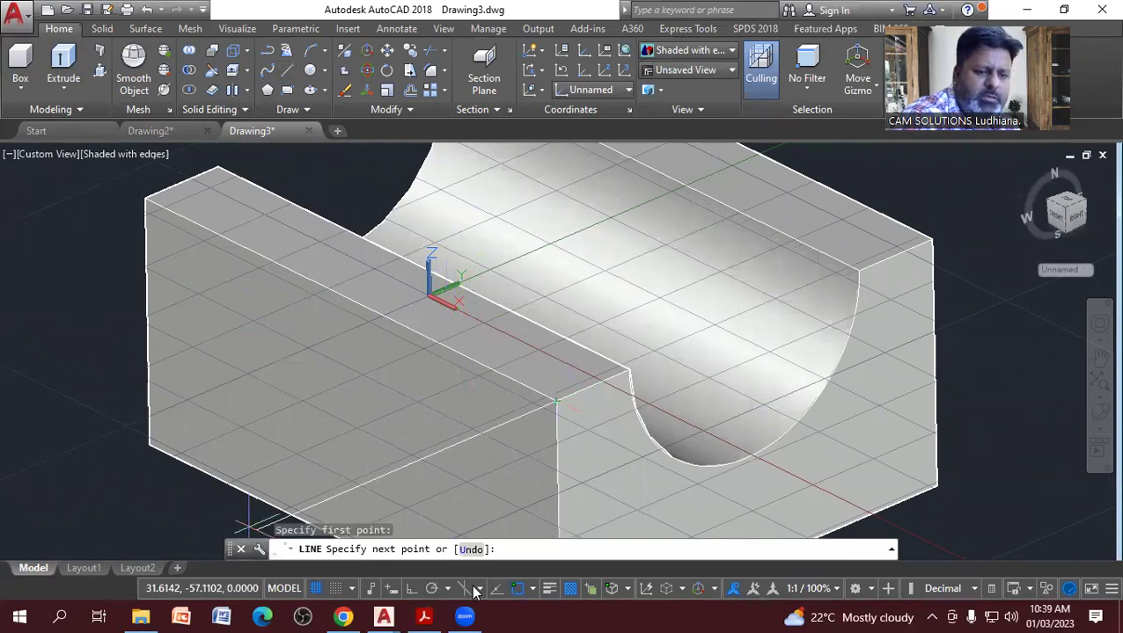
left_click(411, 588)
type("6")
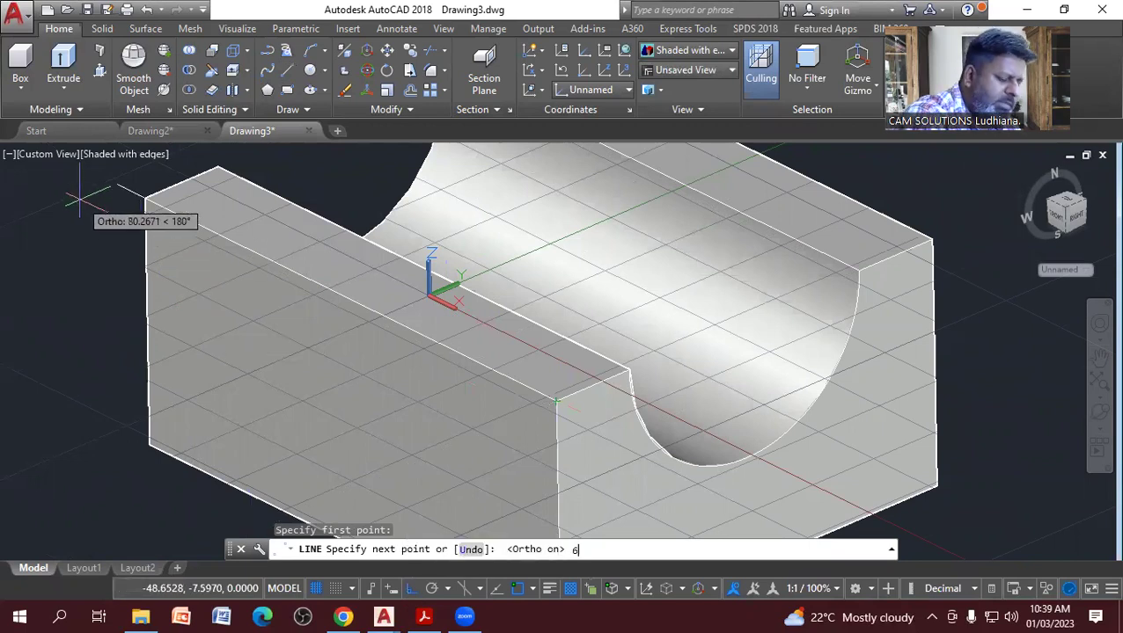
key("Return")
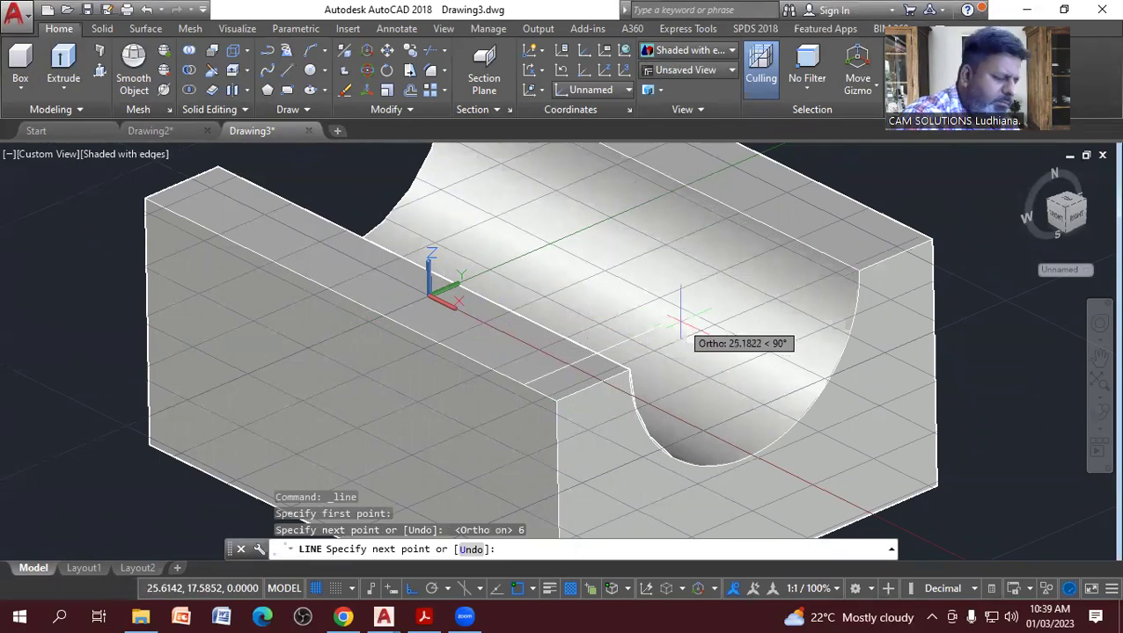
type("6")
key("Return")
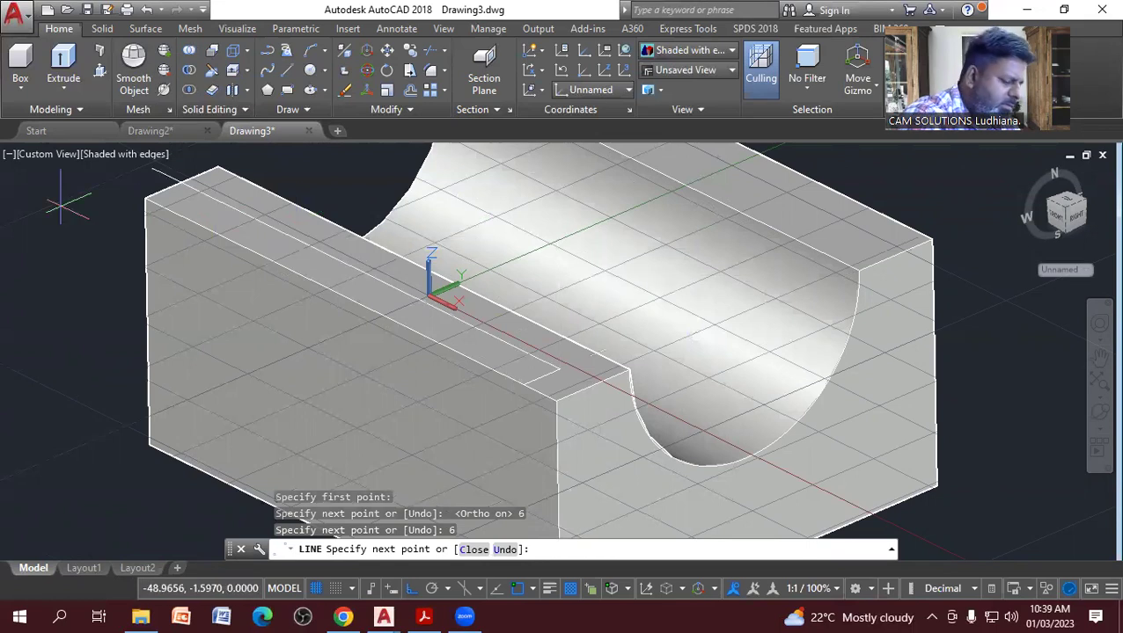
type("3")
key("Return")
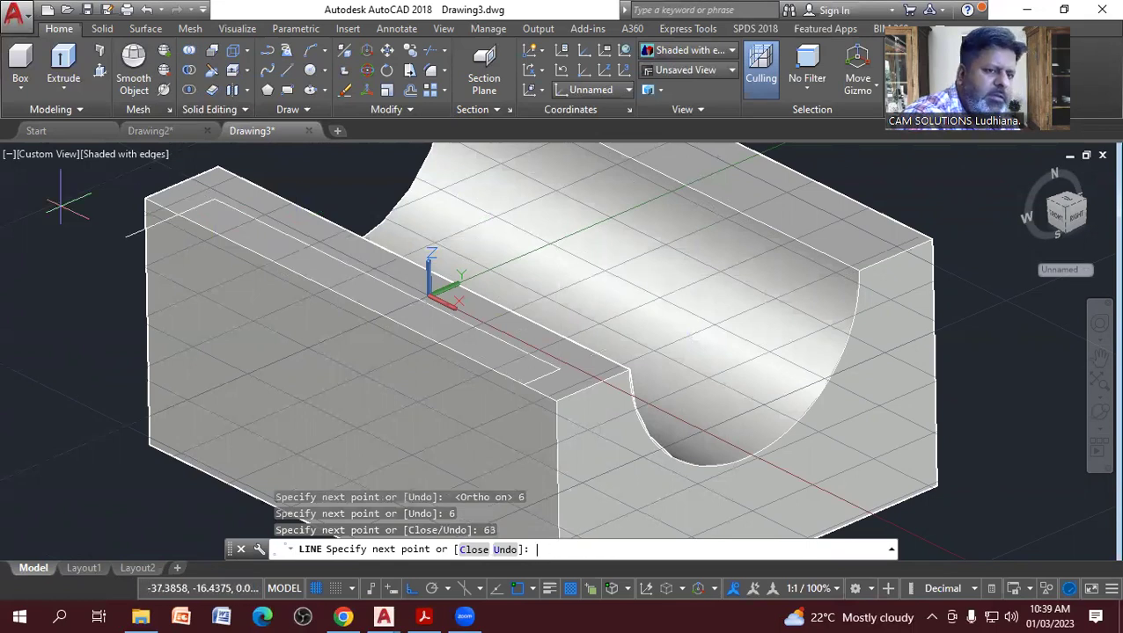
type("6")
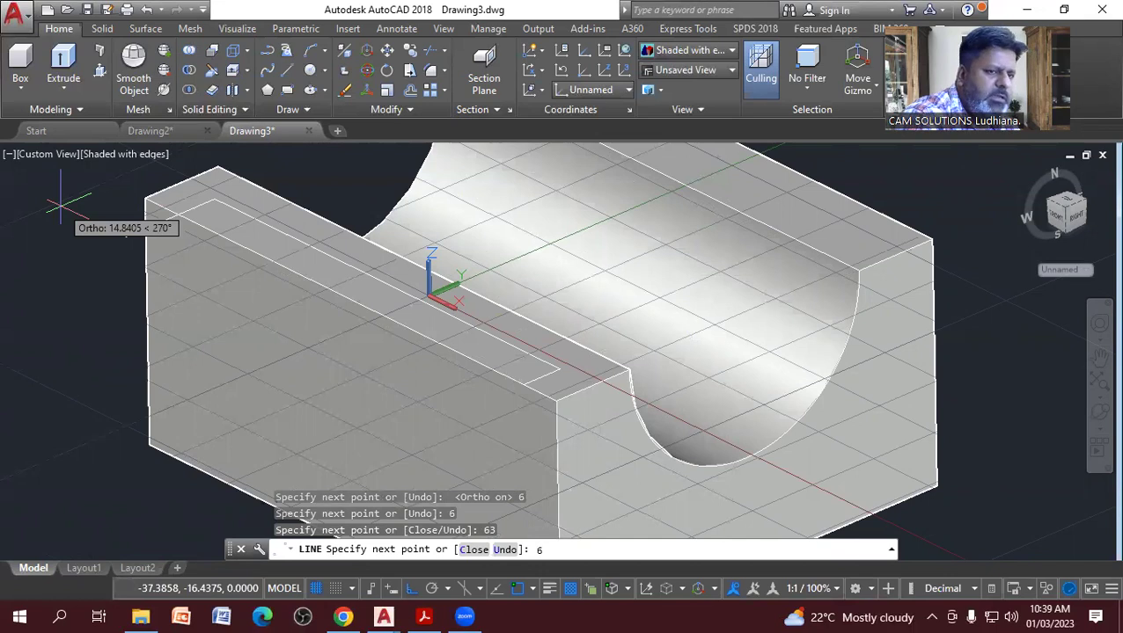
key("Return")
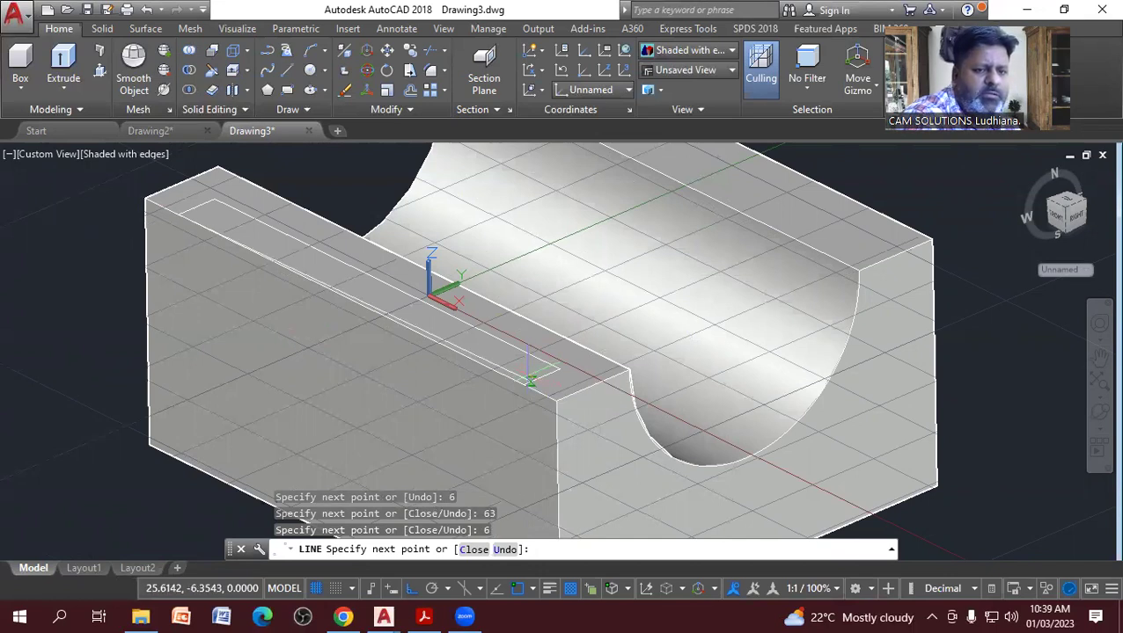
right_click(498, 343)
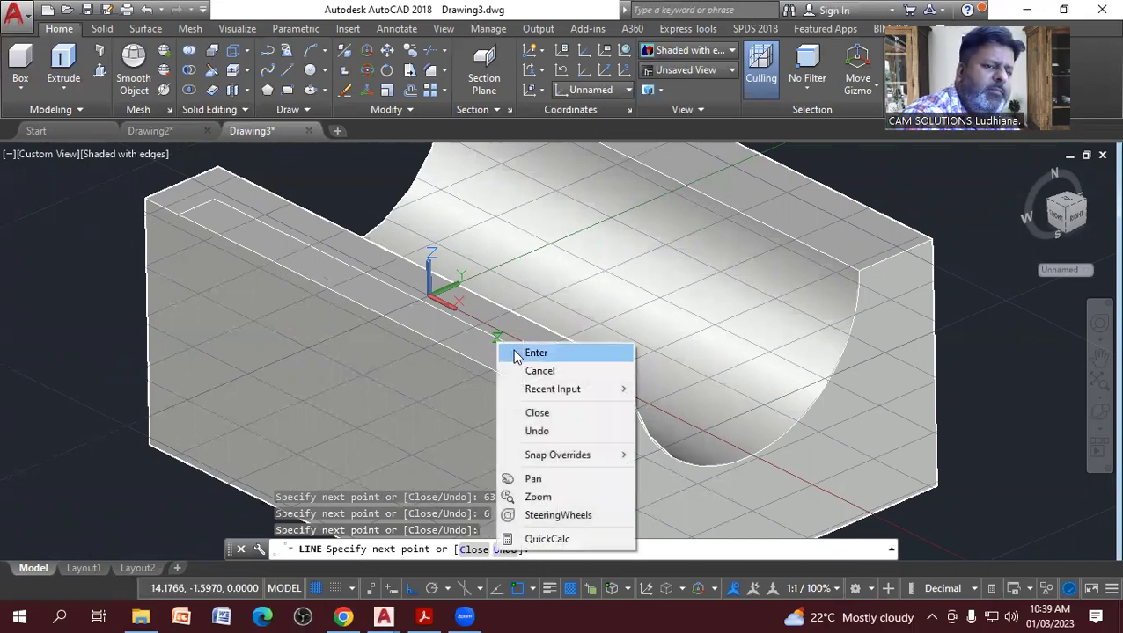
left_click(535, 353)
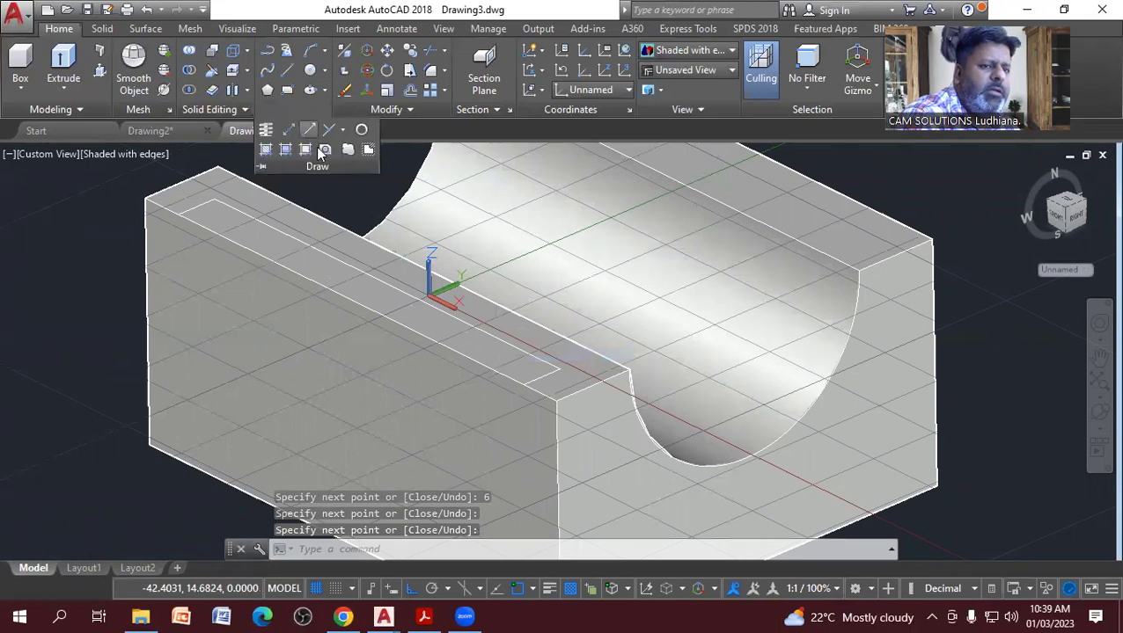
Convert the front rectangle's lines into a region.
left_click(324, 151)
left_click(113, 176)
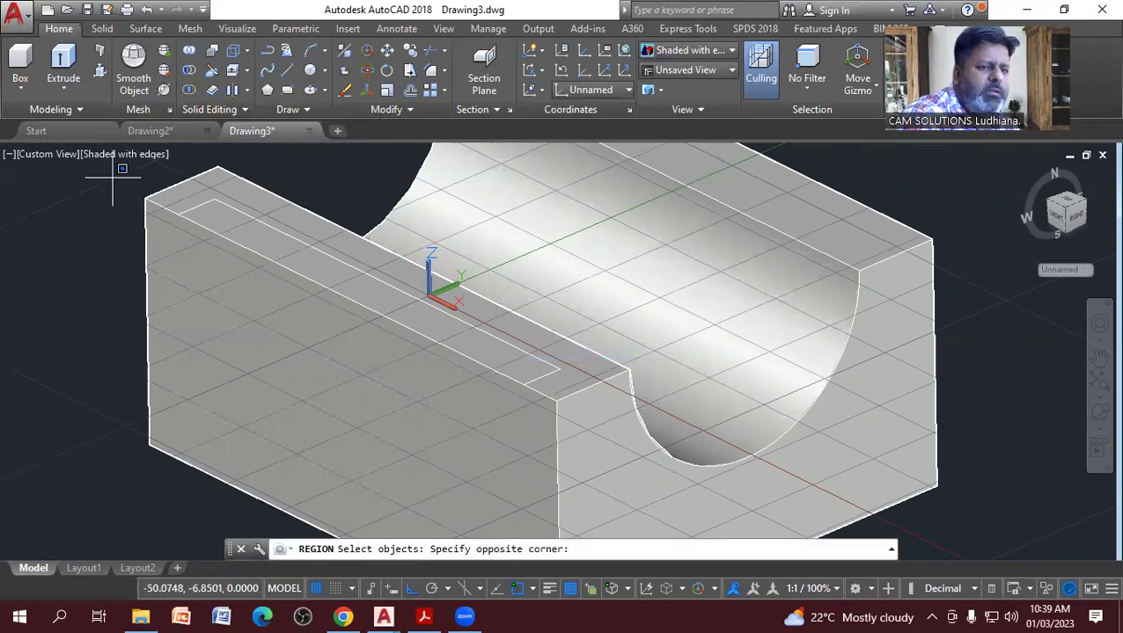
left_click(579, 418)
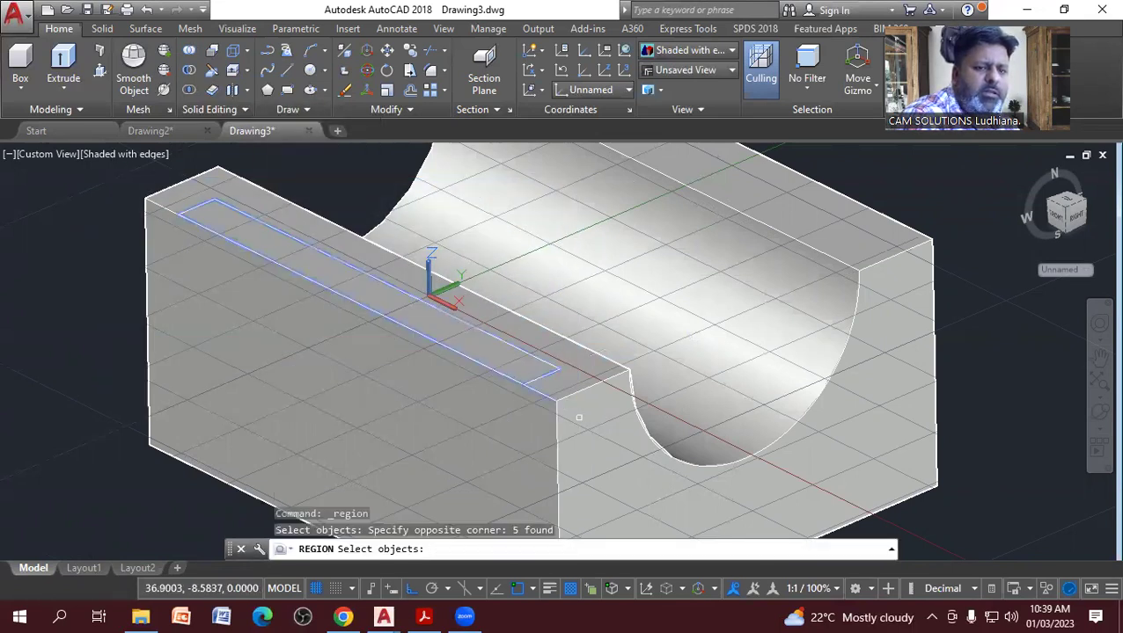
key("Return")
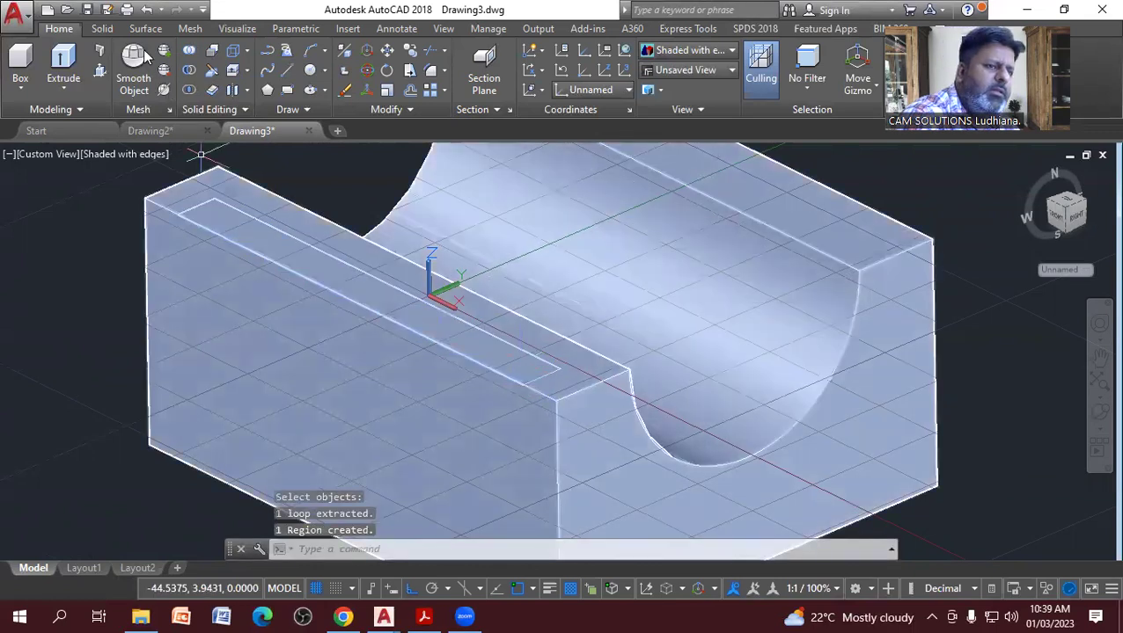
Extrude the region down to the block's base and turn the grid off.
left_click(64, 60)
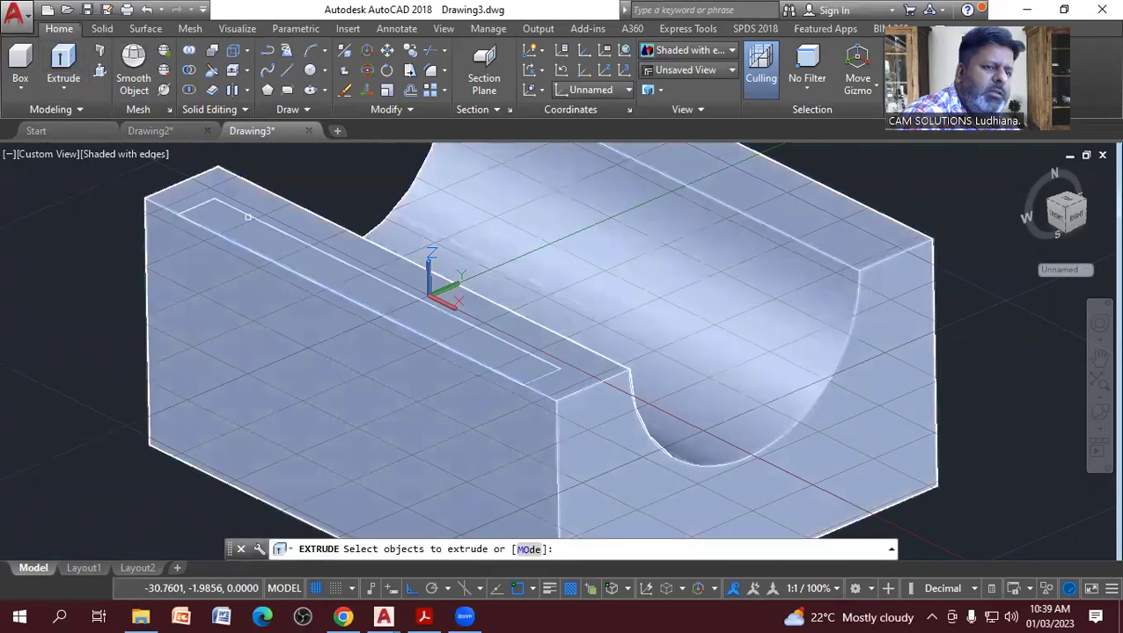
left_click(211, 216)
right_click(112, 275)
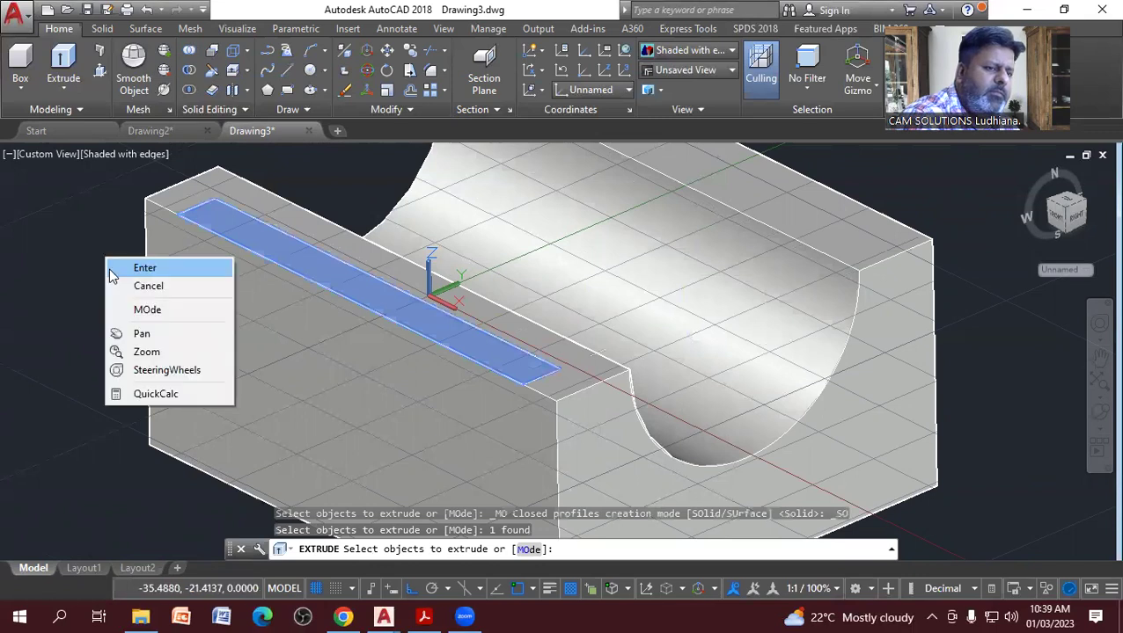
left_click(112, 276)
scroll(115, 281, "down", 3)
scroll(123, 290, "down", 1)
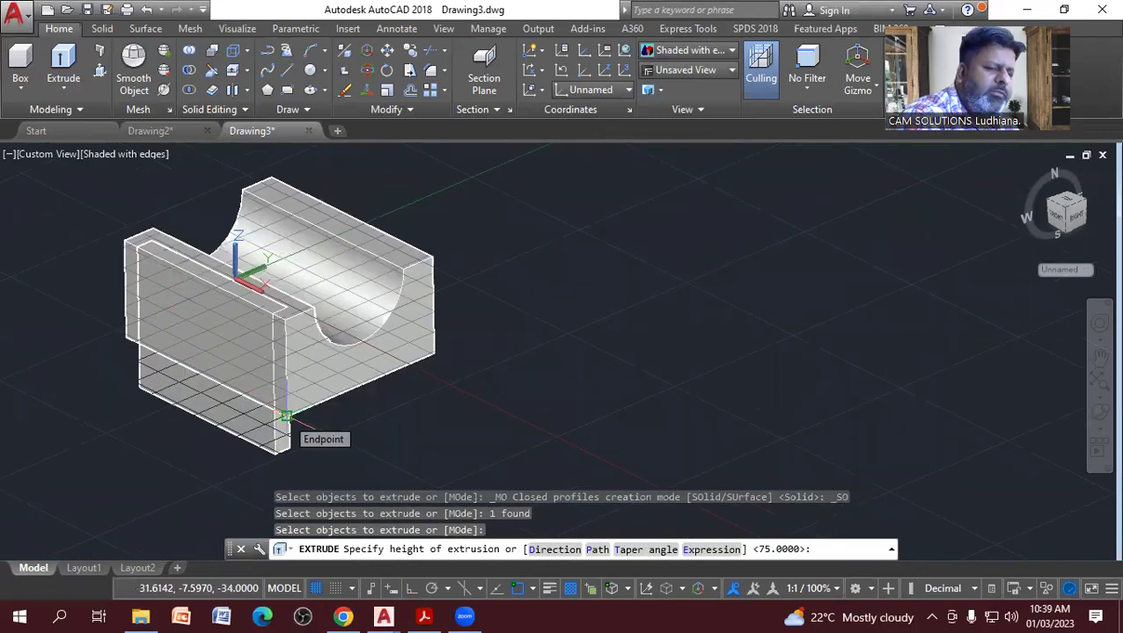
left_click(286, 417)
right_click(280, 429)
left_click(248, 429)
left_click(215, 433)
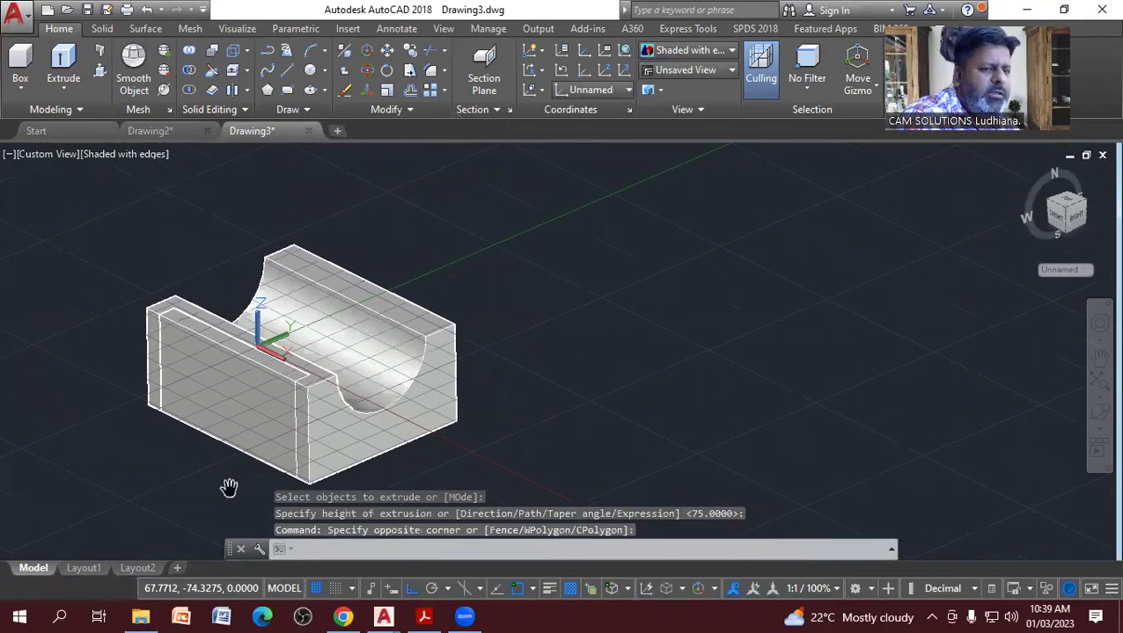
scroll(224, 483, "up", 3)
middle_click_drag(225, 484, 307, 474)
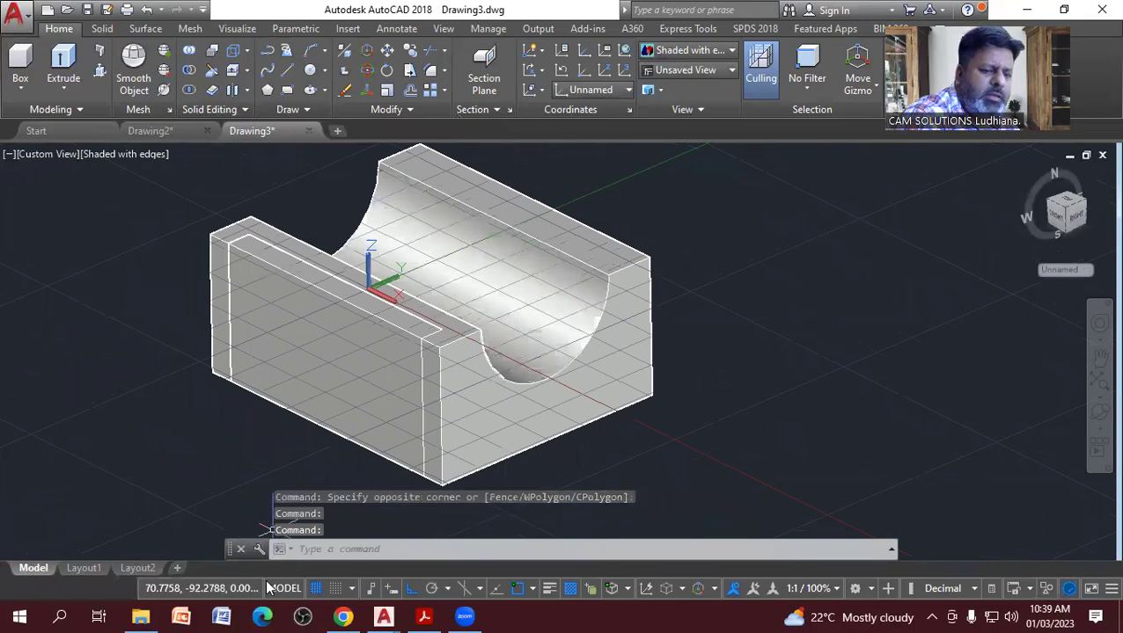
left_click(314, 588)
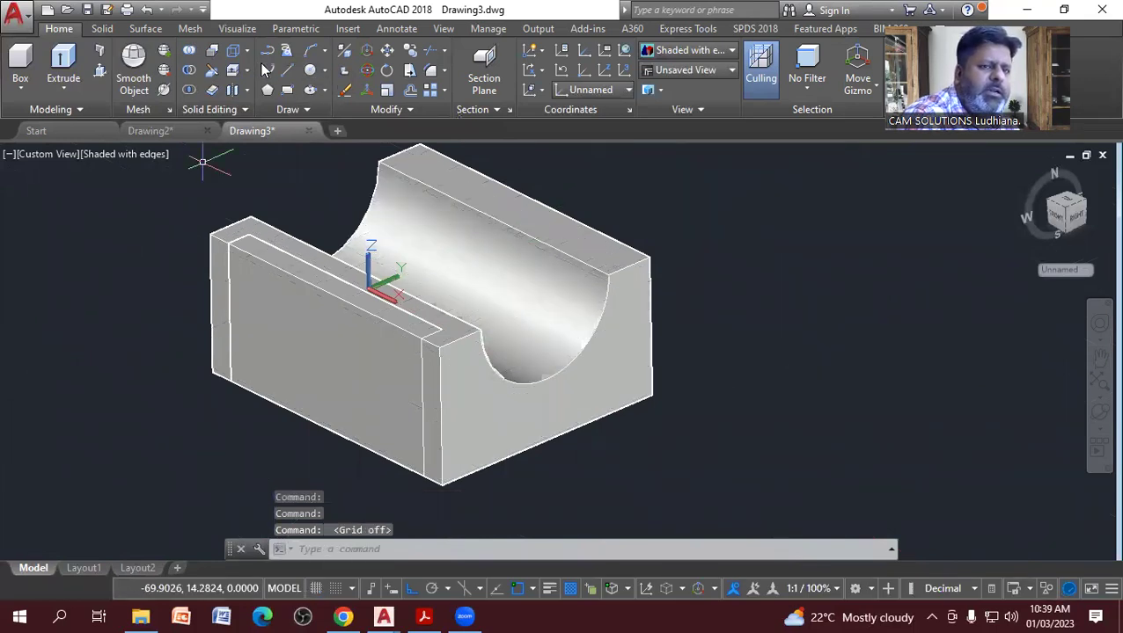
Subtract the extruded strip from the saddle block.
left_click(189, 69)
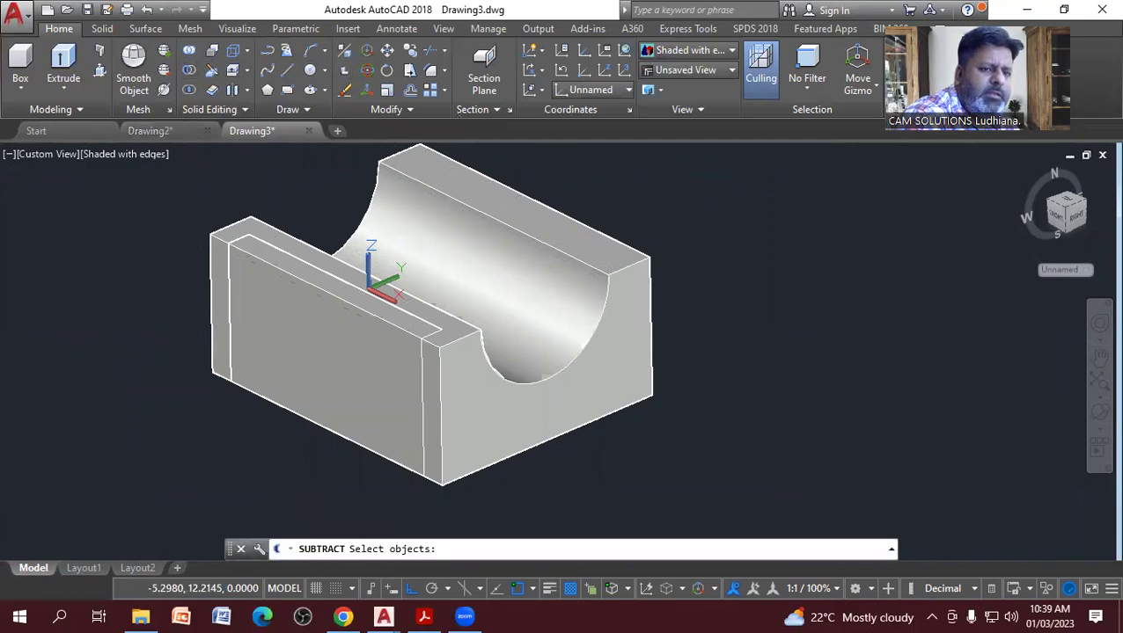
left_click(456, 235)
key("Return")
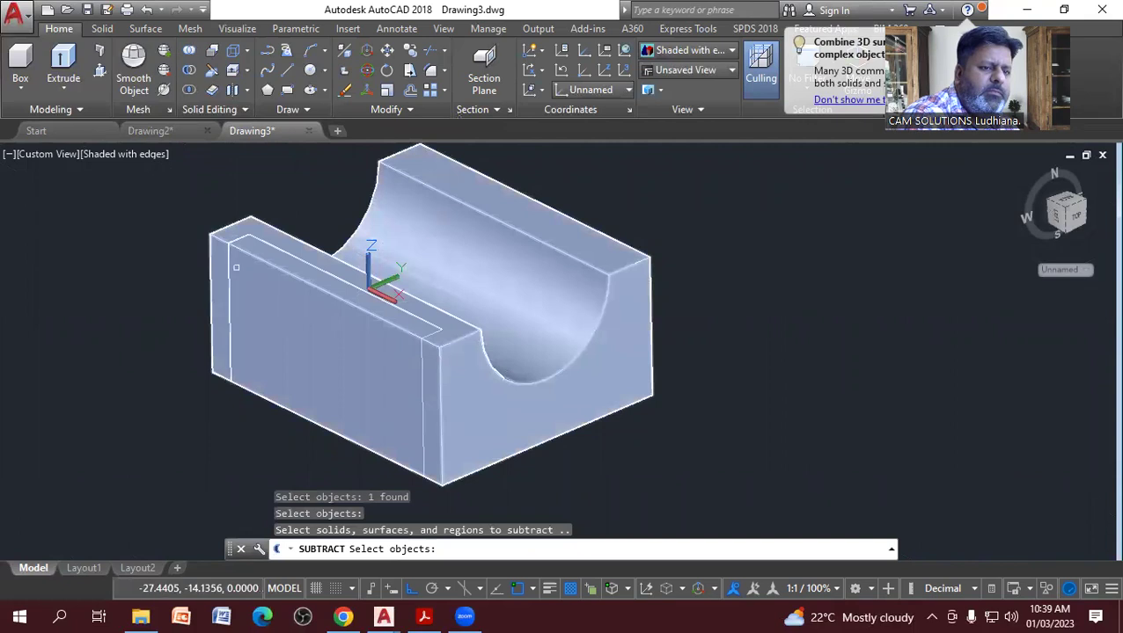
left_click(229, 264)
key("Return")
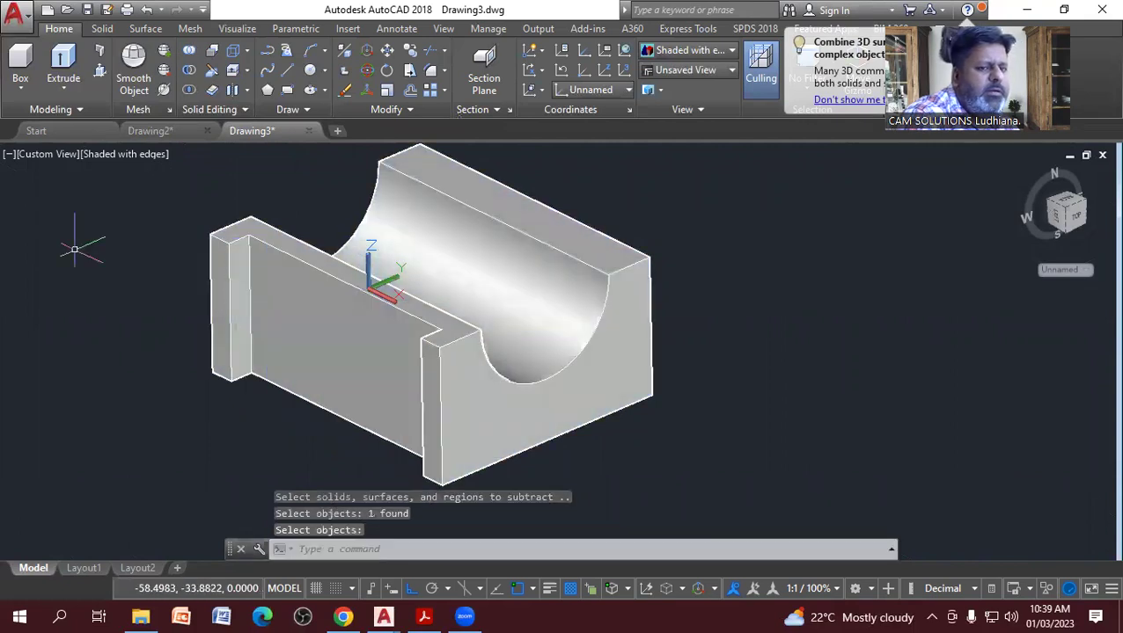
middle_click_drag(74, 249, 11, 301)
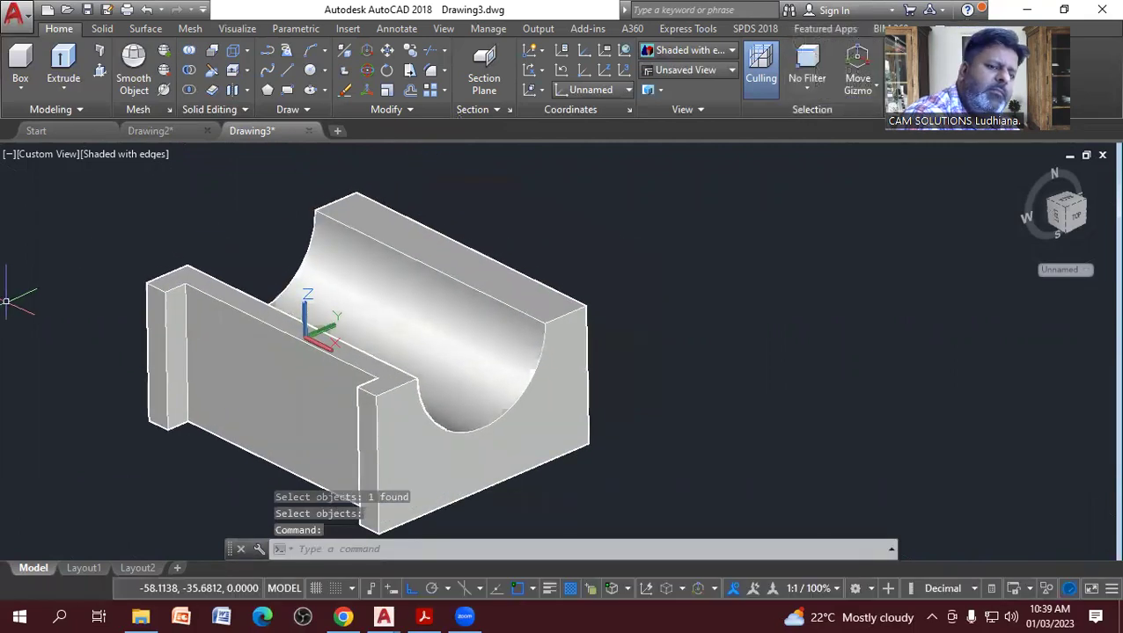
Draw the 6, 6, 63, 6 line outline from the rear upright's top corner.
left_click(287, 70)
left_click(586, 306)
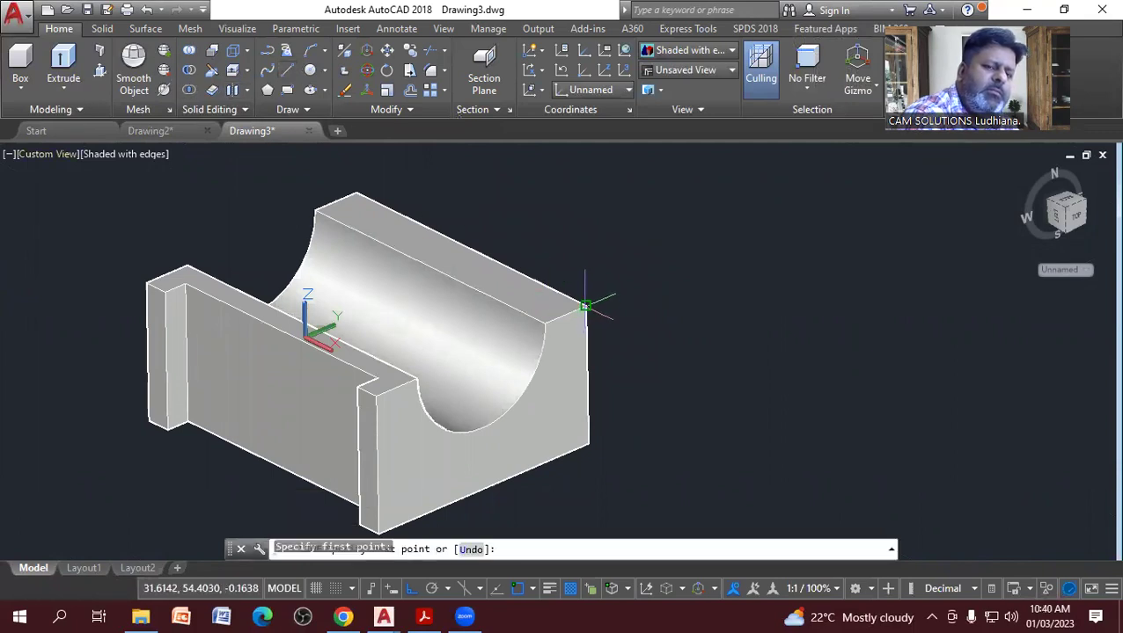
type("6")
key("Return")
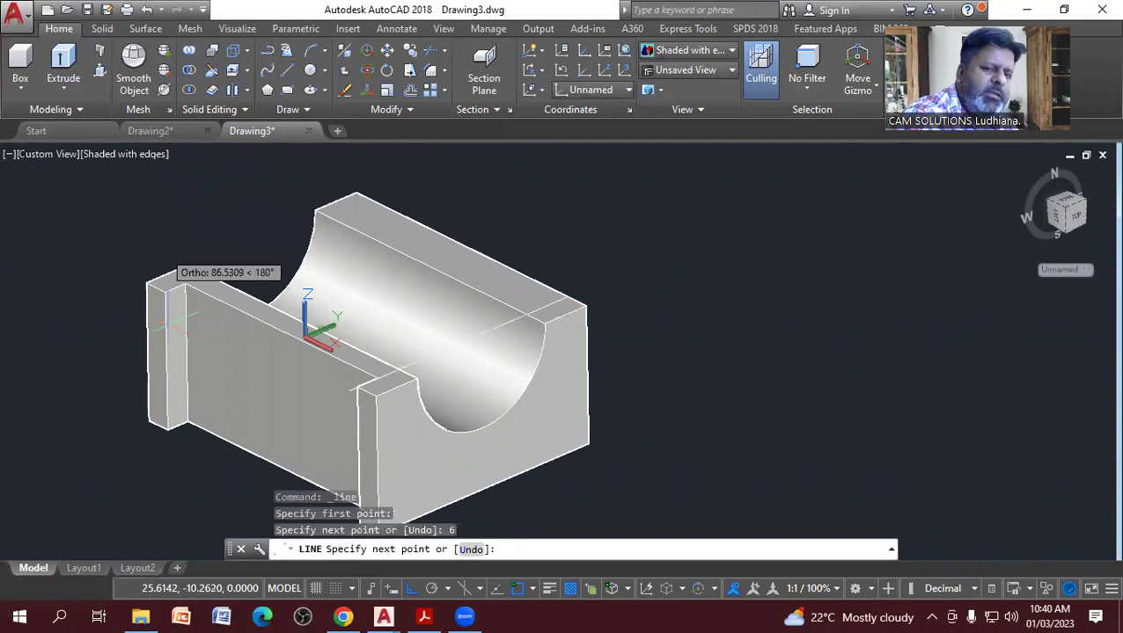
type("6")
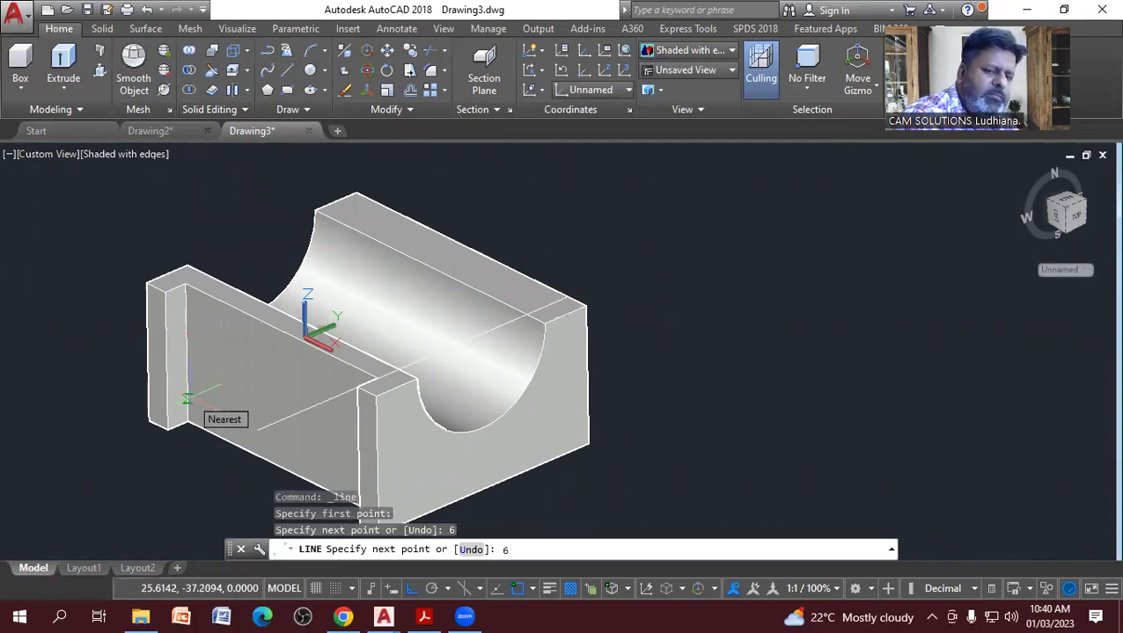
key("Return")
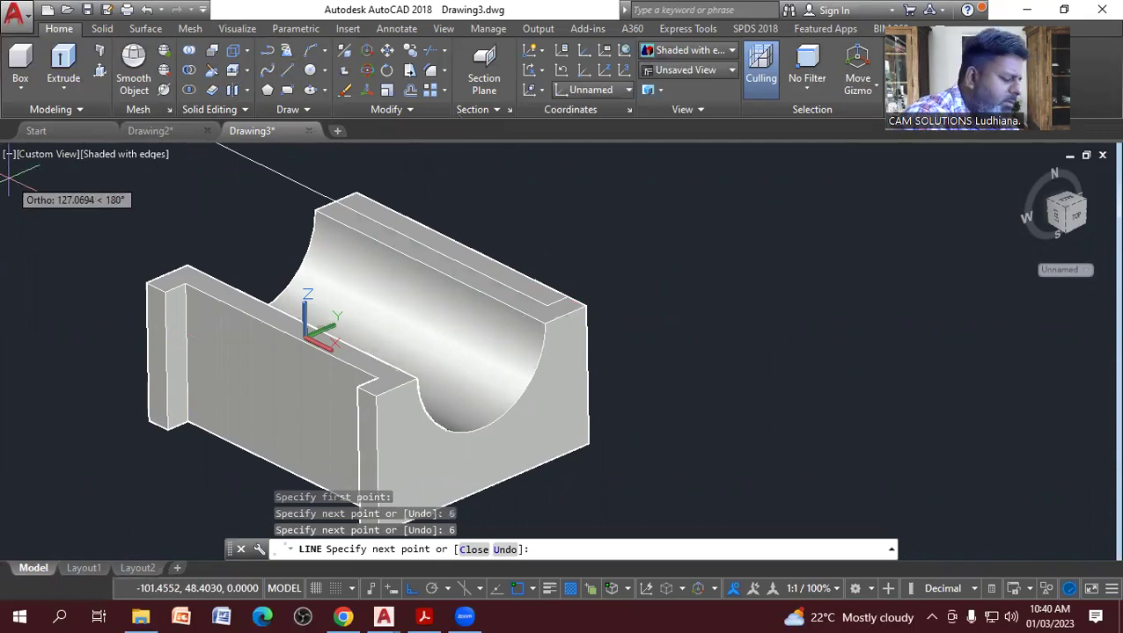
type("3")
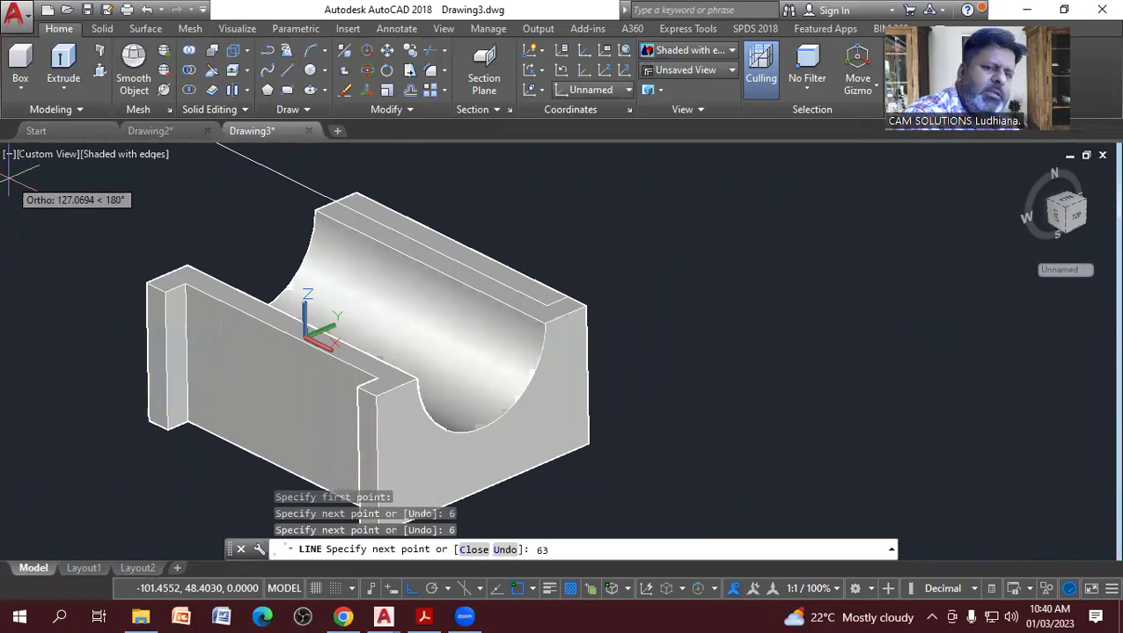
key("Return")
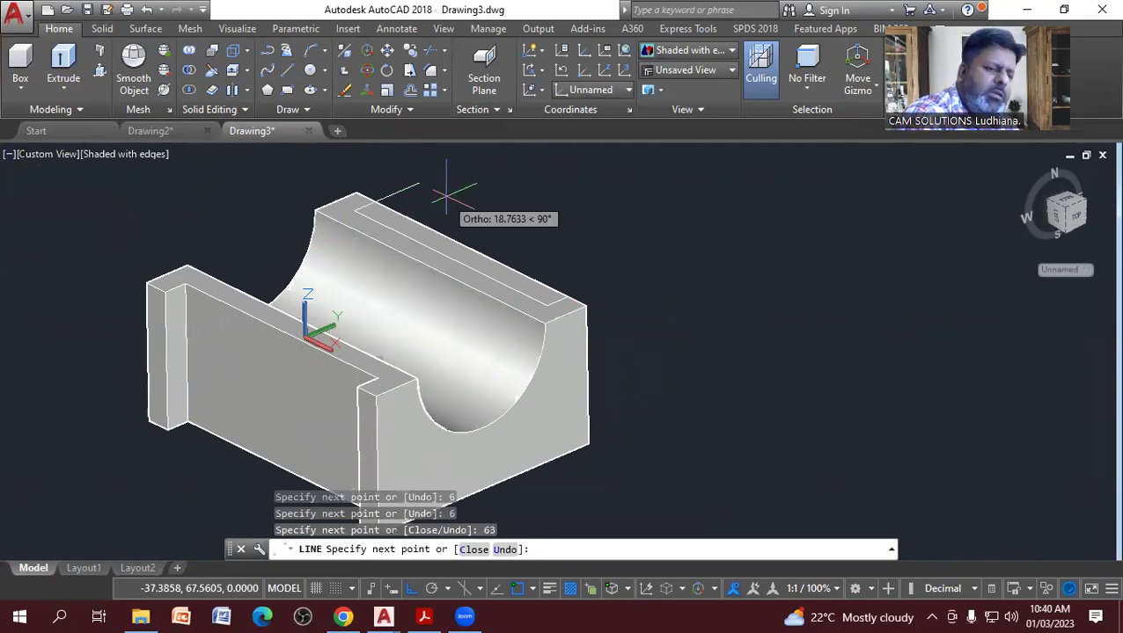
type("6")
key("Return")
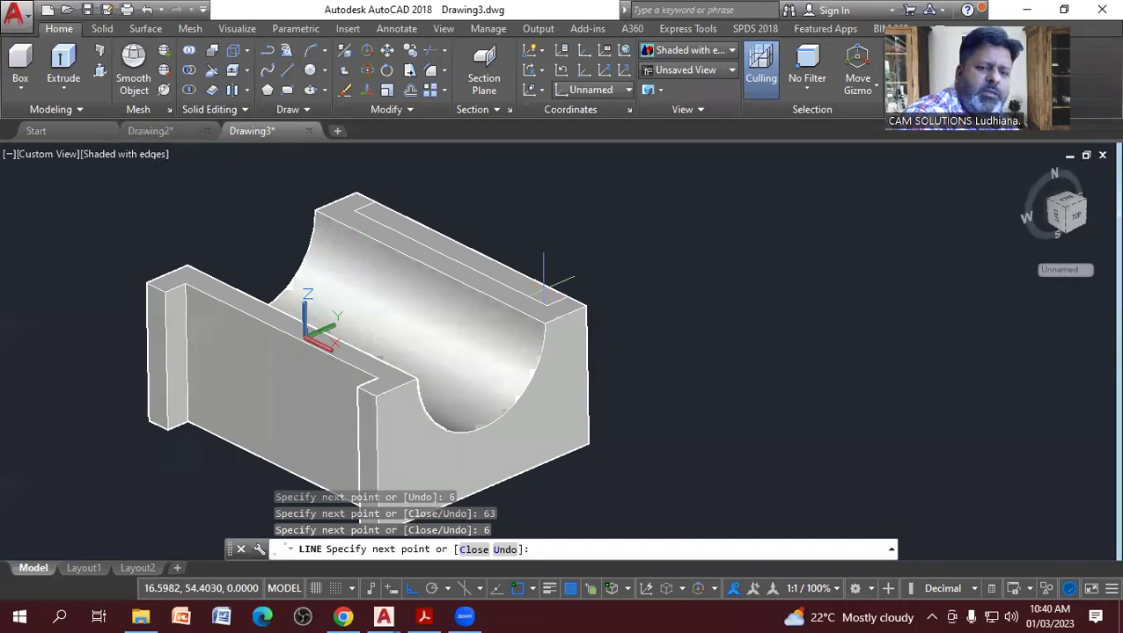
Convert the rear strip outline into a region.
left_click(299, 109)
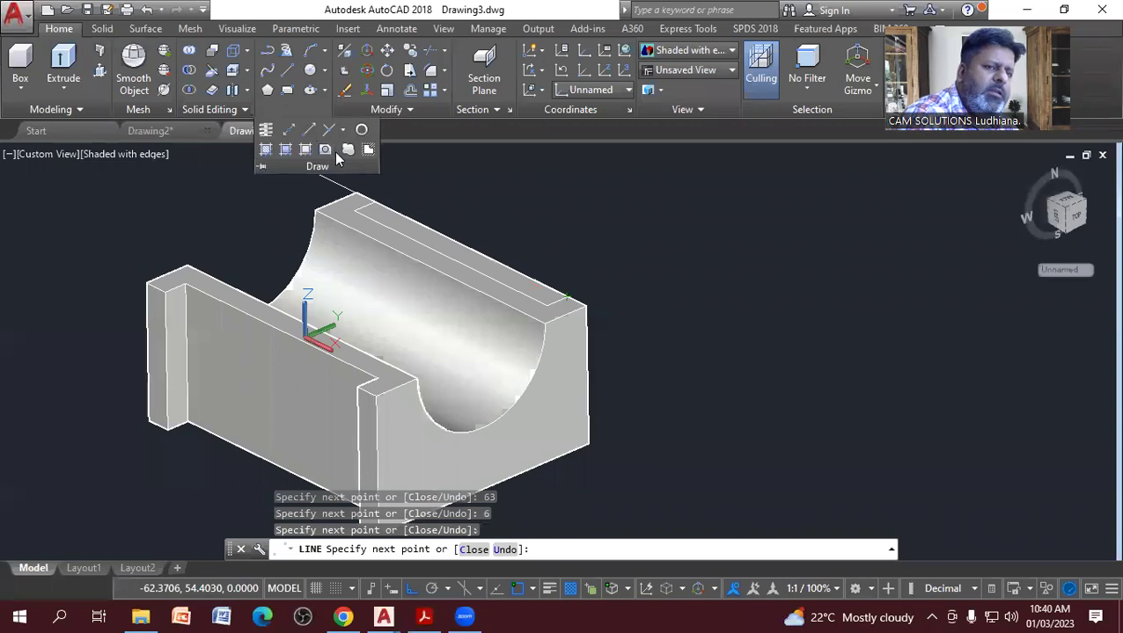
left_click(285, 149)
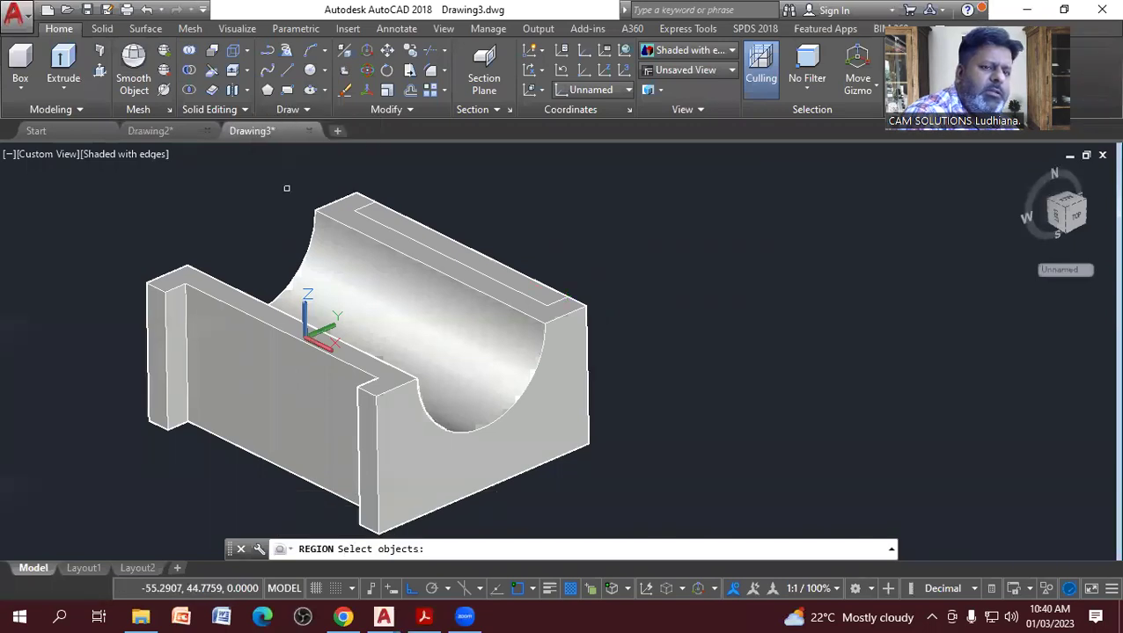
left_click_drag(286, 187, 519, 283)
key("Return")
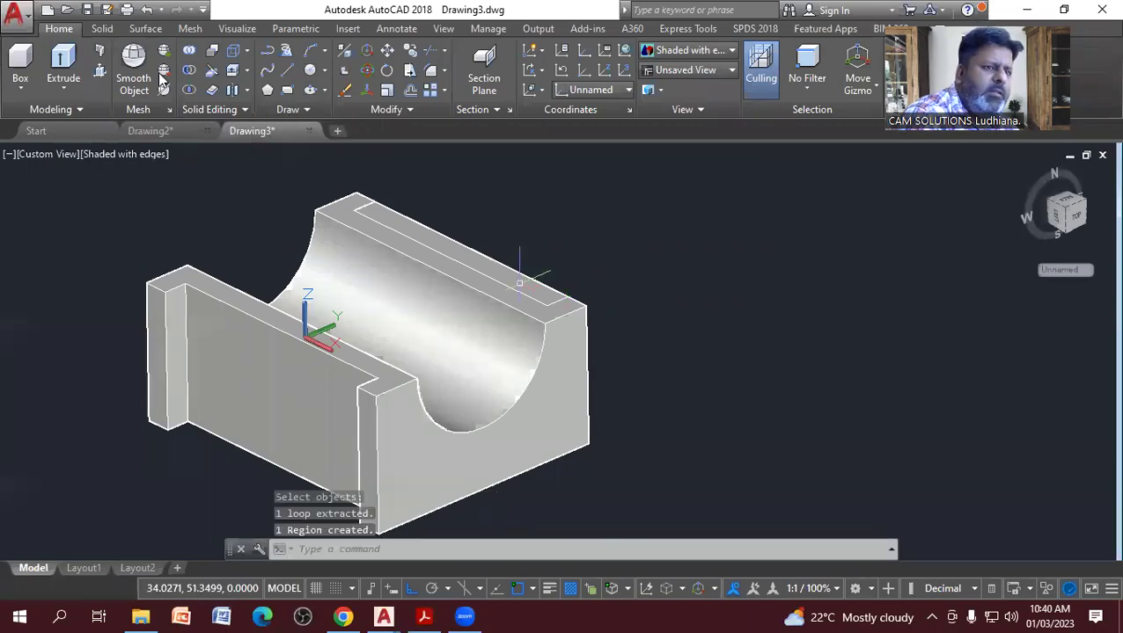
Extrude the rear region downward using the default height.
left_click(63, 61)
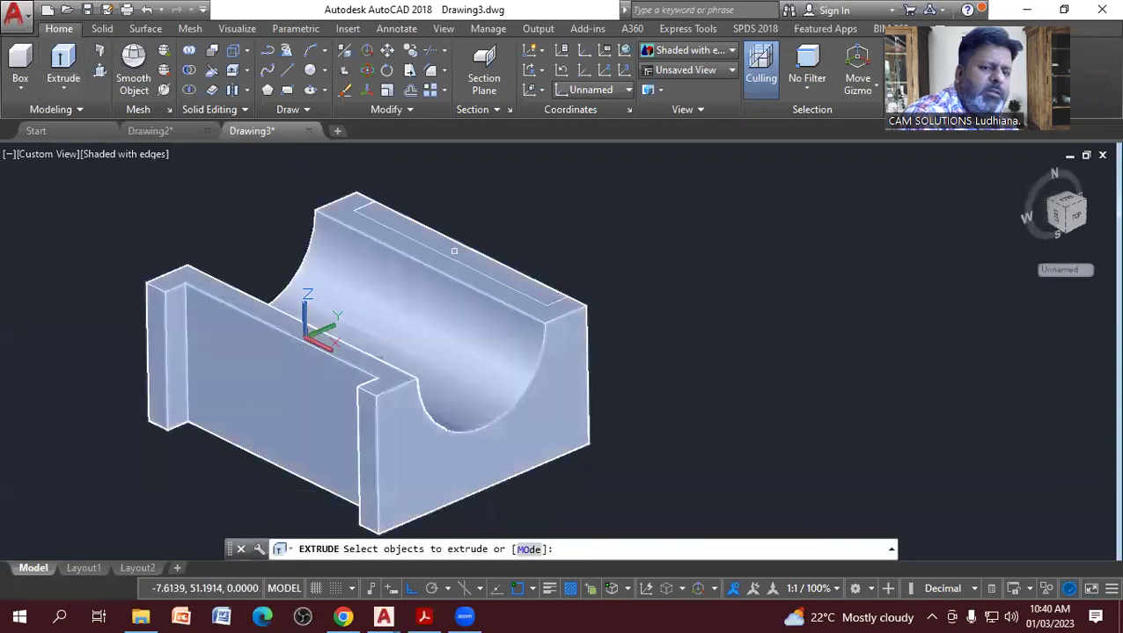
left_click(454, 253)
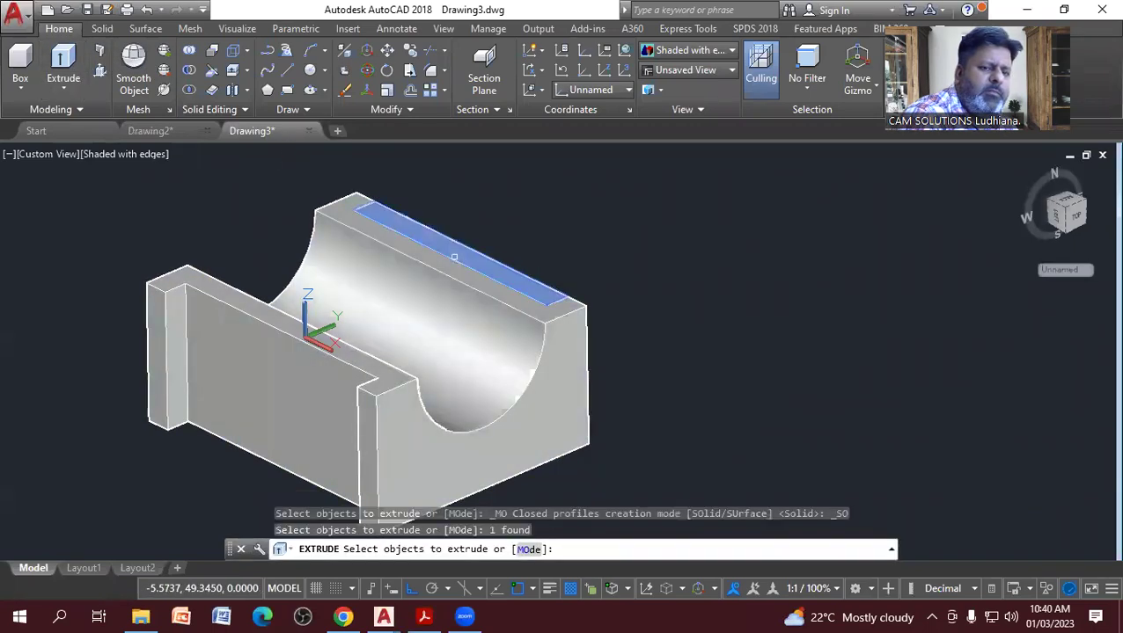
right_click(491, 228)
left_click(530, 236)
scroll(574, 346, "down", 2)
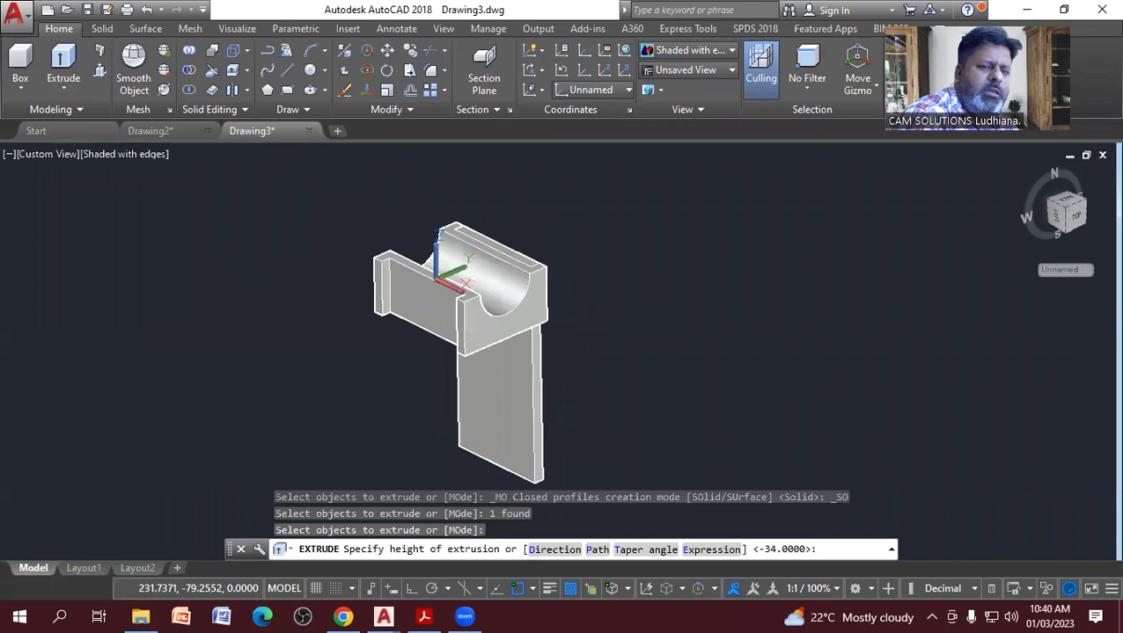
middle_click_drag(538, 313, 393, 300)
left_click(394, 302)
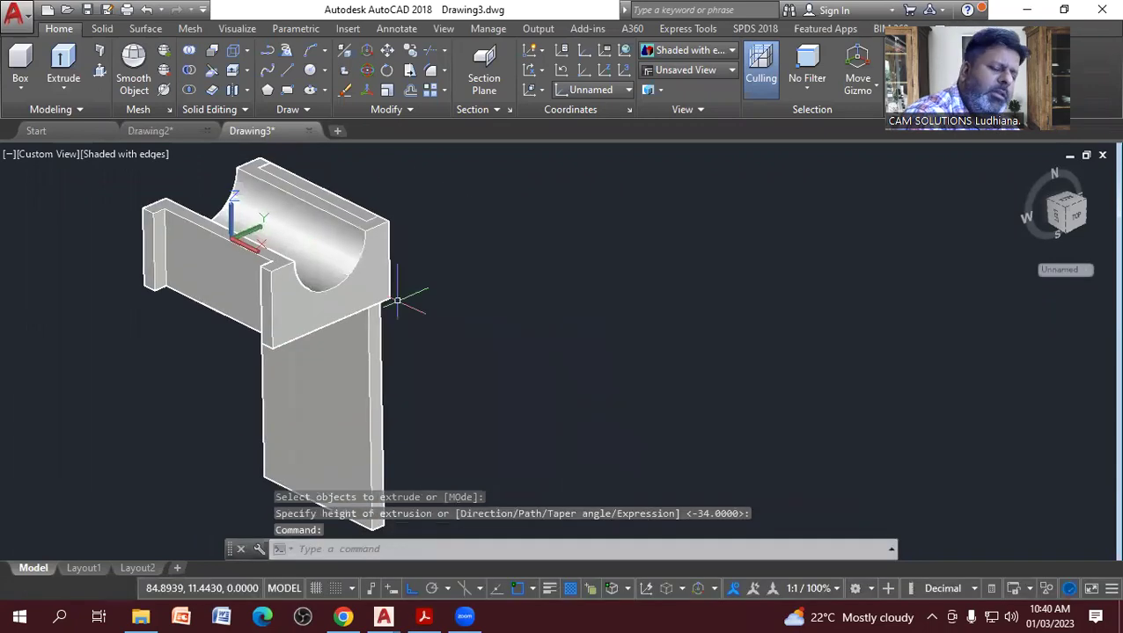
middle_click_drag(397, 393, 536, 386)
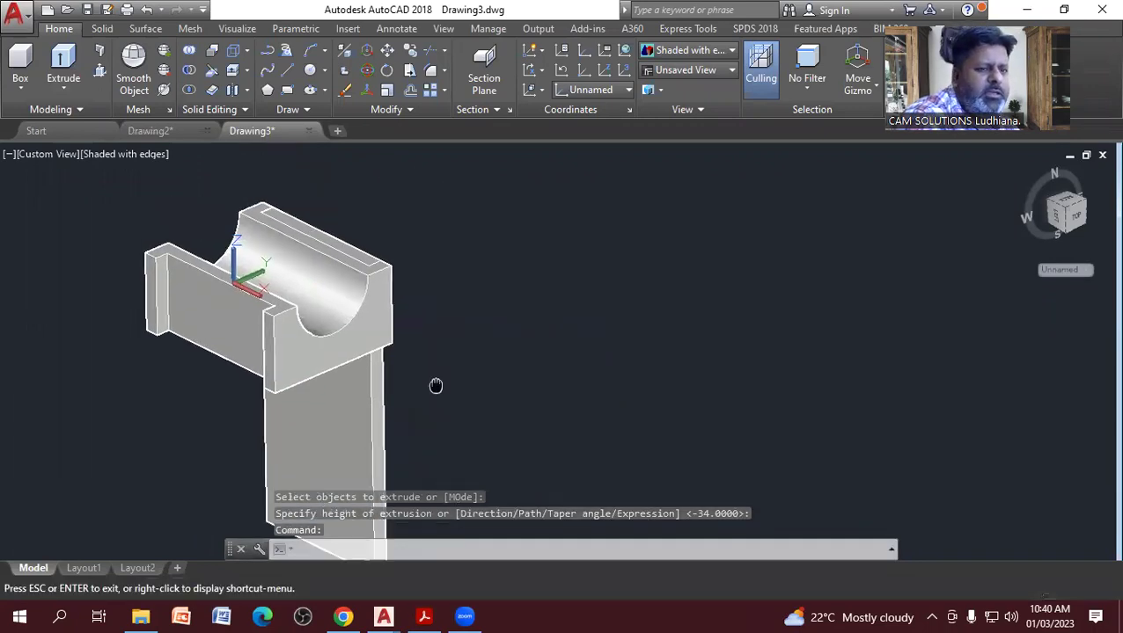
Subtract the rear strip from the saddle block and bring up the 3d.pdf reference.
left_click(189, 71)
left_click(264, 290)
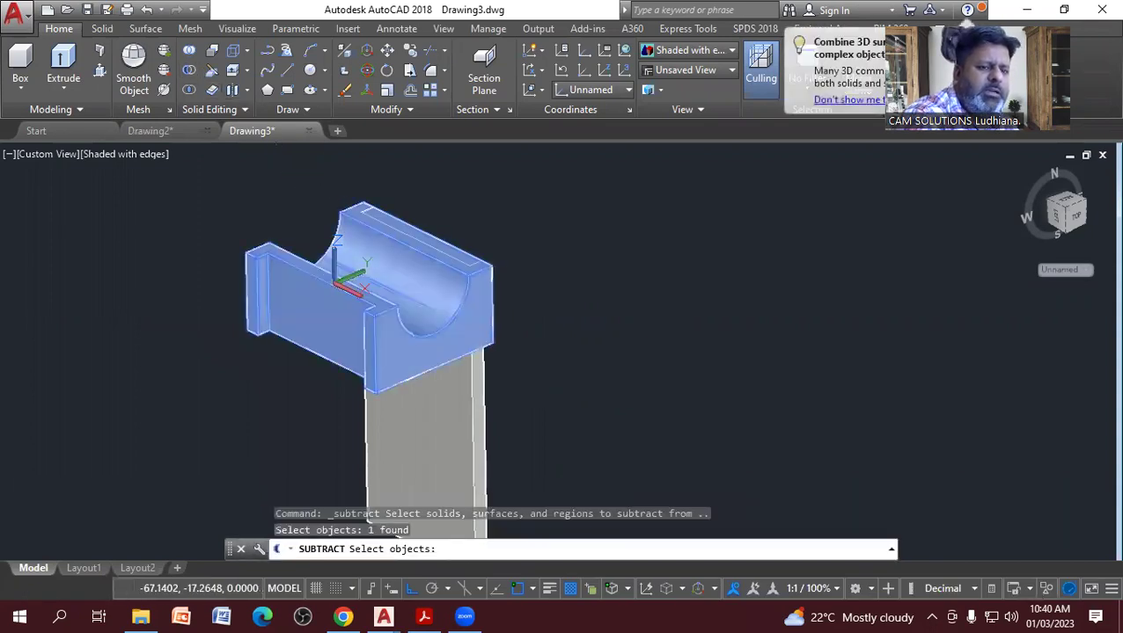
key("Return")
left_click(418, 411)
key("Return")
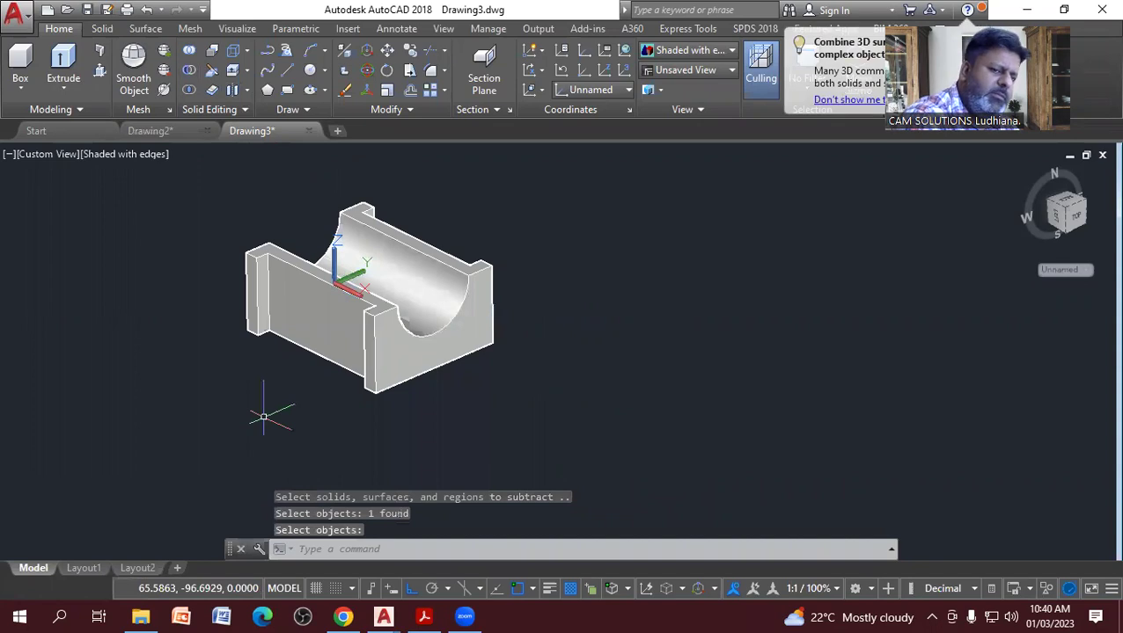
middle_click_drag(188, 364, 230, 396)
key("Return")
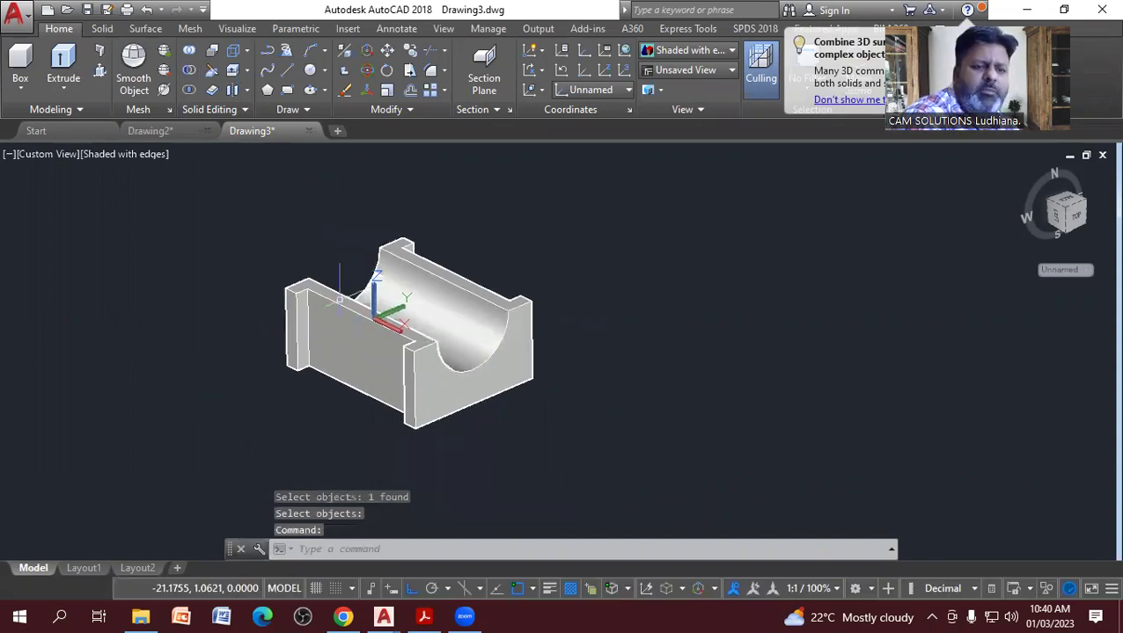
scroll(213, 422, "up", 1)
scroll(220, 437, "up", 1)
middle_click_drag(220, 438, 225, 434)
key("Escape")
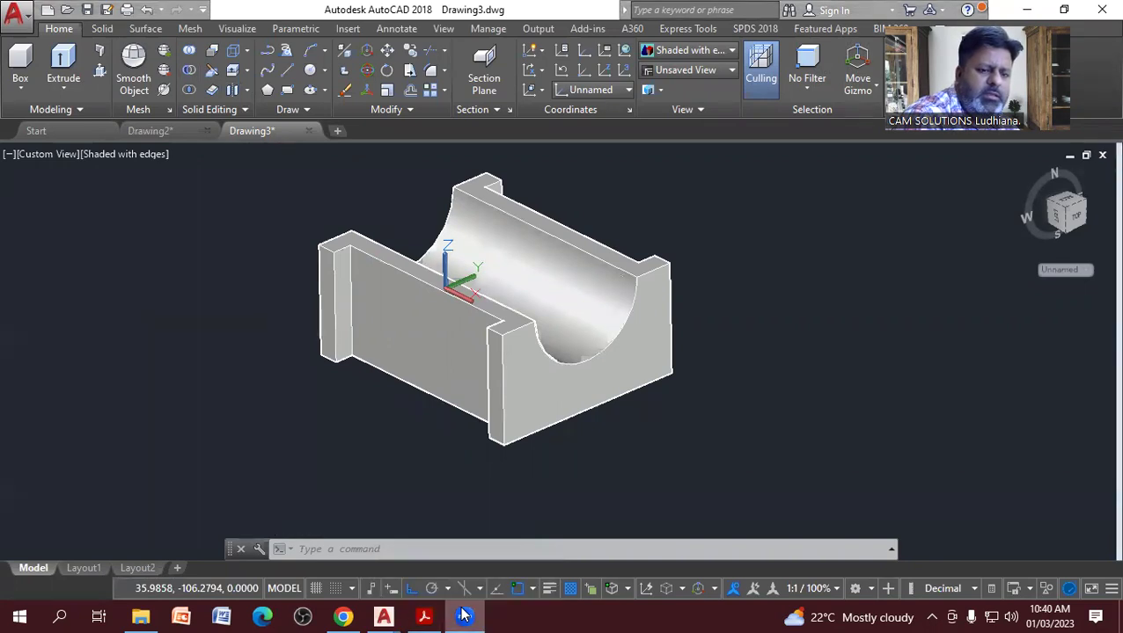
left_click(426, 616)
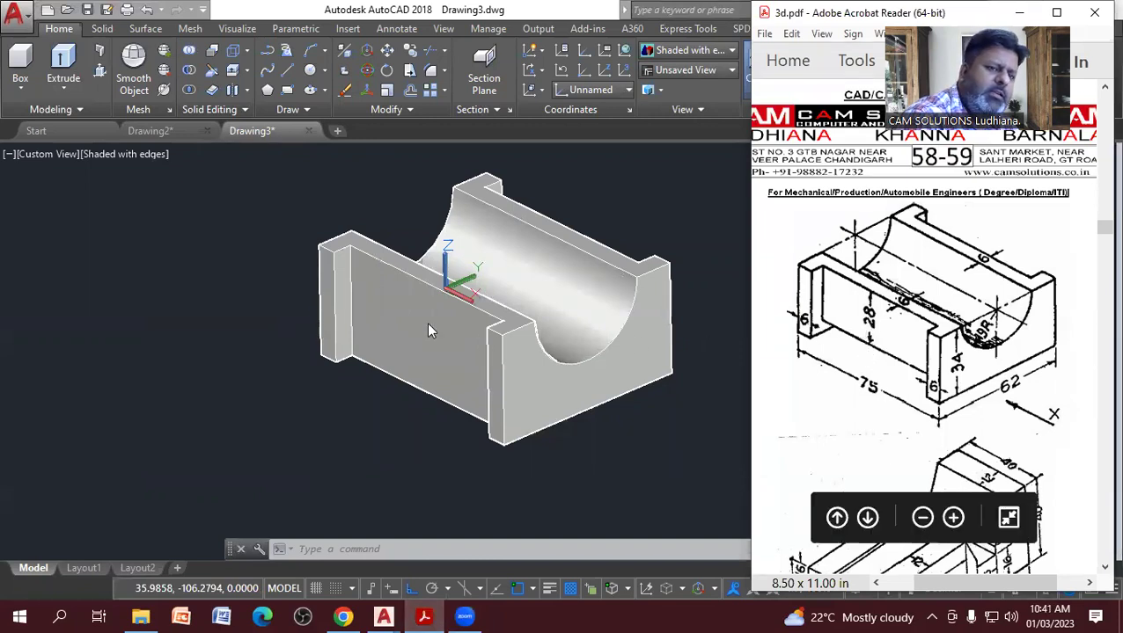
left_click(298, 110)
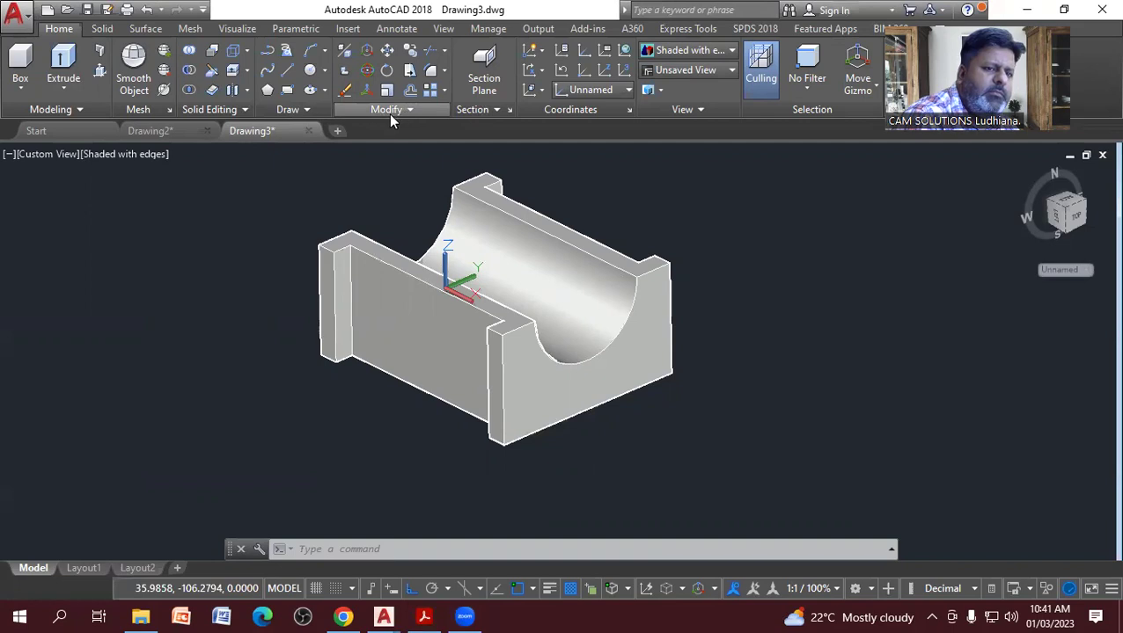
left_click(298, 111)
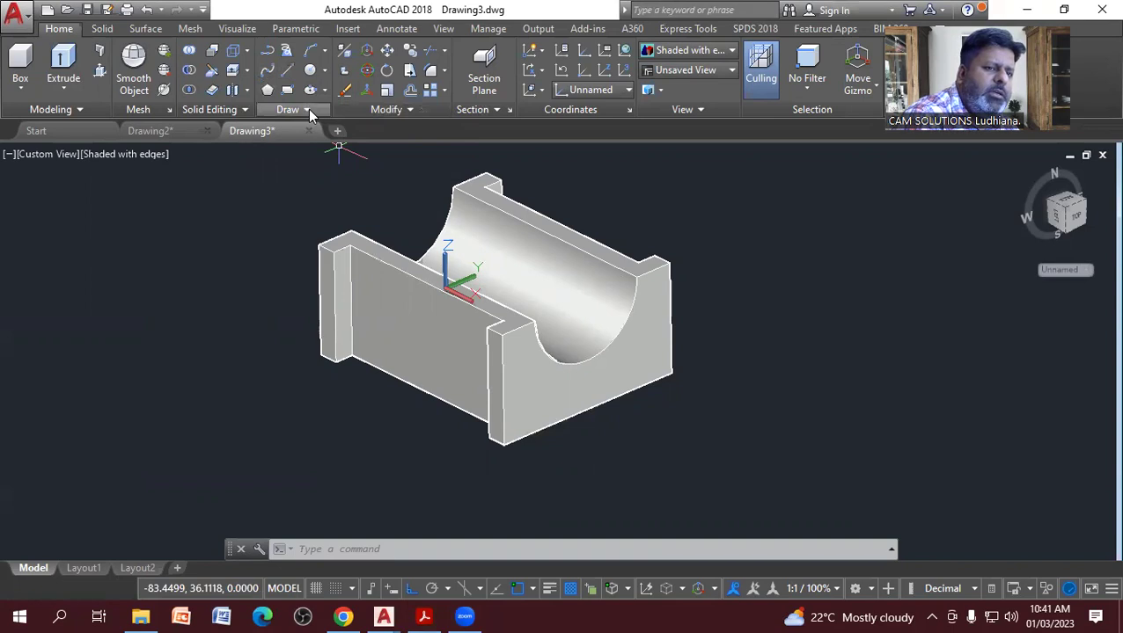
Align the UCS to the block's front face.
left_click(533, 89)
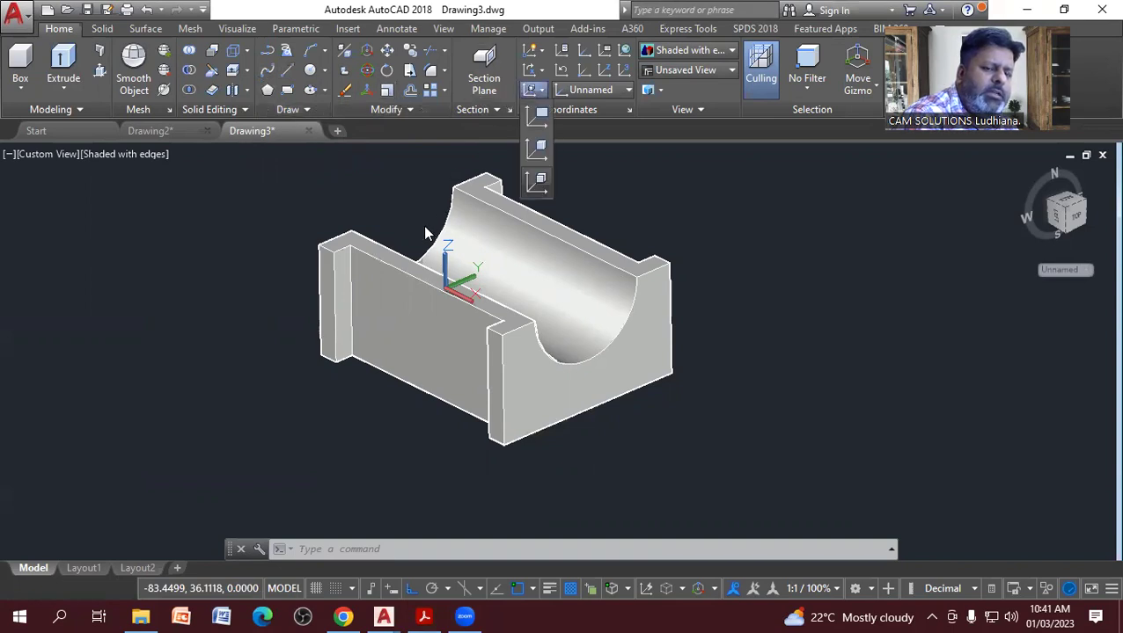
left_click(539, 181)
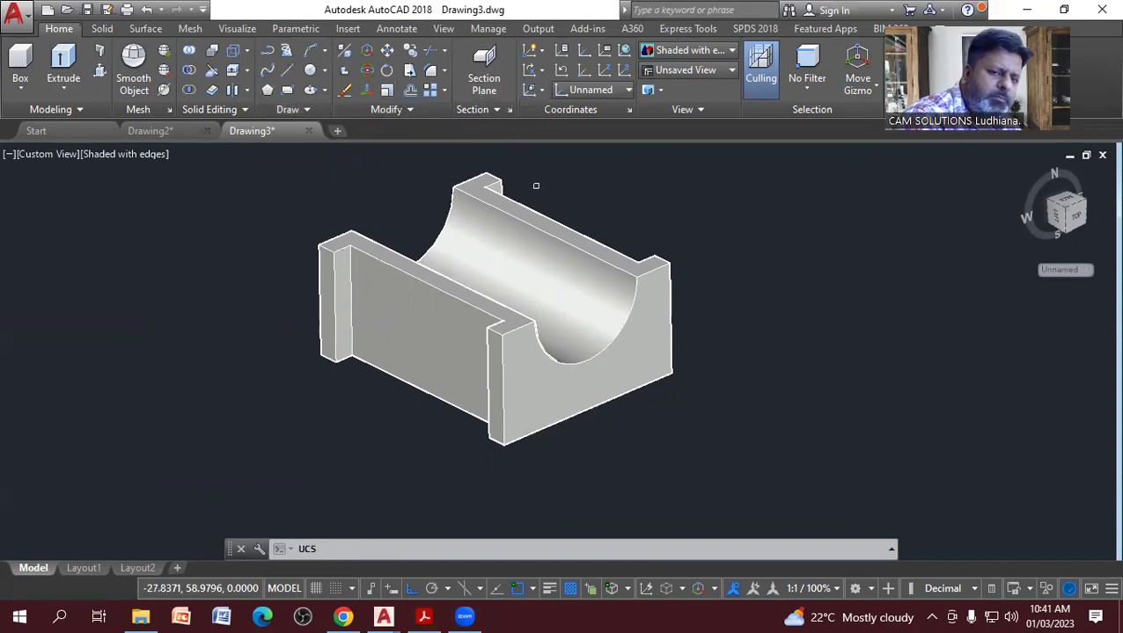
left_click(388, 326)
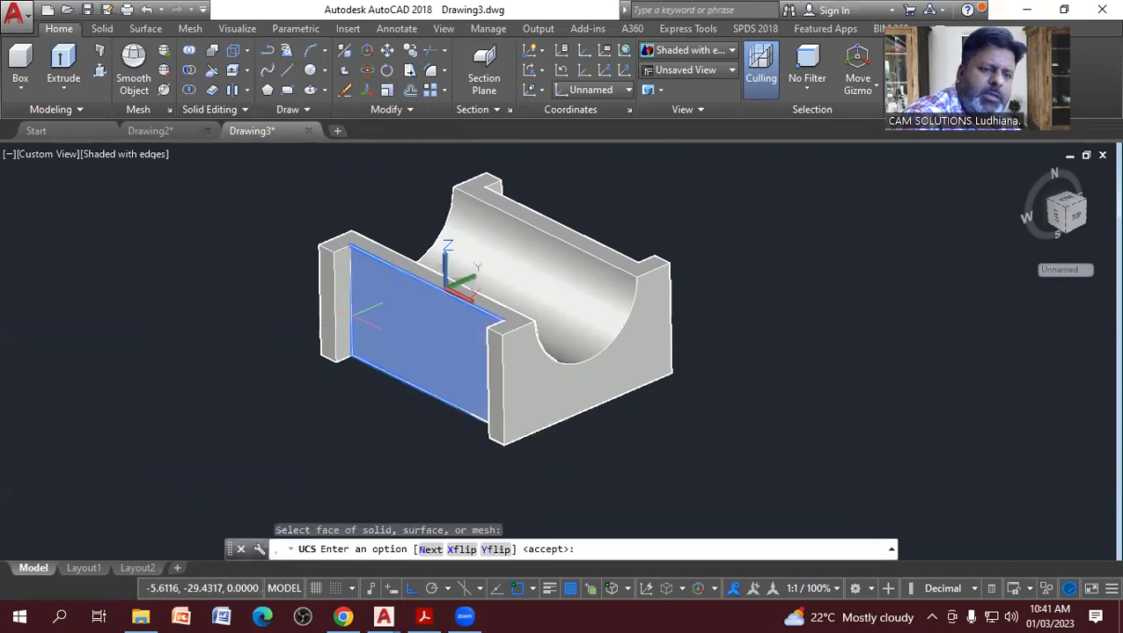
right_click(220, 257)
left_click(227, 264)
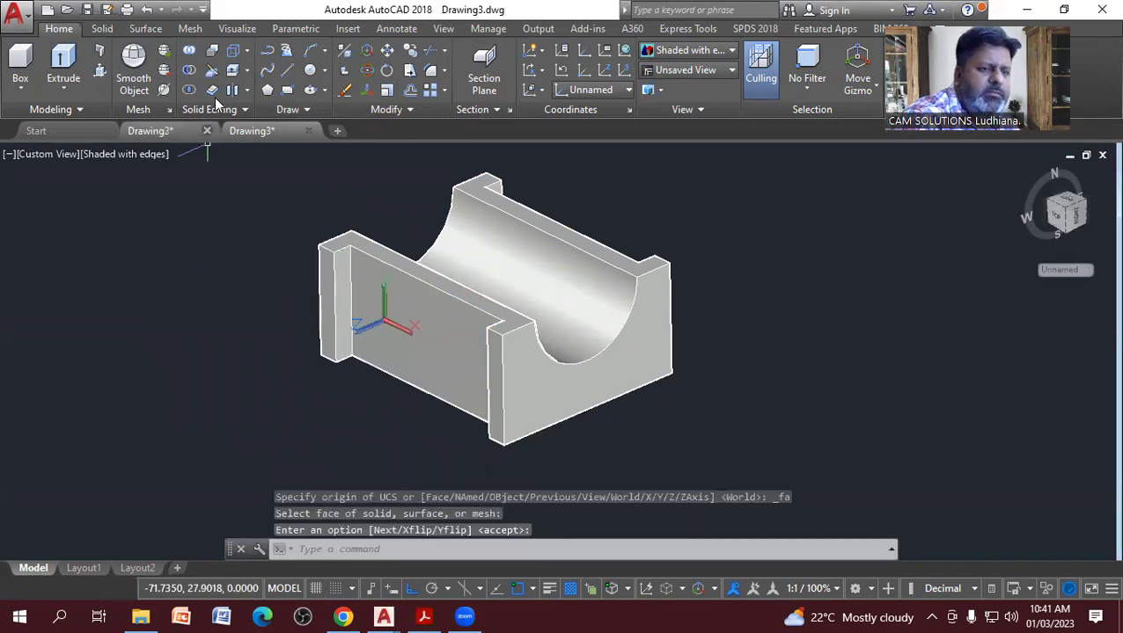
Draw a closed strip from the lower-left corner: 6 up, 63 across, 6 down.
left_click(287, 69)
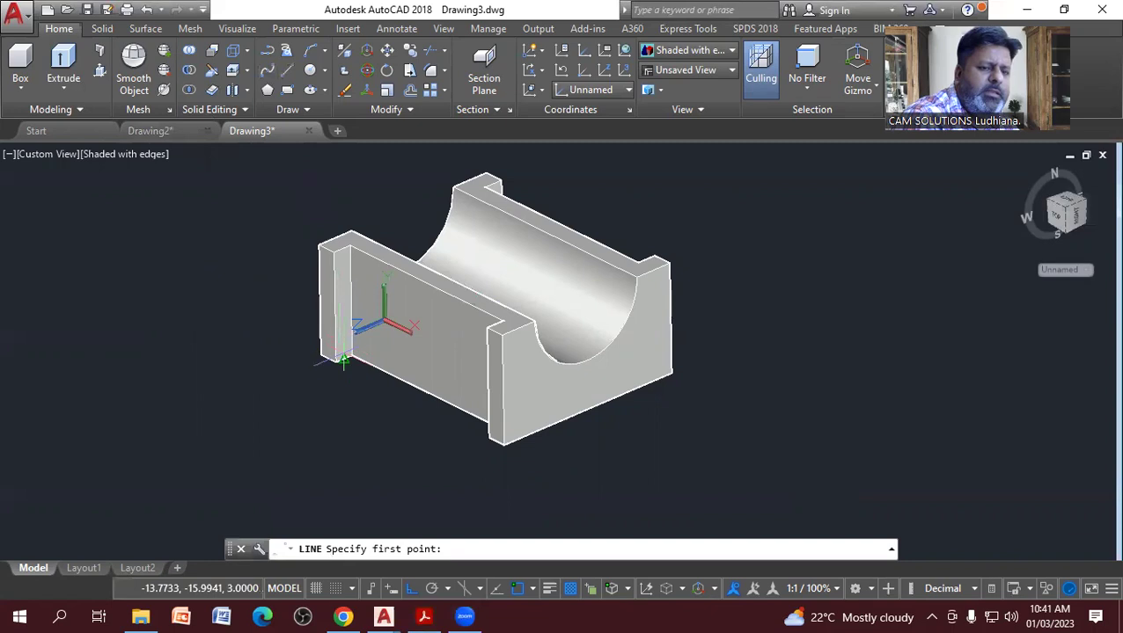
left_click(350, 357)
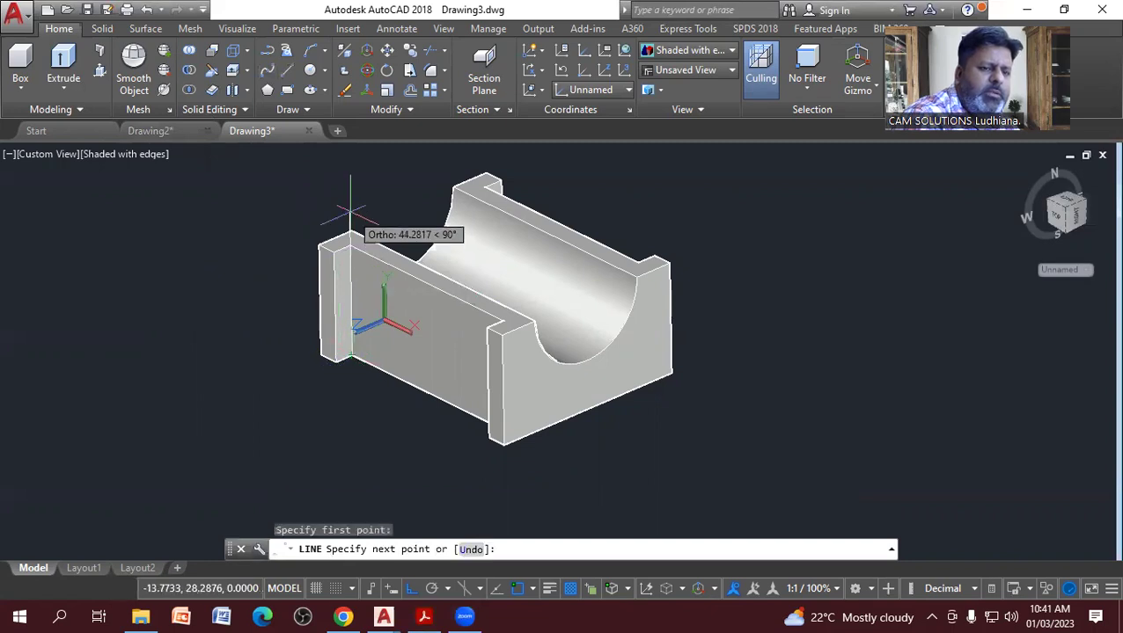
type("6")
key("Return")
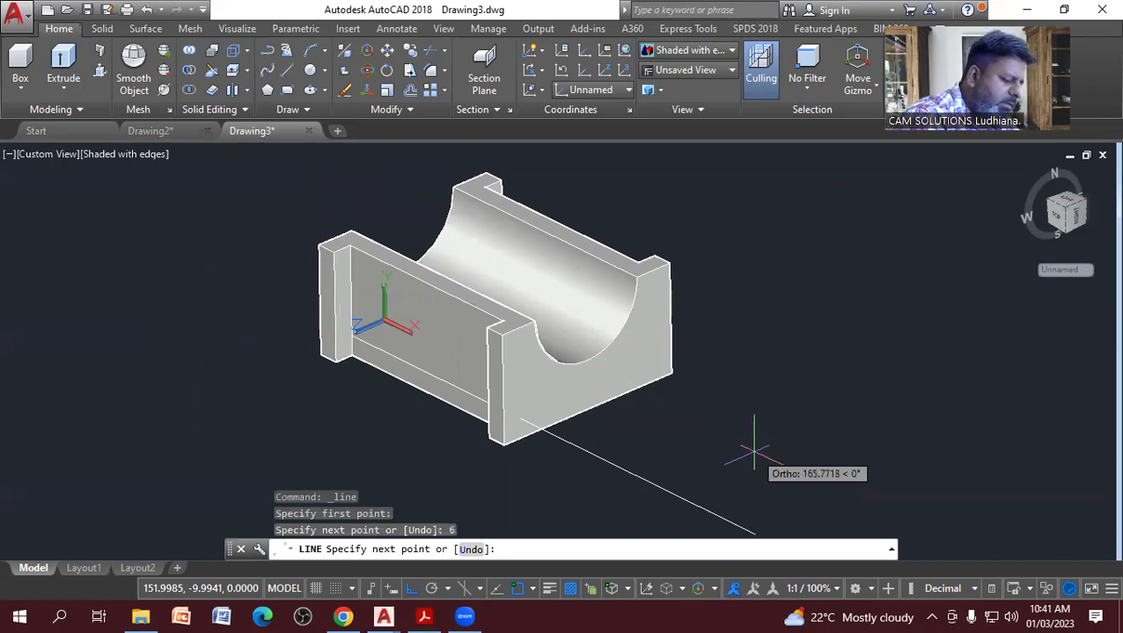
type("3")
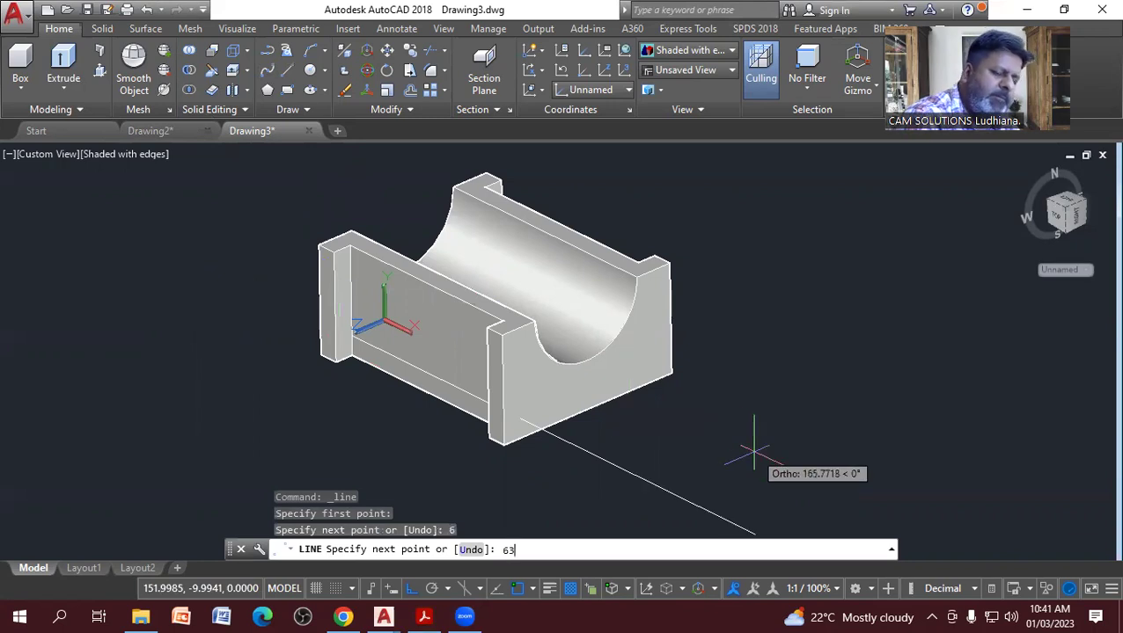
key("Return")
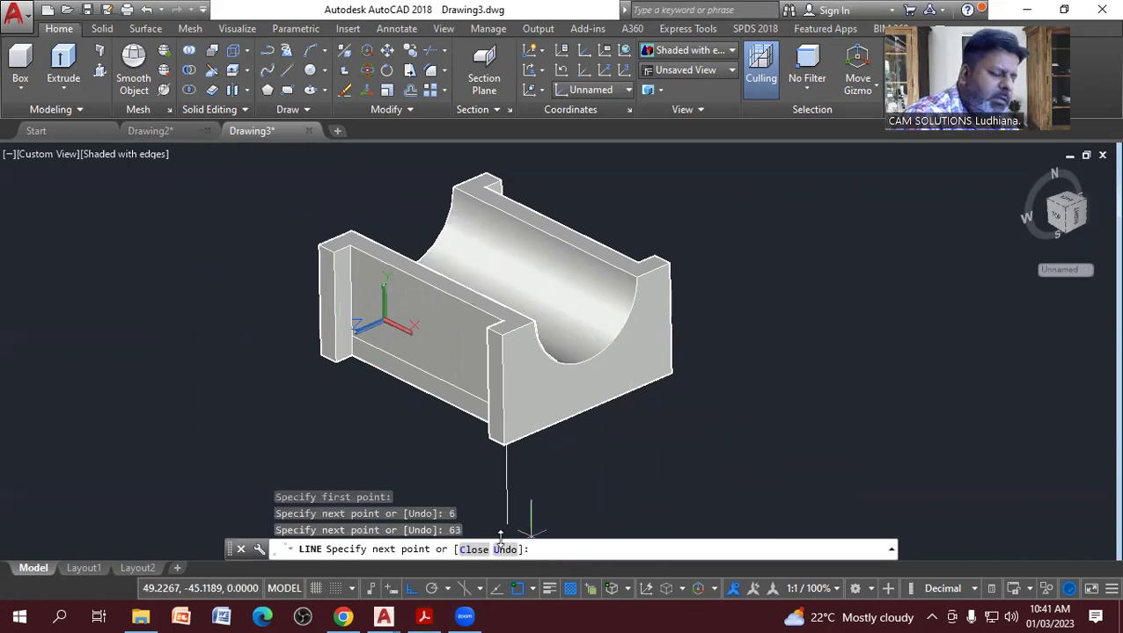
type("6")
key("Return")
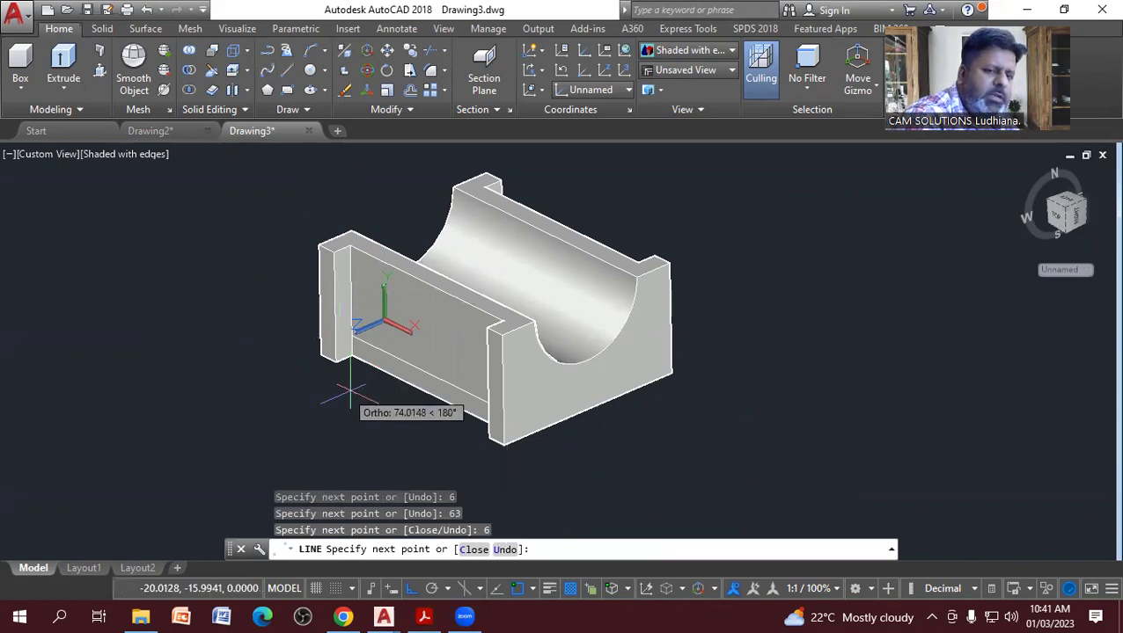
left_click(351, 357)
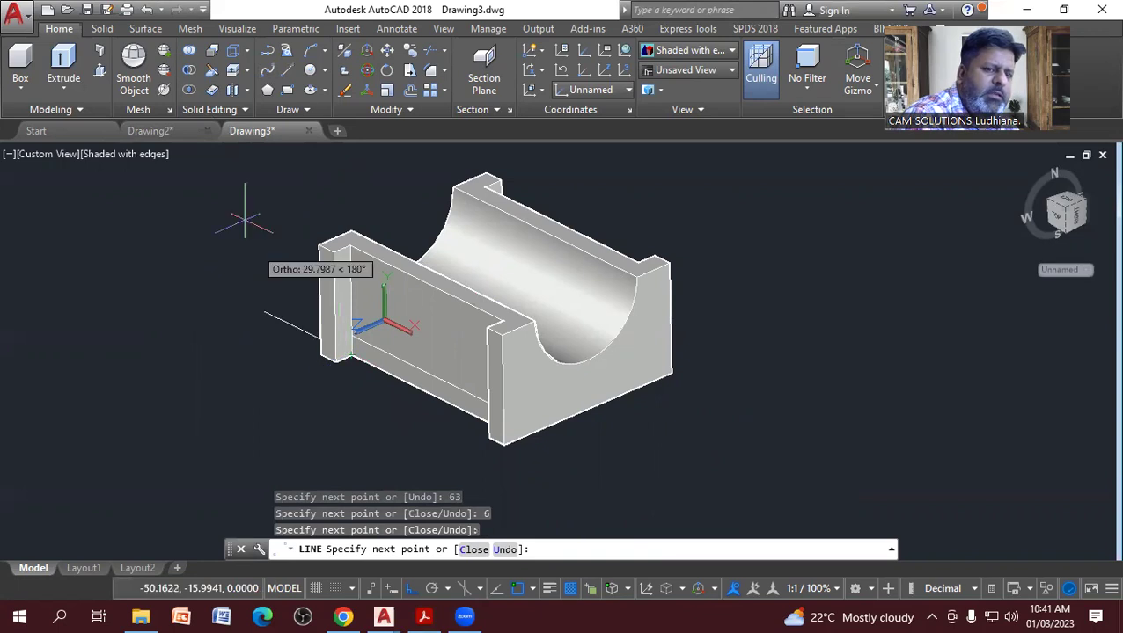
Begin turning the bottom strip outline into a region with a selection window.
left_click(302, 110)
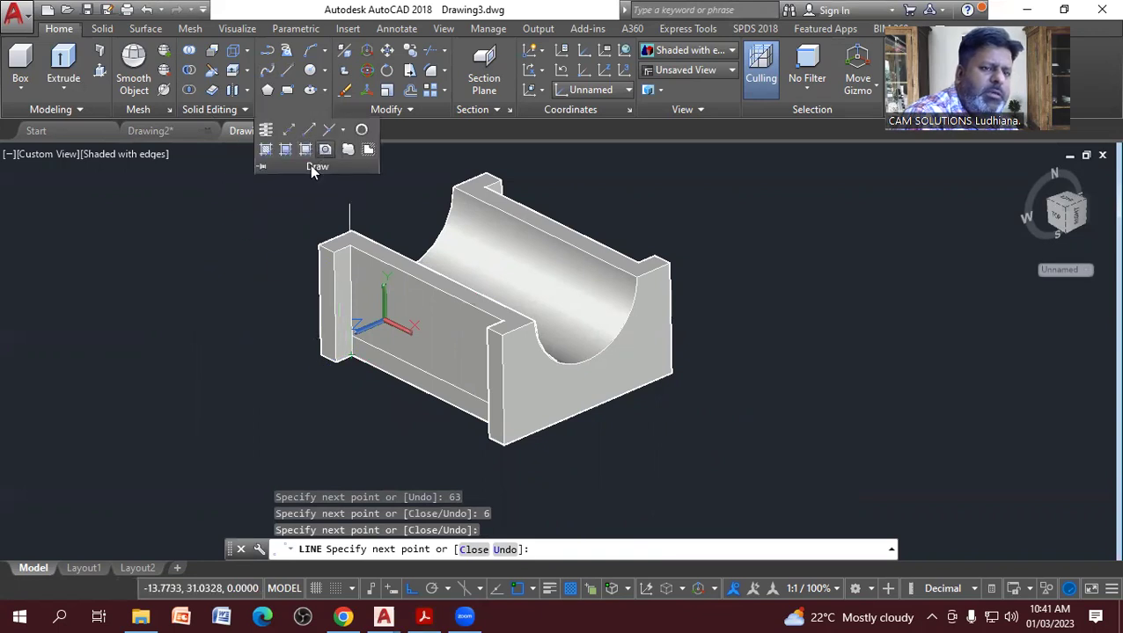
left_click(306, 152)
left_click(236, 303)
Attempt a region from the windowed lines, then switch to 2D Wireframe.
left_click(637, 536)
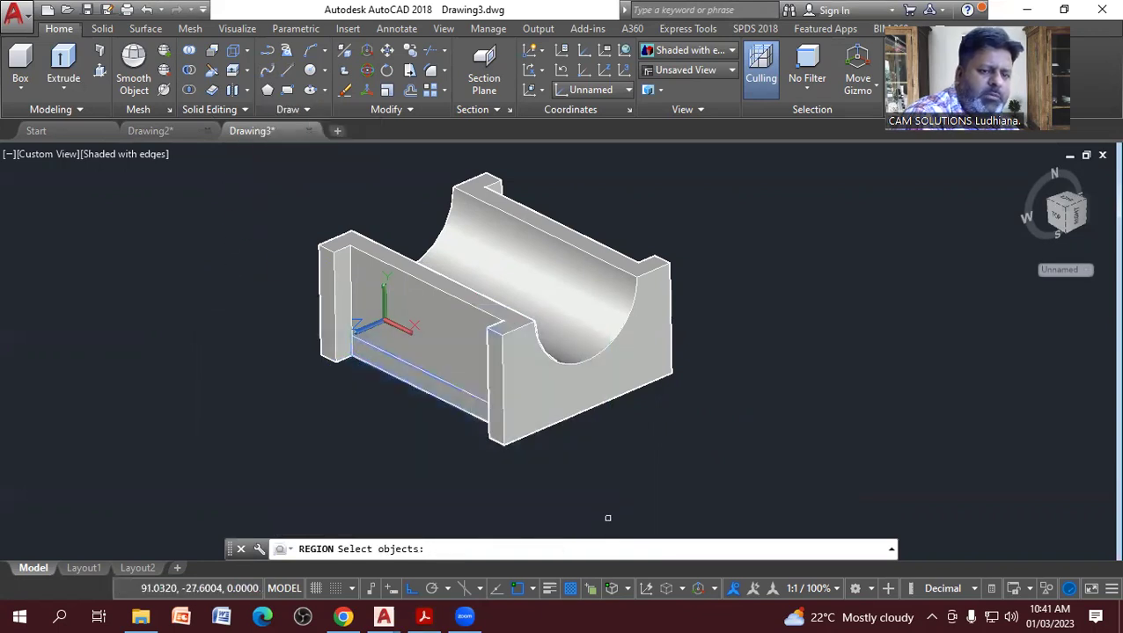
key("Return")
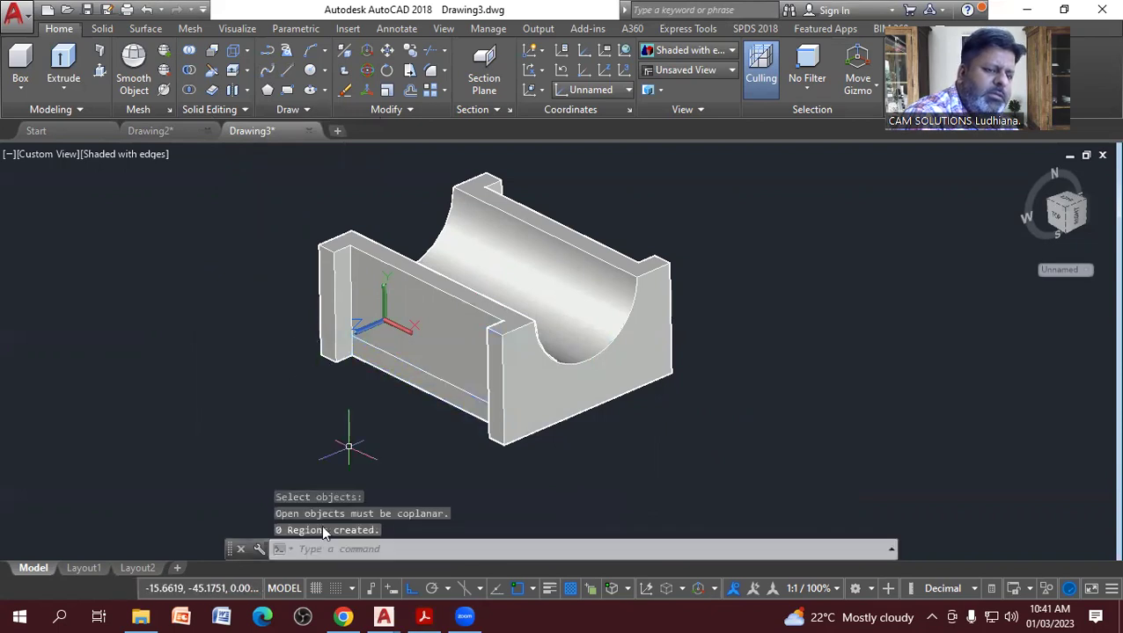
left_click(126, 156)
left_click(157, 192)
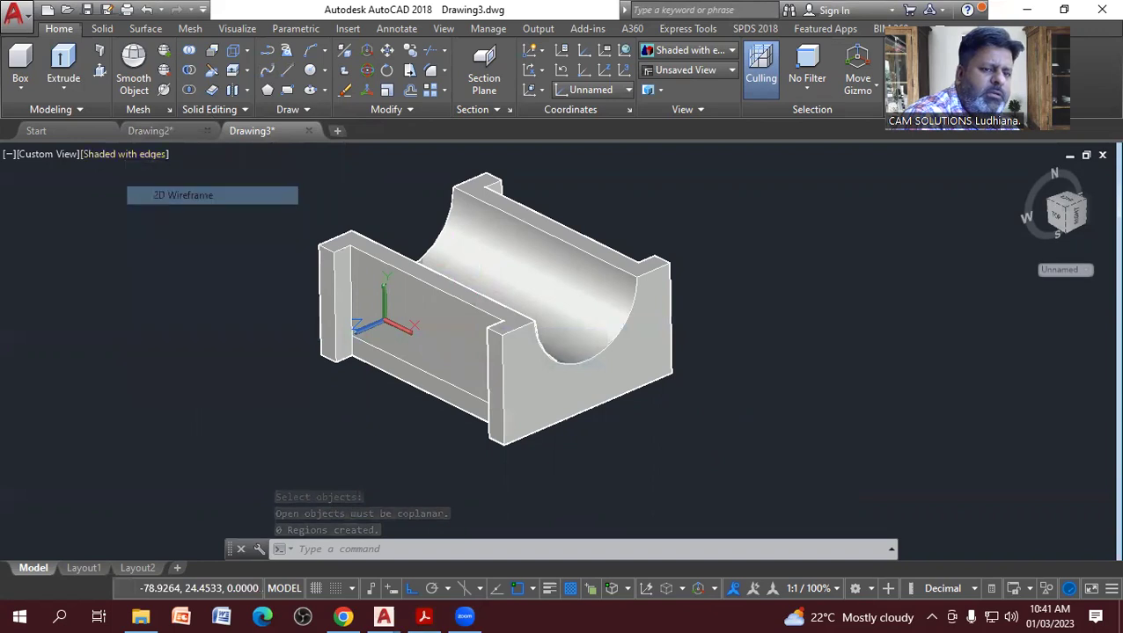
Retry REGION using a window around the front-bottom strip edges.
left_click(293, 109)
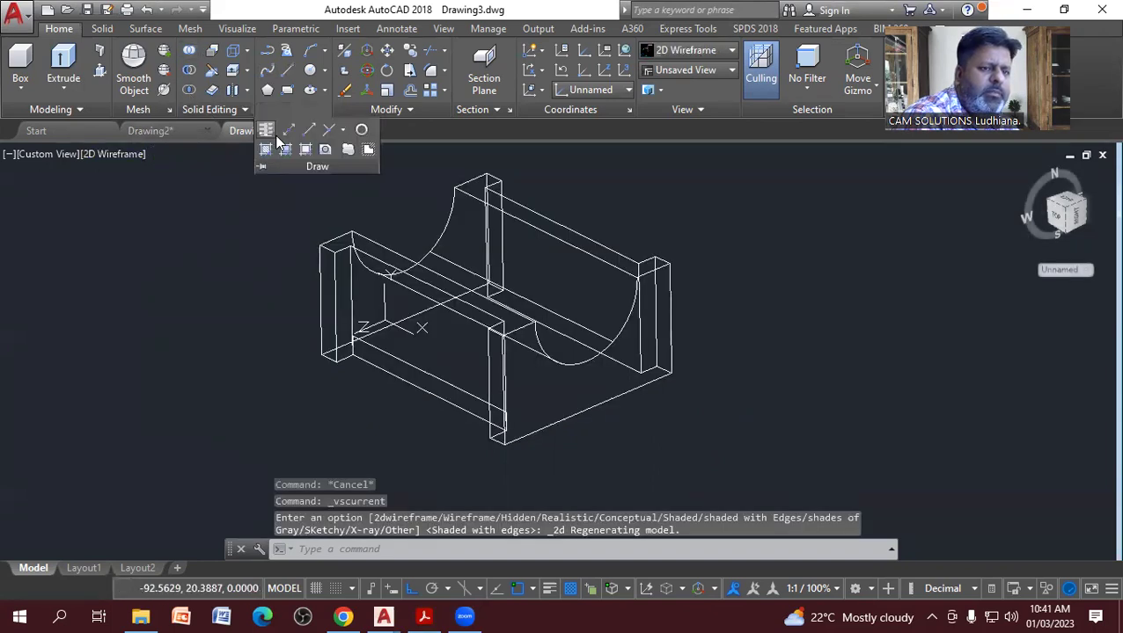
left_click(324, 150)
left_click(278, 303)
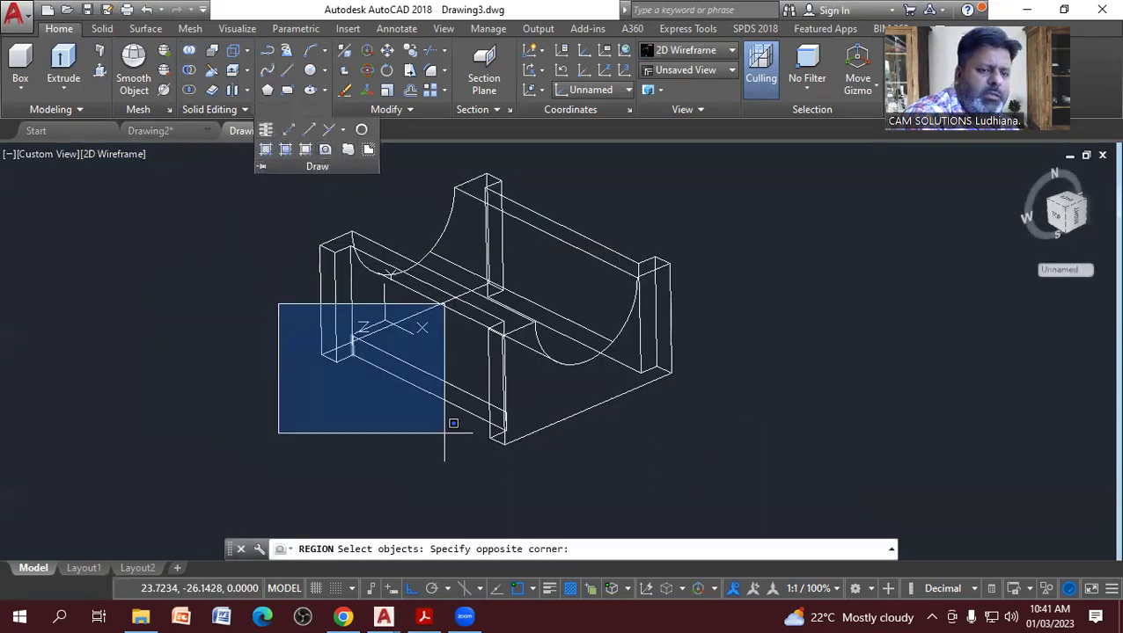
left_click(547, 471)
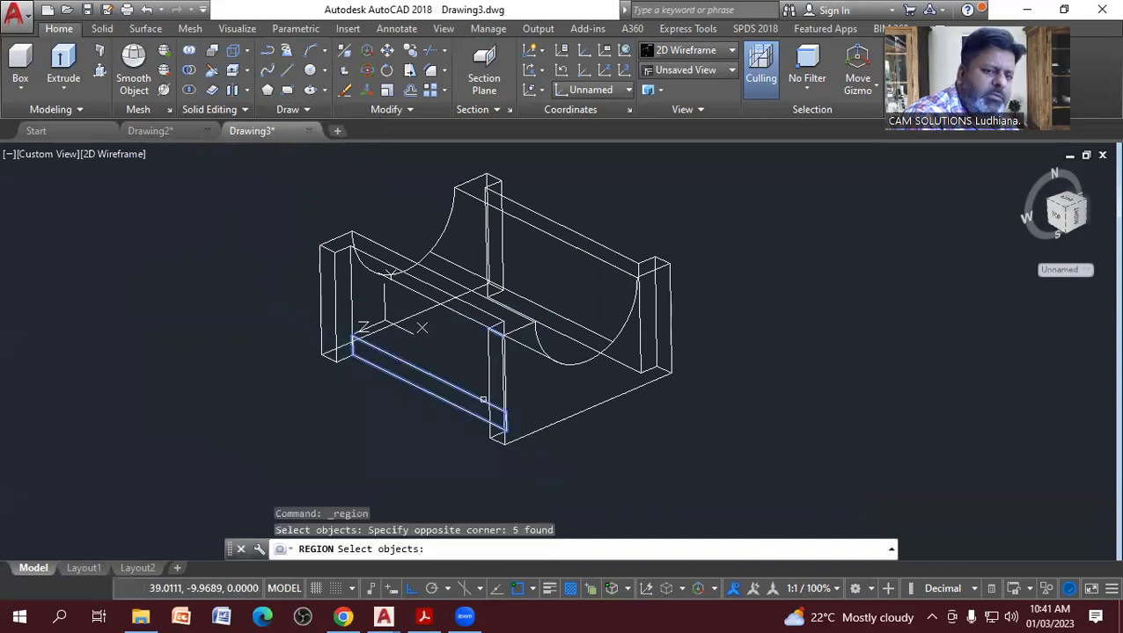
key("Return")
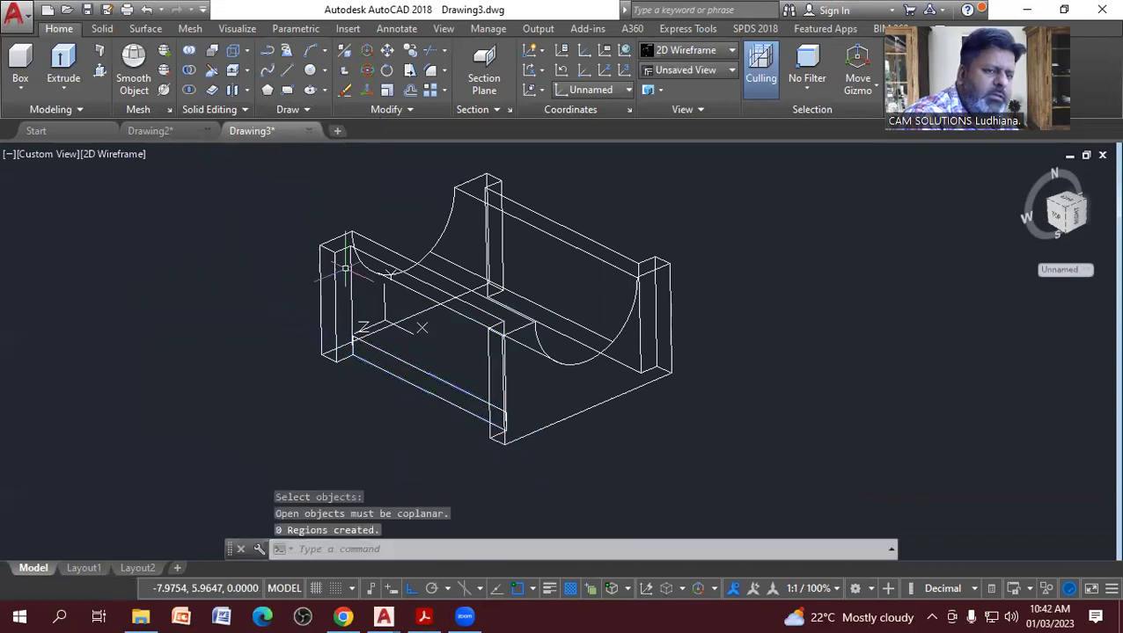
Create the region by picking the strip's four edges individually.
left_click(287, 109)
left_click(325, 150)
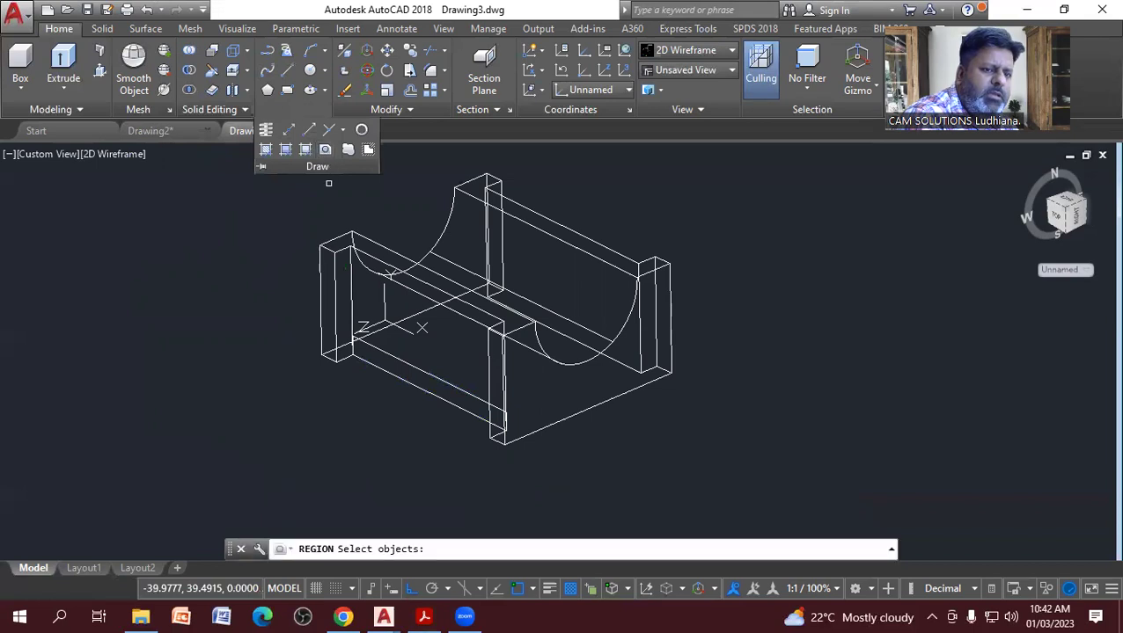
left_click(365, 349)
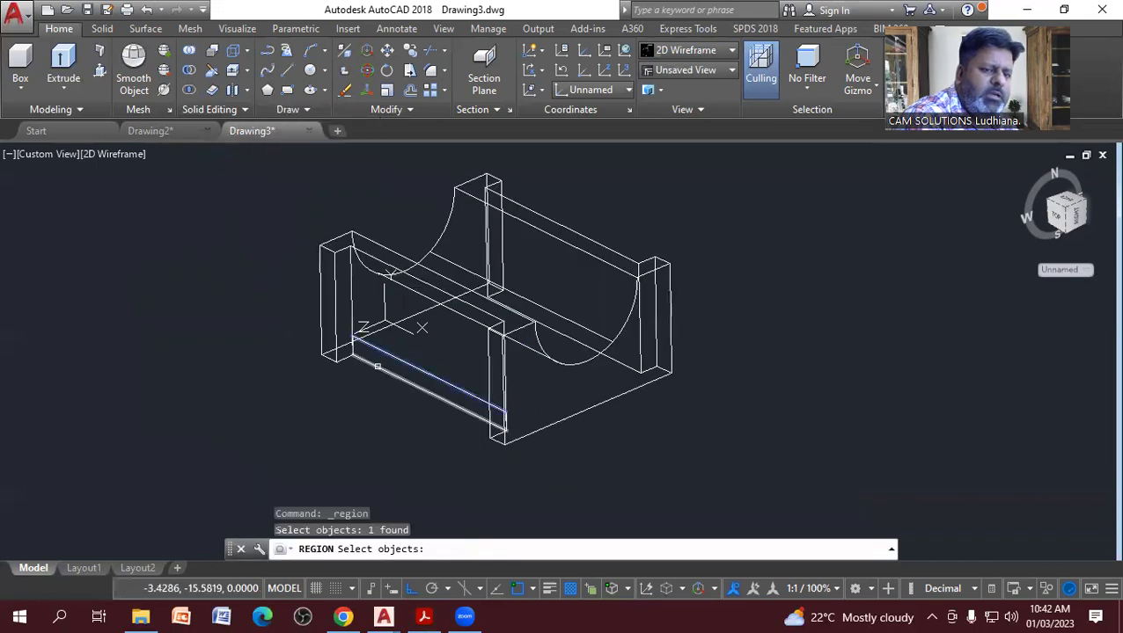
left_click(352, 346)
left_click(352, 346)
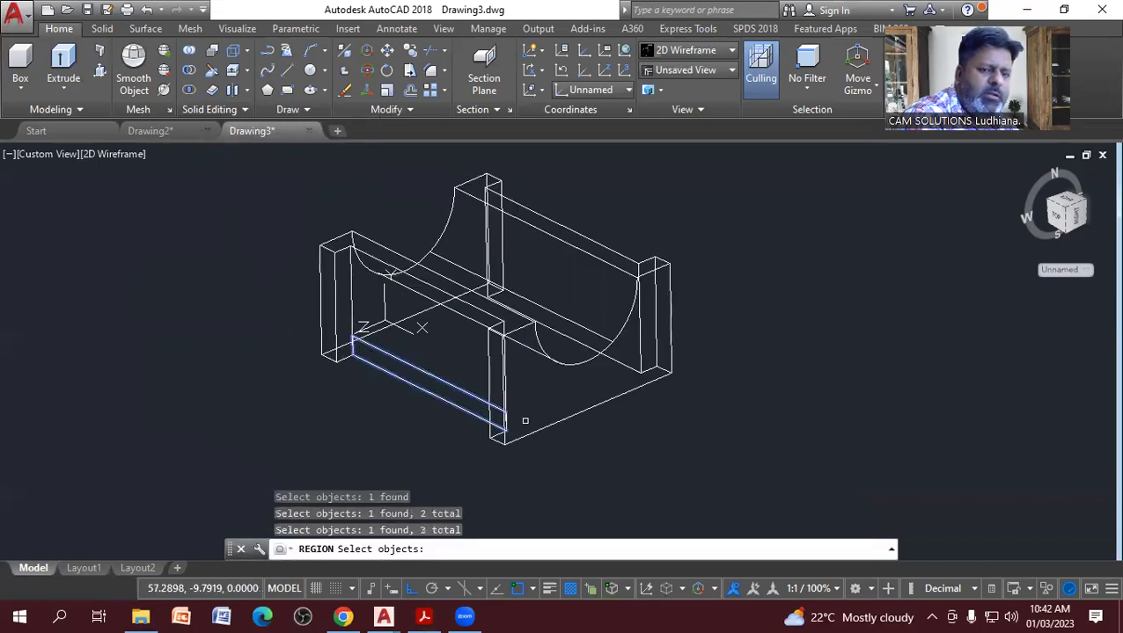
left_click(506, 421)
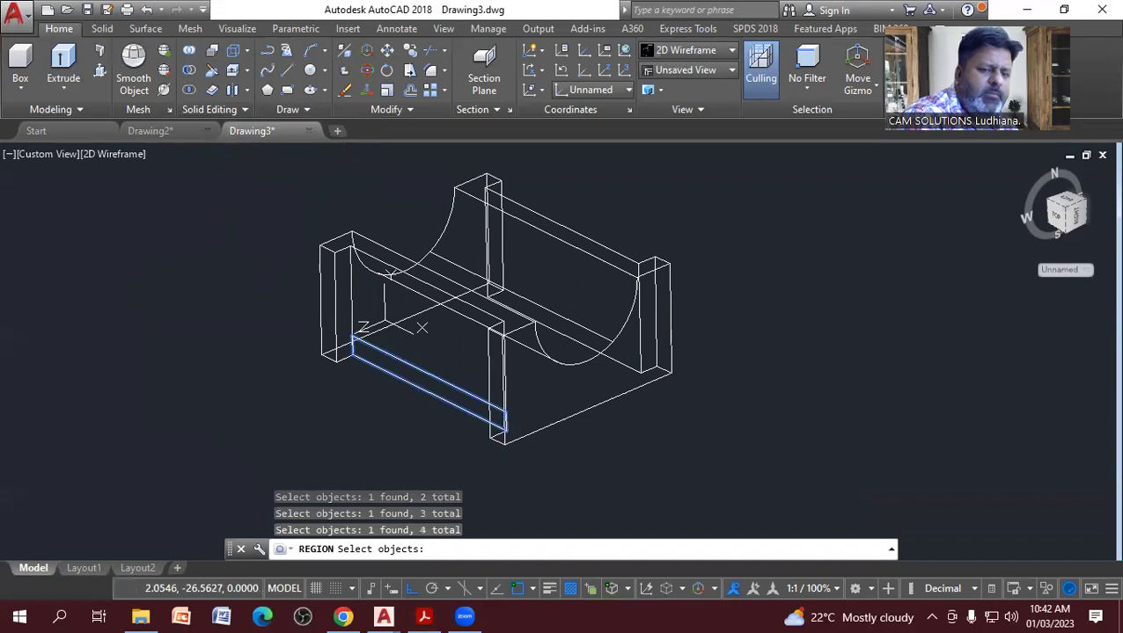
key("Return")
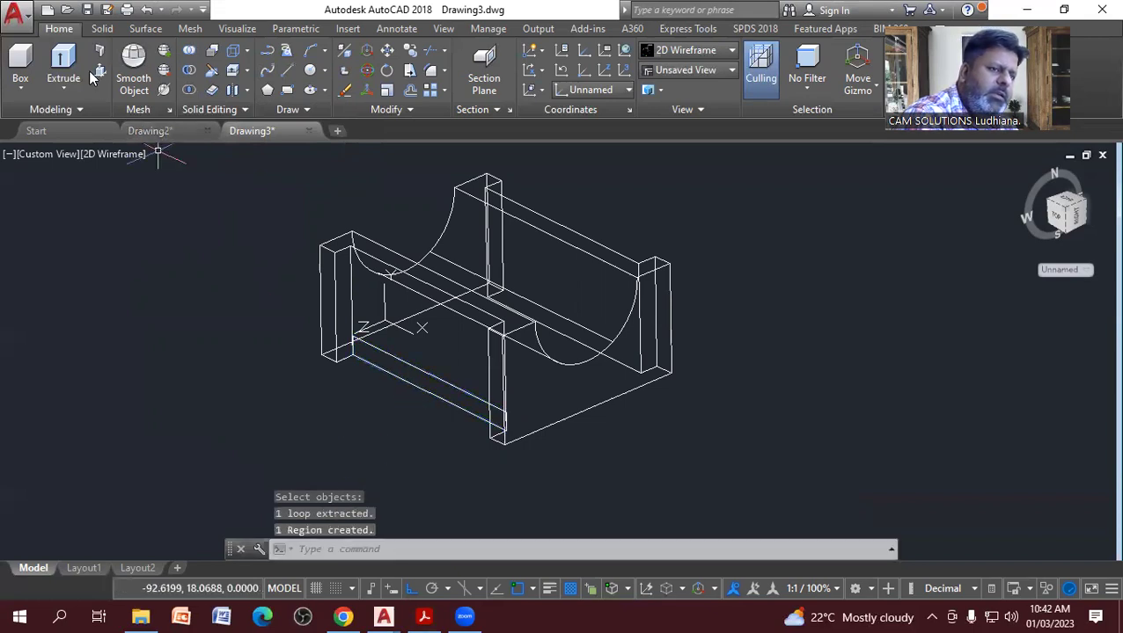
Extrude the front-bottom region into a slab.
left_click(77, 70)
left_click(399, 362)
right_click(408, 376)
left_click(435, 377)
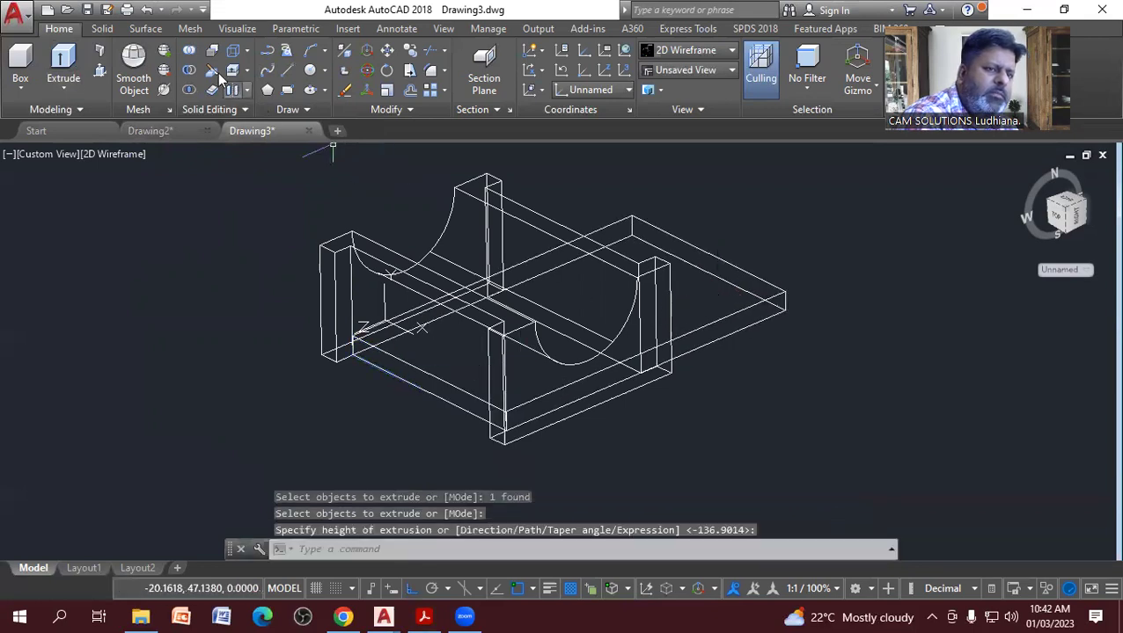
left_click(189, 70)
Subtract the slab from the saddle model.
left_click(335, 260)
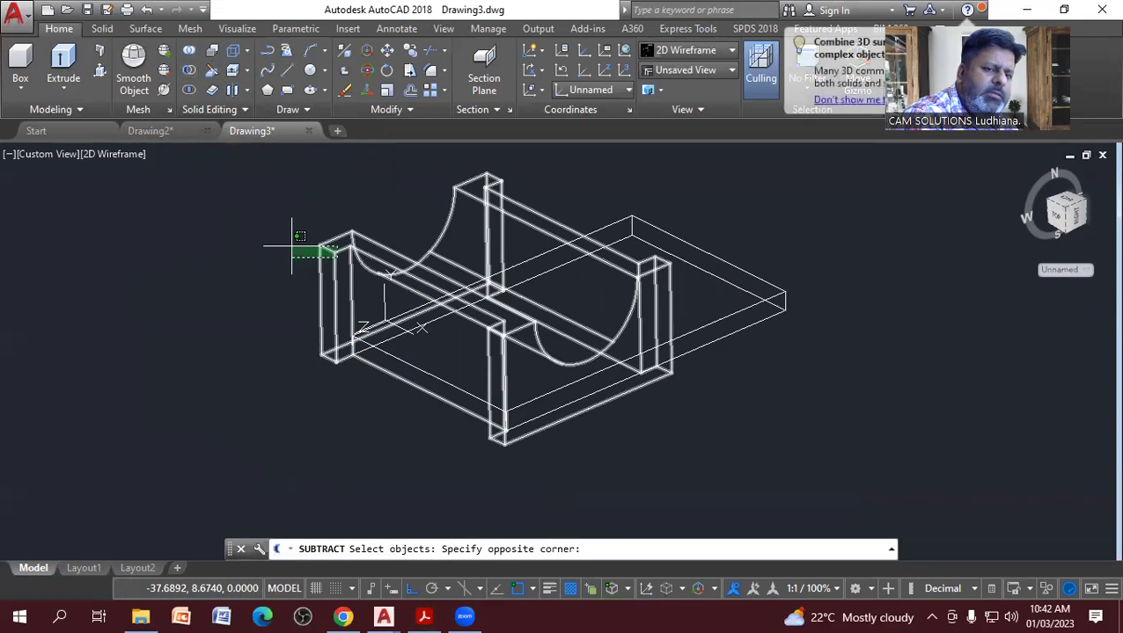
left_click(292, 246)
key("Return")
left_click(780, 294)
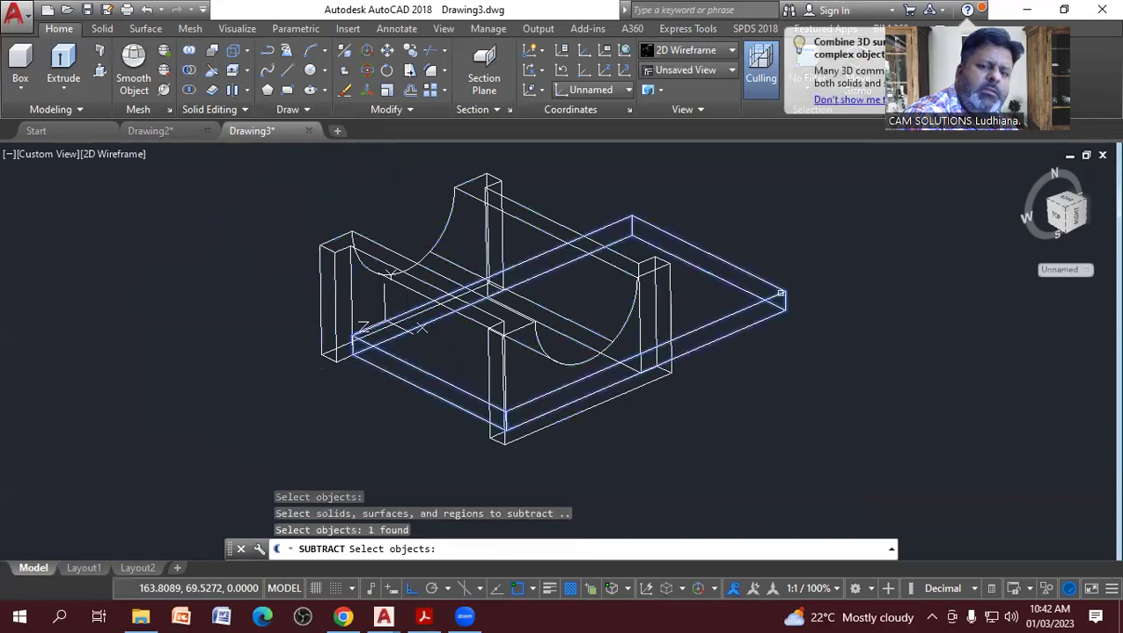
key("Return")
Set the visual style to Shaded with edges.
left_click(105, 156)
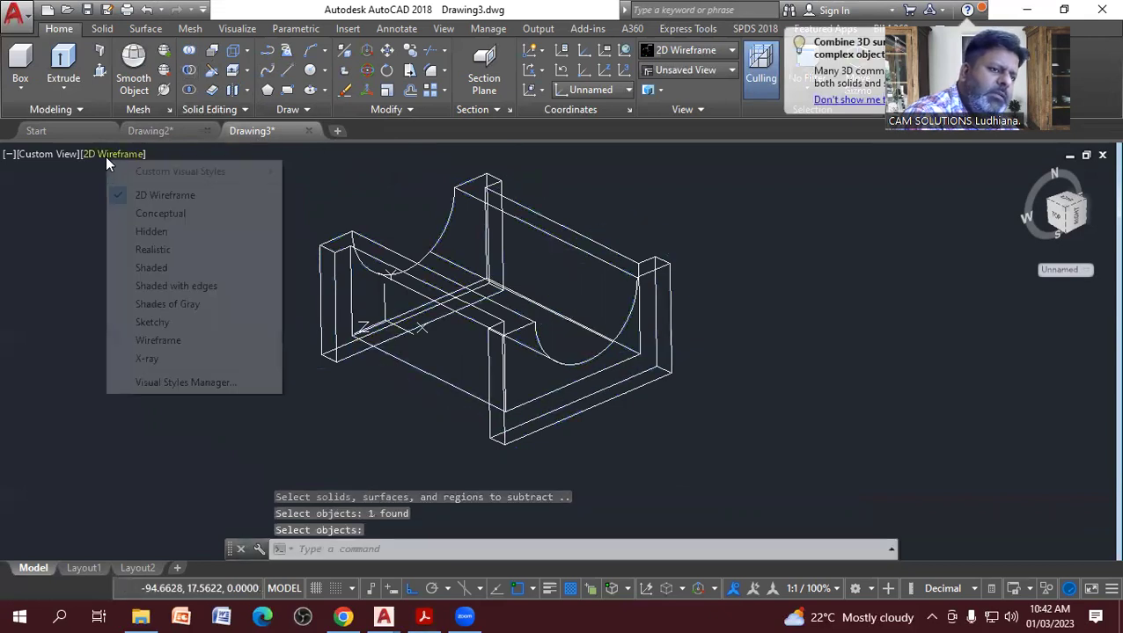
left_click(176, 286)
middle_click_drag(427, 348, 310, 293)
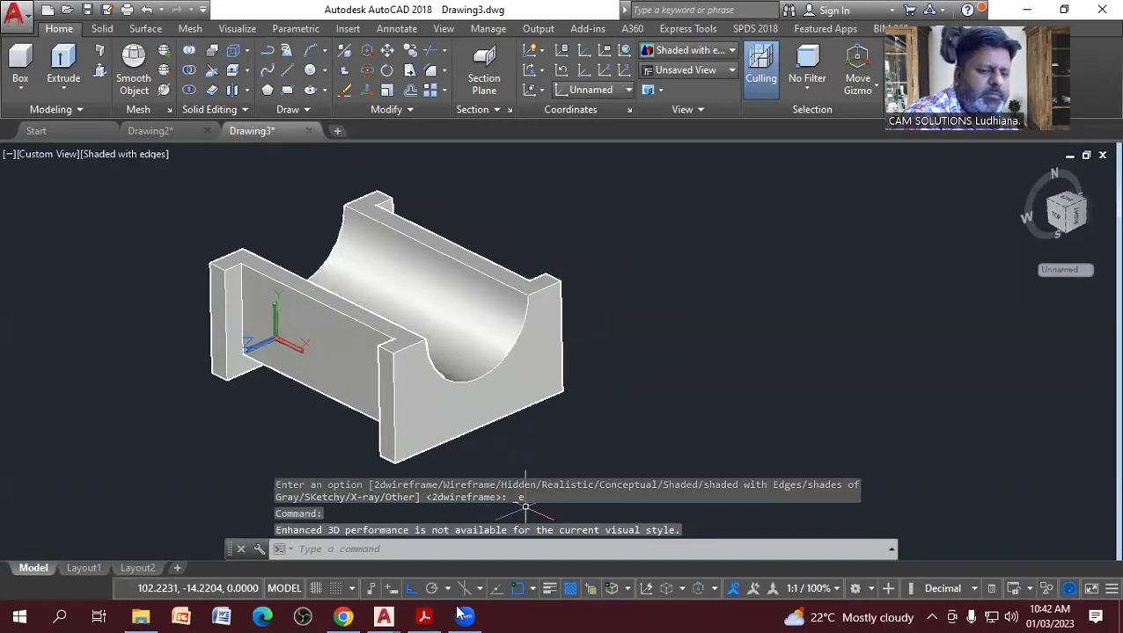
Recentre the saddle model and place the 3d.pdf drawing beside it.
left_click(424, 616)
scroll(368, 343, "up", 2)
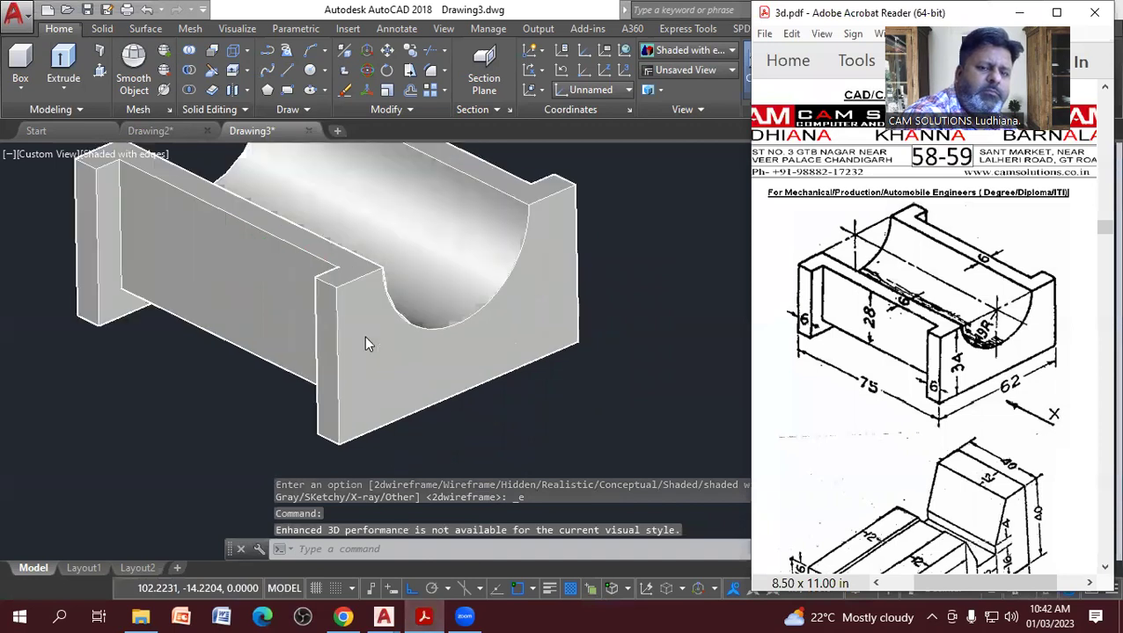
left_click(367, 343)
middle_click_drag(388, 237, 416, 385)
left_click_drag(416, 384, 407, 371)
key("Escape")
left_click(424, 616)
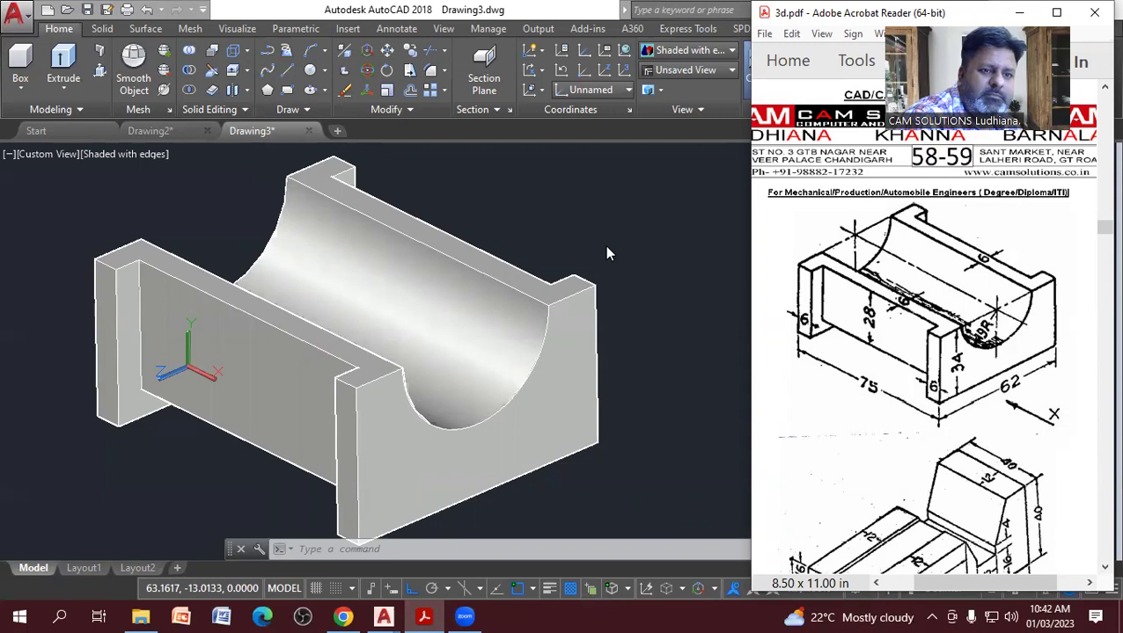
Zoom and pan around the saddle, selecting it to confirm it is one 3D Solid.
scroll(605, 245, "down", 2)
scroll(542, 326, "up", 2)
scroll(542, 326, "up", 3)
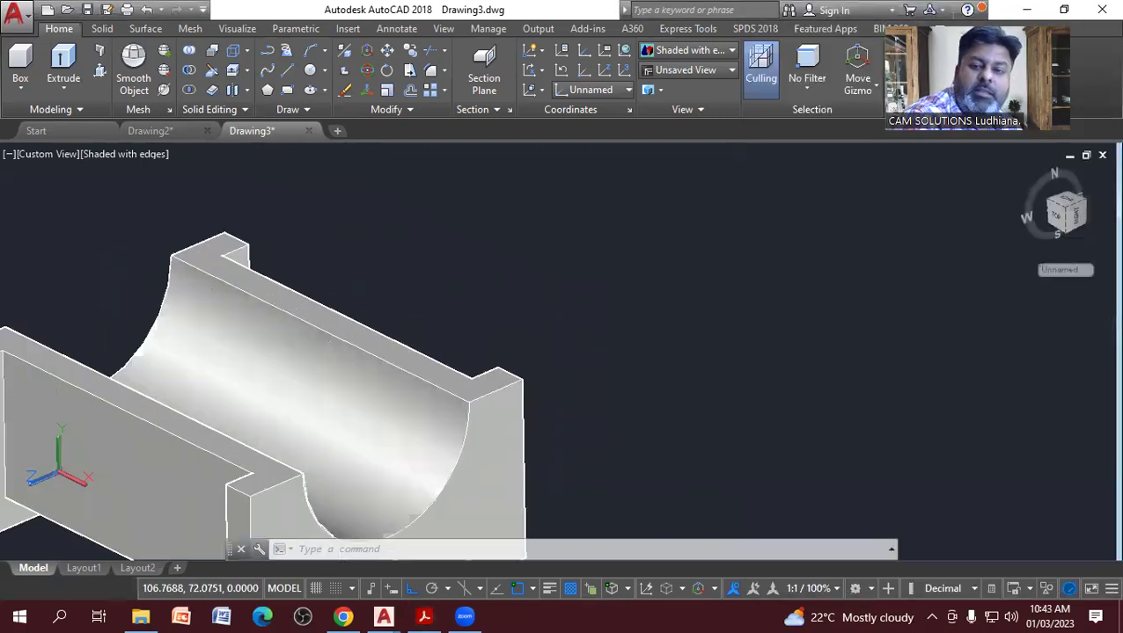
scroll(514, 376, "down", 2)
scroll(514, 376, "up", 2)
middle_click_drag(514, 376, 528, 361)
middle_click_drag(405, 421, 425, 376)
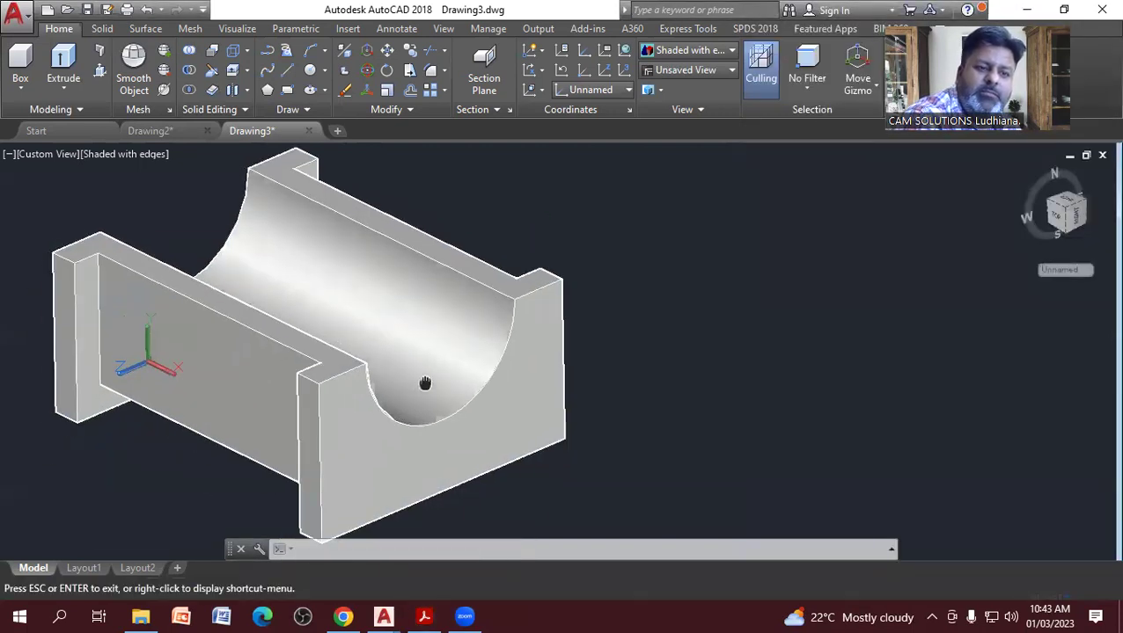
mouse_move(425, 377)
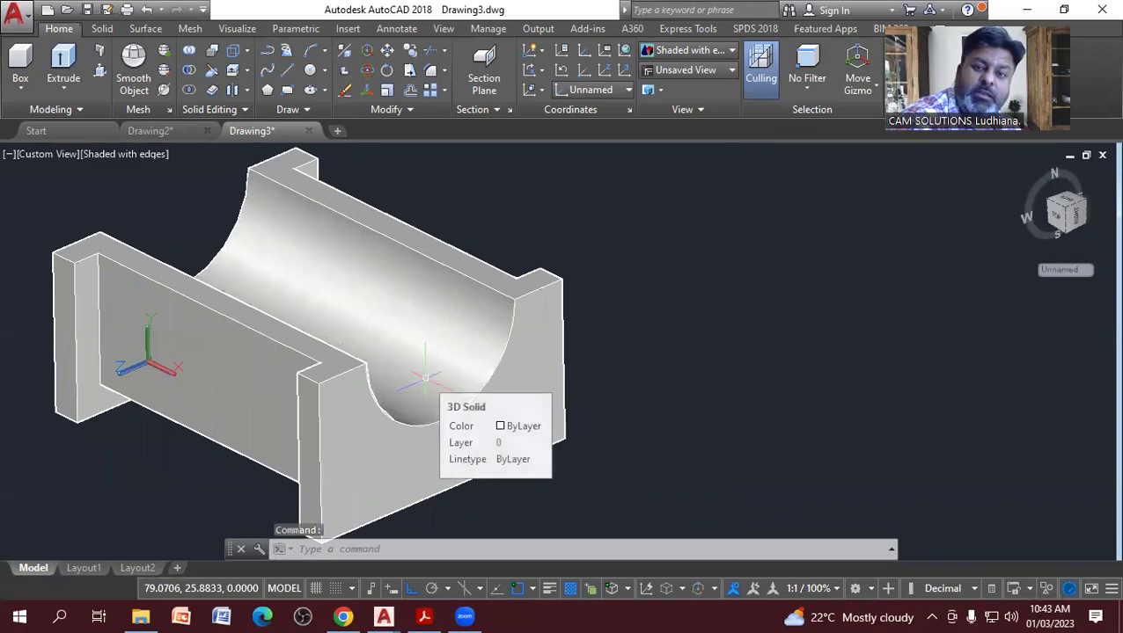
left_click(401, 299)
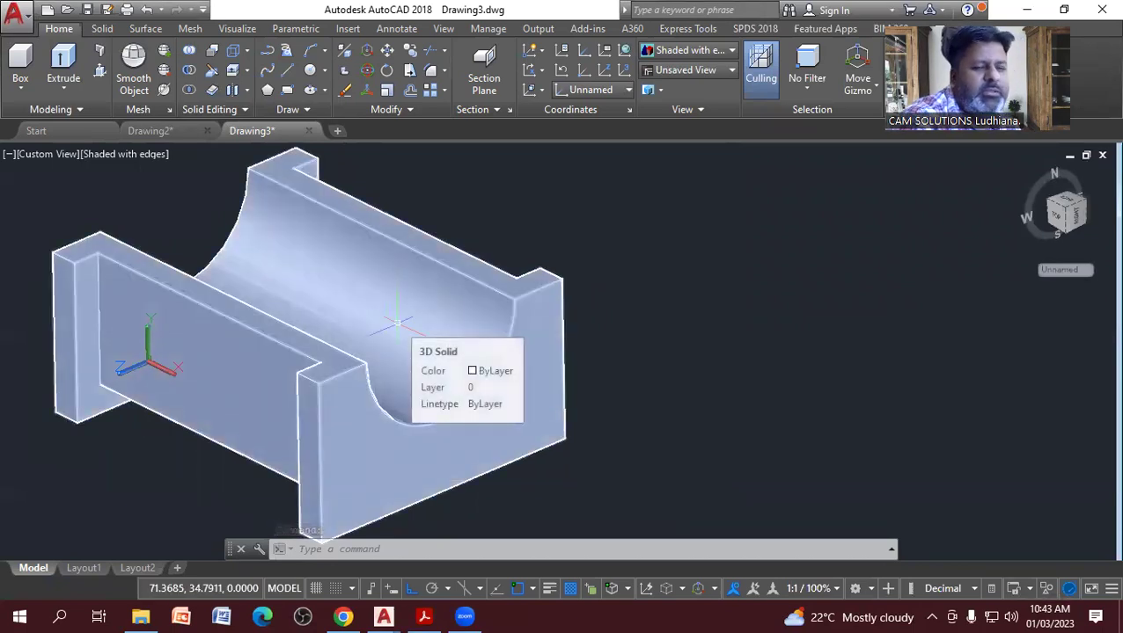
key("Escape")
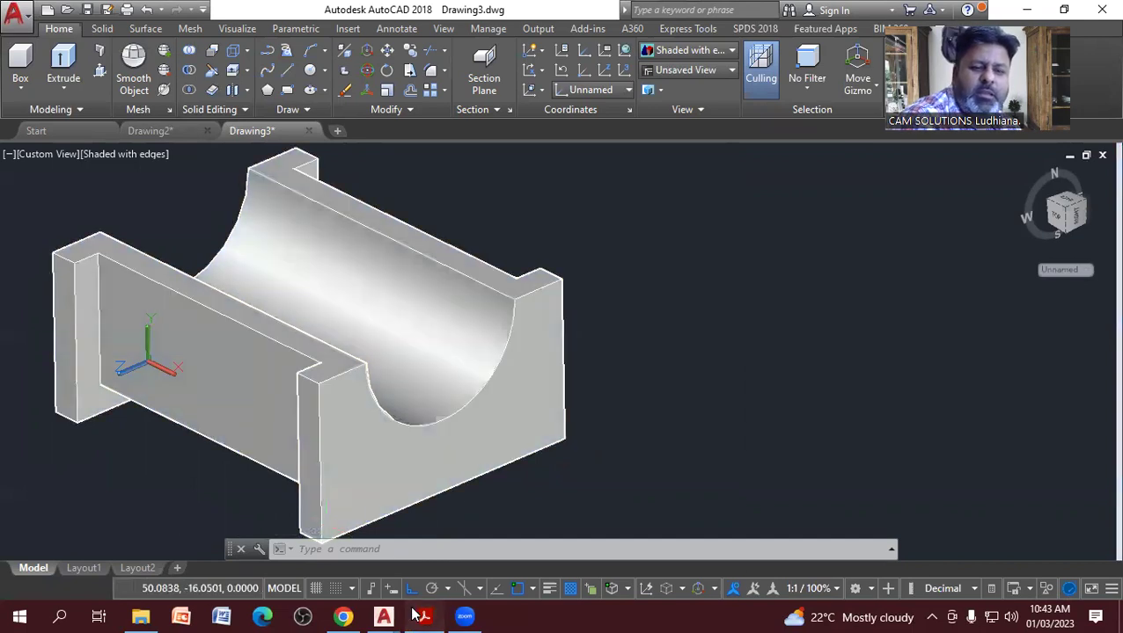
Bring up the PDF and scroll to the stepped V-notch block figure.
left_click(415, 616)
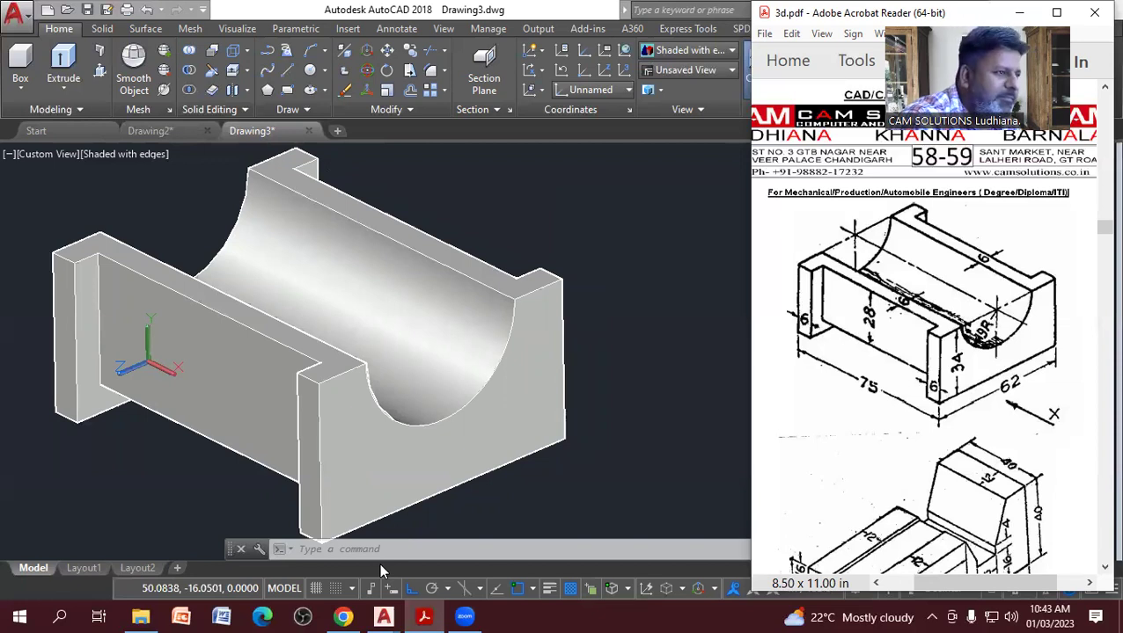
left_click(919, 424)
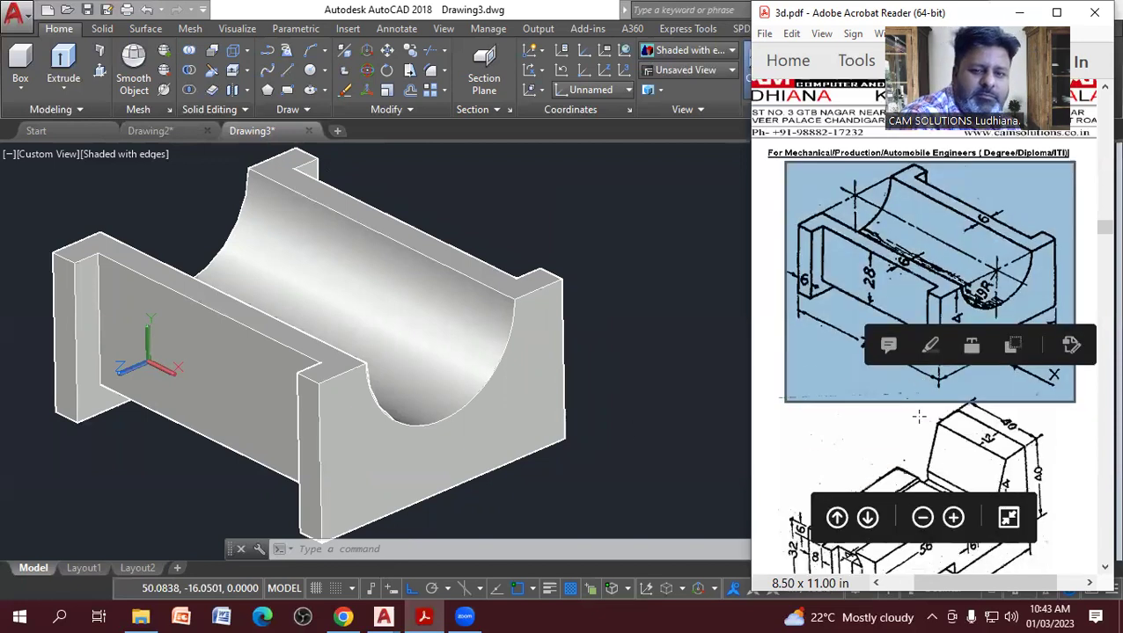
scroll(920, 422, "down", 5)
Zoom the PDF onto the stepped V-notch block figure, then return to the full-screen saddle model.
scroll(915, 415, "up", 2, "ctrl")
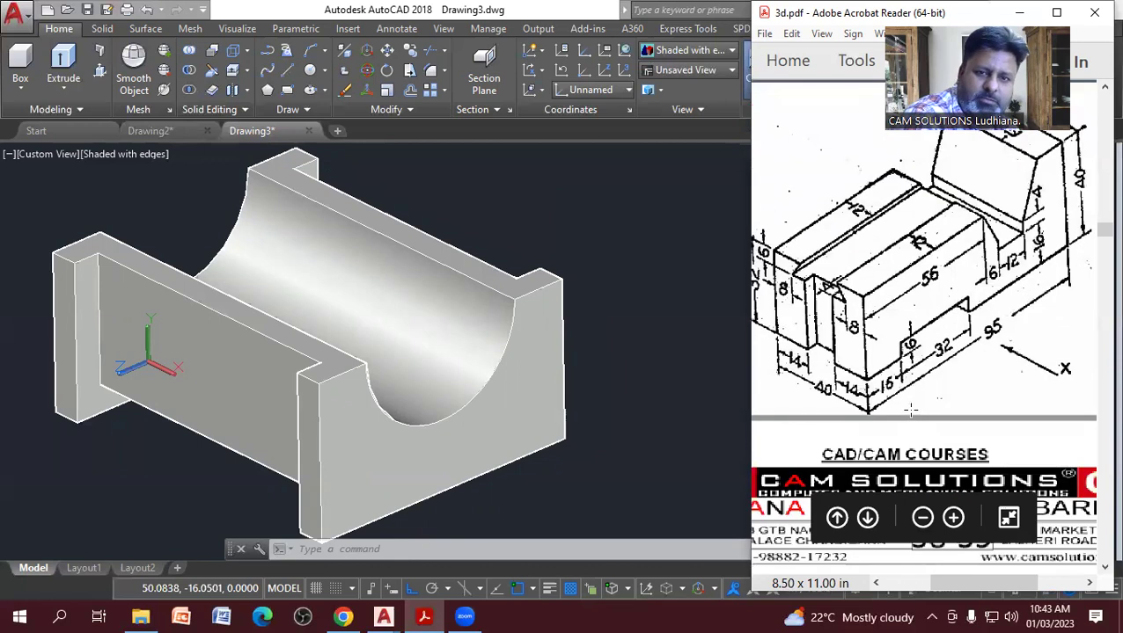
left_click_drag(963, 590, 959, 592)
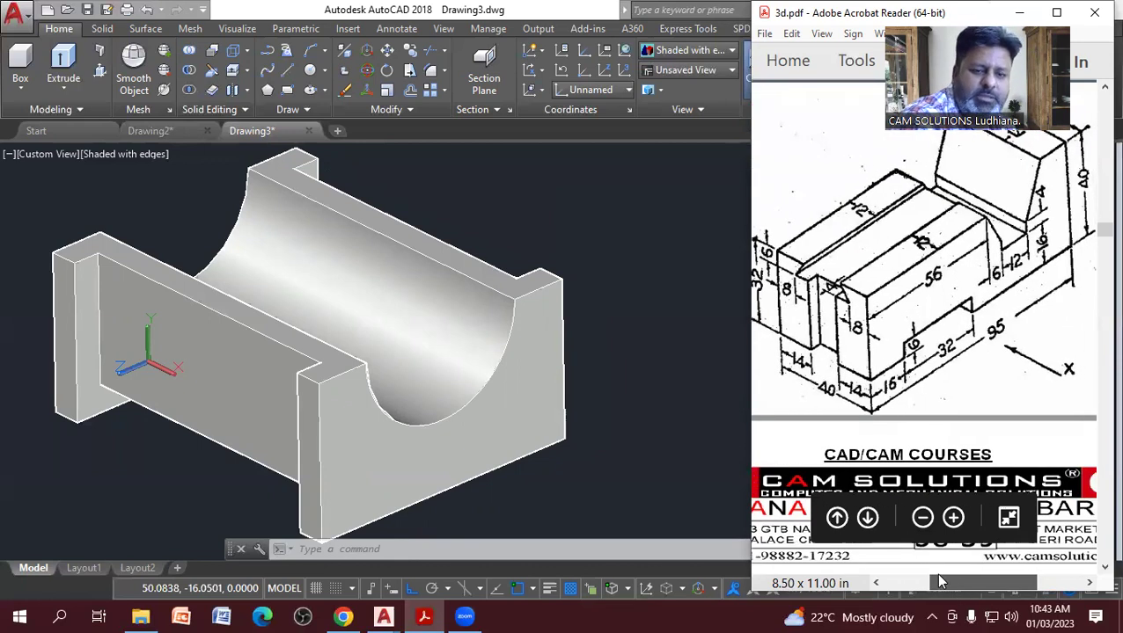
left_click(752, 396)
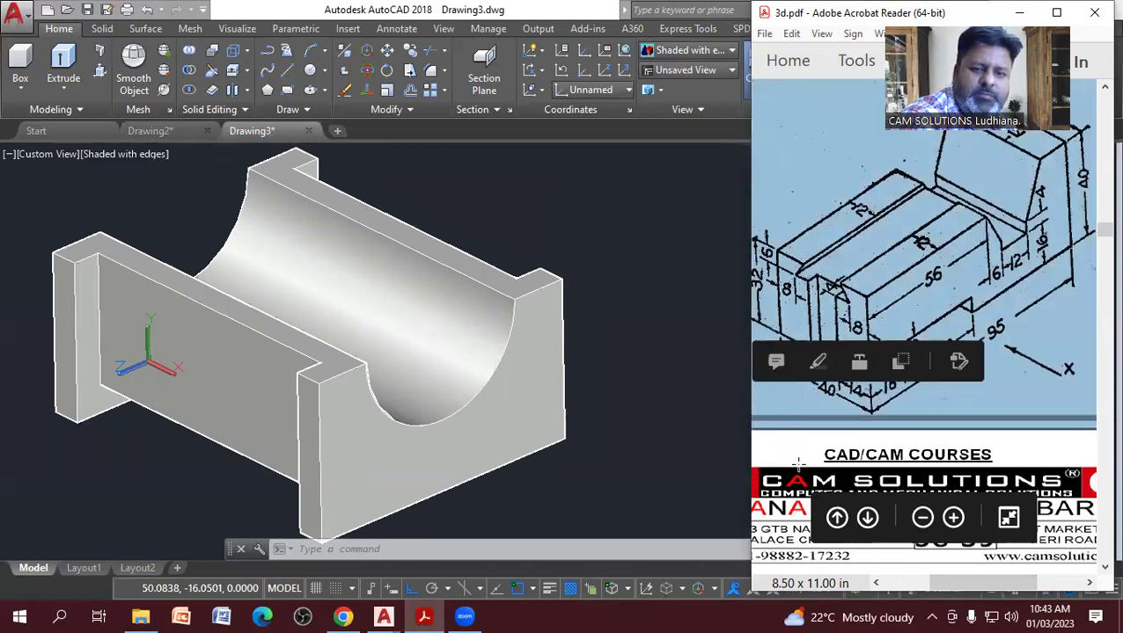
scroll(797, 463, "up", 2)
left_click(1031, 380)
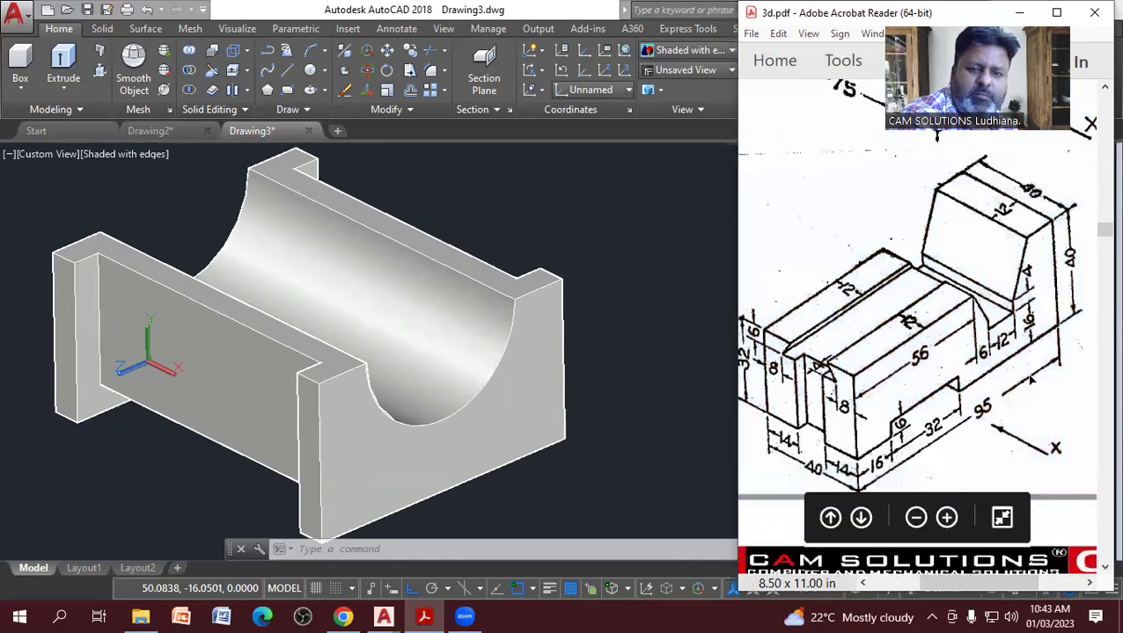
left_click(57, 32)
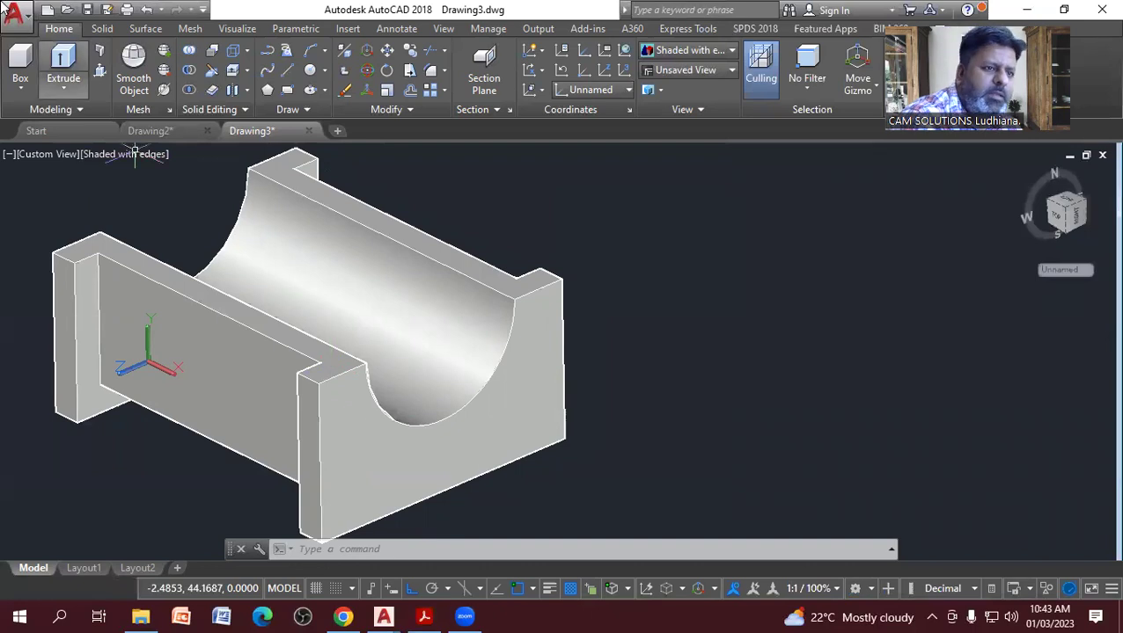
Start a new drawing from the template and glance at the PDF drawing.
left_click(49, 10)
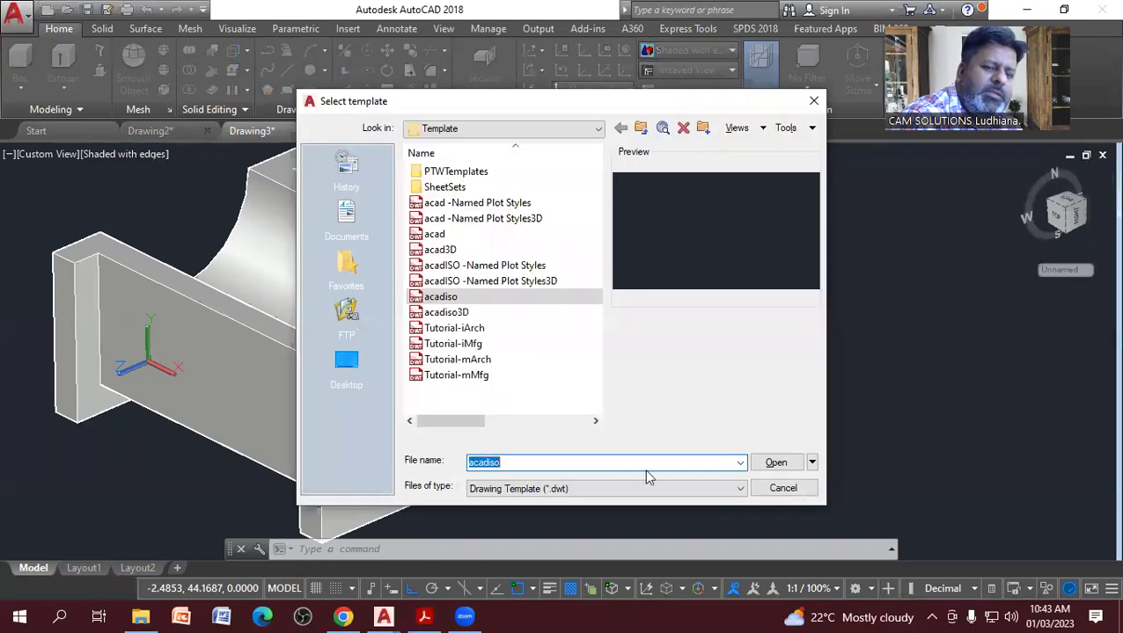
left_click(776, 462)
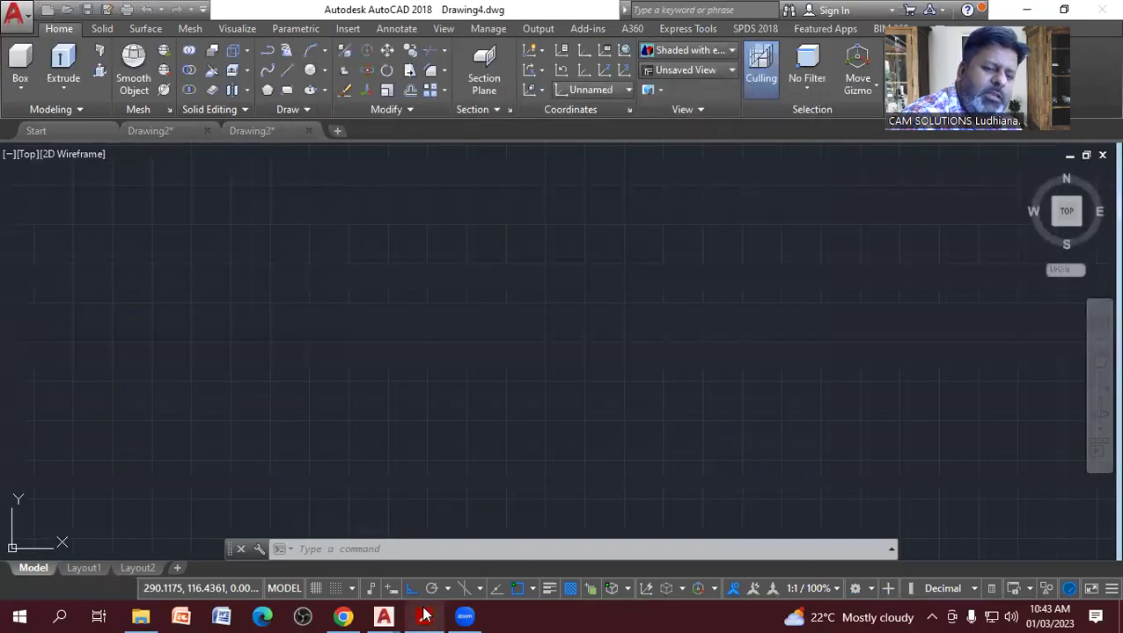
key("alt+Tab")
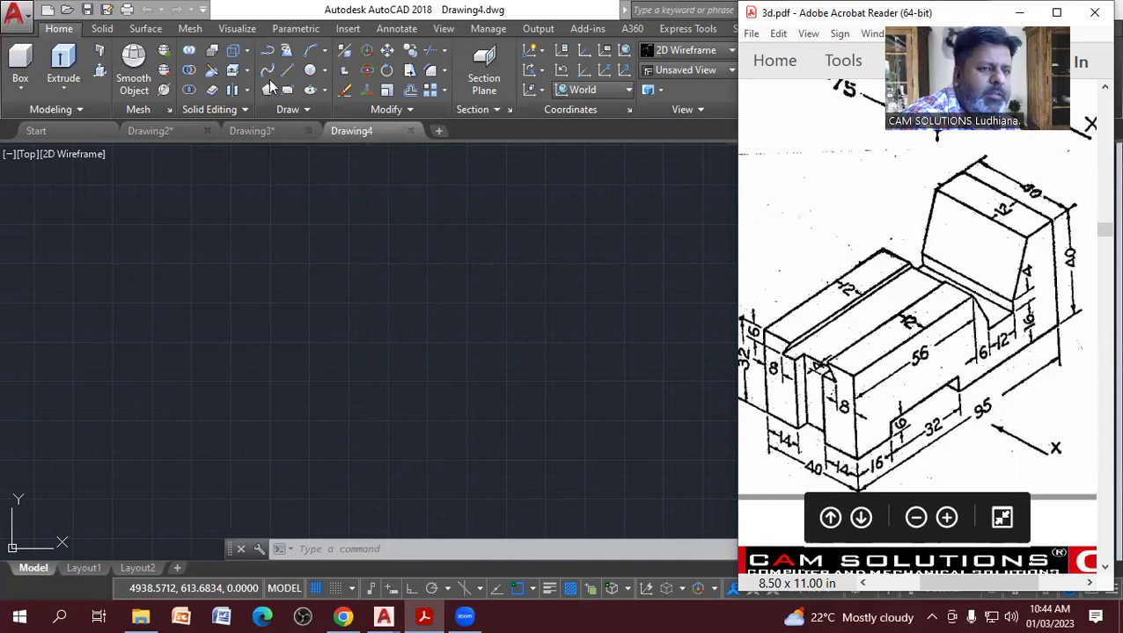
key("alt+Tab")
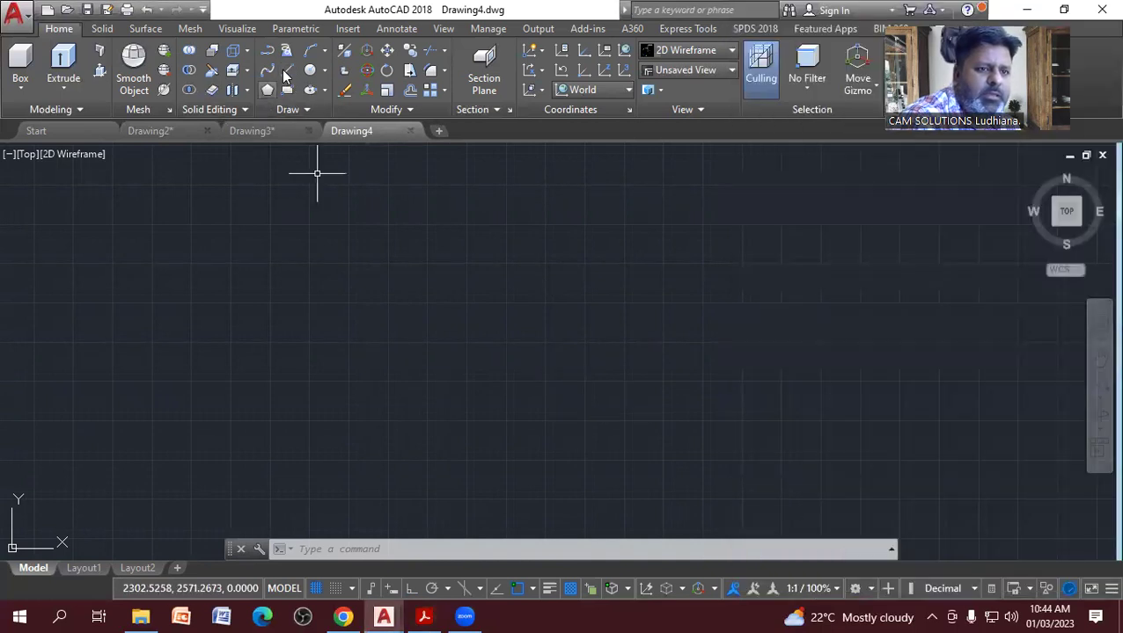
Draw a 95-unit horizontal base line with LINE and Ortho on, then zoom in on it.
type("l")
key("Return")
left_click(662, 378)
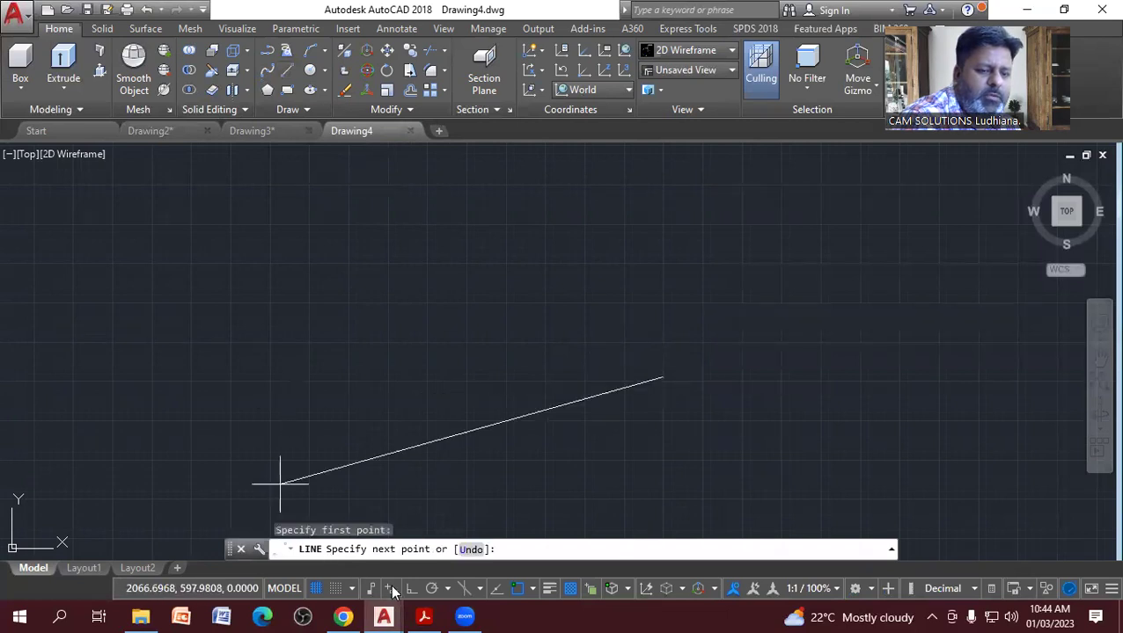
key("F8")
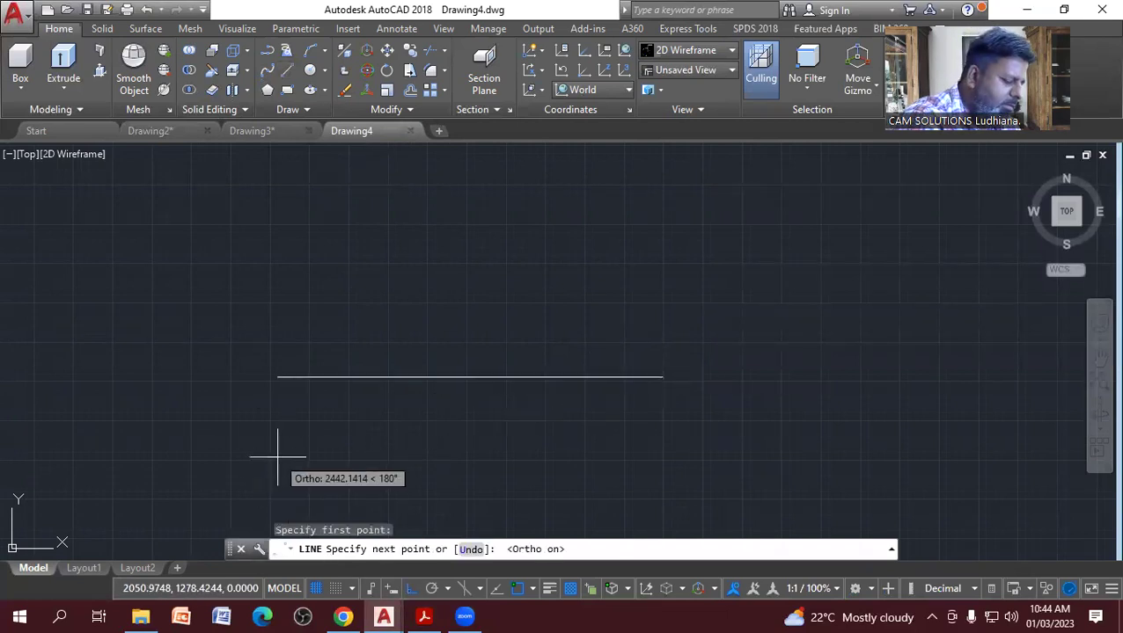
type("95")
key("Return")
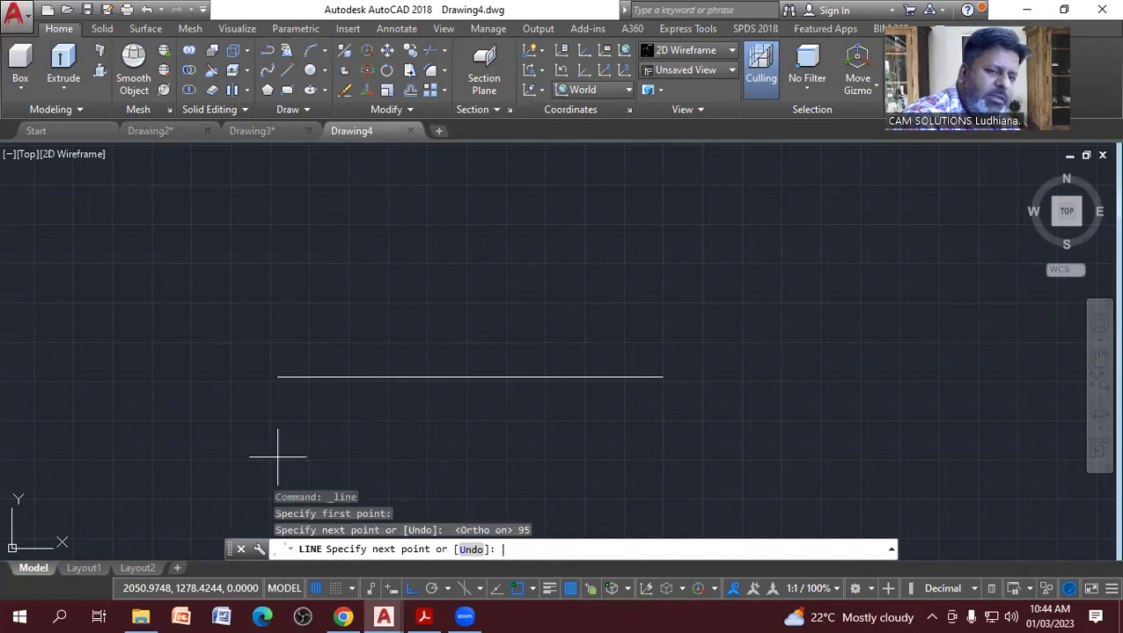
scroll(528, 445, "down", 3)
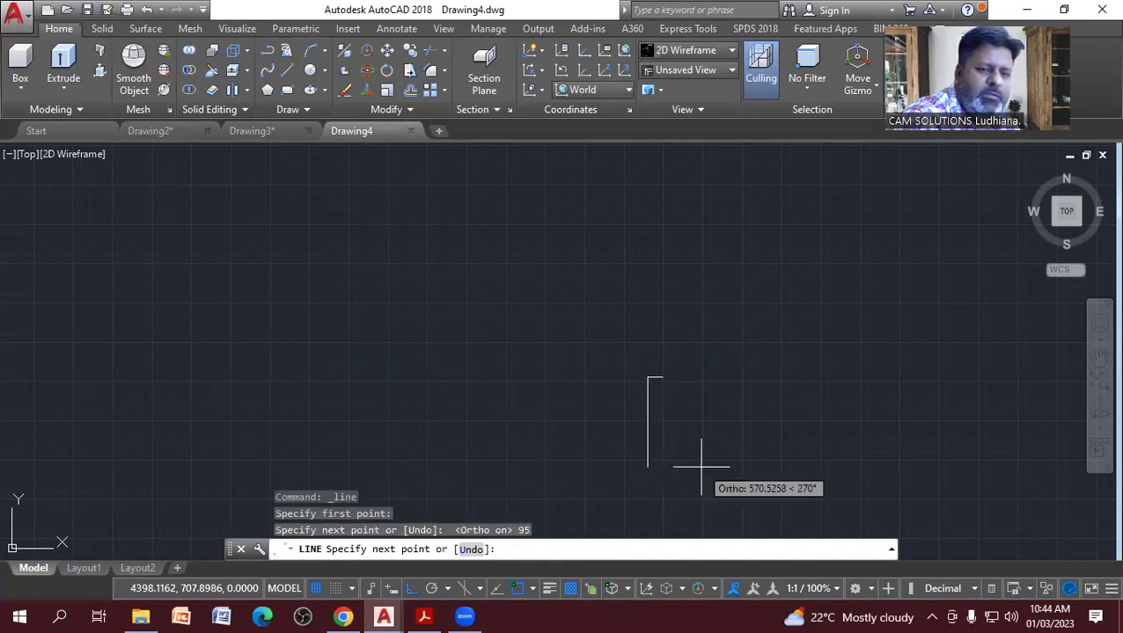
scroll(489, 354, "up", 2)
scroll(264, 277, "up", 3)
scroll(434, 318, "up", 1)
mouse_move(433, 319)
middle_mouse_down()
mouse_move(291, 304)
mouse_move(243, 357)
middle_mouse_up()
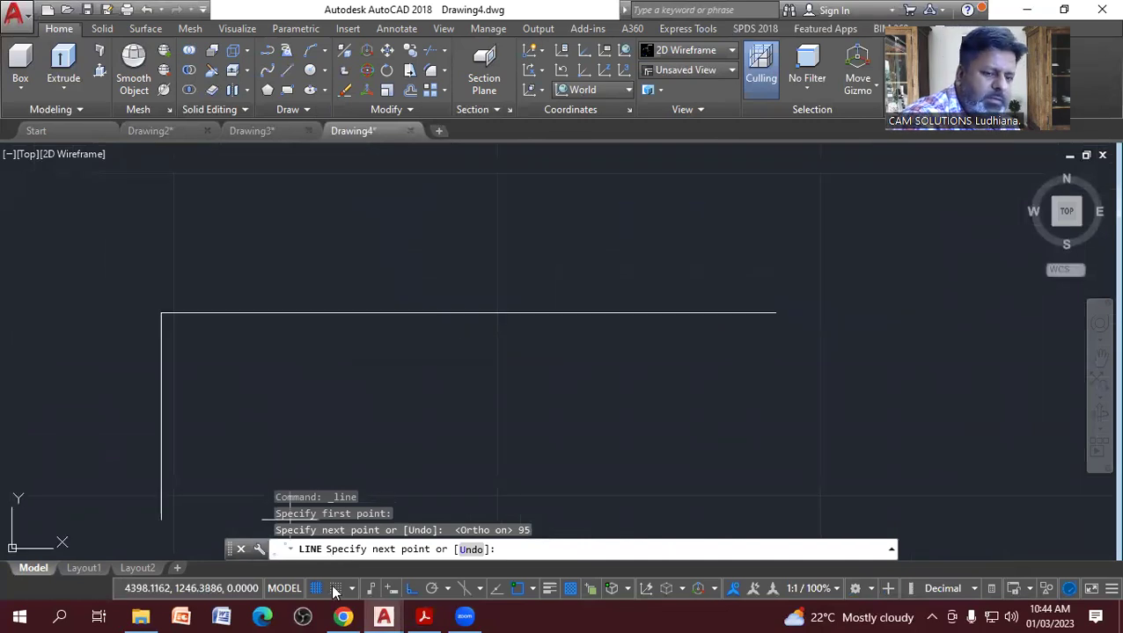
Check the PDF for the next dimension and recentre the view on the base line.
left_click(422, 616)
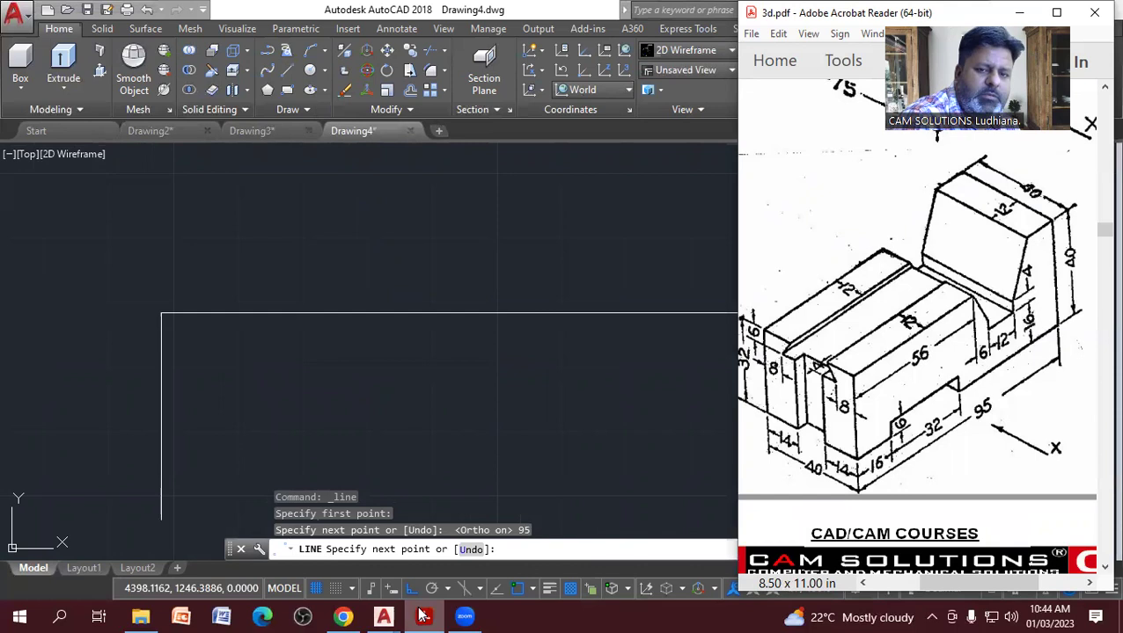
left_click(422, 616)
middle_click_drag(208, 333, 209, 463)
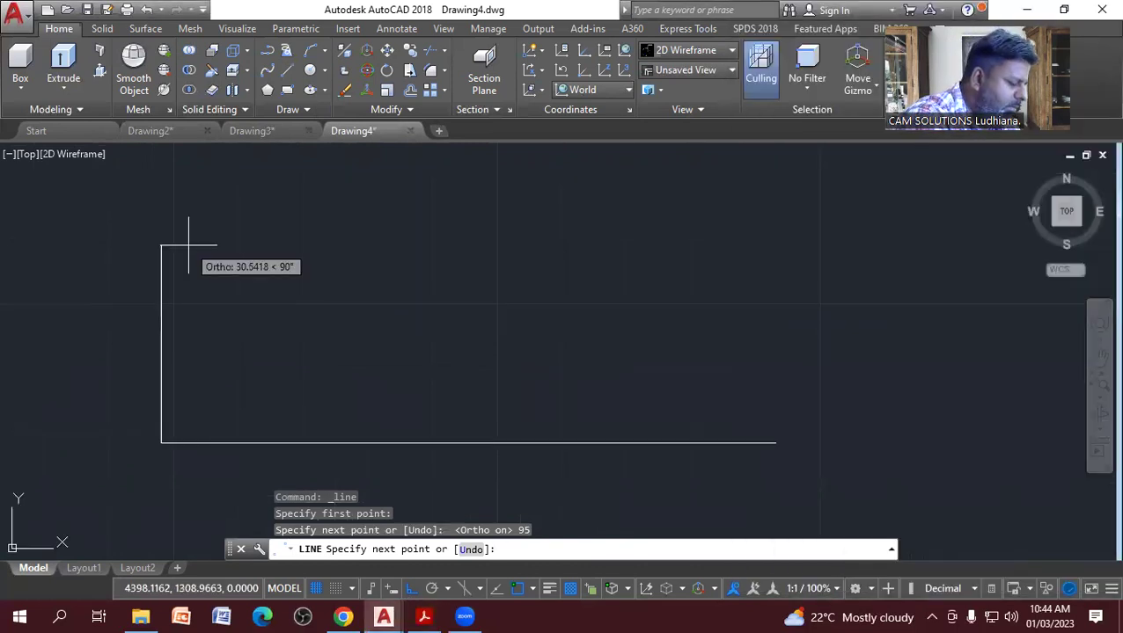
type("32")
Continue the outline with a 32-unit left side and a 56-unit top line.
key("Return")
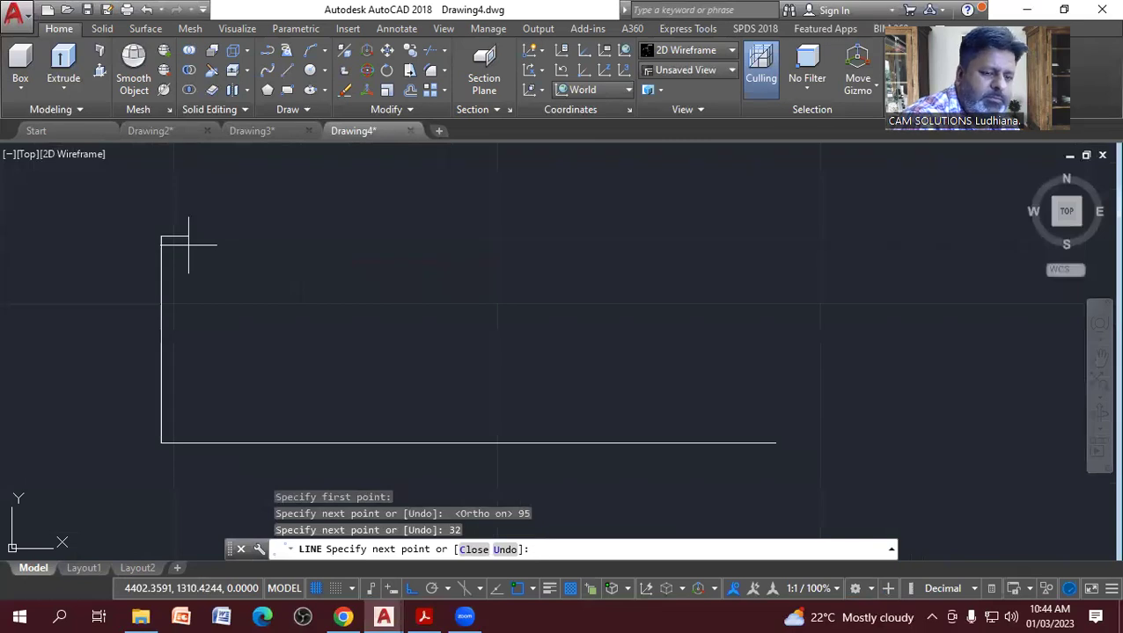
left_click(422, 616)
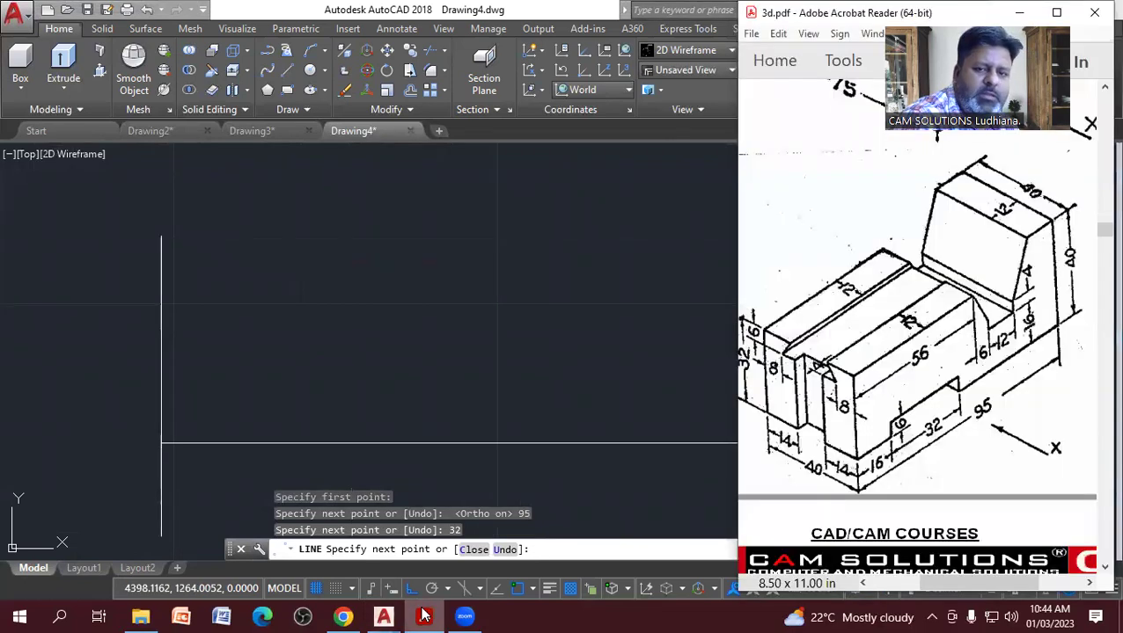
left_click(423, 616)
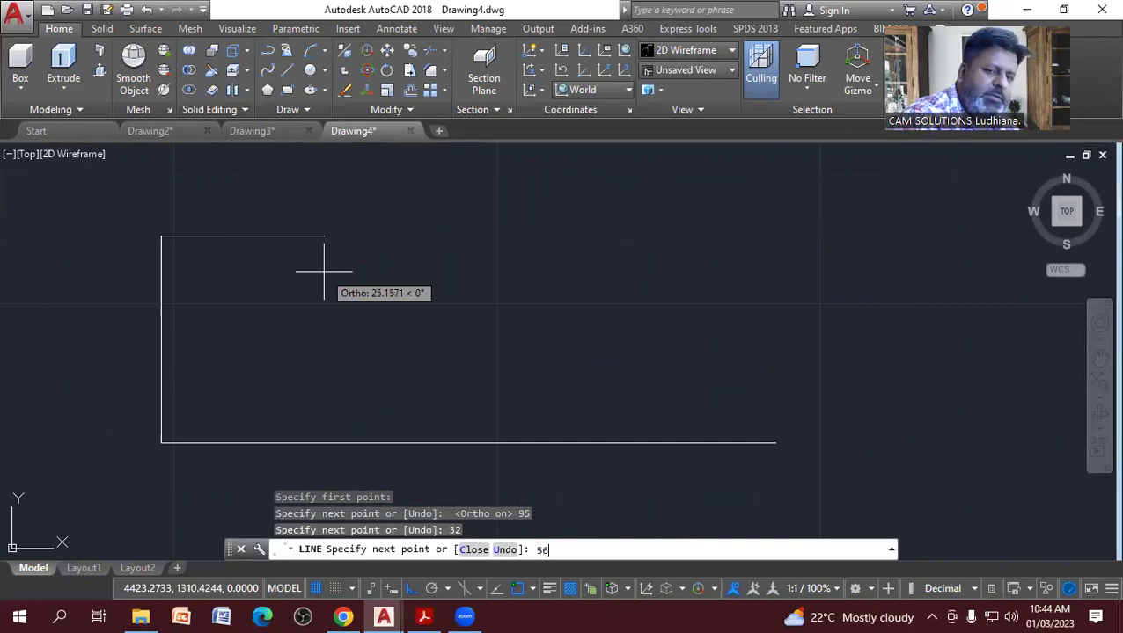
key("Return")
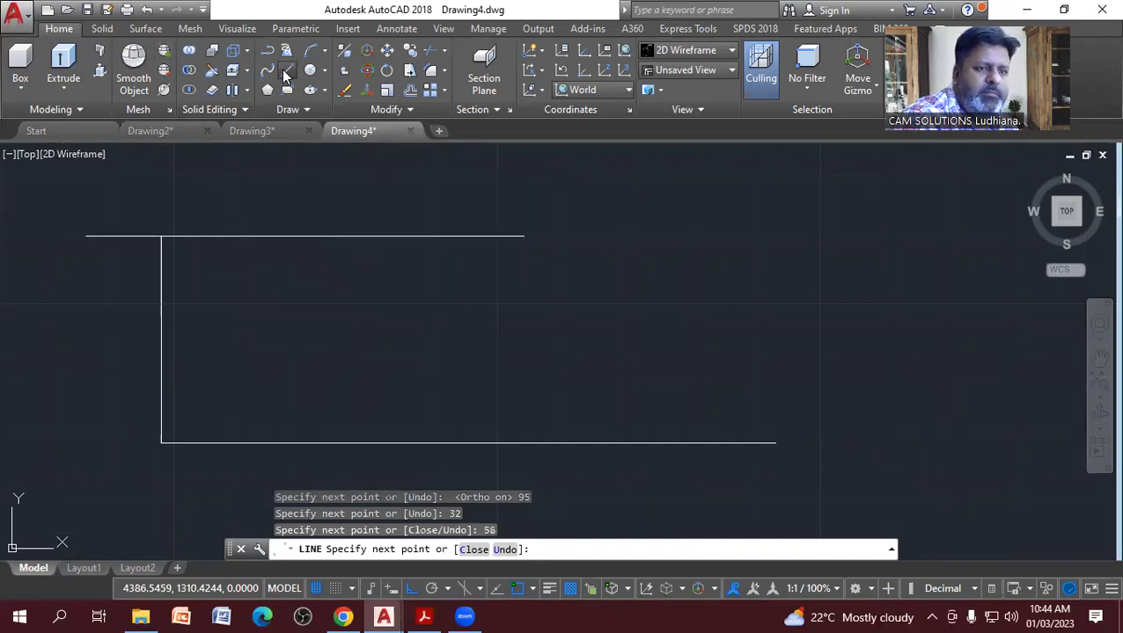
From the base's right end, draw the 40-unit right side and the 12-unit top step.
left_click(286, 70)
scroll(423, 286, "down", 4)
middle_click_drag(421, 288, 373, 337)
scroll(415, 292, "up", 2)
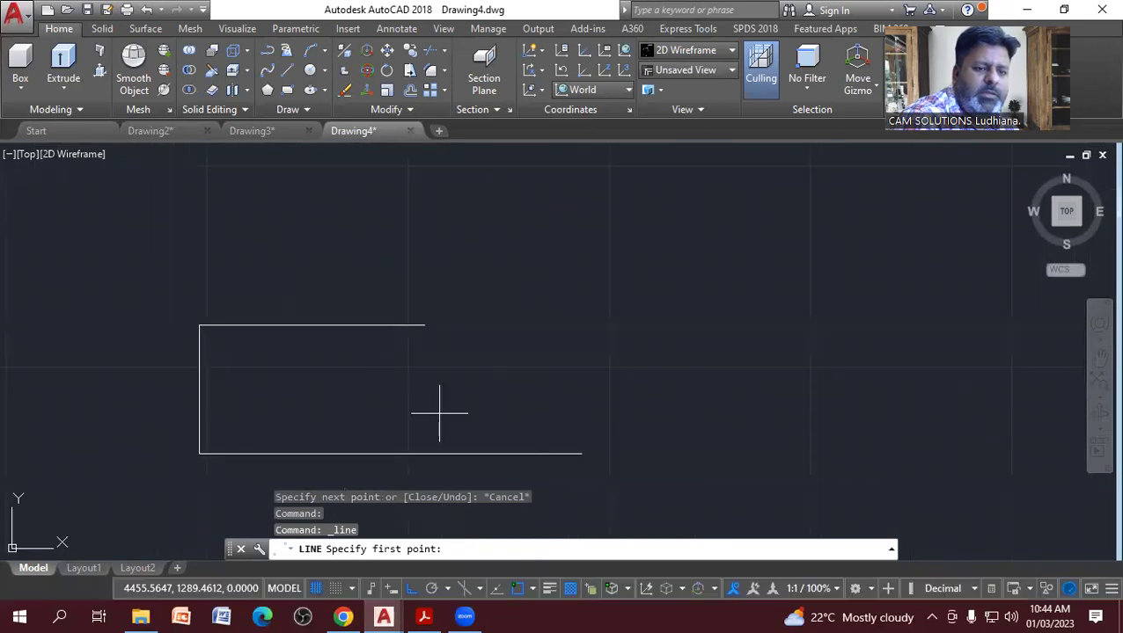
left_click(581, 454)
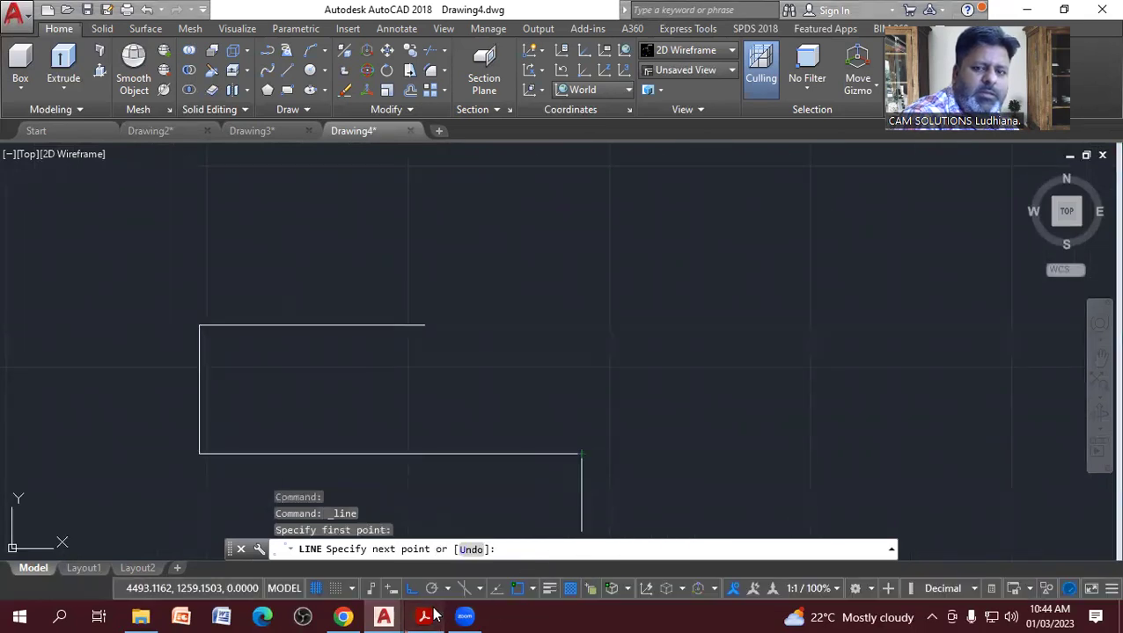
left_click(429, 615)
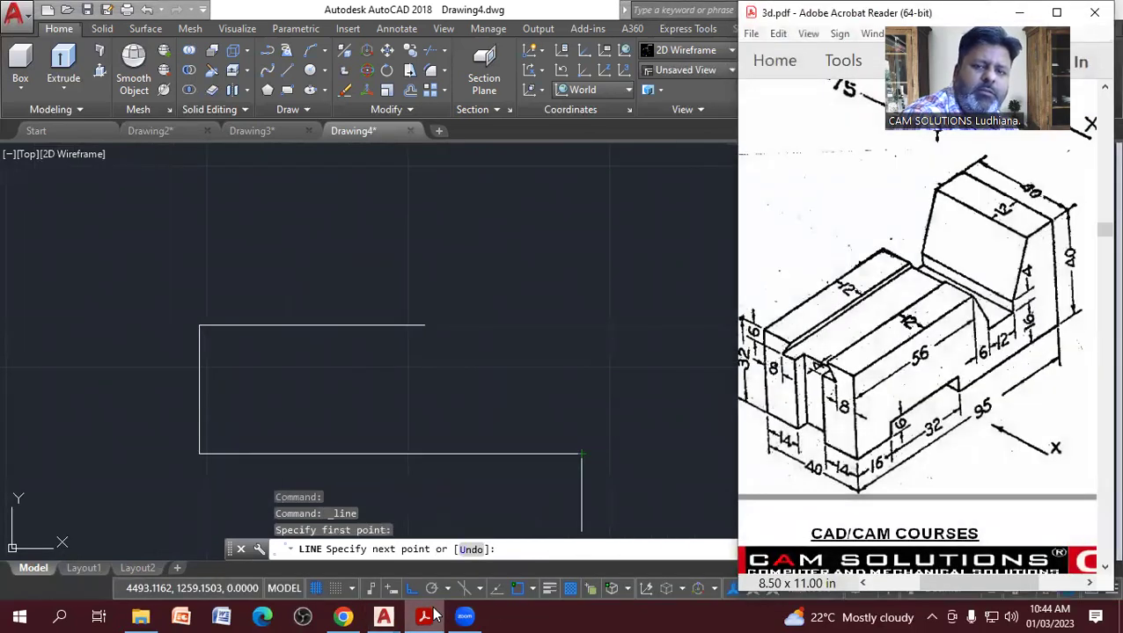
left_click(431, 615)
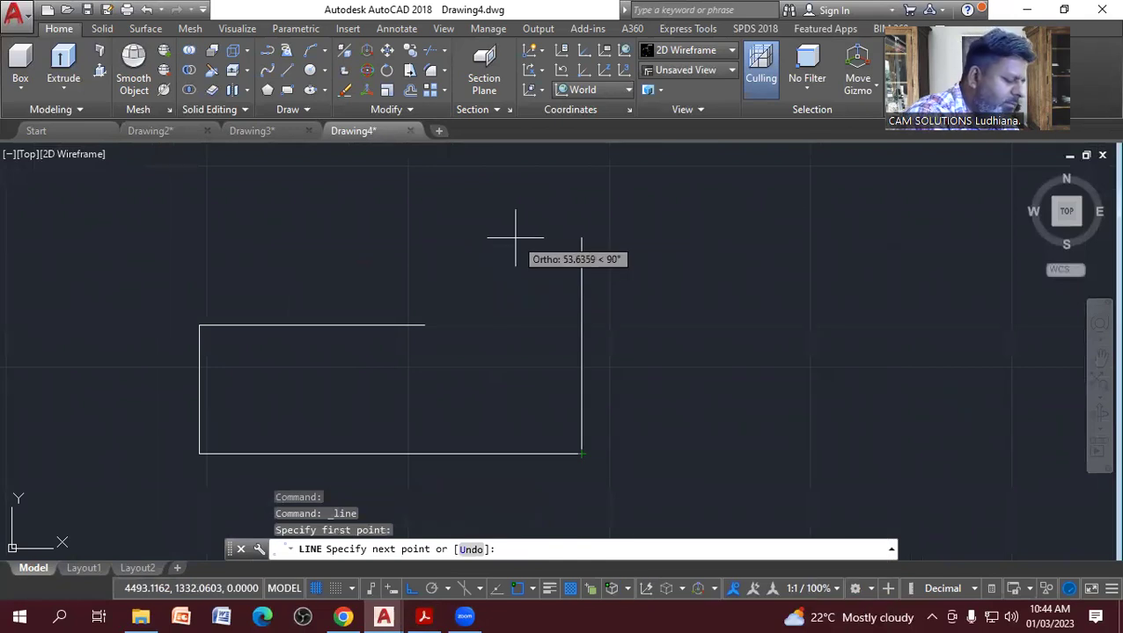
left_click(561, 549)
type("40")
key("Return")
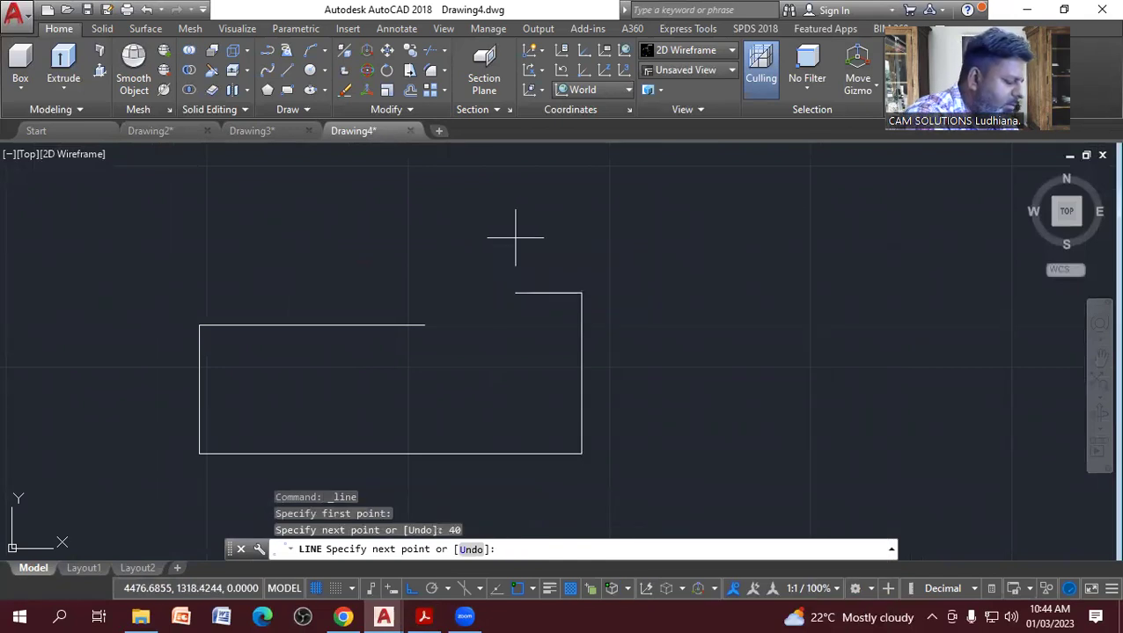
type("12")
key("Return")
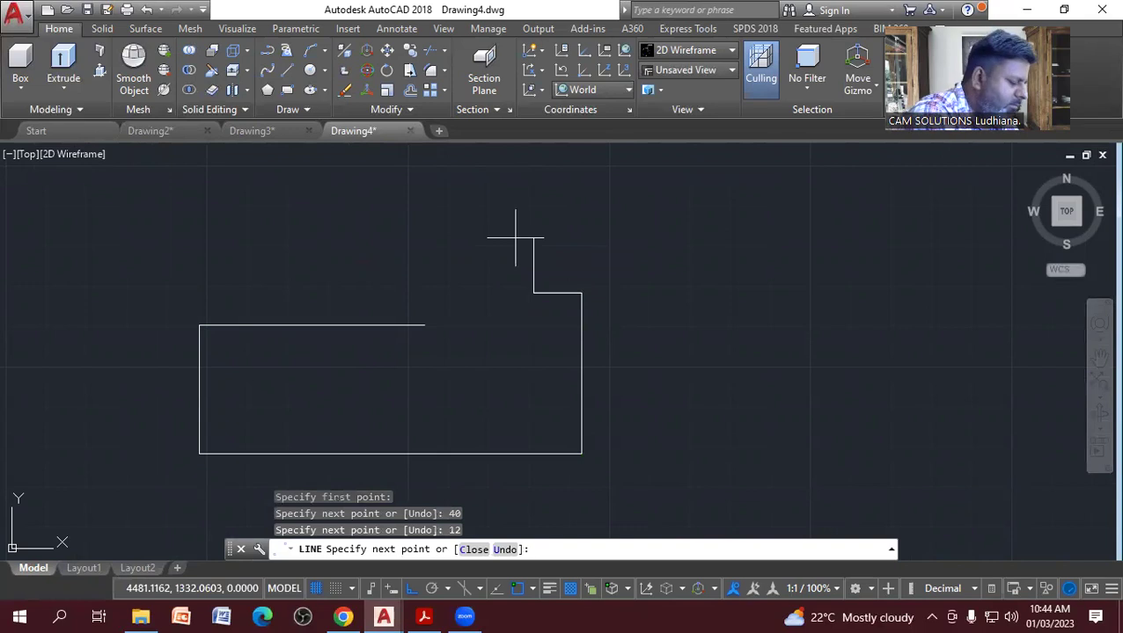
key("Escape")
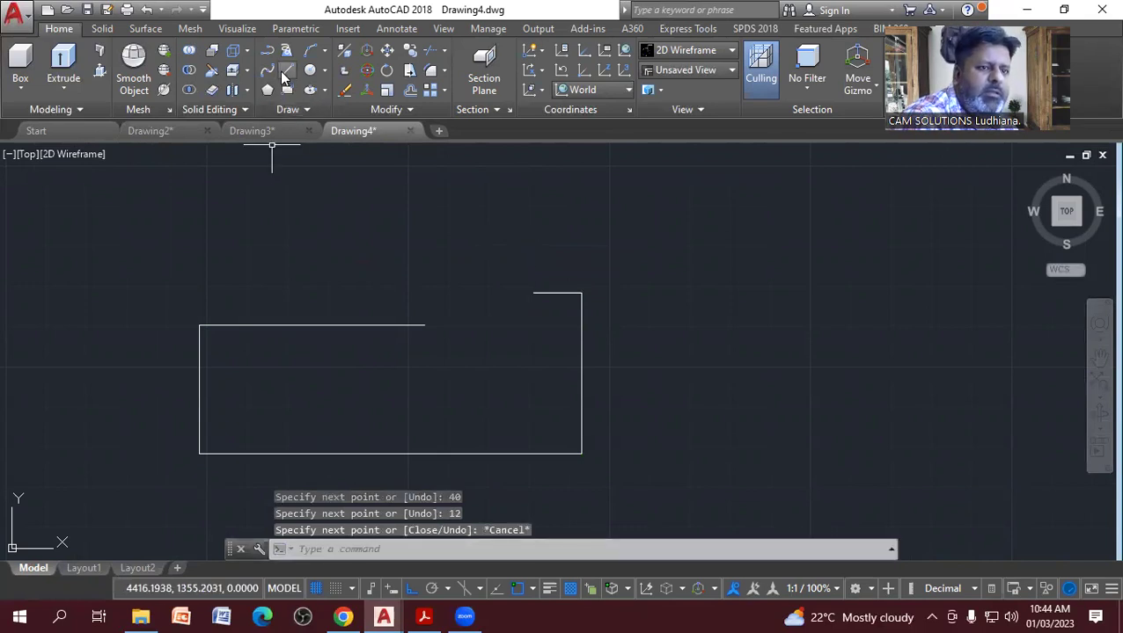
Draw the bottom slot: 16 along the base, 6 up, 32 across, and 6 down.
left_click(285, 73)
left_click(199, 454)
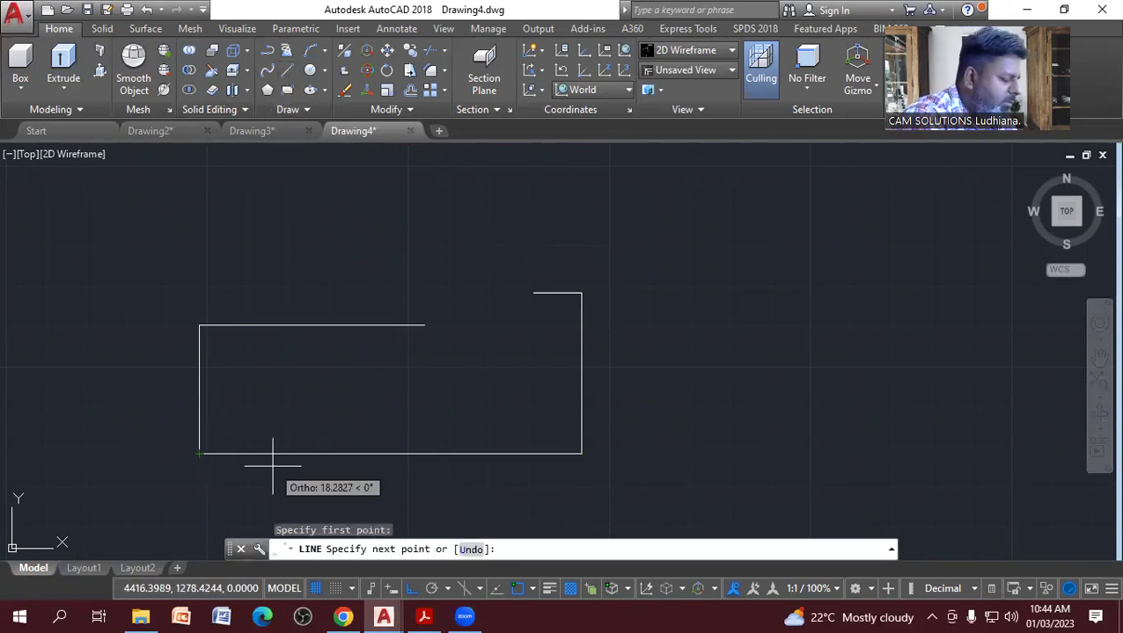
type("16")
key("Return")
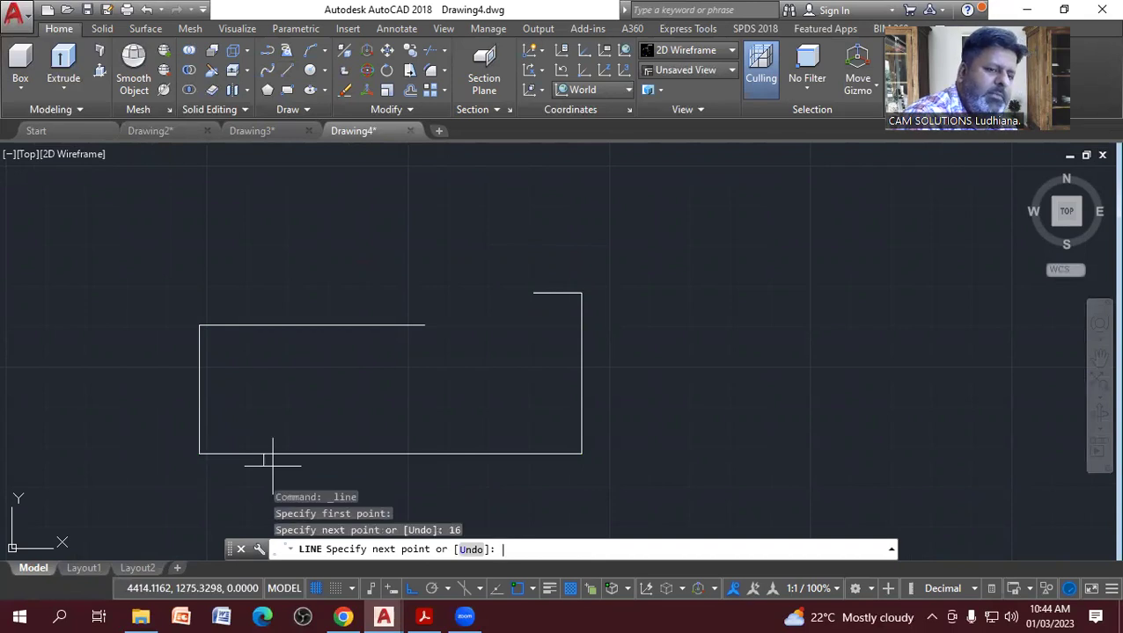
left_click(424, 616)
left_click(424, 616)
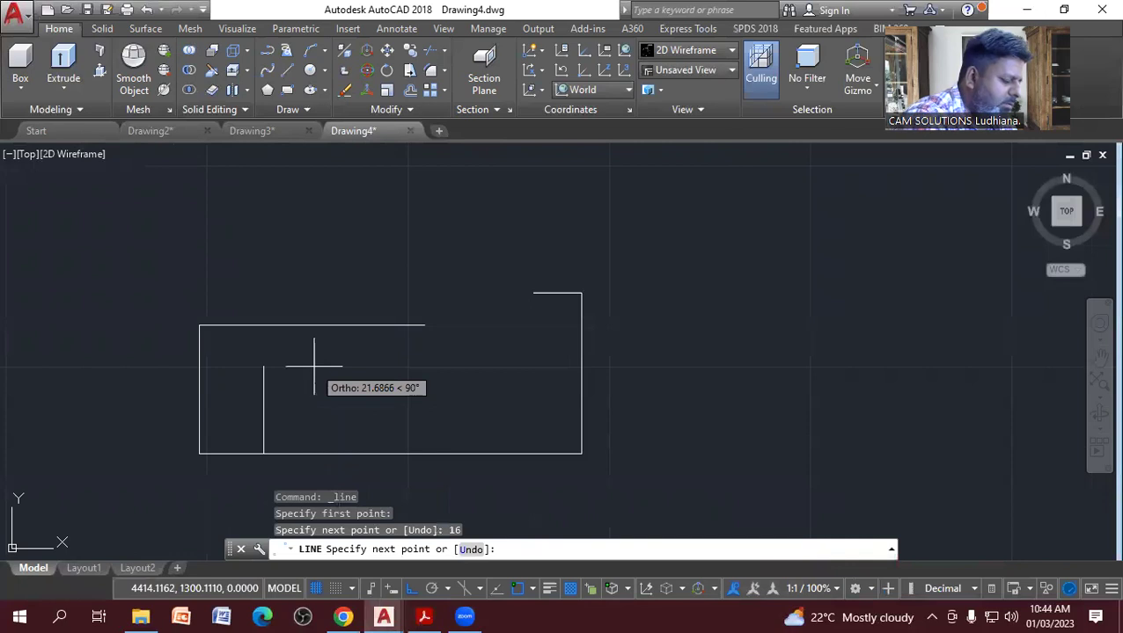
type("6")
key("Return")
type("32")
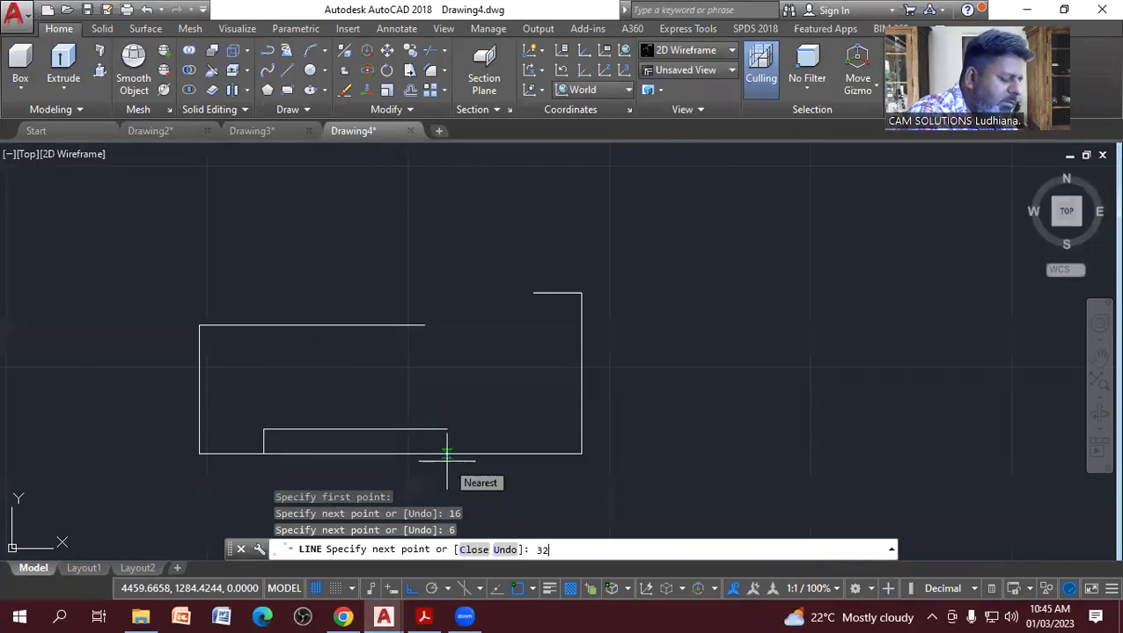
key("Return")
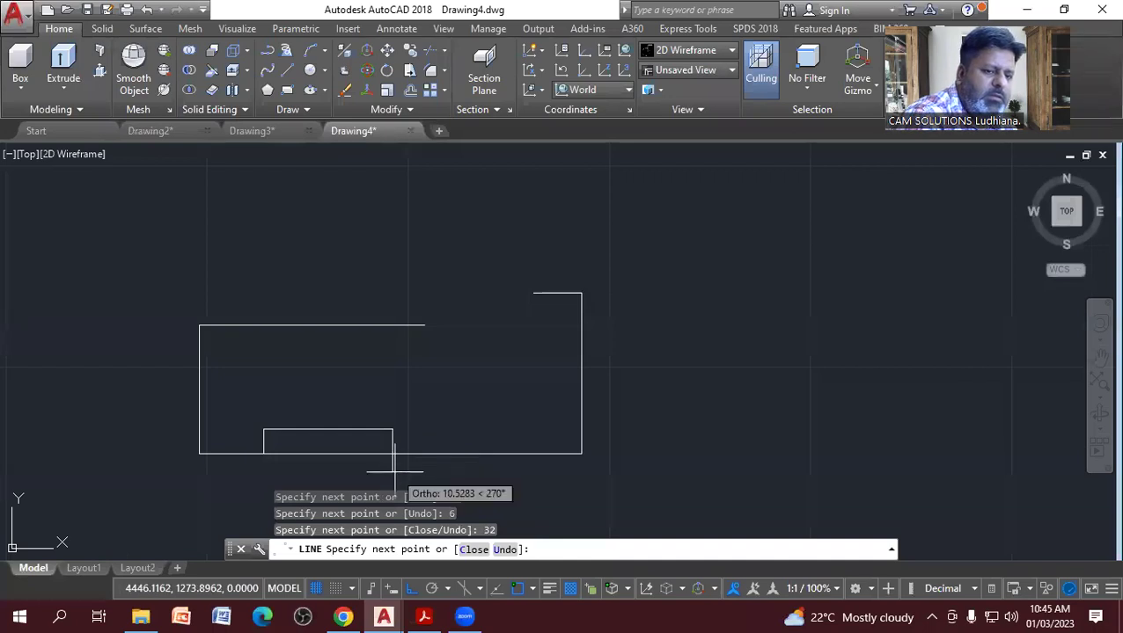
type("6")
key("Return")
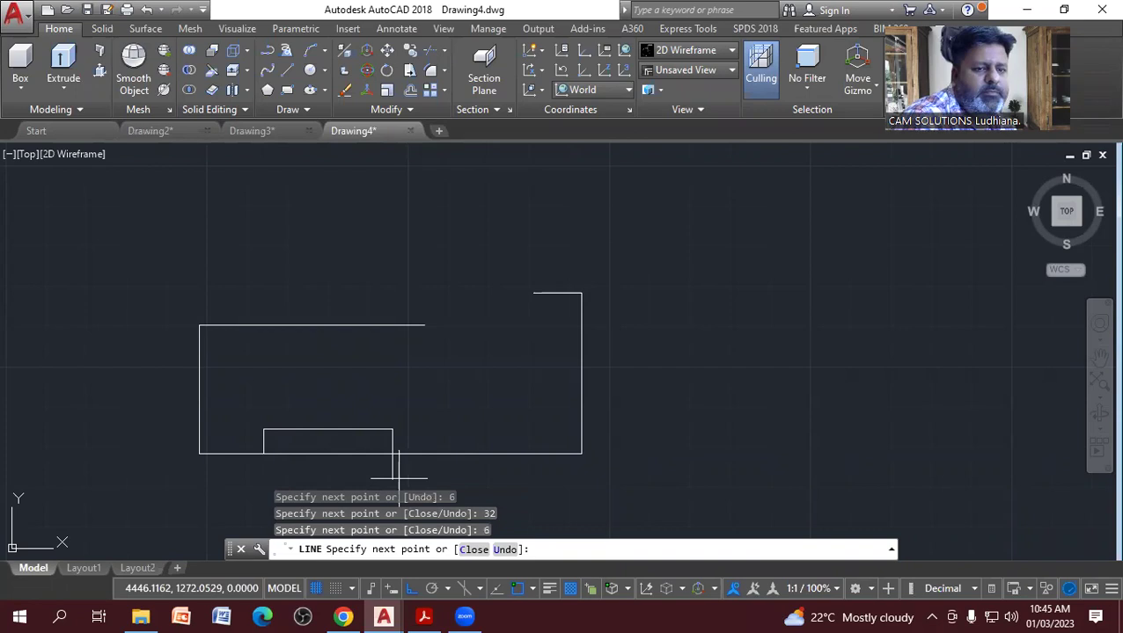
key("Escape")
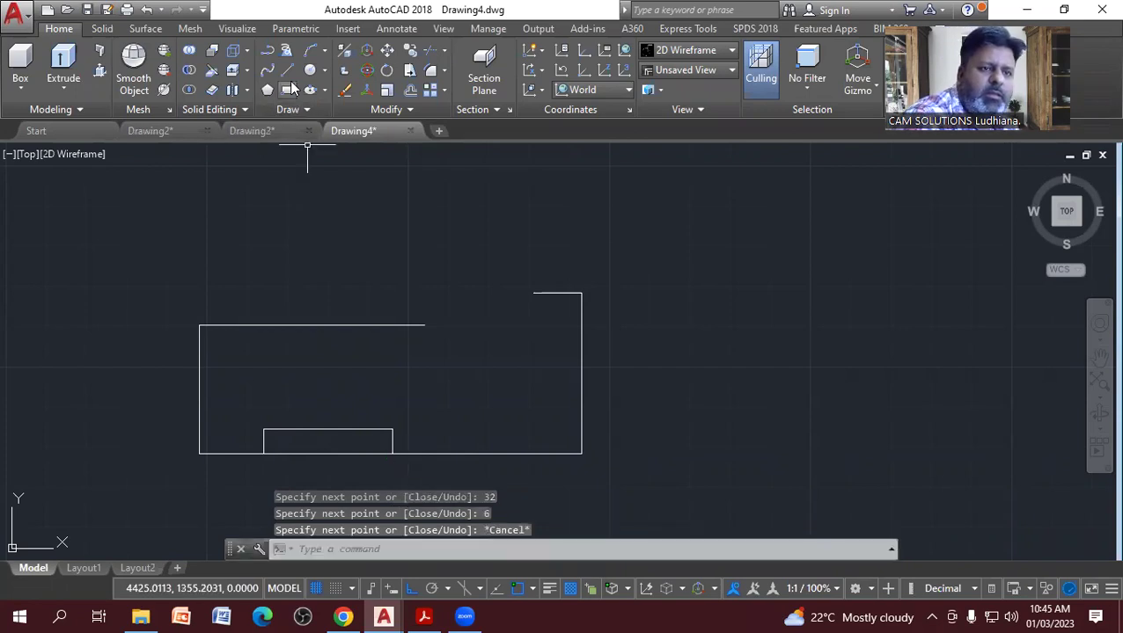
Add a vertical line from the top line's right end partway down, then recheck the PDF.
key("Return")
left_click(431, 322)
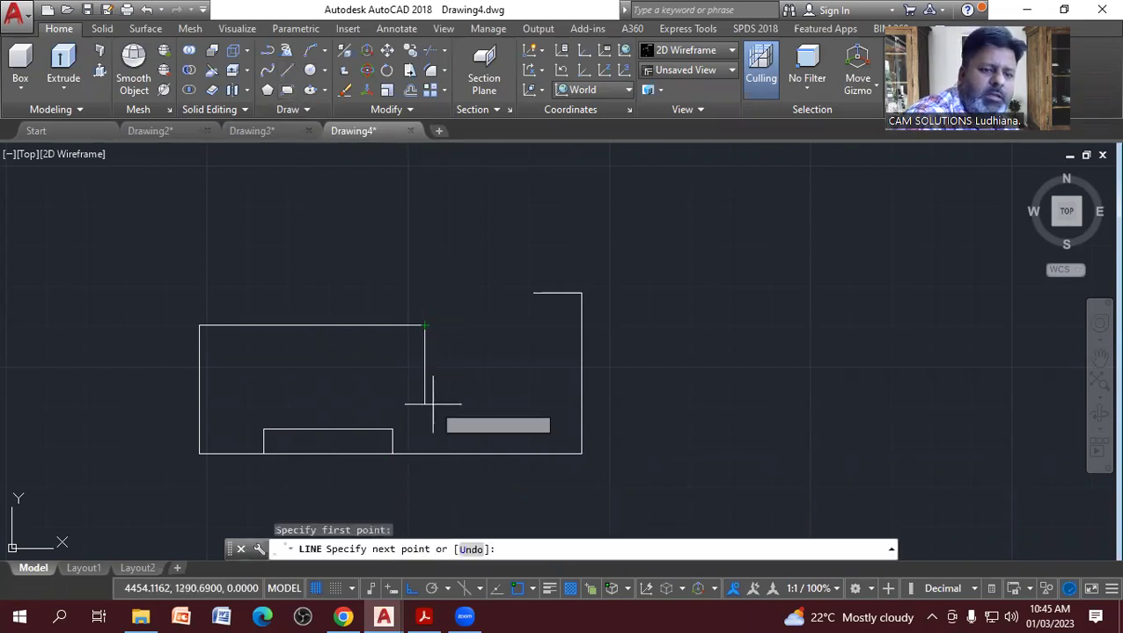
left_click(431, 414)
key("Escape")
left_click(425, 615)
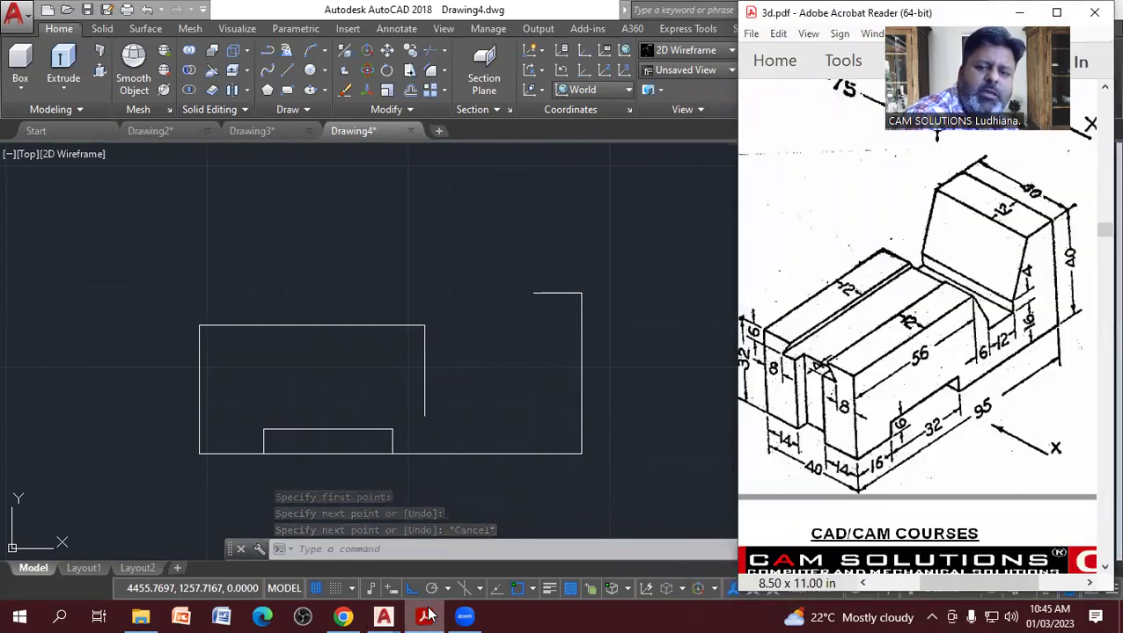
left_click(426, 616)
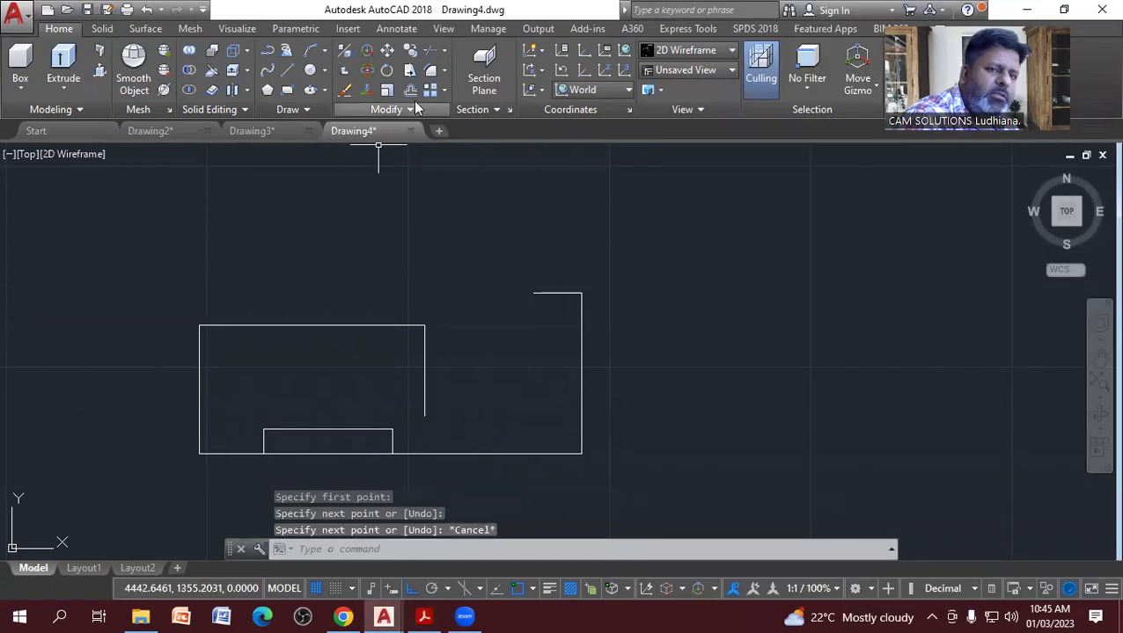
Offset the short vertical line three times at 6 units apart to the right.
left_click(414, 92)
type("6")
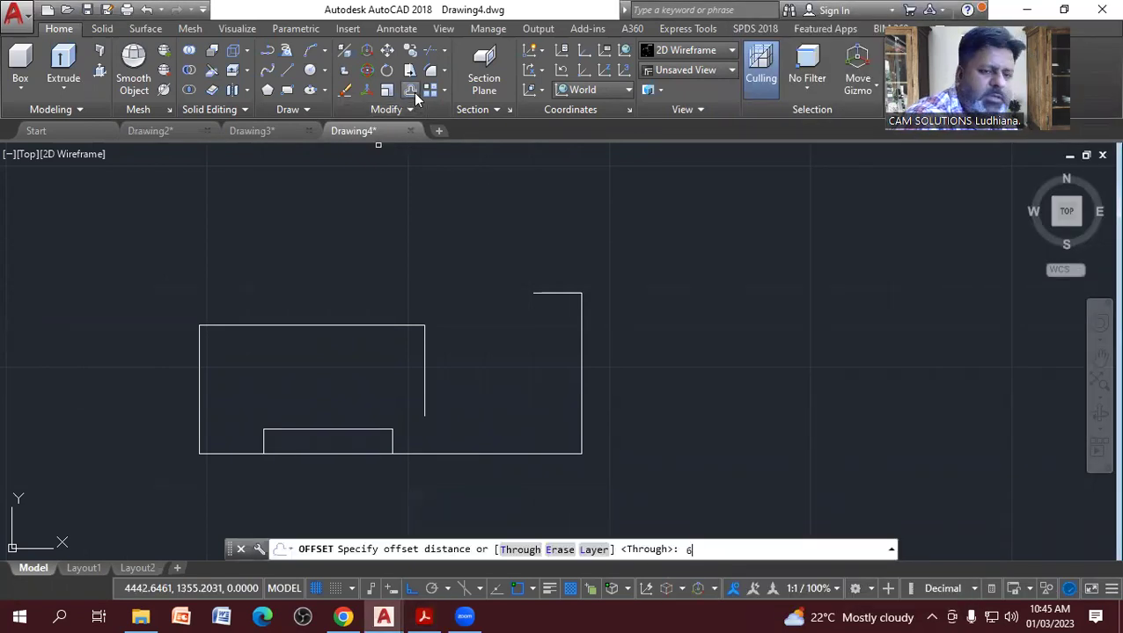
key("Return")
left_click(424, 387)
left_click(456, 388)
left_click(449, 388)
left_click(464, 390)
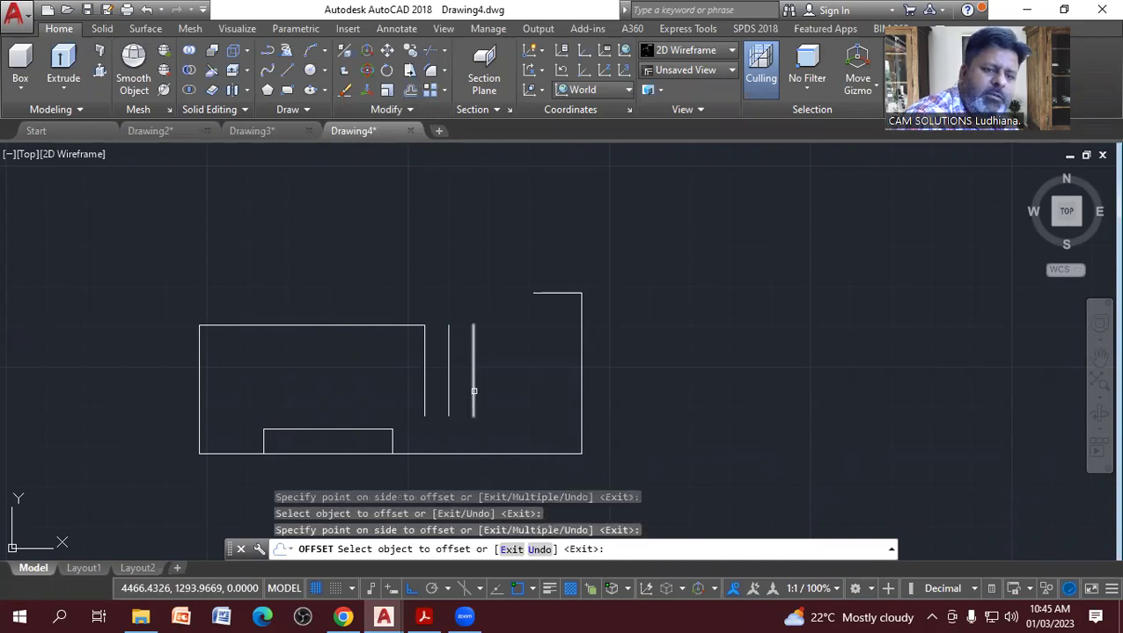
left_click(476, 390)
left_click(490, 395)
left_click(496, 395)
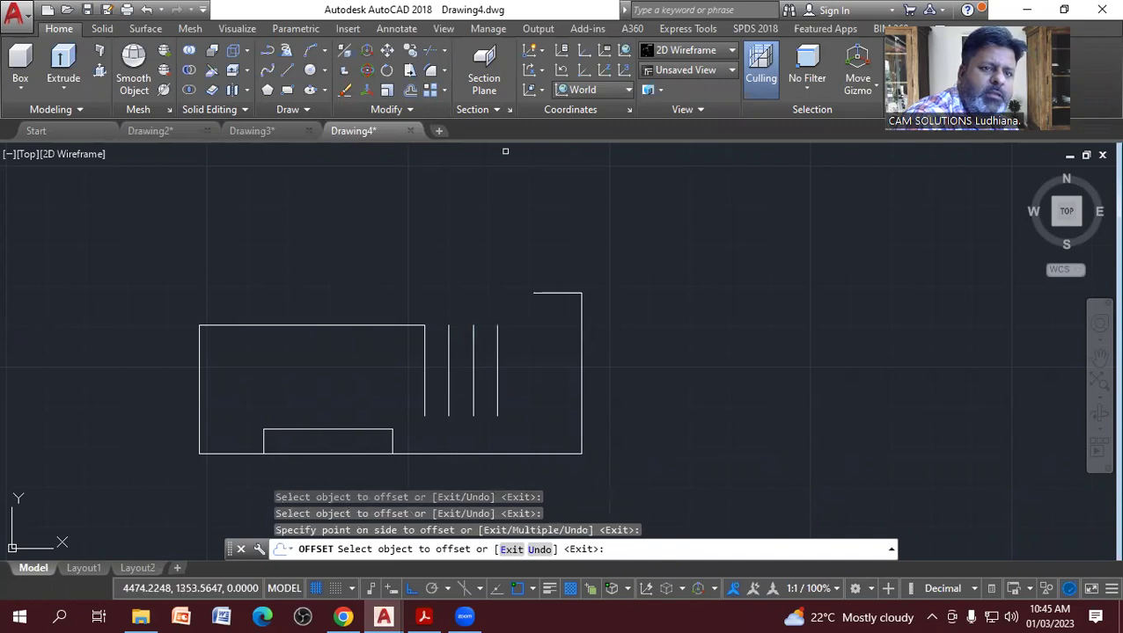
Offset the base line up 16, then offset that copy 4 higher to make a guide at 20.
left_click(410, 90)
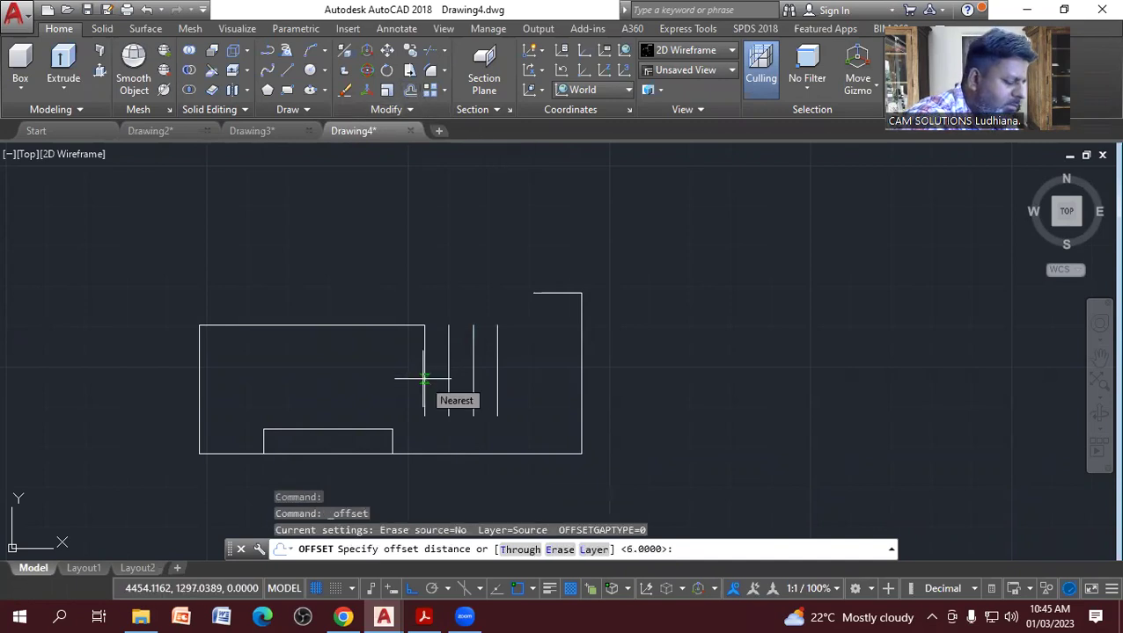
type("16")
key("Return")
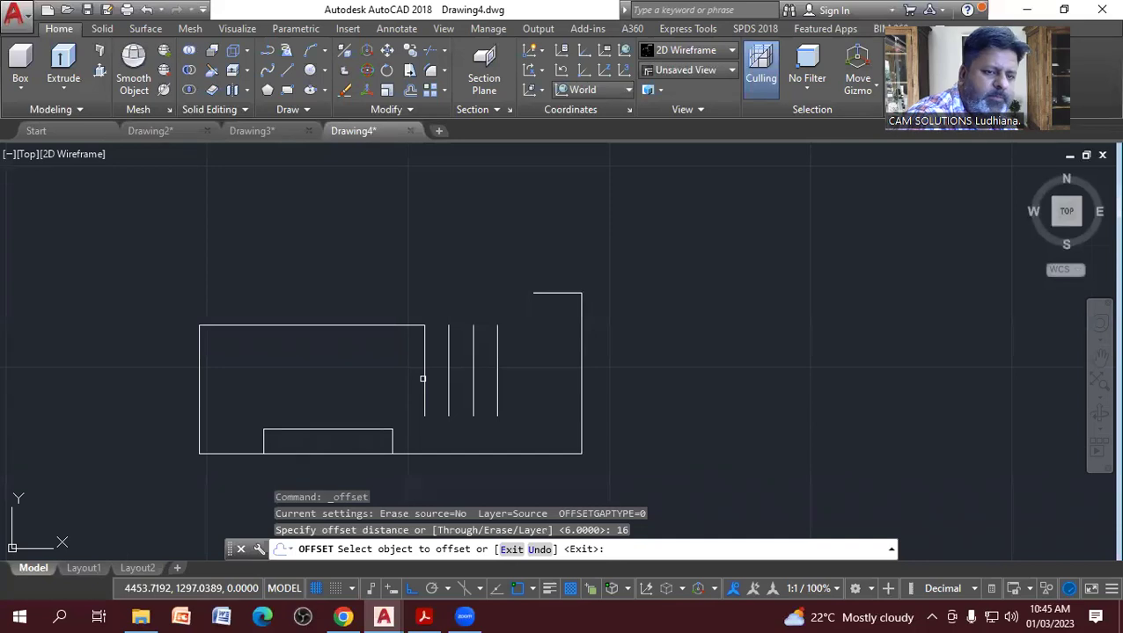
left_click(442, 454)
left_click(453, 437)
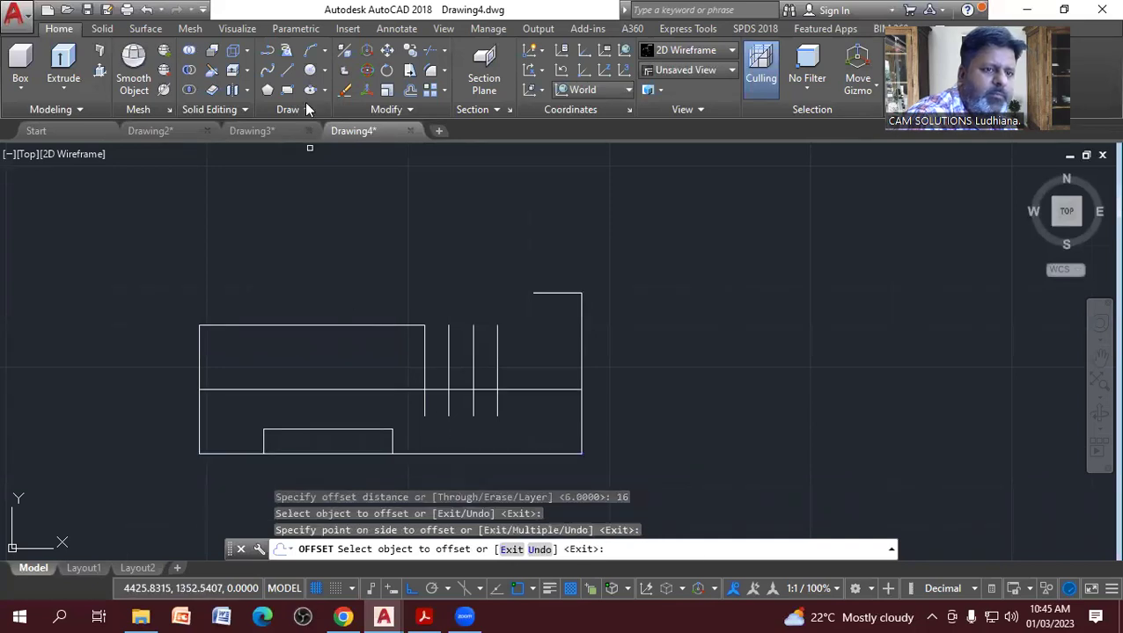
left_click(400, 94)
type("4")
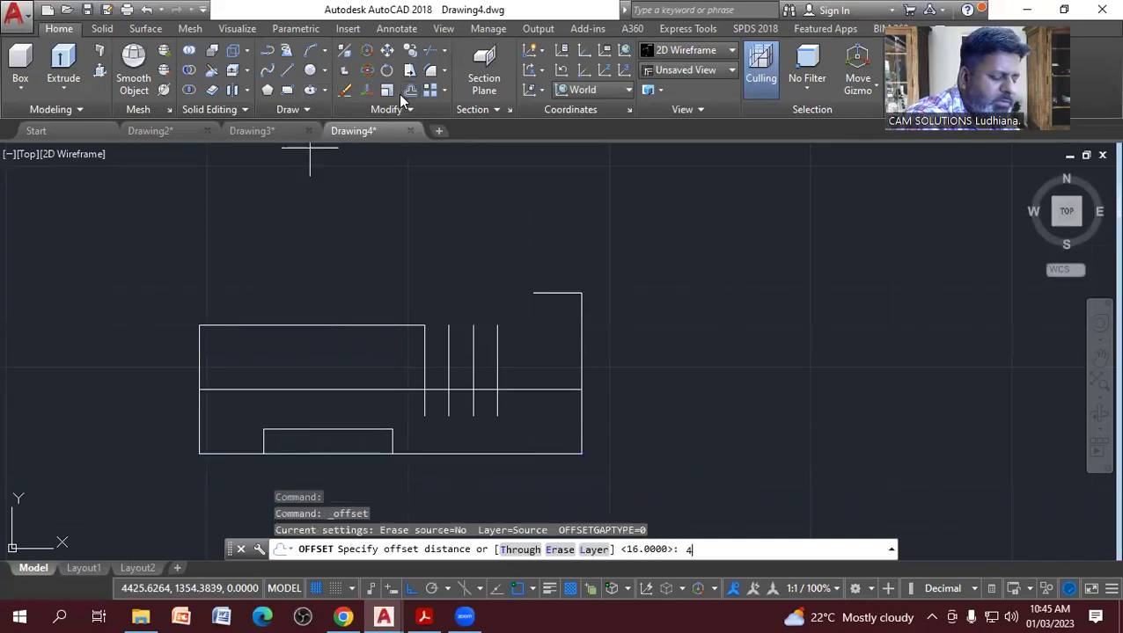
key("Return")
left_click(526, 390)
left_click(498, 338)
key("Escape")
left_click(287, 71)
Draw the left and right slanted sides of the V-notch.
left_click(449, 374)
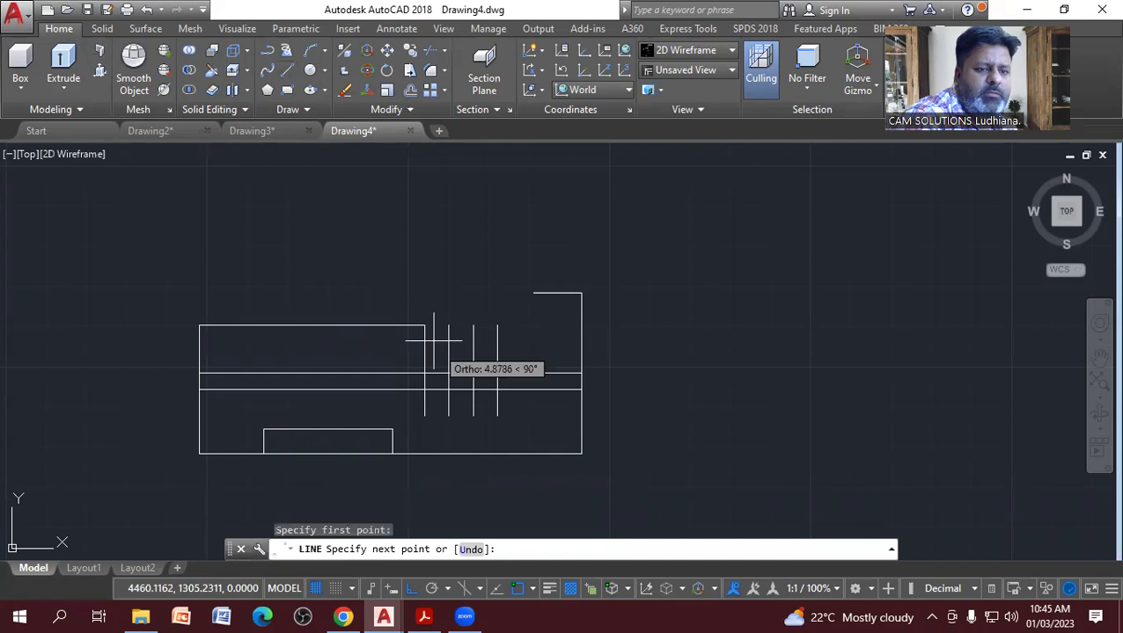
left_click(424, 326)
key("Return")
key("Return")
left_click(498, 373)
left_click(523, 300)
key("Escape")
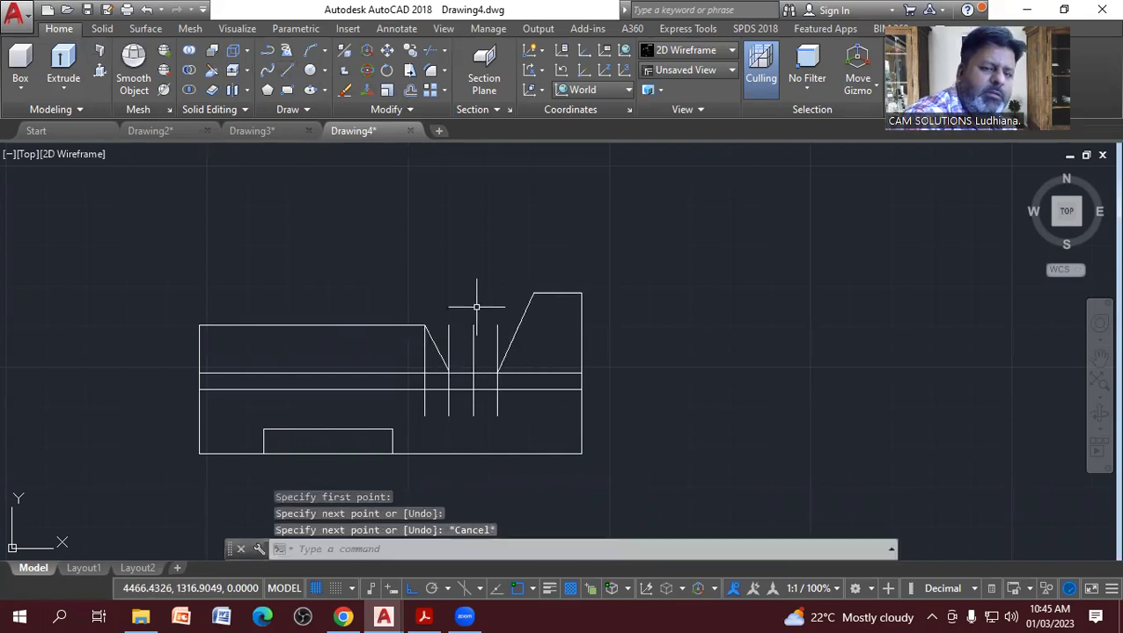
Erase the two construction lines and trim the leftover stubs around the notch.
left_click(528, 372)
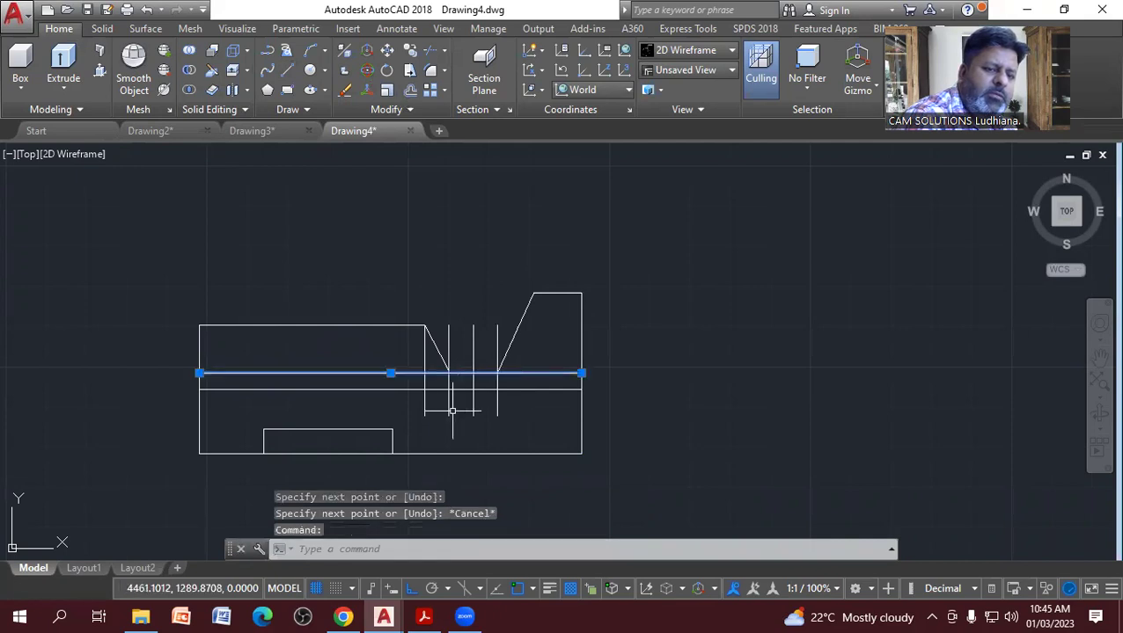
left_click(424, 396)
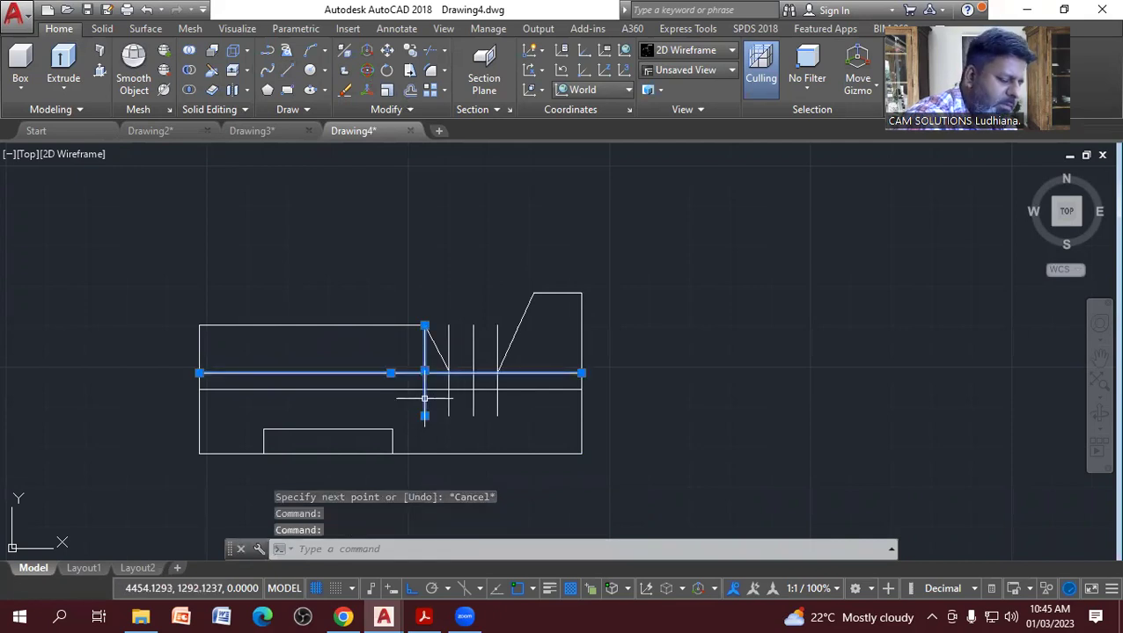
key("Delete")
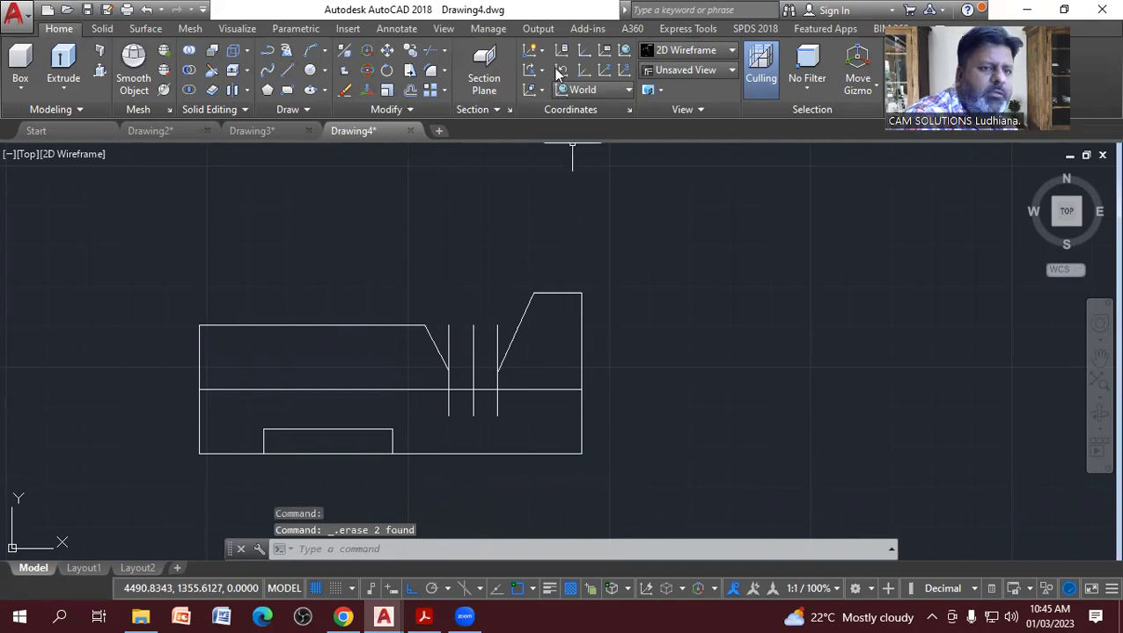
left_click(432, 51)
key("Return")
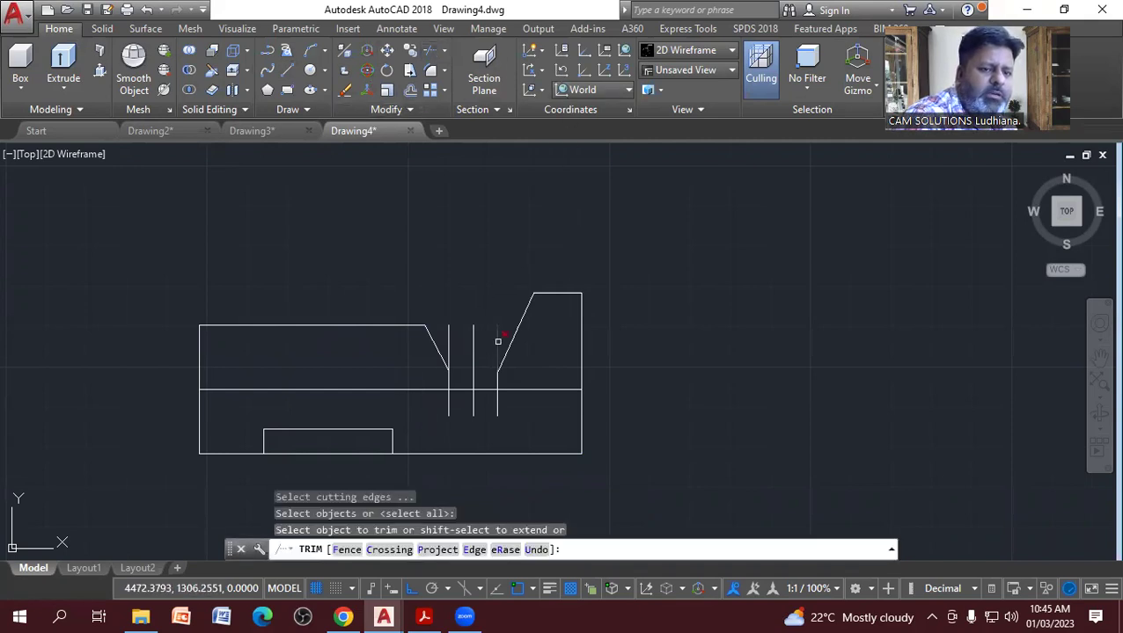
left_click(508, 435)
left_click(427, 413)
left_click(401, 403)
left_click(384, 377)
left_click(531, 387)
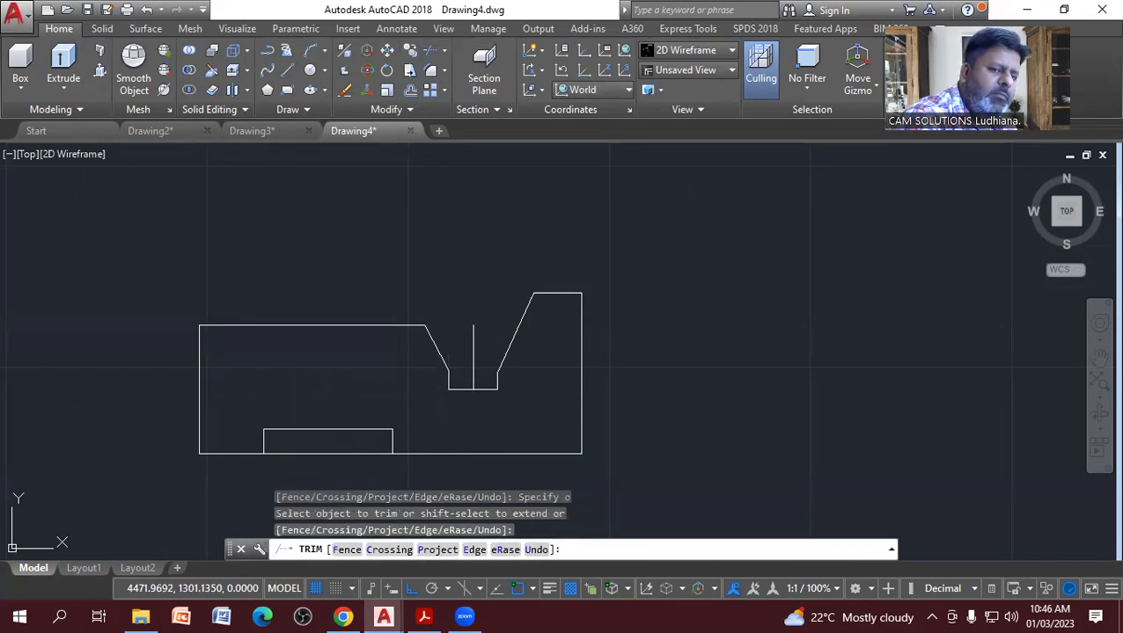
key("Escape")
Delete the leftover vertical notch line and trim the base line inside the slot rectangle.
left_click(472, 328)
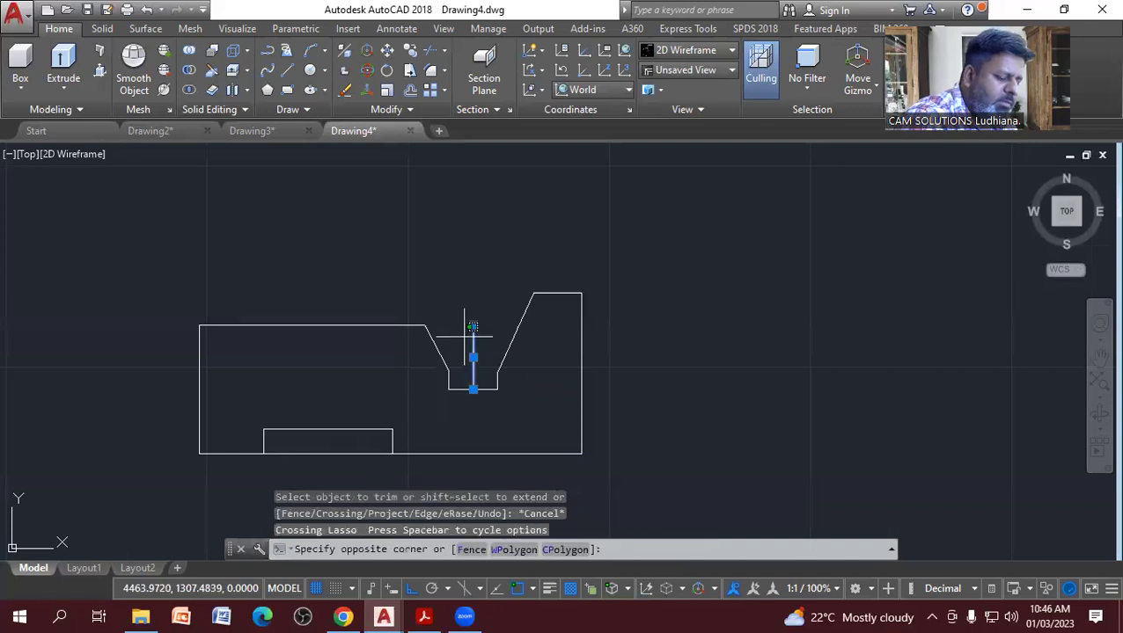
left_click(465, 325)
key("Delete")
left_click(429, 50)
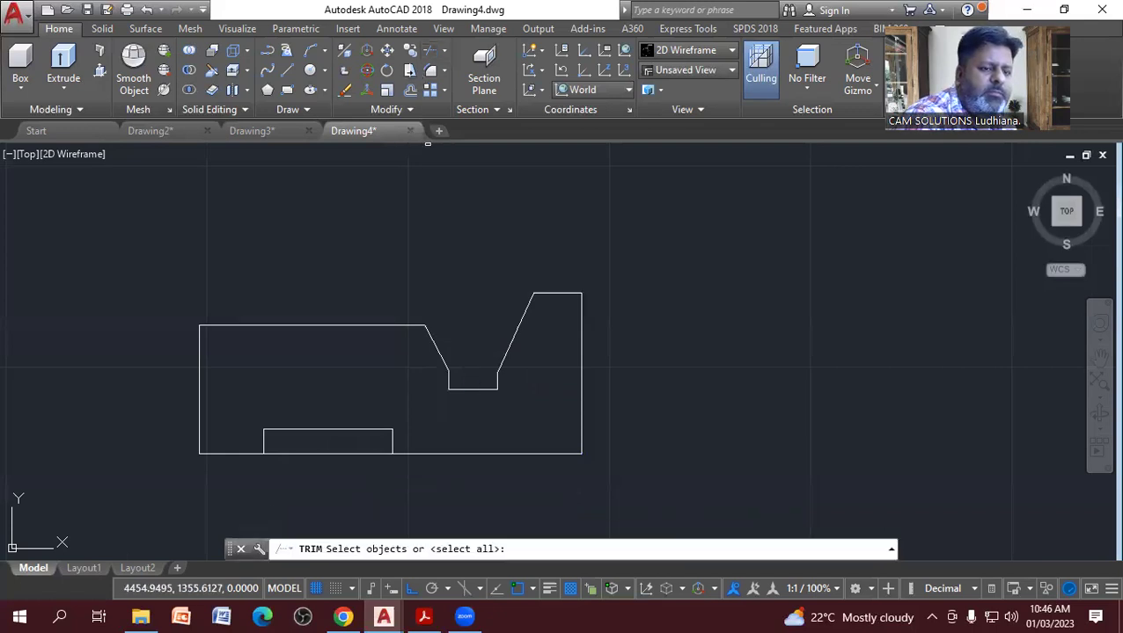
key("Return")
left_click(296, 453)
key("Escape")
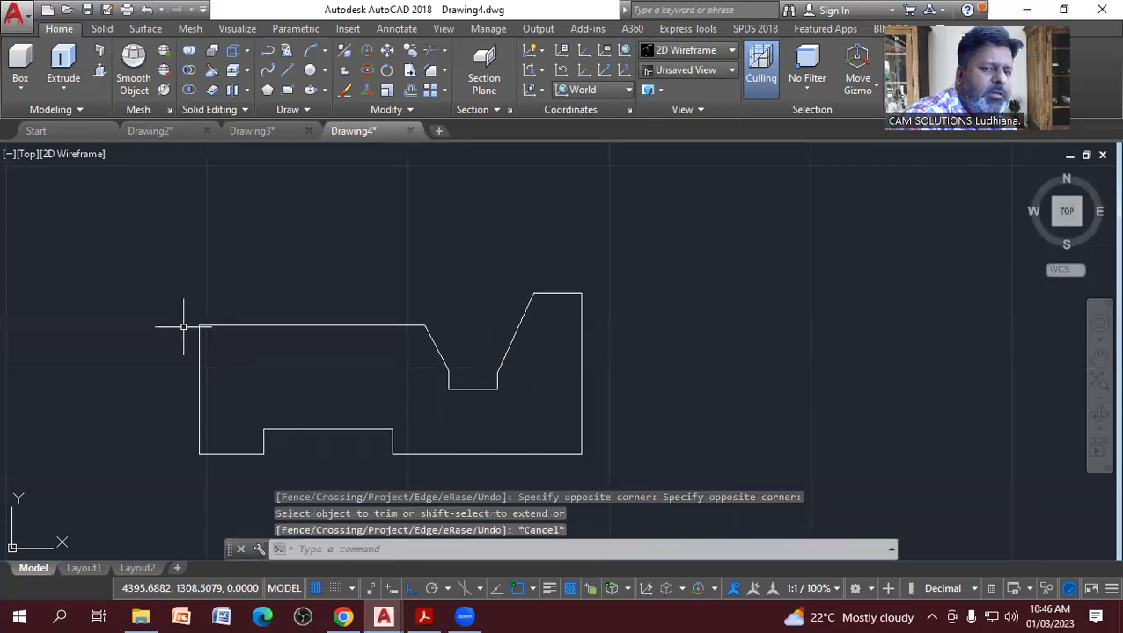
left_click(1091, 430)
left_click(1021, 461)
Tilt the view into 3D and convert the closed profile into a region.
mouse_move(482, 363)
left_mouse_down()
mouse_move(511, 296)
mouse_move(484, 306)
left_mouse_up()
key("Escape")
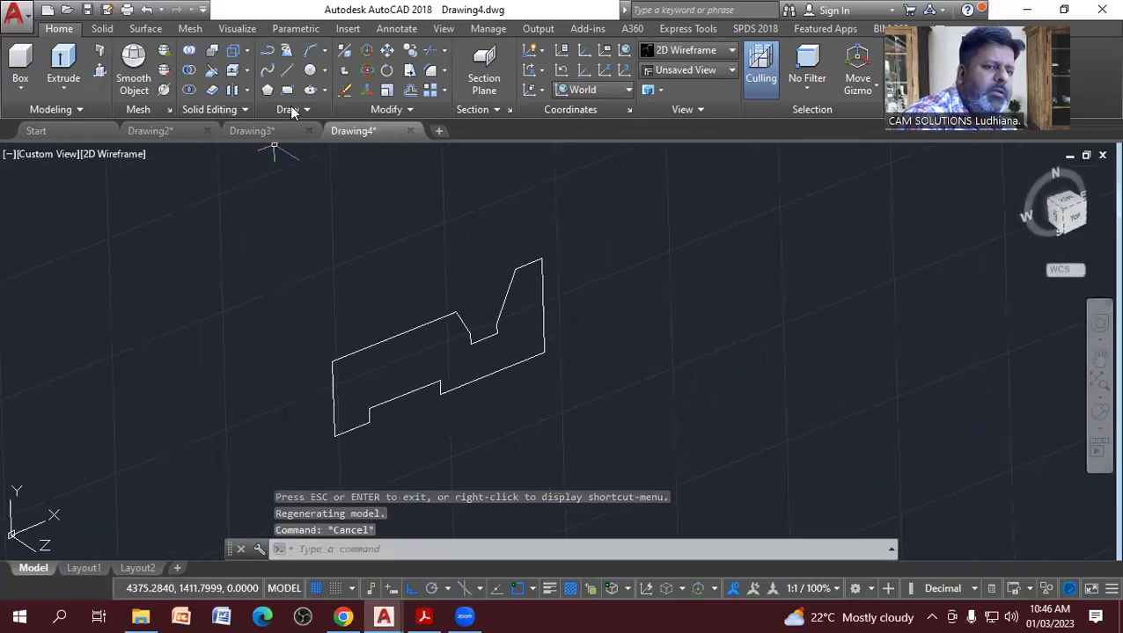
left_click(324, 149)
left_click_drag(544, 370, 251, 240)
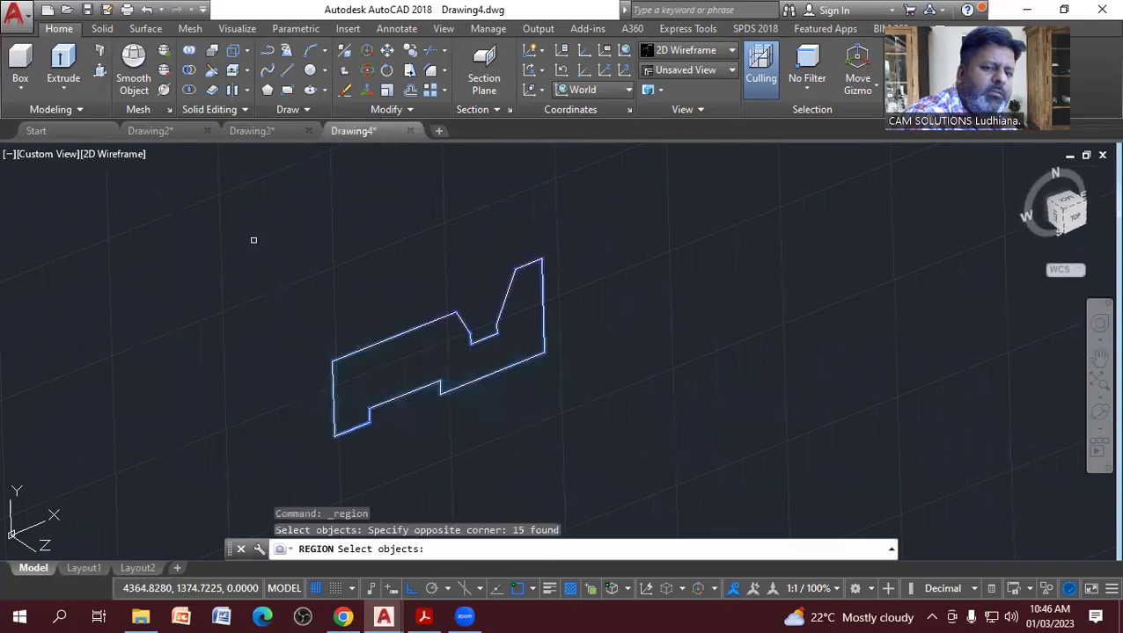
key("Return")
Extrude the region to a height of 40 after checking the PDF.
left_click(69, 58)
left_click(349, 323)
left_click(310, 393)
right_click(310, 393)
left_click(313, 393)
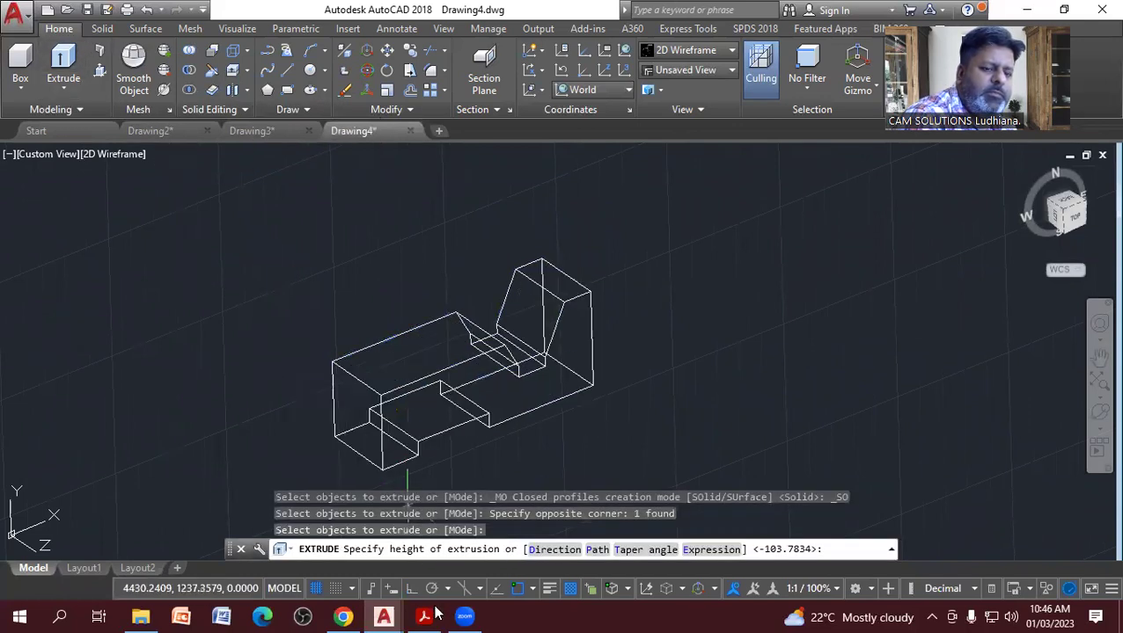
left_click(424, 616)
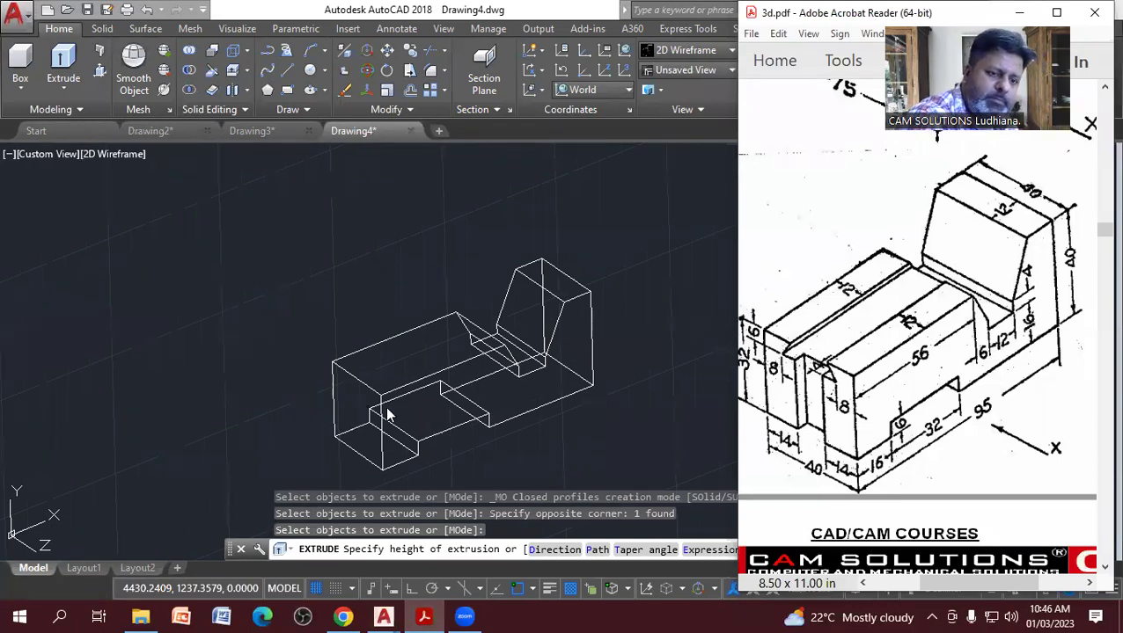
scroll(388, 416, "up", 2)
scroll(370, 396, "down", 2)
type("4")
key("Return")
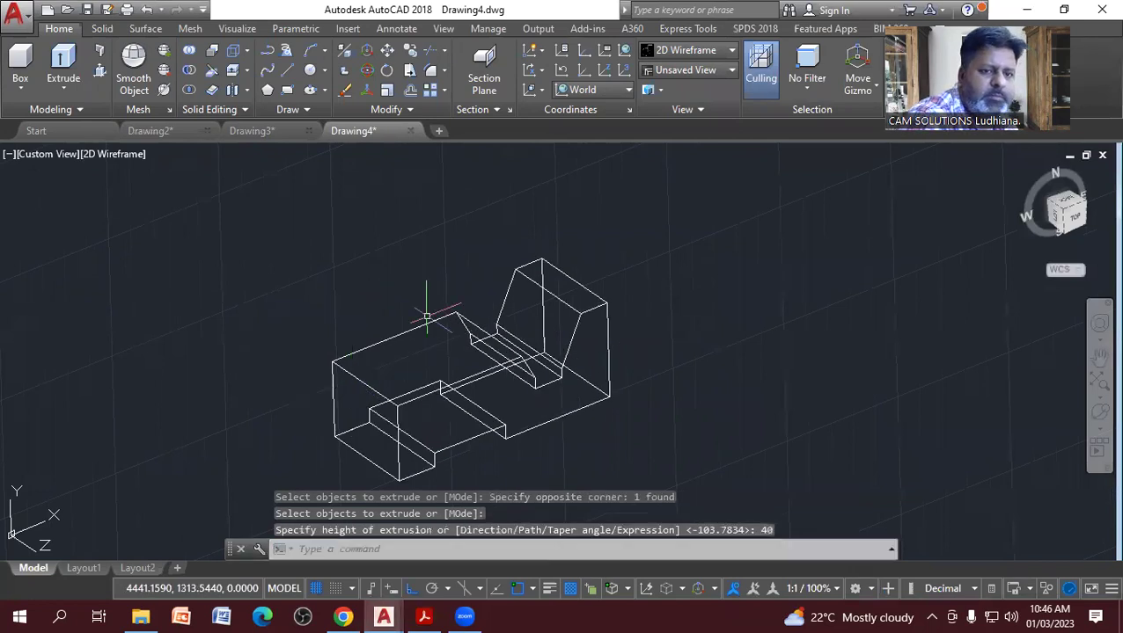
Set the visual style to Shaded with Edges, enlarge the block, and bring up 3d.pdf for comparison.
left_click(128, 153)
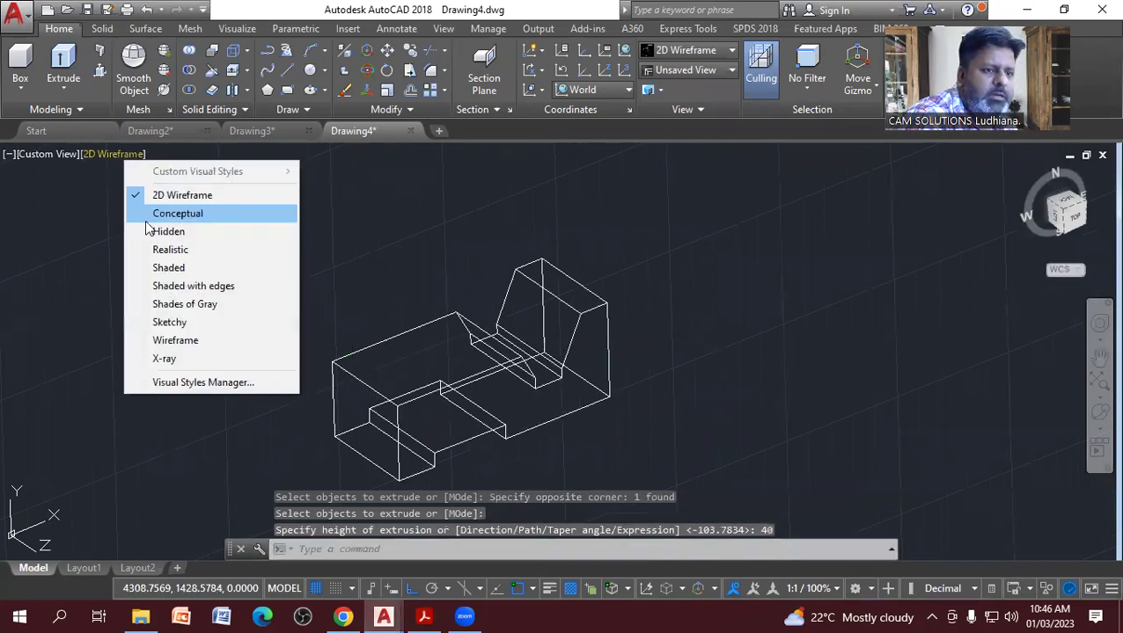
left_click(187, 289)
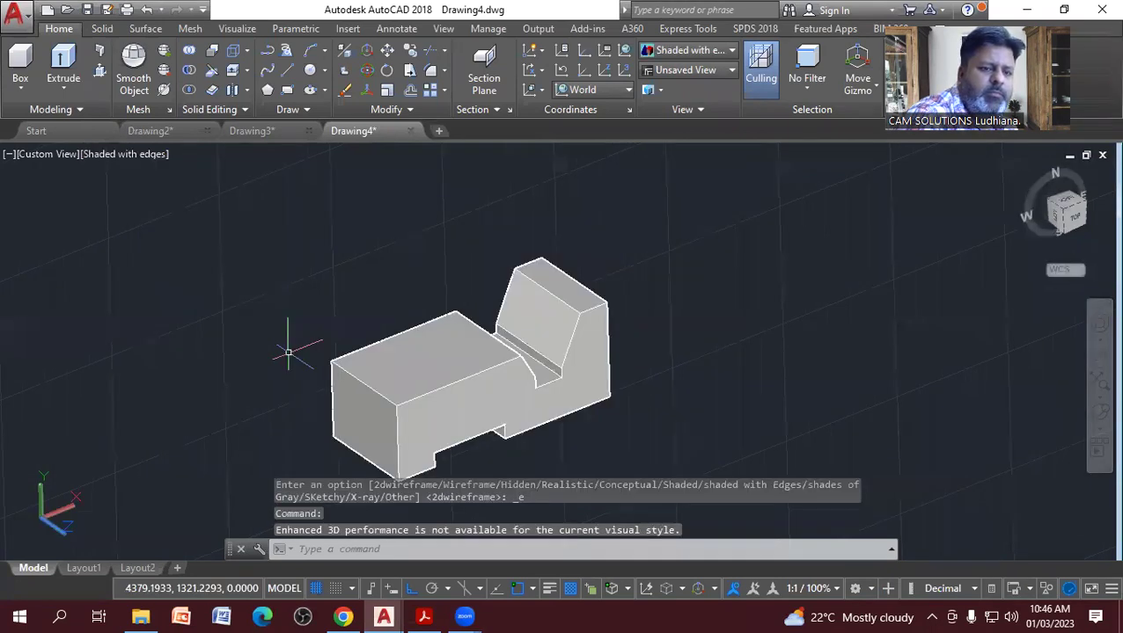
scroll(521, 251, "up", 5)
scroll(466, 378, "down", 3)
middle_click_drag(466, 379, 455, 405)
scroll(440, 473, "up", 1)
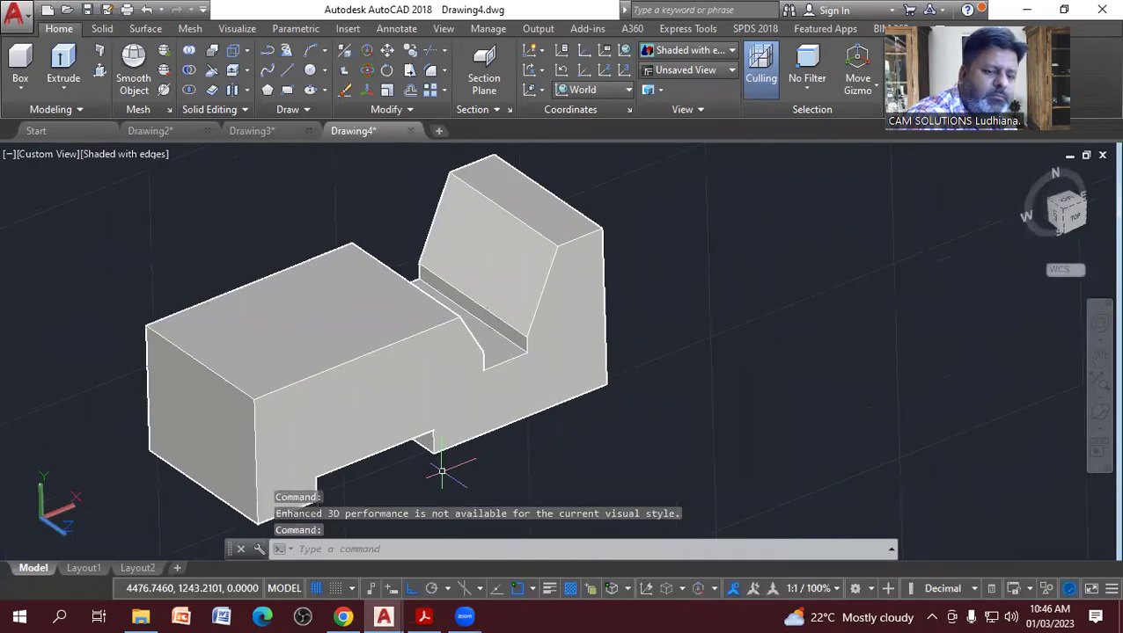
left_click(424, 616)
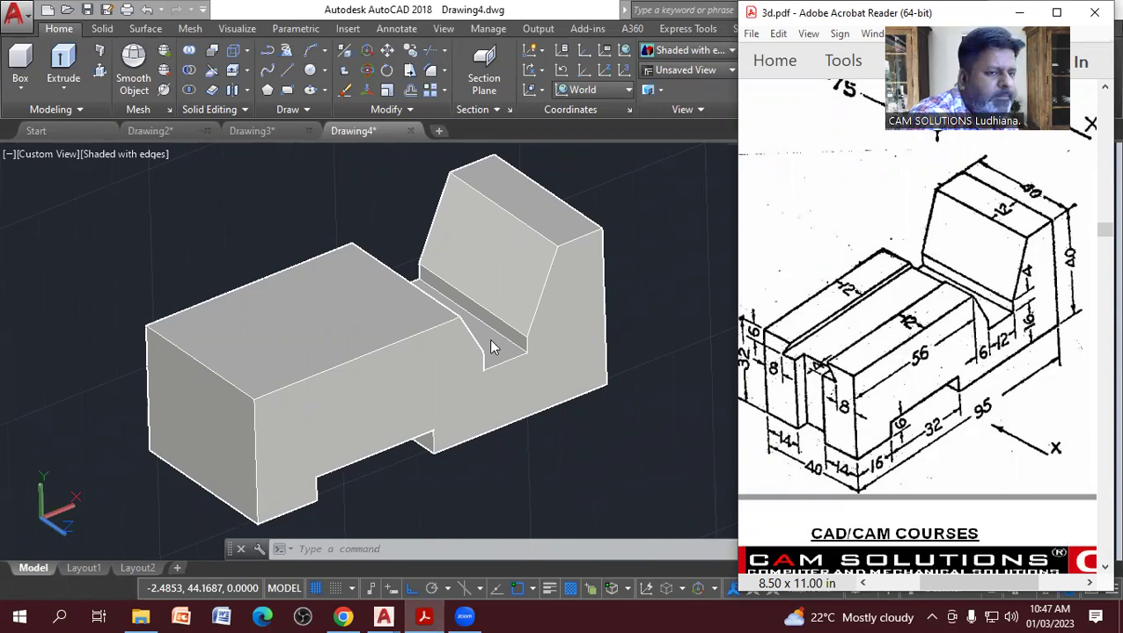
Align the UCS to the block's left end face with UCS Face and pan to its top corner.
left_click(233, 246)
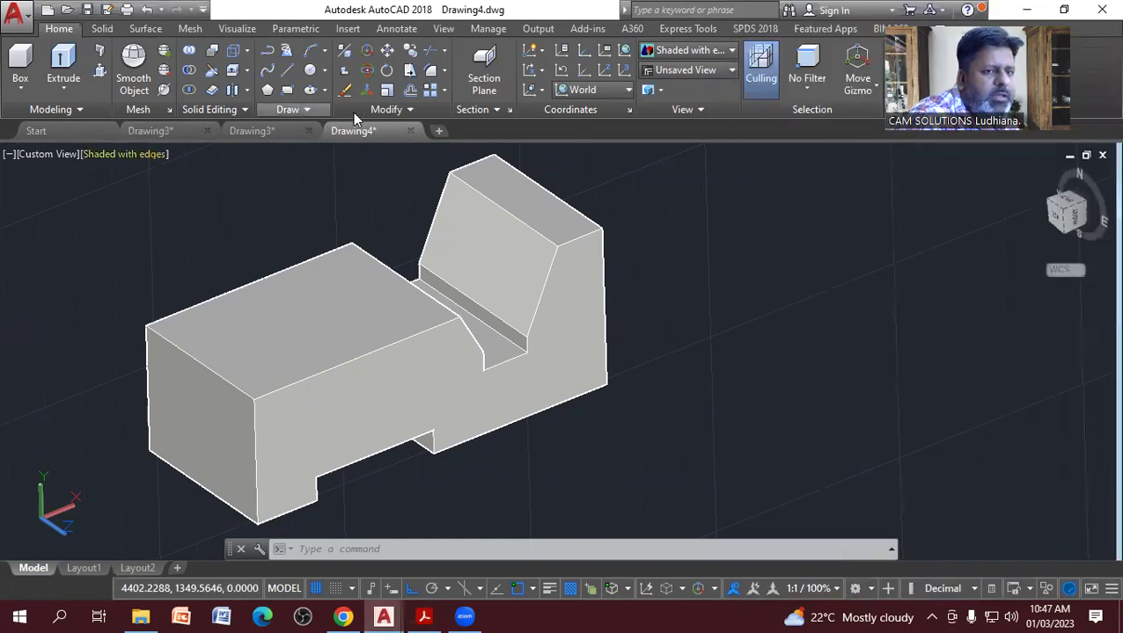
left_click(540, 90)
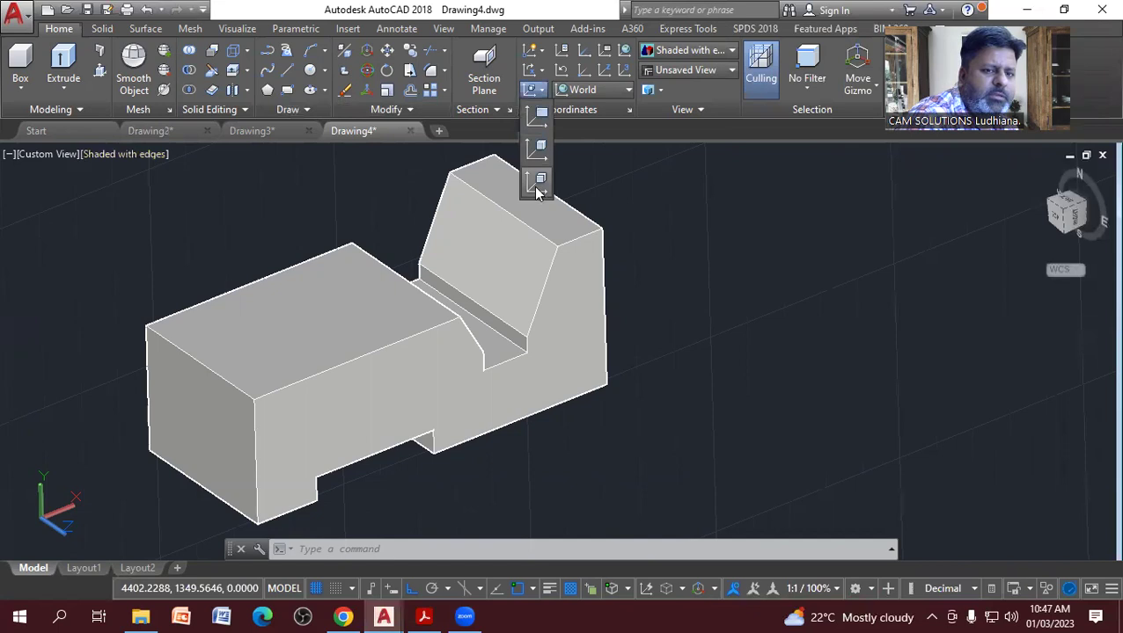
left_click(536, 189)
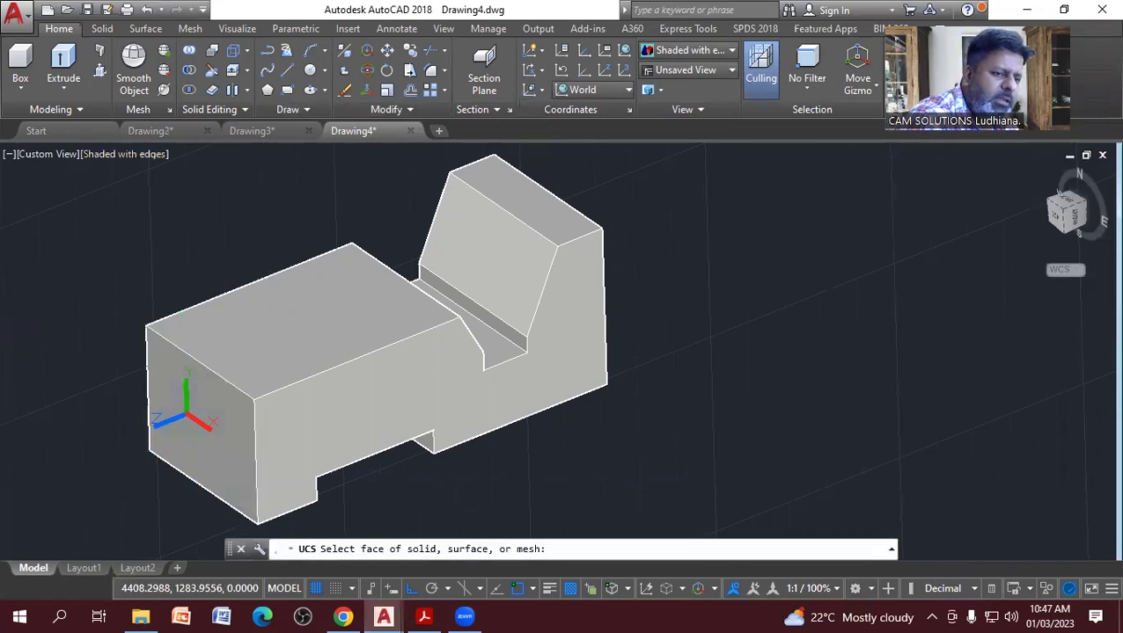
left_click(158, 363)
right_click(111, 284)
left_click(132, 293)
scroll(106, 374, "up", 5)
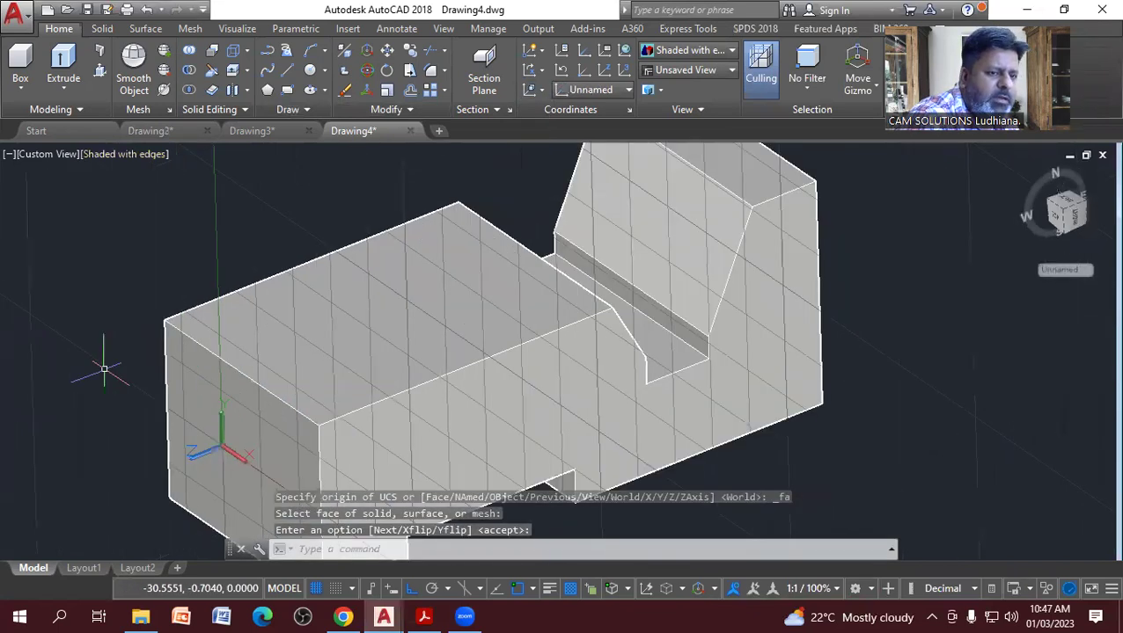
left_click_drag(120, 384, 195, 306)
key("Escape")
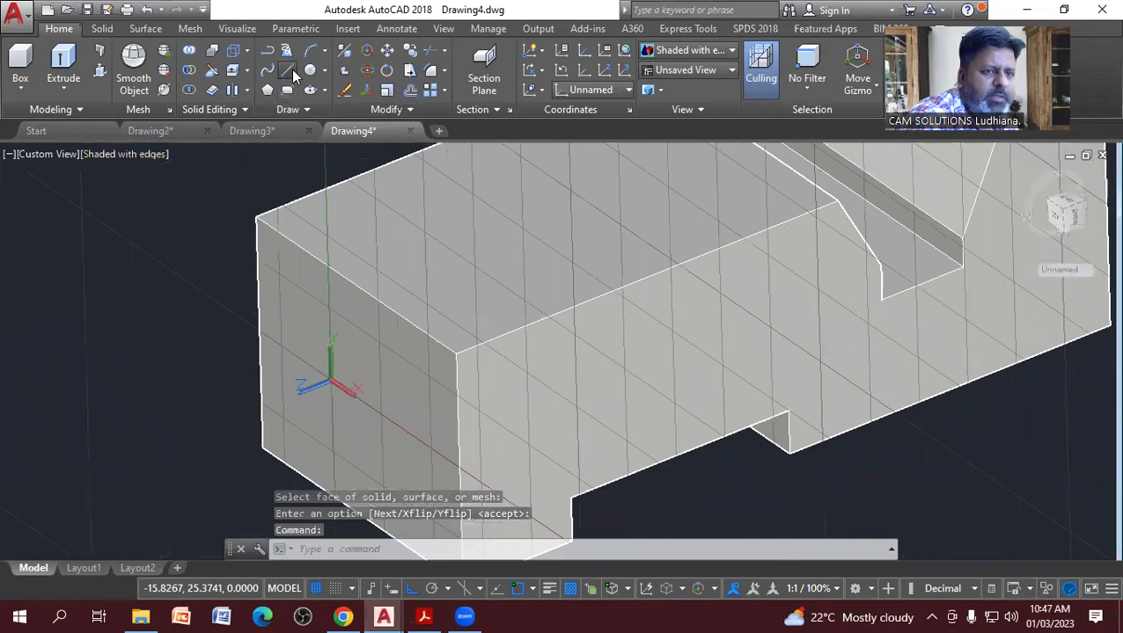
Draw two 12-unit lines from the end face's corners.
type("l")
key("Return")
left_click(256, 217)
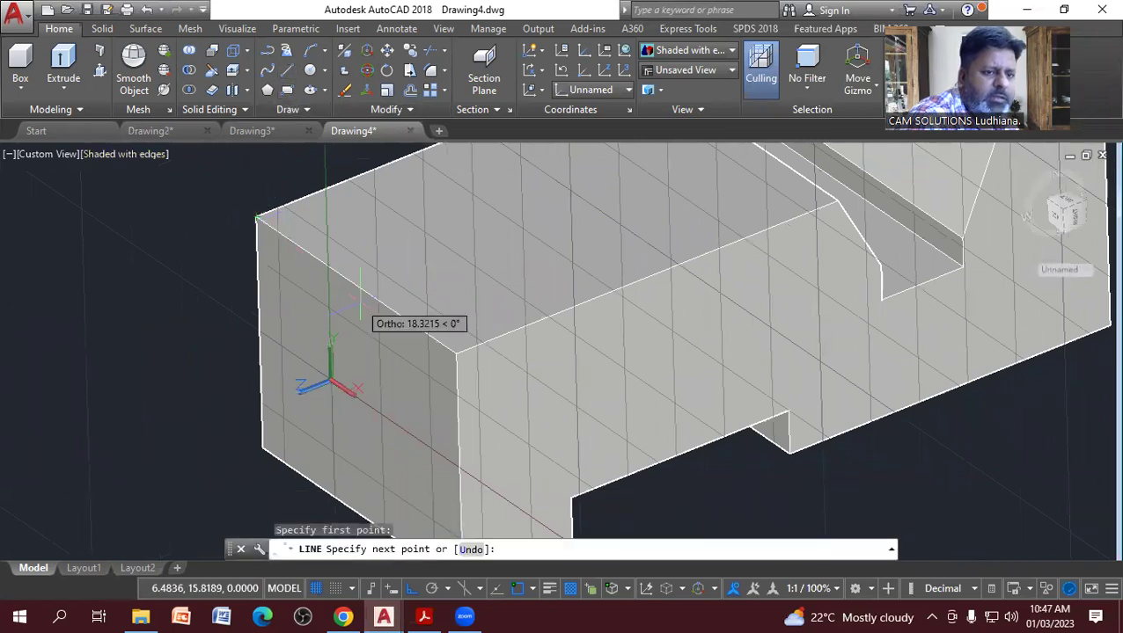
key("Return")
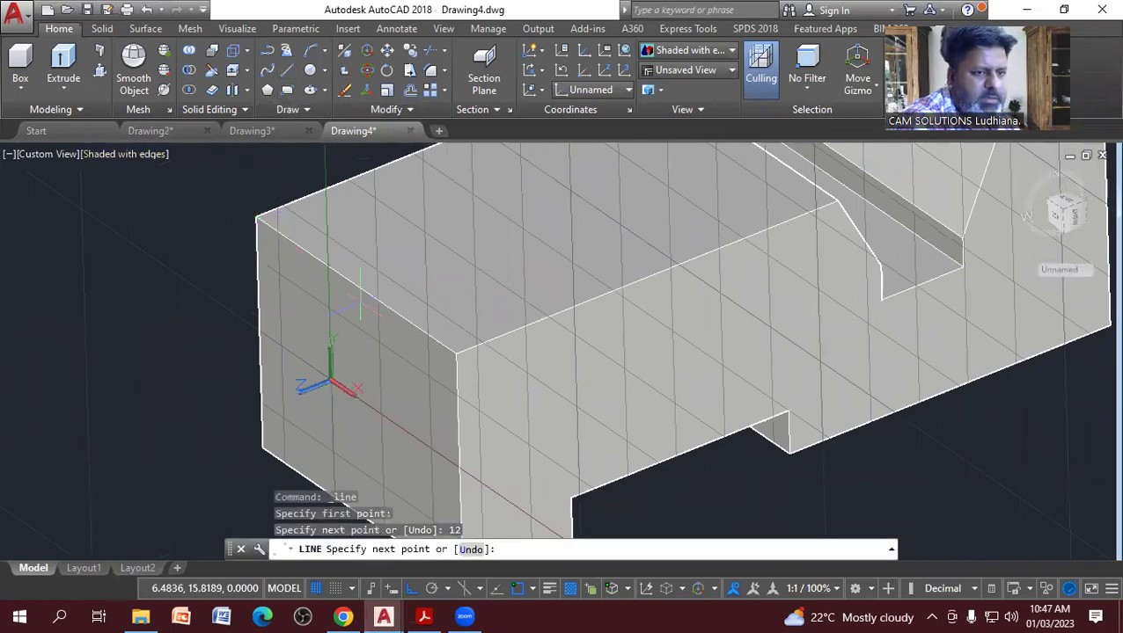
key("Escape")
left_click(281, 70)
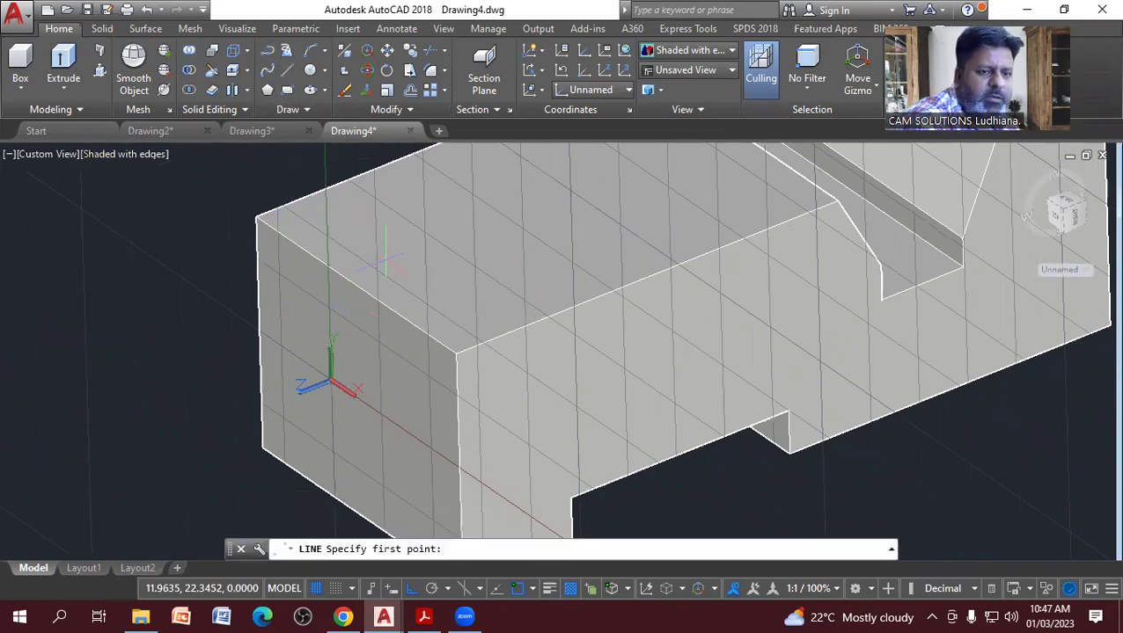
left_click(456, 351)
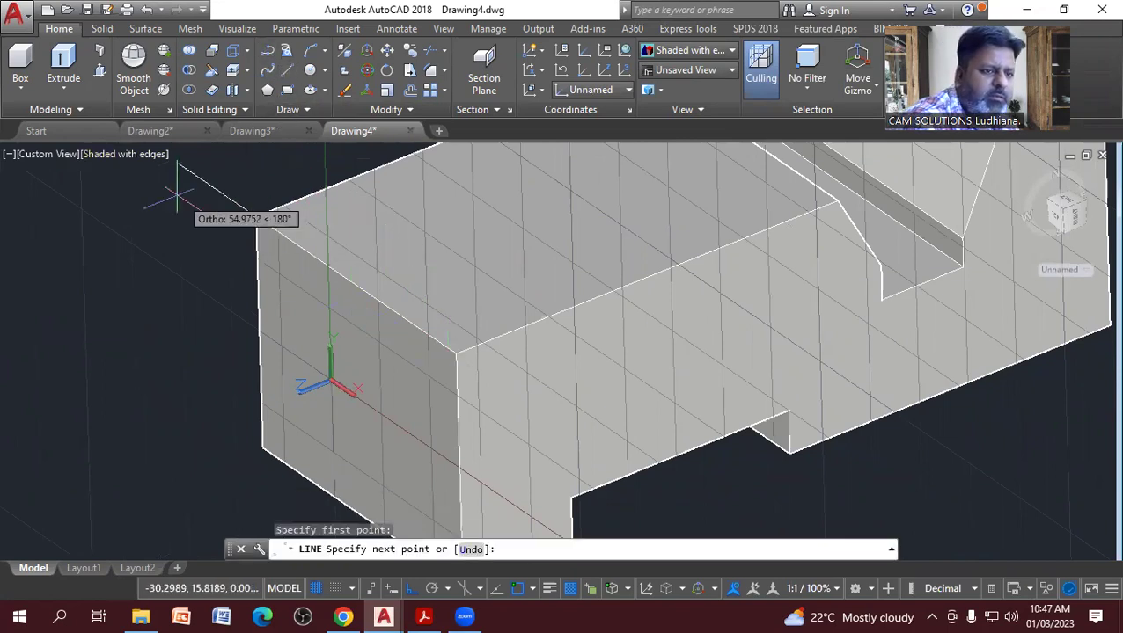
type("12")
key("Return")
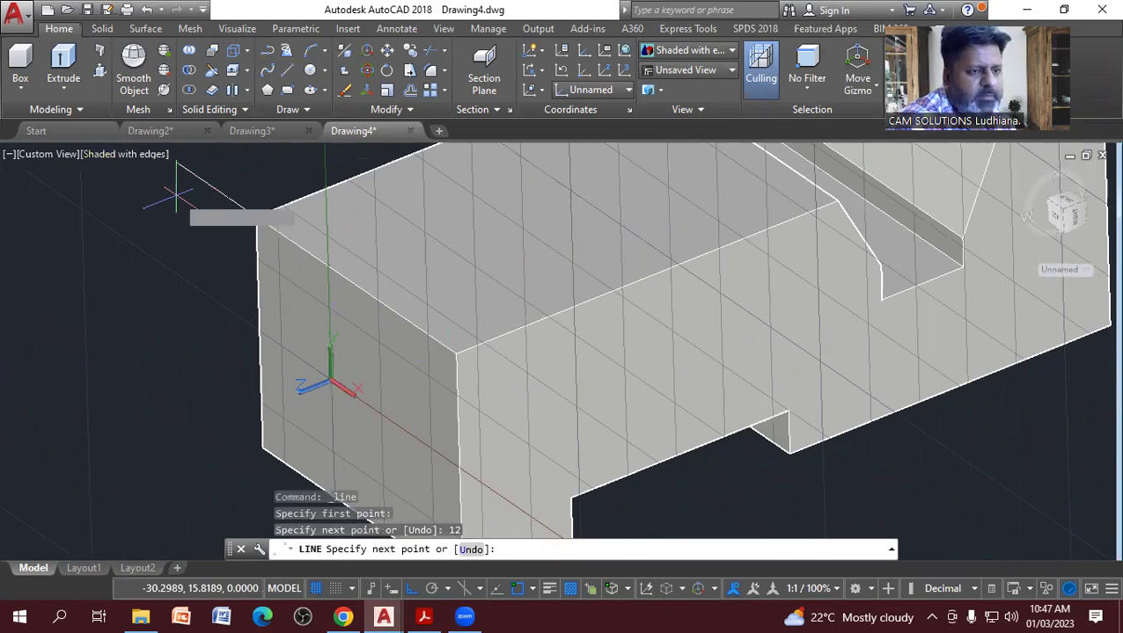
key("Escape")
left_click(160, 154)
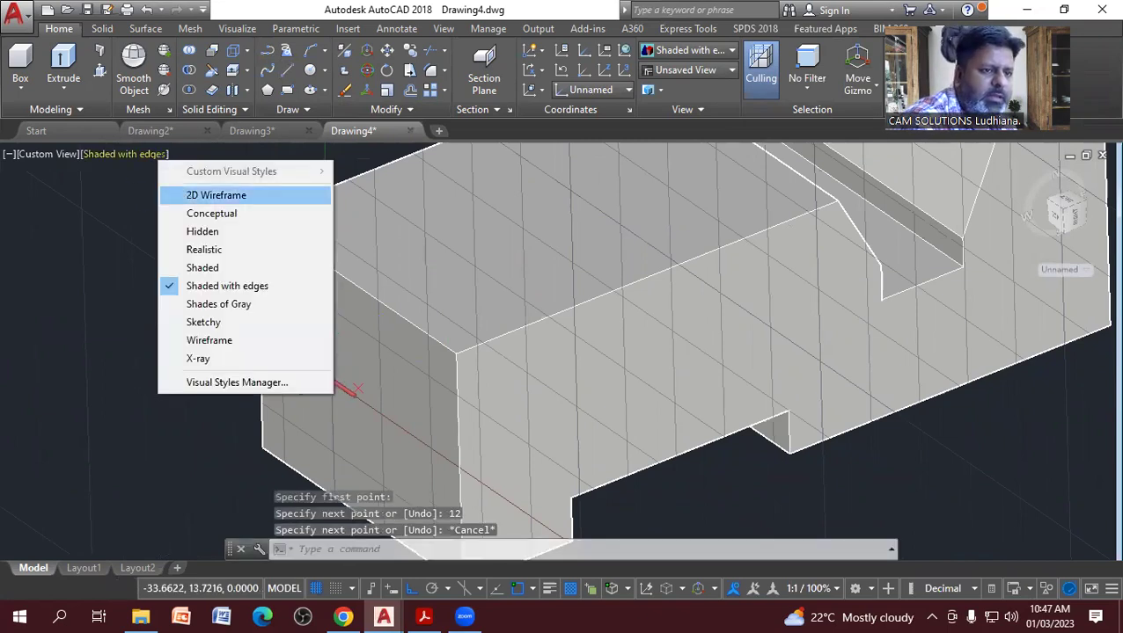
Switch to wireframe and offset two end-face edges inward by 6.
left_click(184, 194)
middle_click_drag(183, 251, 195, 233)
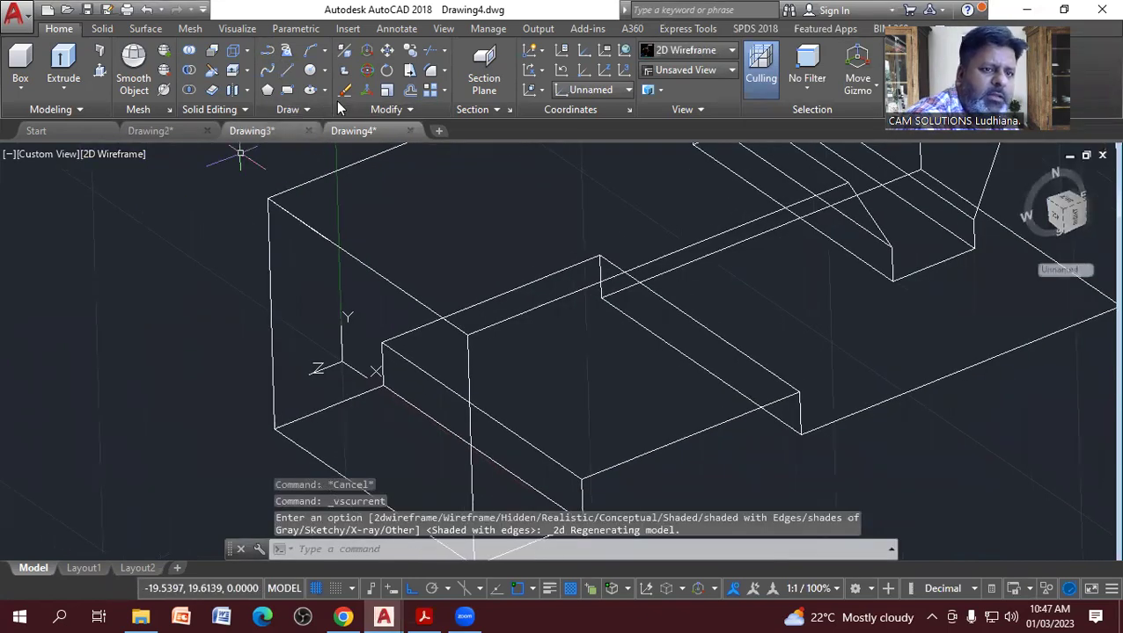
left_click(411, 93)
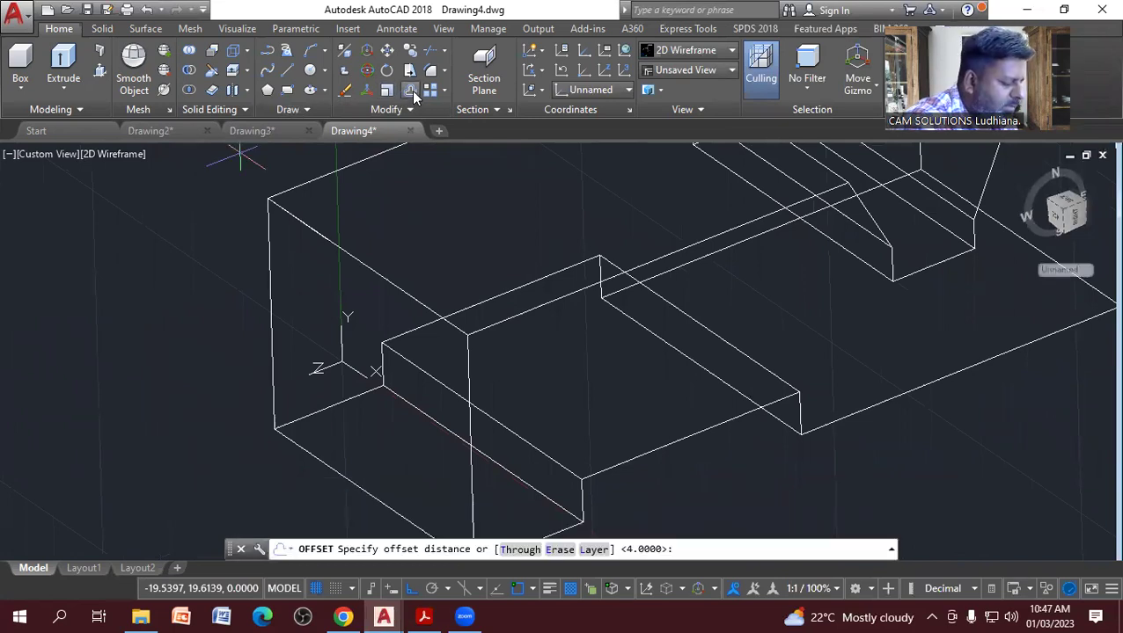
type("6")
key("Return")
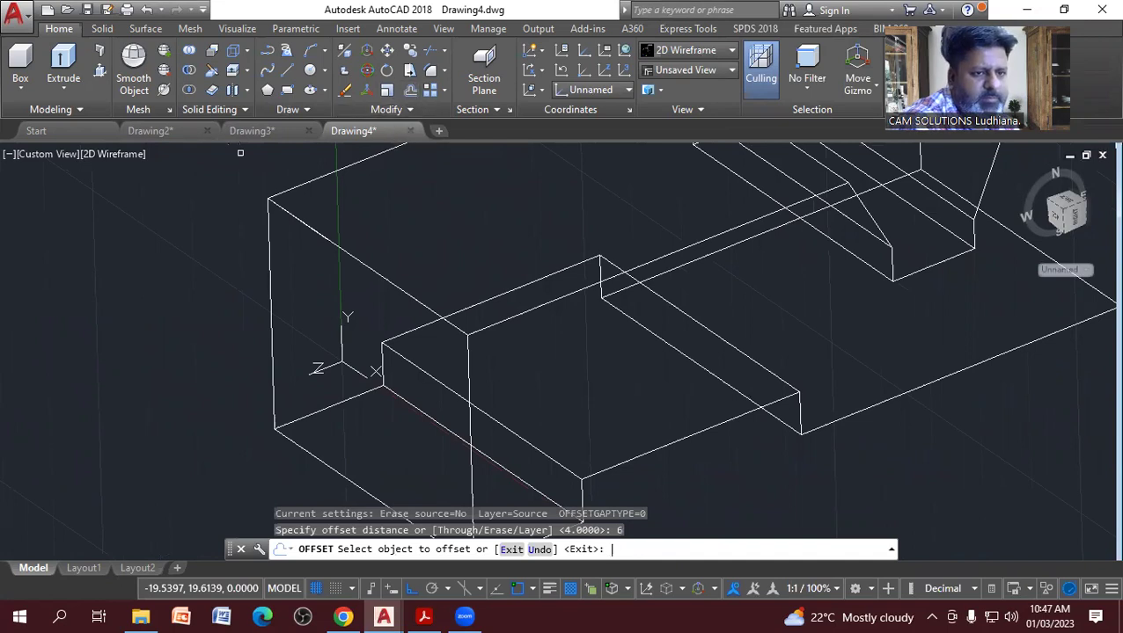
left_click(309, 228)
left_click(303, 264)
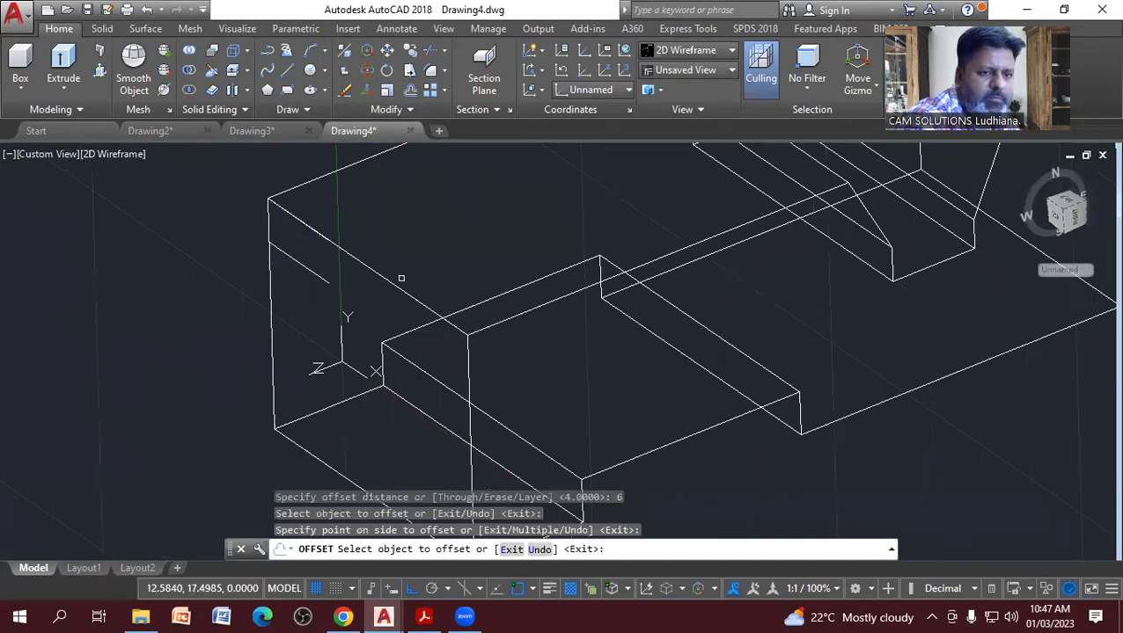
left_click(414, 360)
left_click(408, 322)
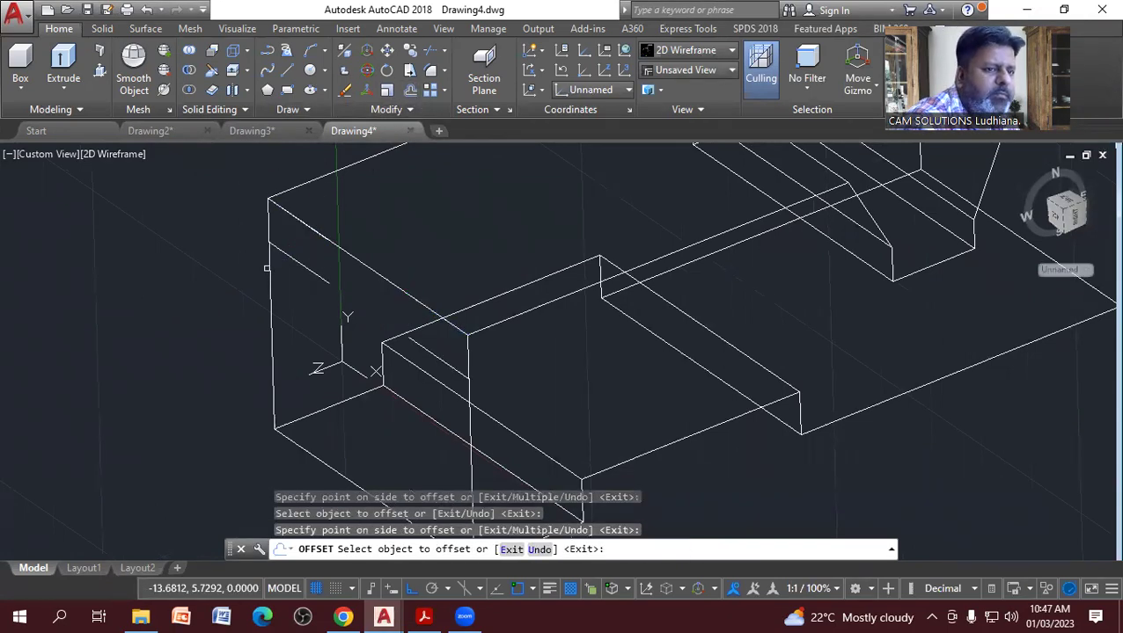
Draw two 8-unit slanted line segments from the offset line end and box corner.
left_click(268, 50)
left_click(268, 243)
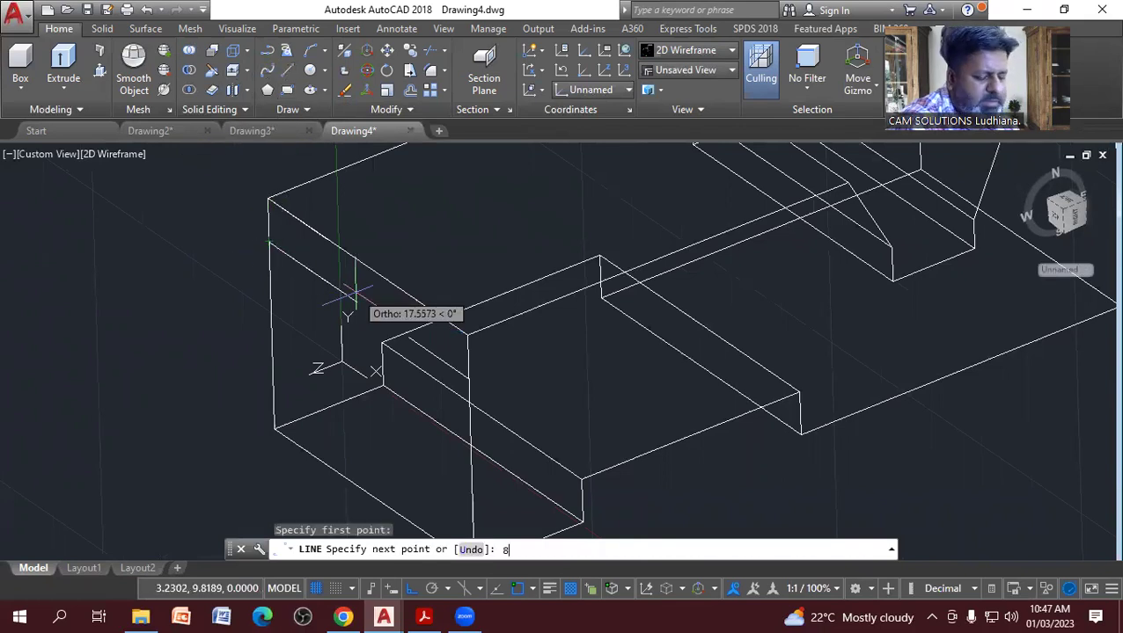
key("Return")
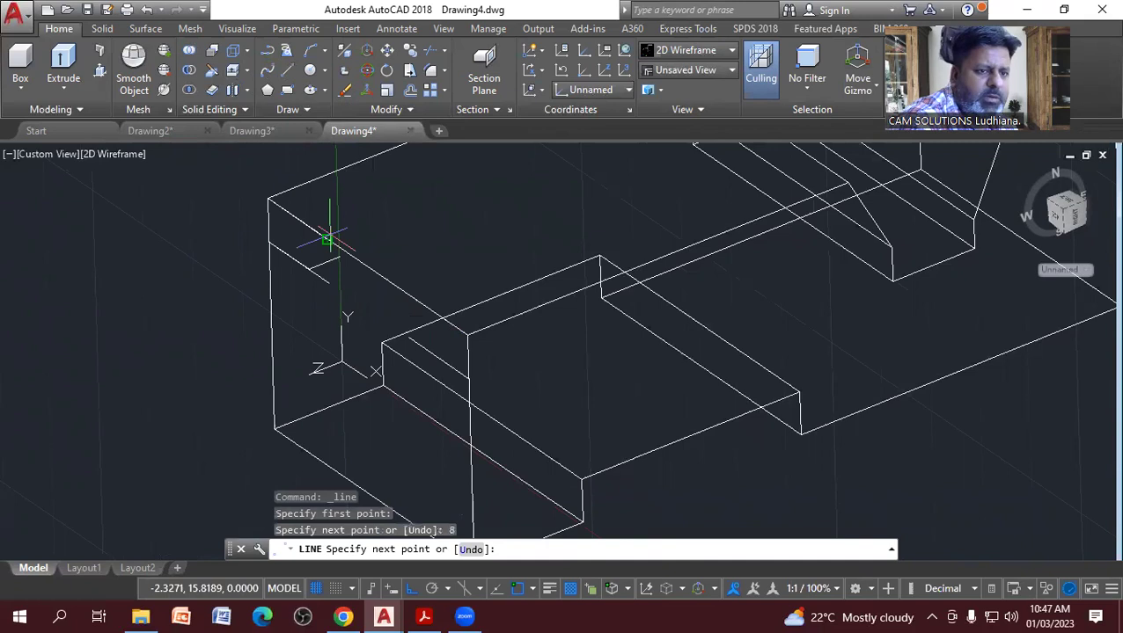
left_click(327, 238)
key("Escape")
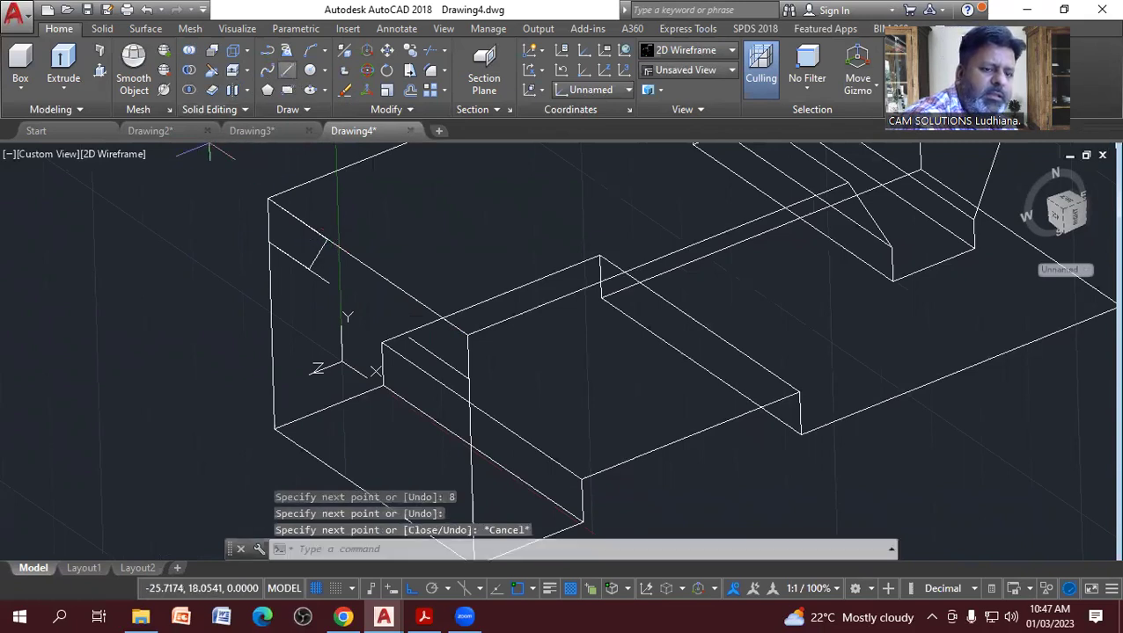
key("Return")
left_click(467, 377)
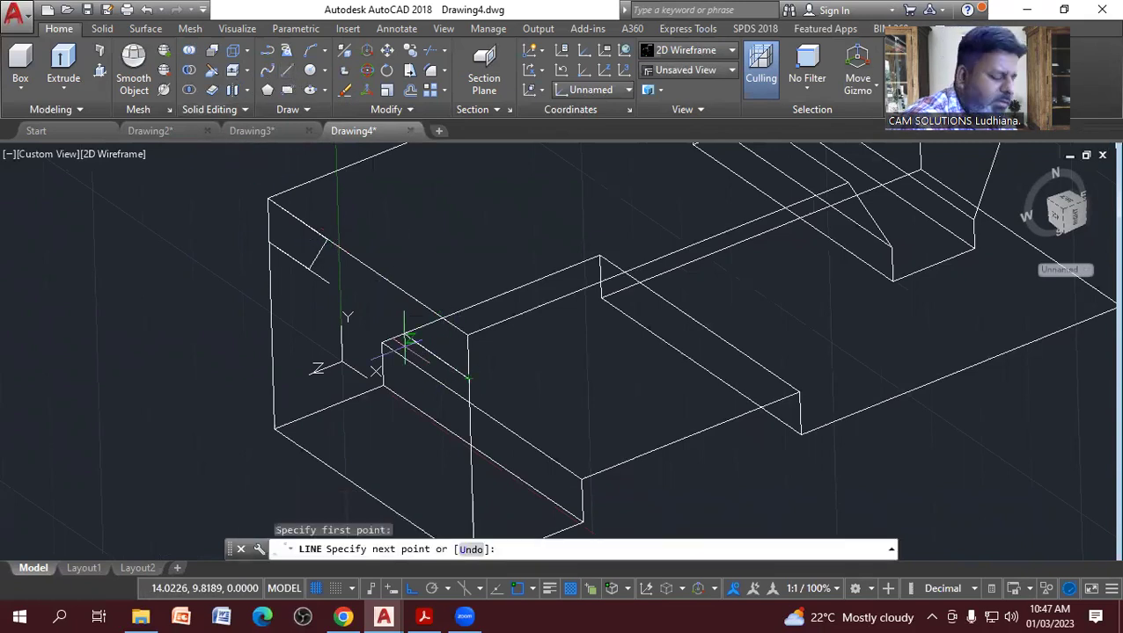
type("8")
key("Return")
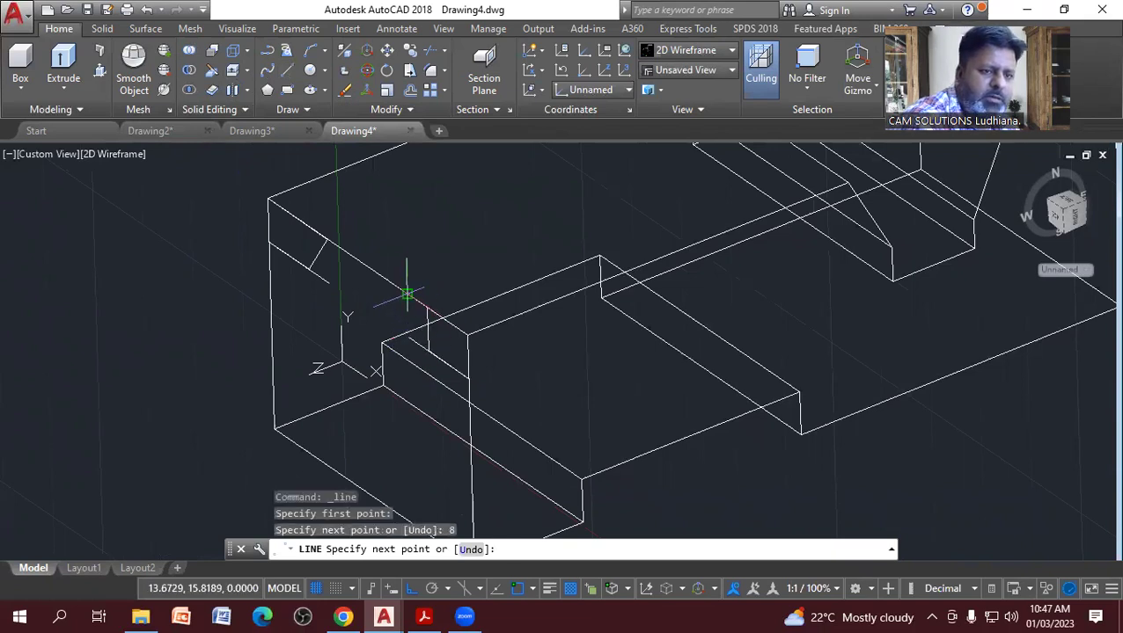
left_click(406, 294)
key("Escape")
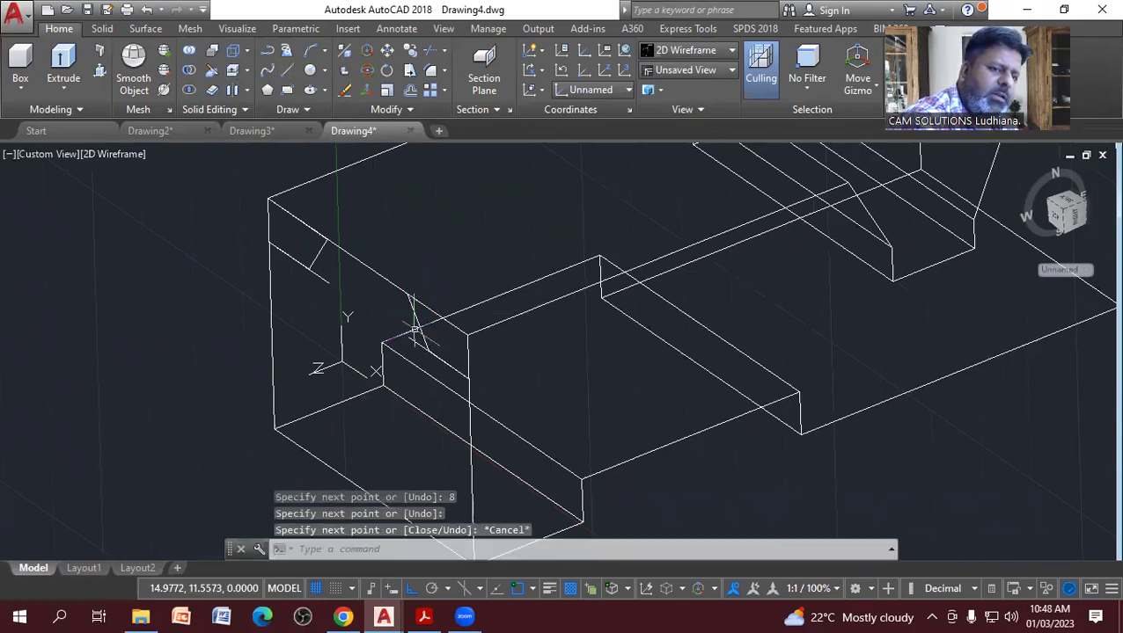
Delete the short stray line and the unwanted top-left edge.
left_click(408, 337)
left_click(408, 337)
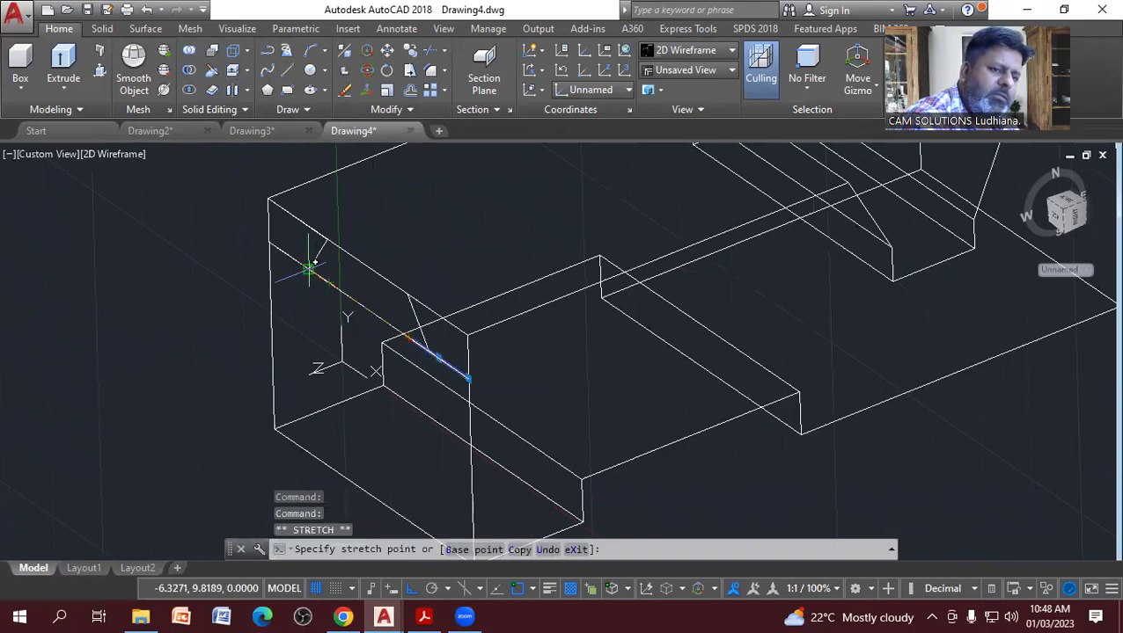
key("Escape")
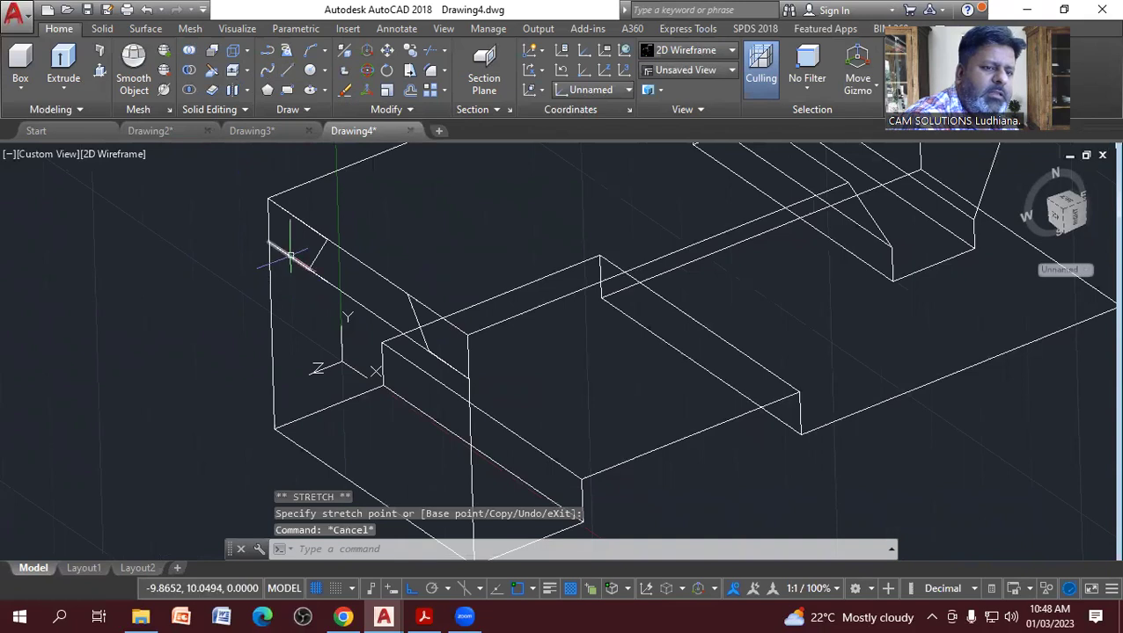
left_click(290, 261)
key("Delete")
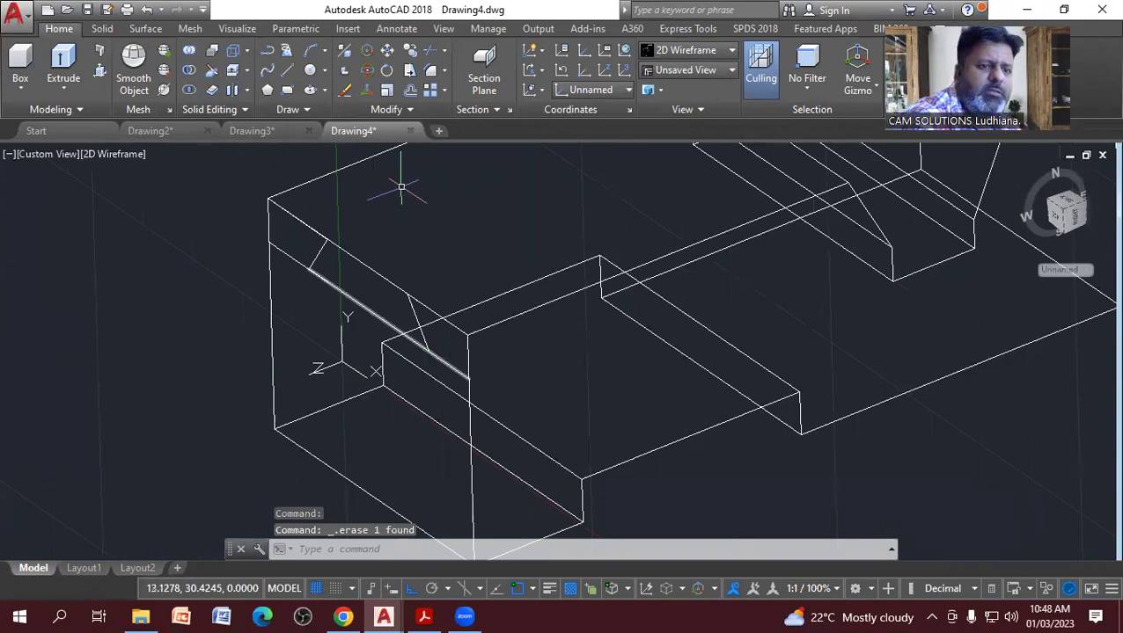
left_click(295, 260)
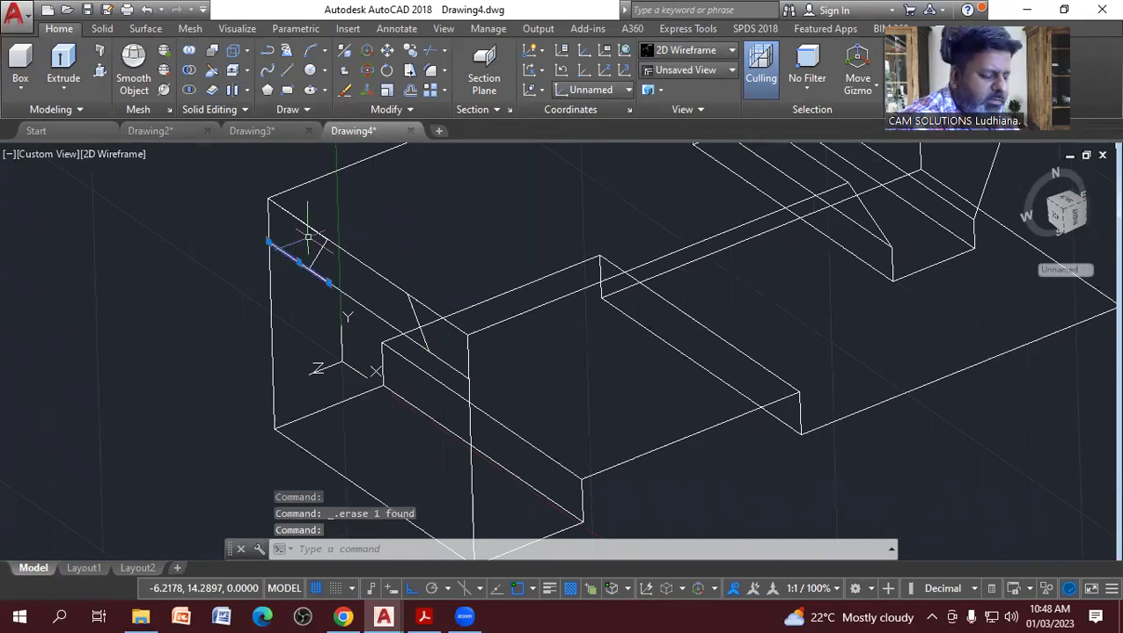
key("Delete")
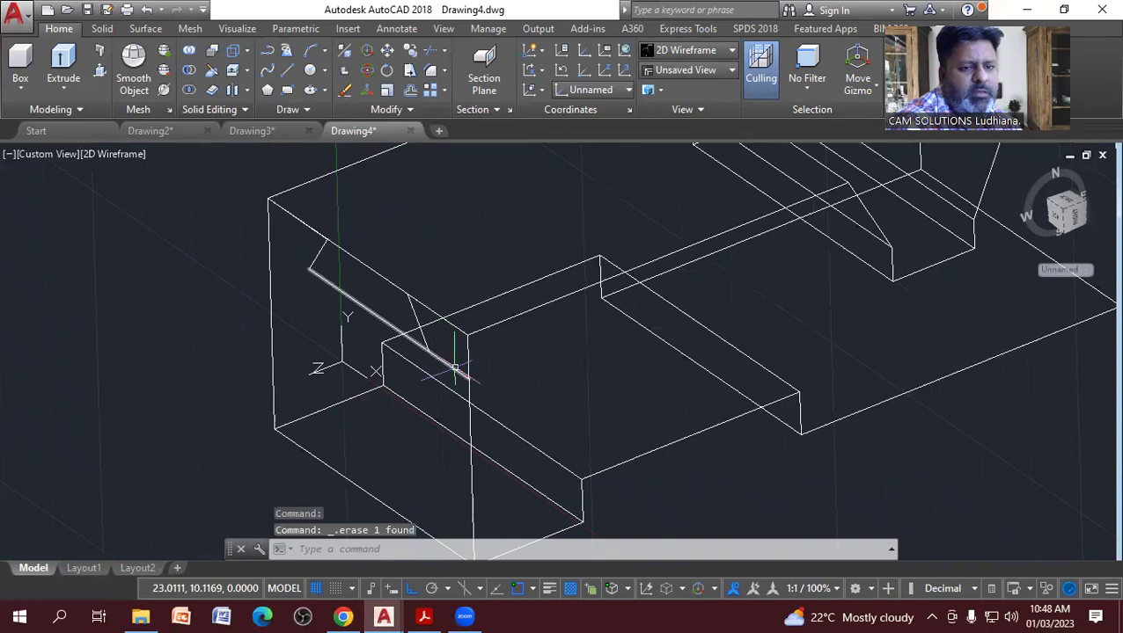
Try trimming the overhanging line ends of the notch profile.
left_click(431, 70)
key("Return")
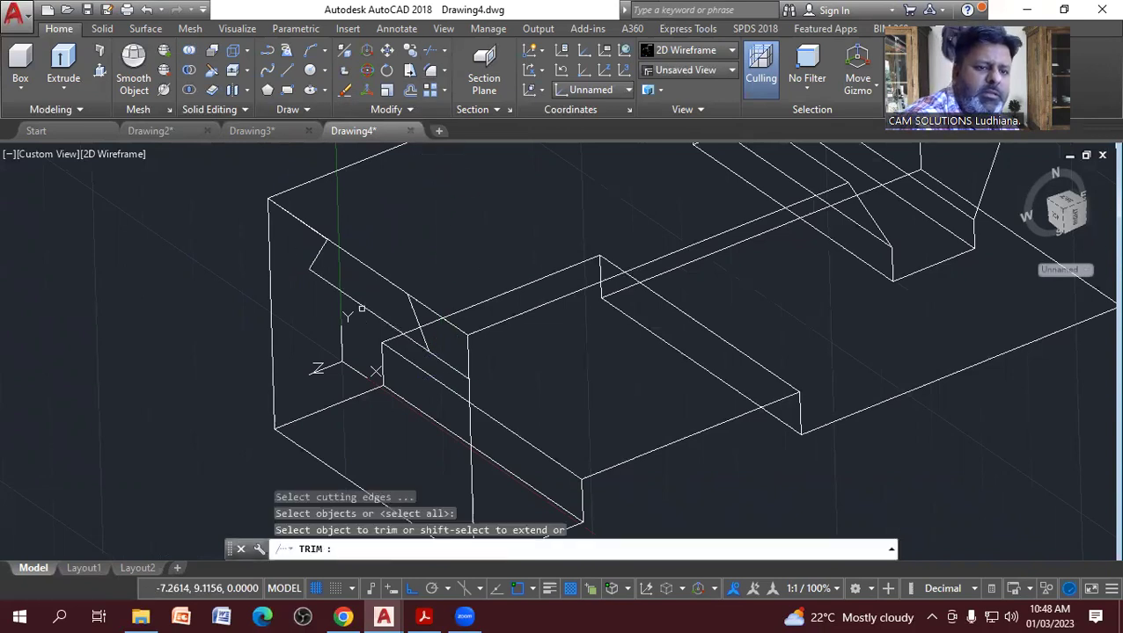
left_click(431, 346)
left_click(428, 302)
left_click(428, 302)
left_click(379, 248)
key("Escape")
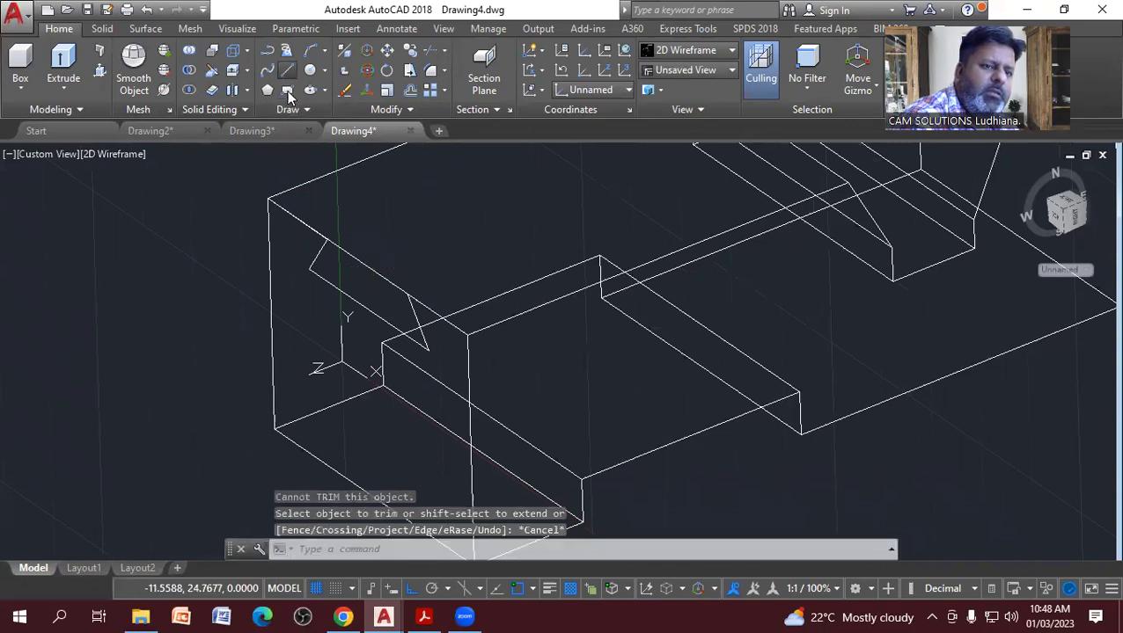
left_click(287, 70)
left_click(328, 240)
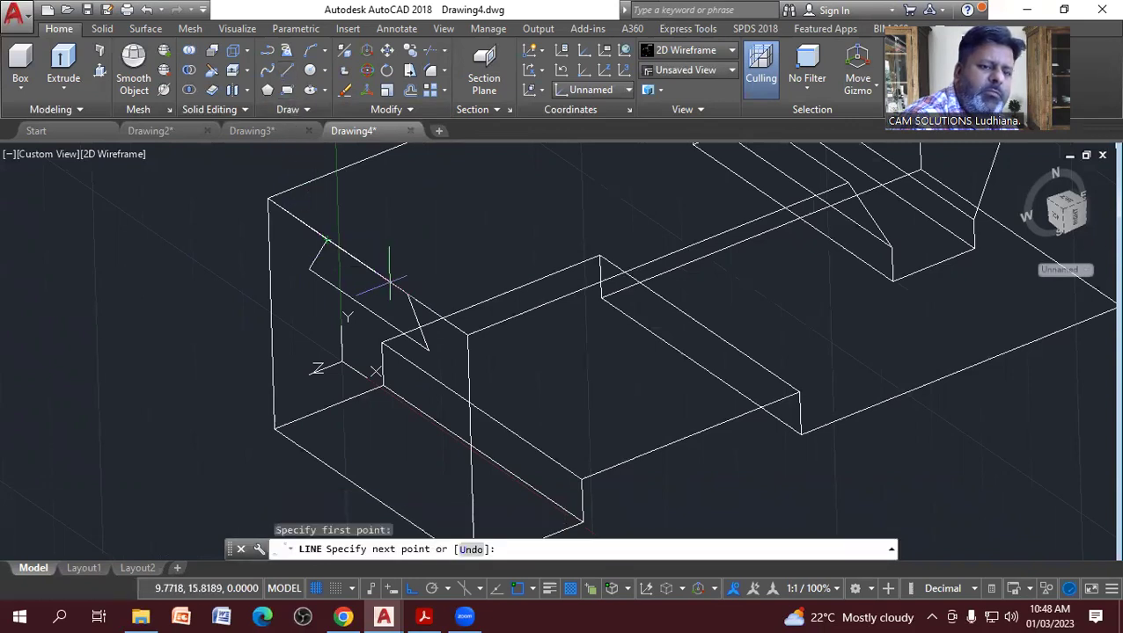
key("Escape")
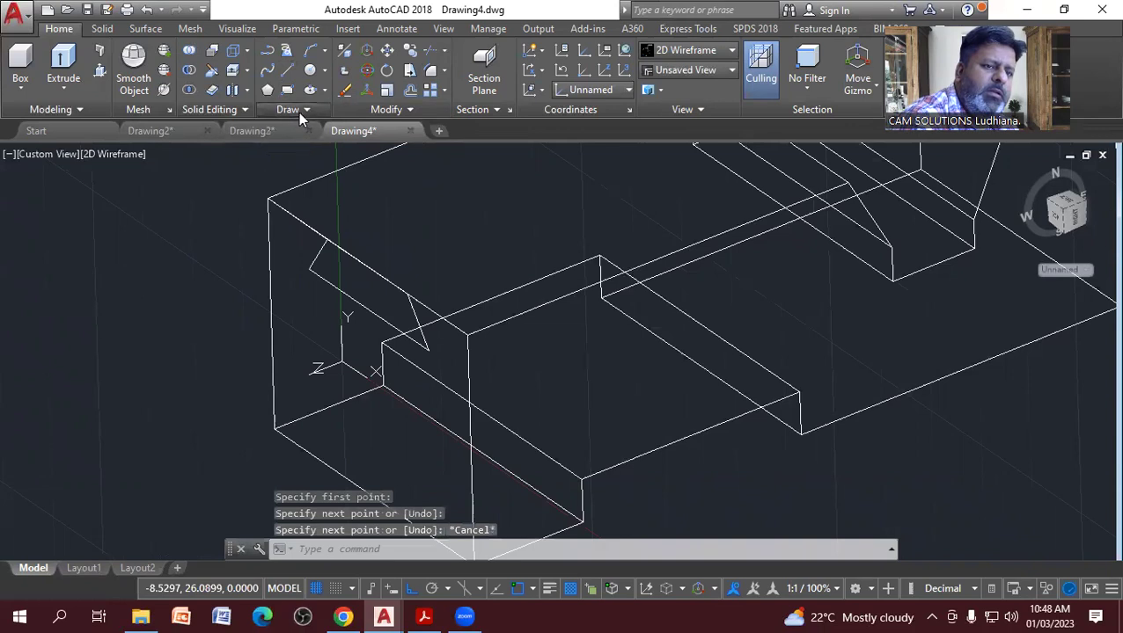
left_click(291, 109)
left_click(325, 148)
Window-select the four notch profile lines to create a region.
left_click(240, 214)
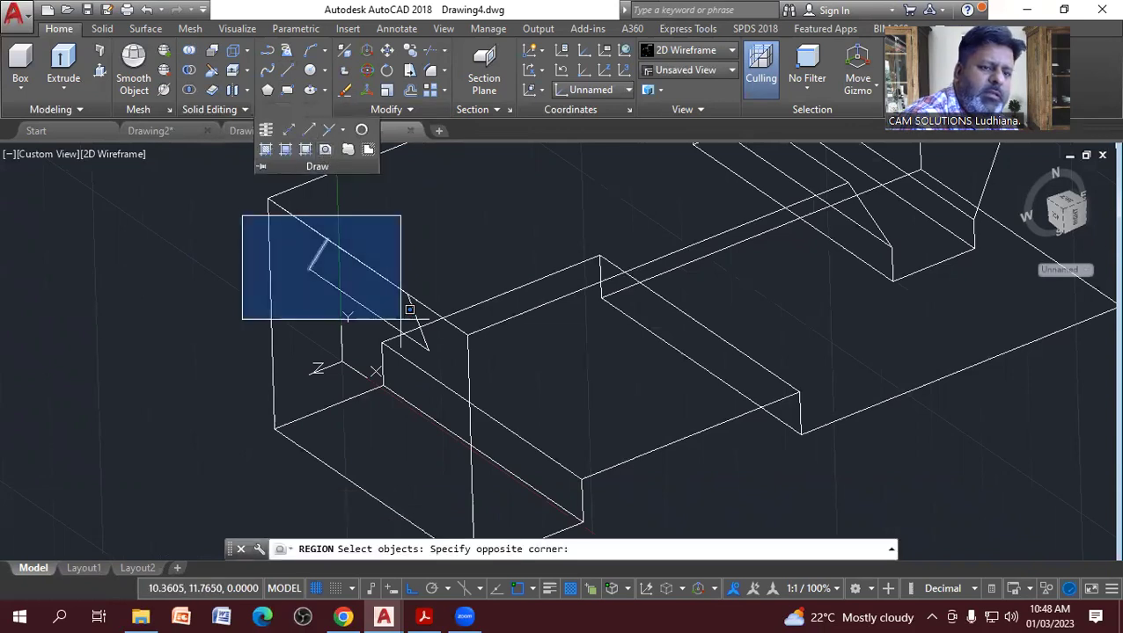
left_click(445, 370)
key("Return")
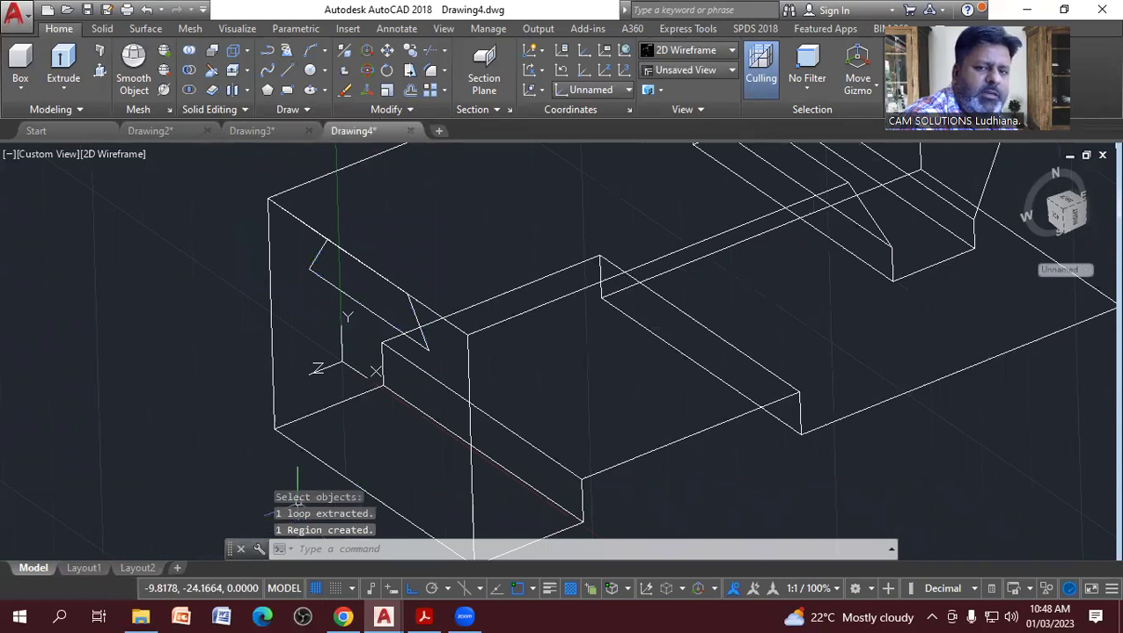
scroll(293, 475, "down", 3)
middle_click_drag(289, 340, 275, 353)
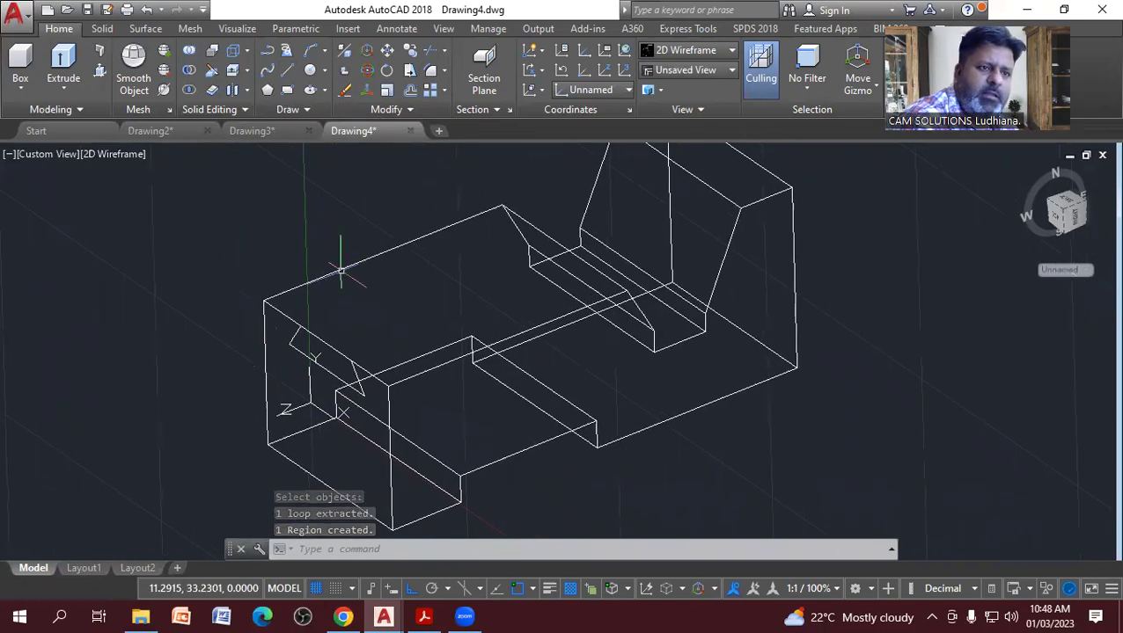
Extrude the notch region through the length of the block.
left_click(63, 66)
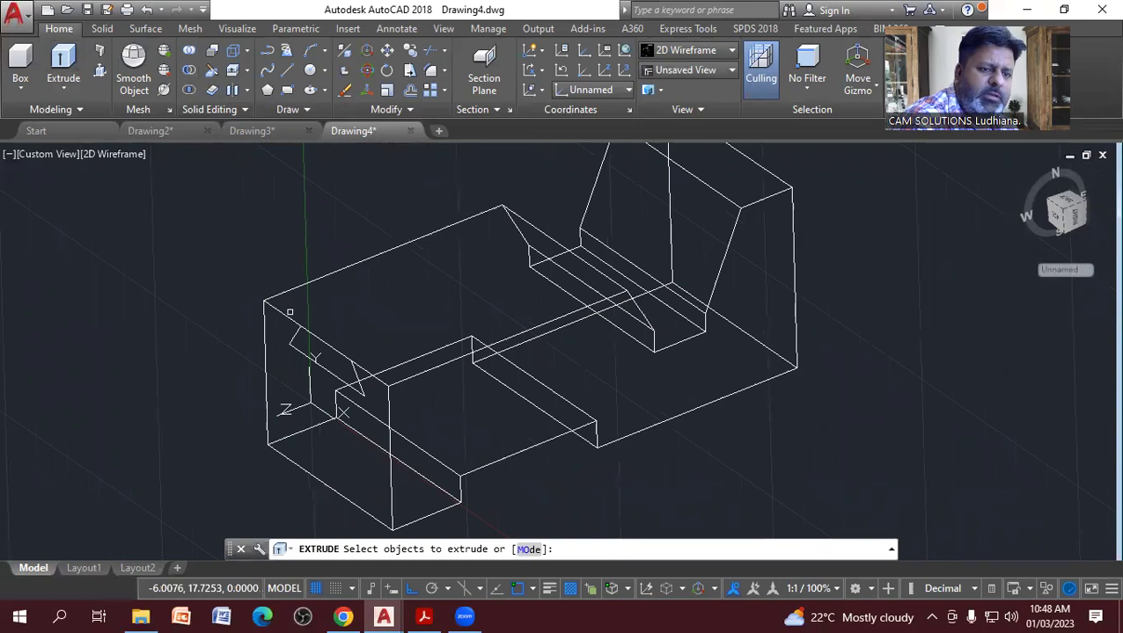
left_click(322, 341)
right_click(315, 310)
left_click(423, 324)
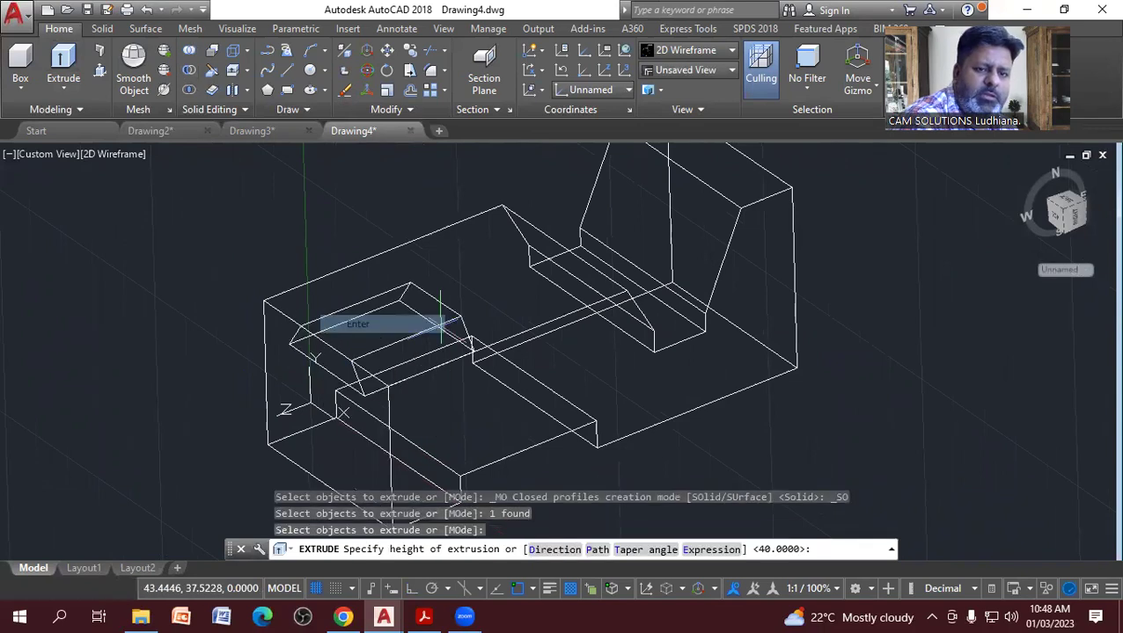
left_click(656, 332)
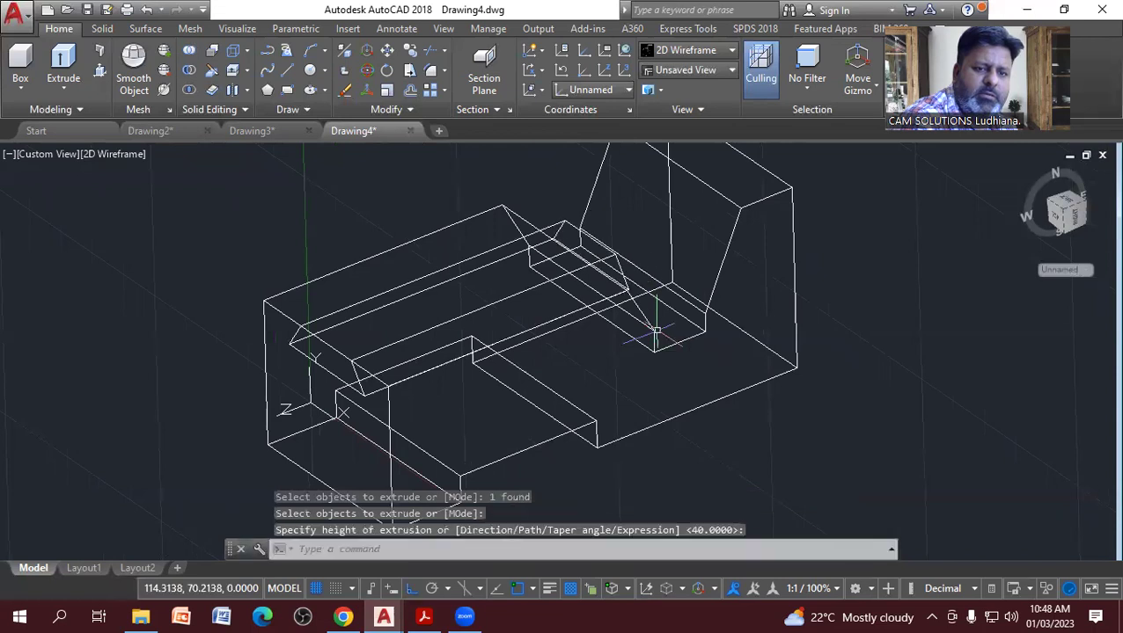
Show the model Shaded with Edges and orbit to an oblique angle.
left_click(111, 155)
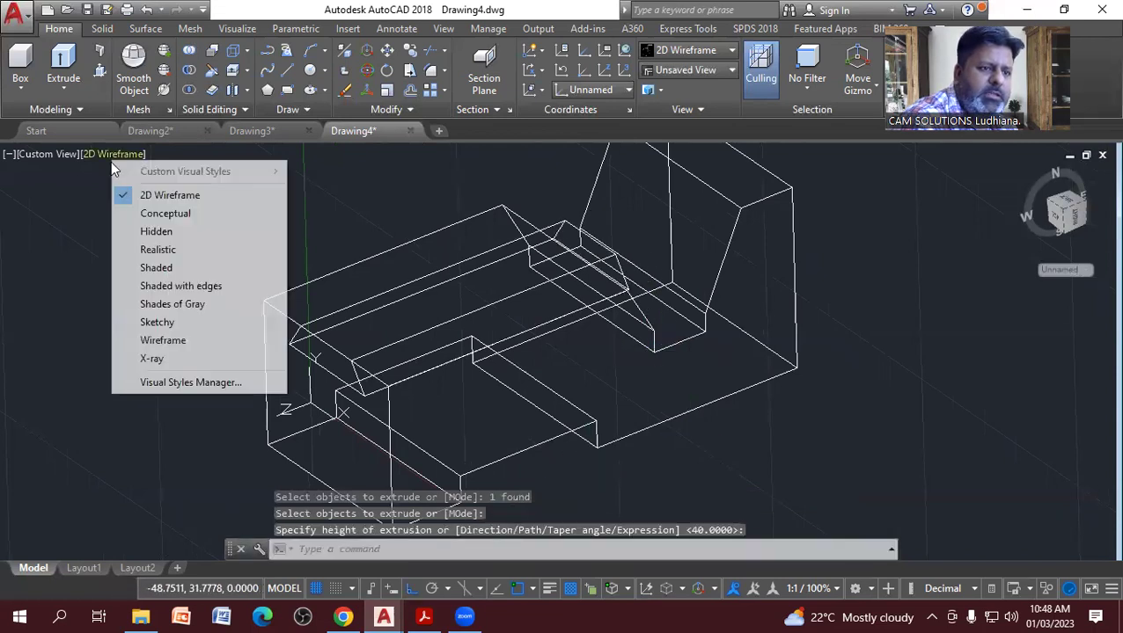
left_click(180, 286)
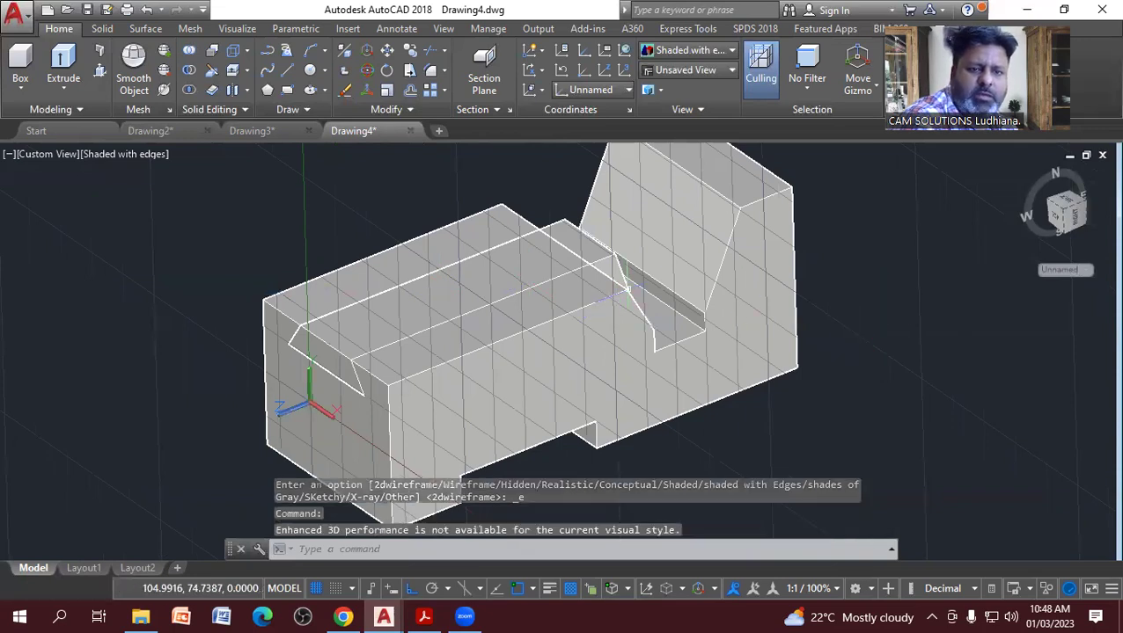
mouse_move(588, 317)
middle_mouse_down("shift")
mouse_move(576, 314)
mouse_move(623, 199)
middle_mouse_up("shift")
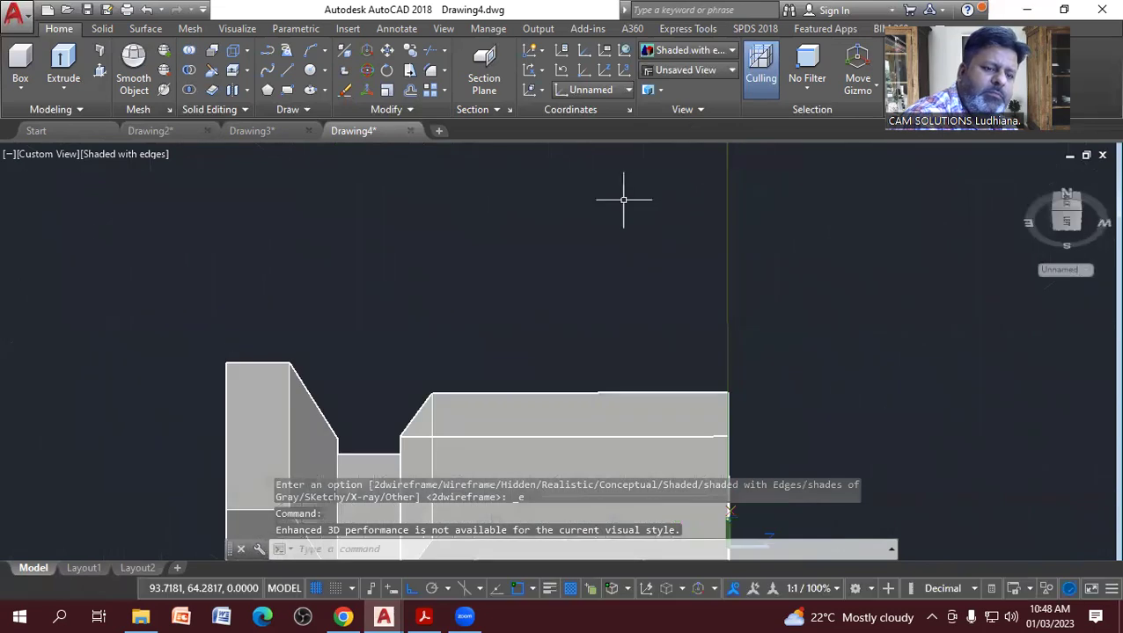
scroll(623, 200, "down", 3)
scroll(491, 320, "up", 3)
mouse_move(519, 348)
middle_mouse_down("shift")
mouse_move(545, 344)
mouse_move(552, 295)
mouse_move(546, 373)
mouse_move(491, 368)
middle_mouse_up("shift")
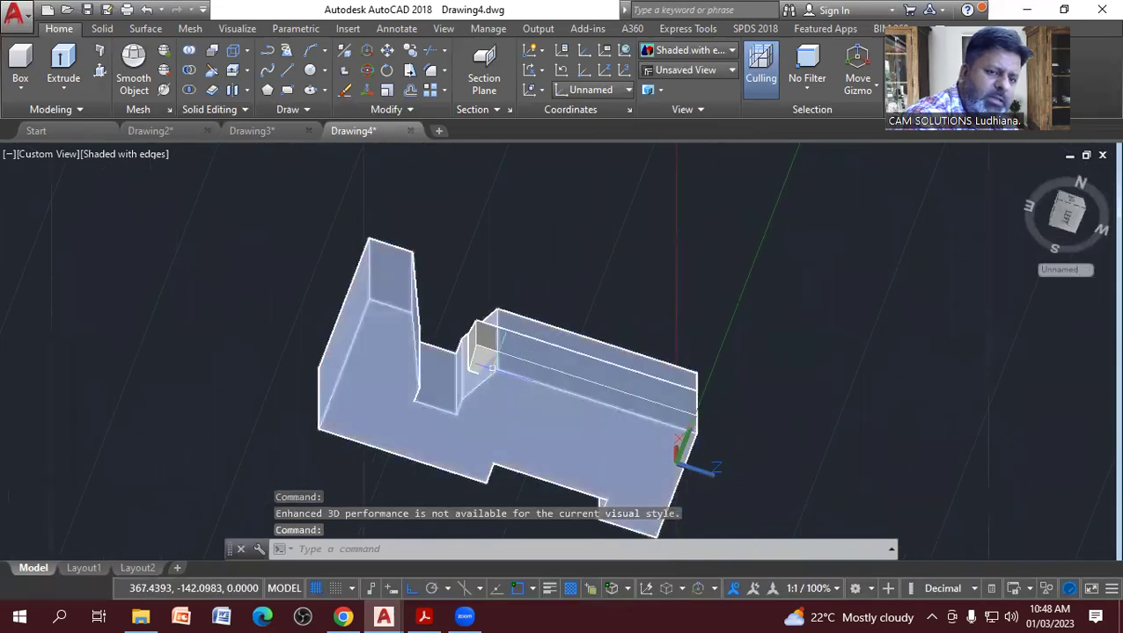
Subtract the extruded notch from the main block.
left_click(193, 71)
left_click(405, 314)
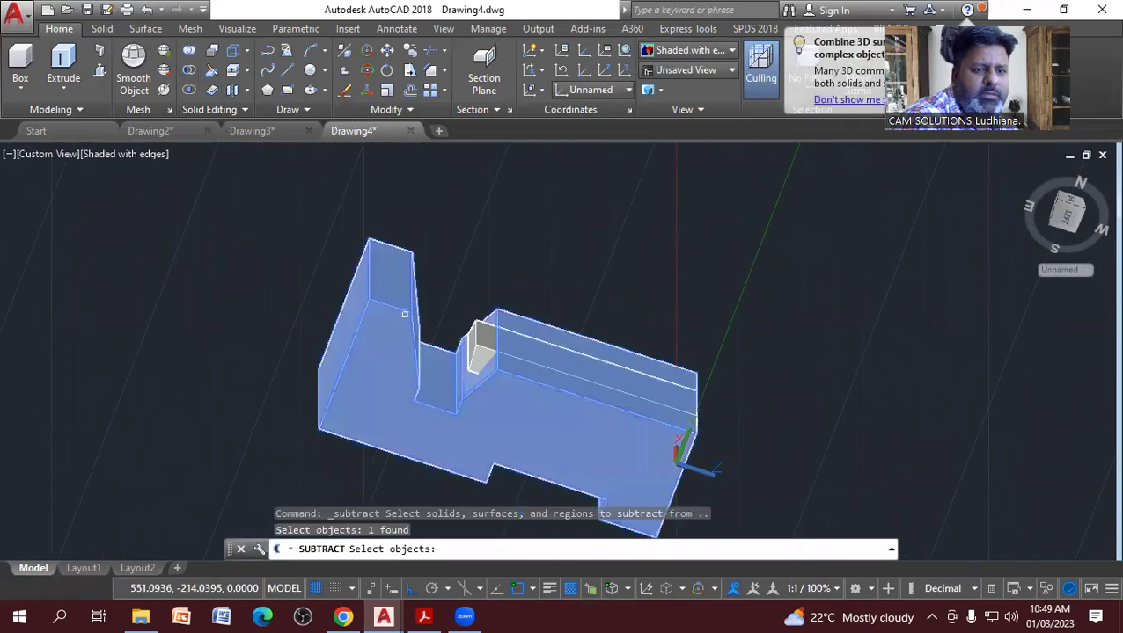
key("Return")
left_click(484, 344)
key("Return")
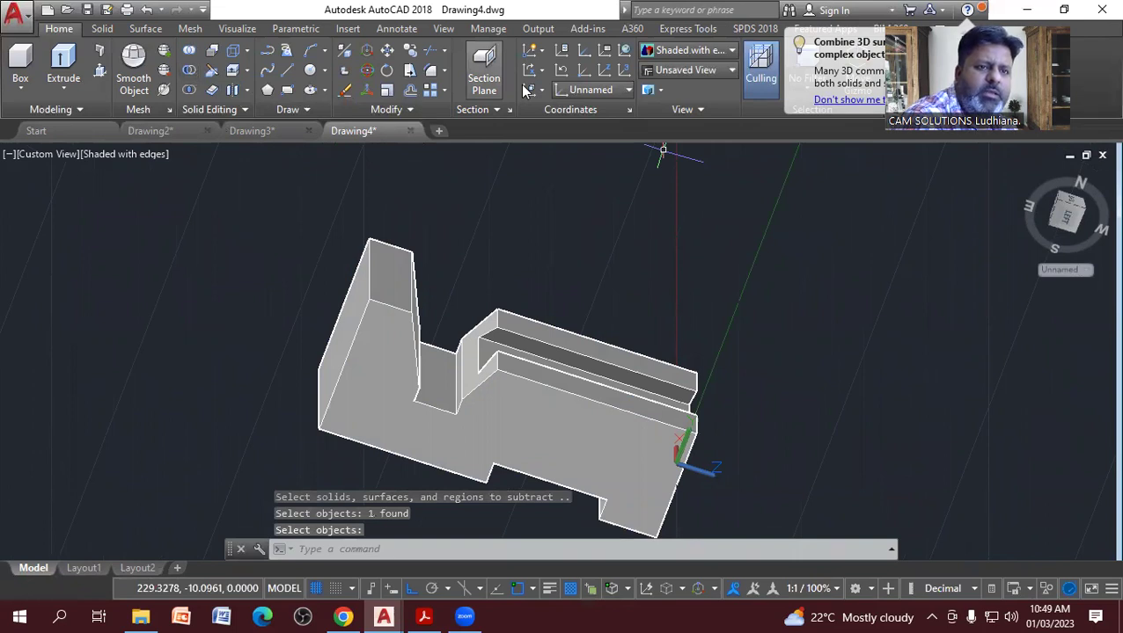
Orbit, pan and zoom to a close-up of the notched front end face.
left_click(444, 29)
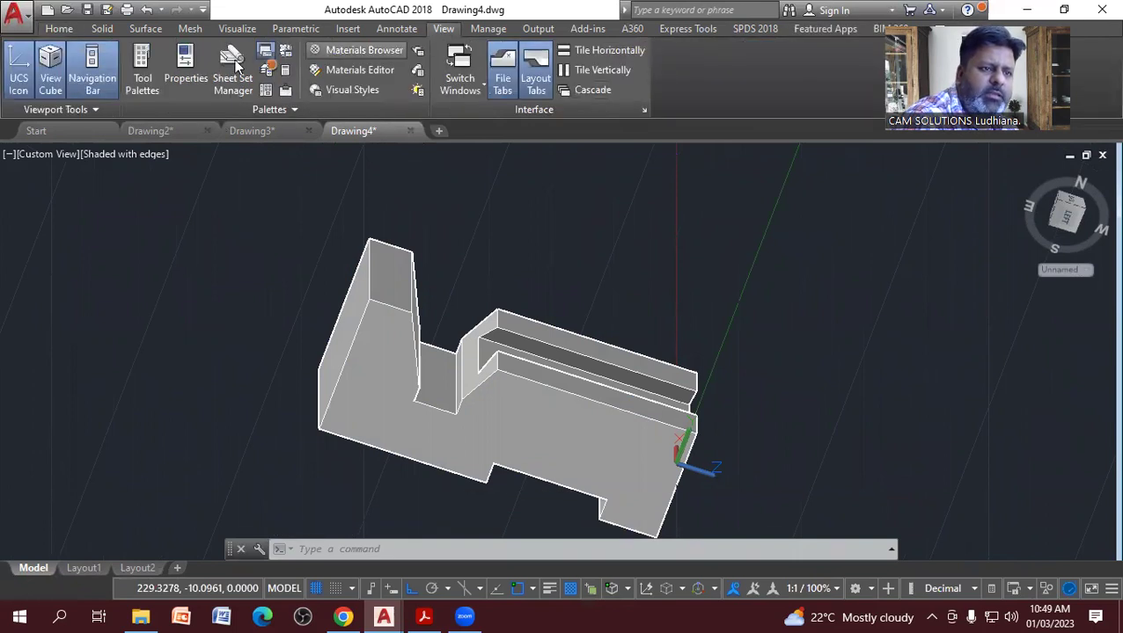
left_click(95, 88)
left_click(98, 97)
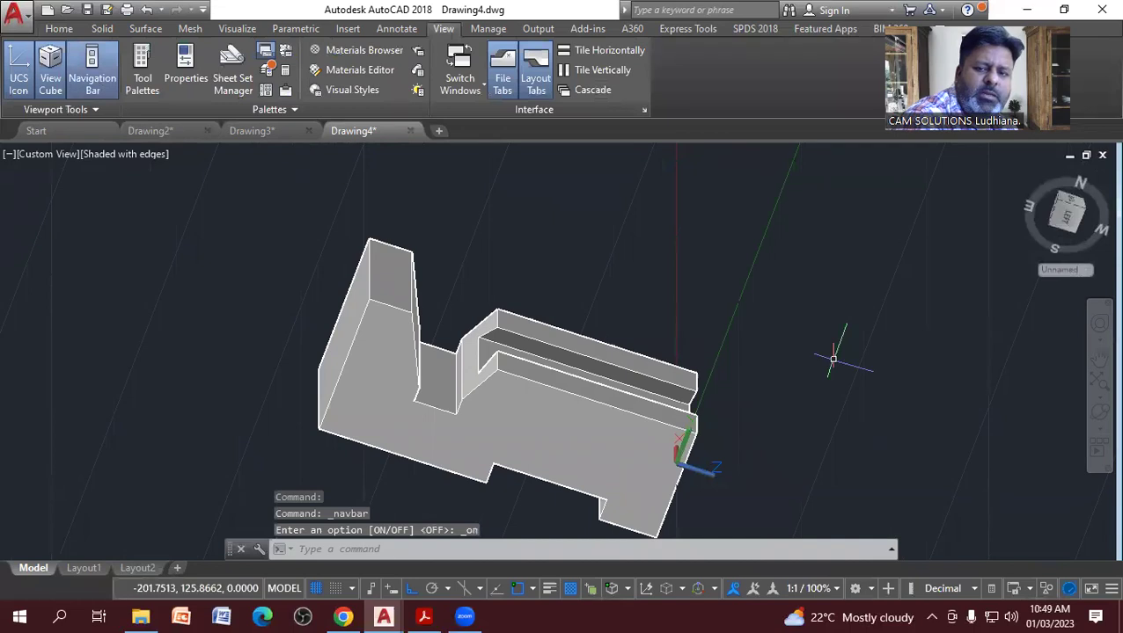
left_click(1098, 413)
mouse_move(607, 401)
left_mouse_down()
mouse_move(514, 388)
mouse_move(609, 396)
mouse_move(652, 374)
mouse_move(556, 373)
left_mouse_up()
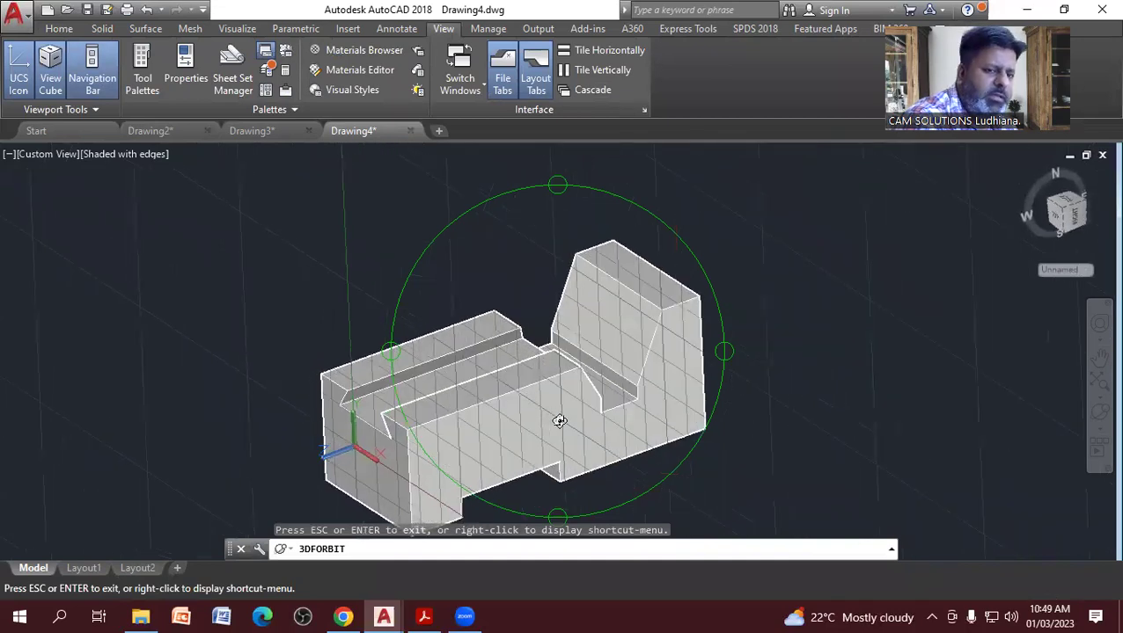
middle_click_drag(566, 432, 534, 370)
scroll(552, 352, "up", 2)
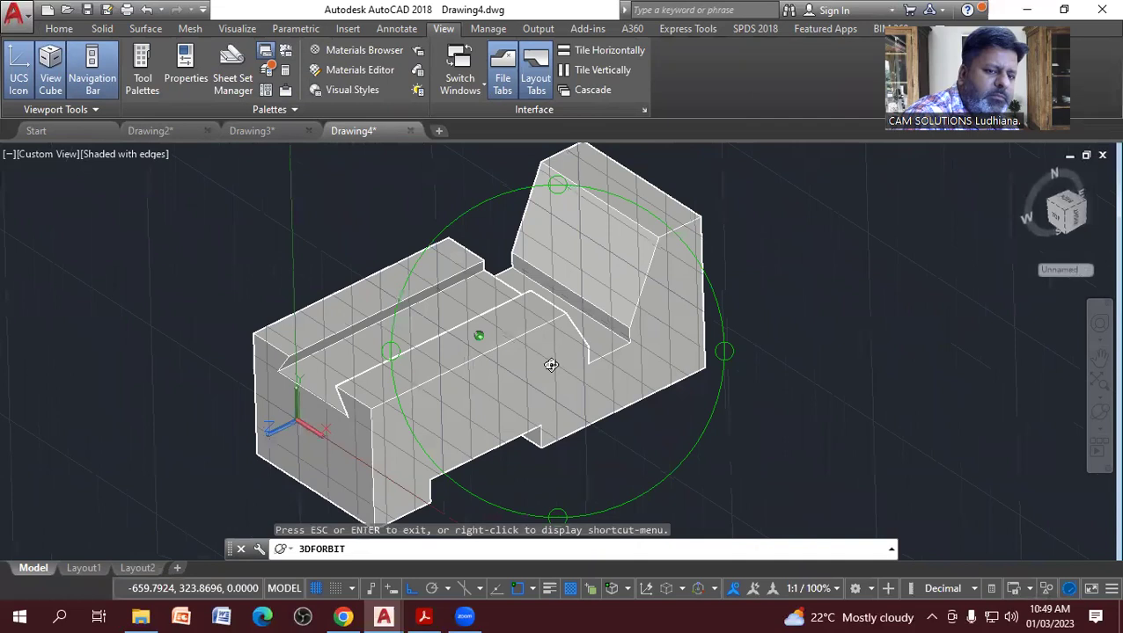
key("Escape")
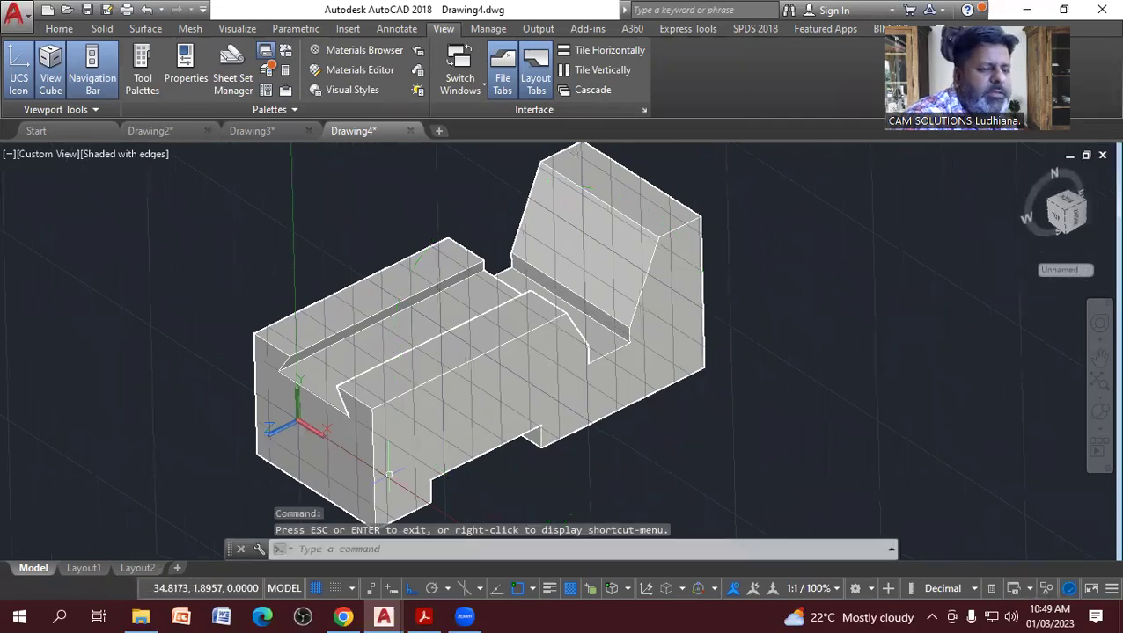
middle_click_drag(225, 388, 222, 314)
Draw a vertical line down the front face and check dimensions in the PDF.
left_click(50, 29)
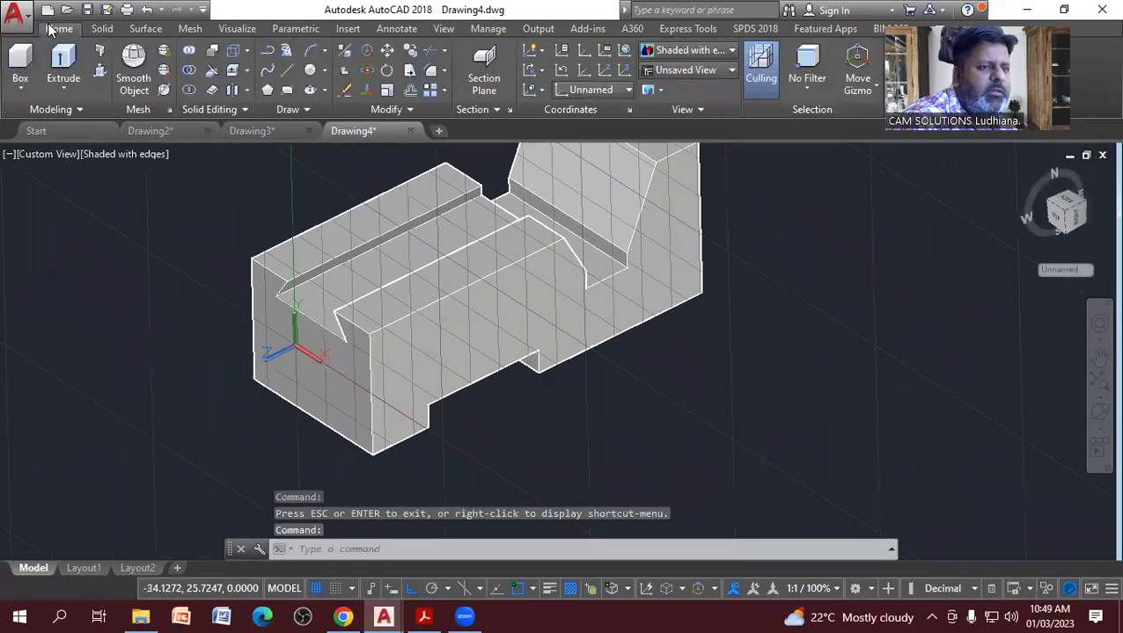
left_click(293, 69)
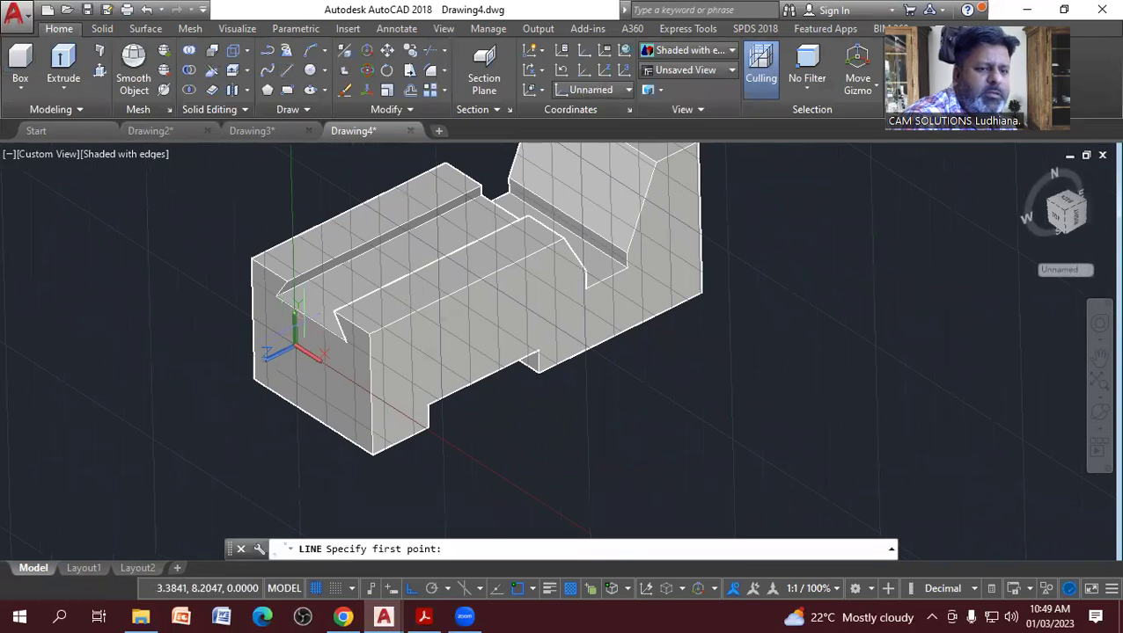
left_click(310, 318)
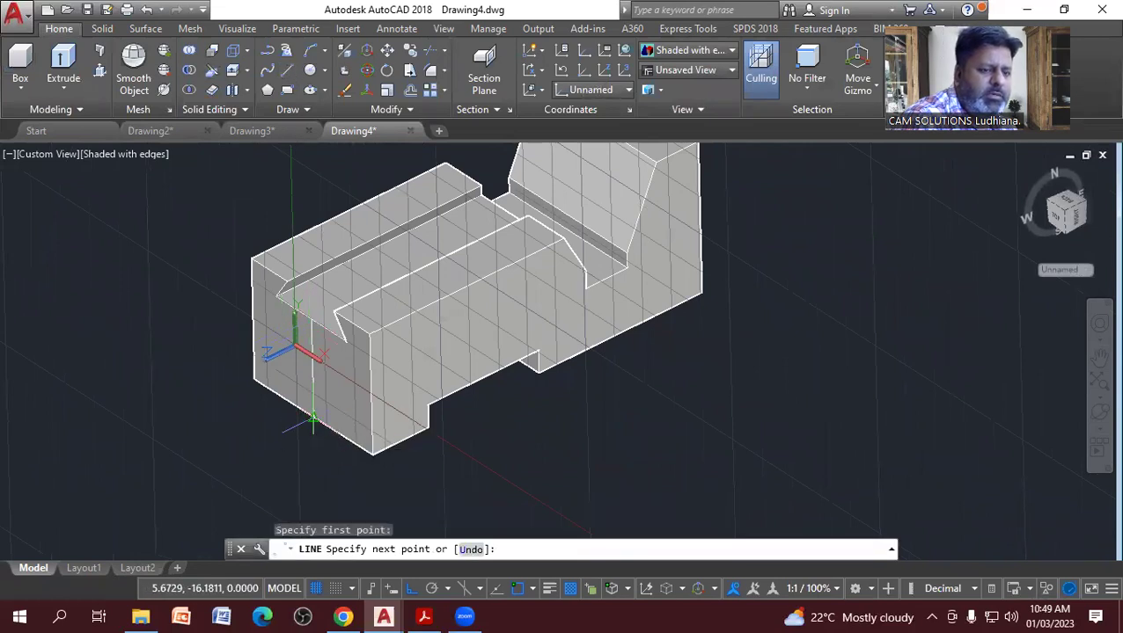
left_click(313, 416)
key("Escape")
key("Escape")
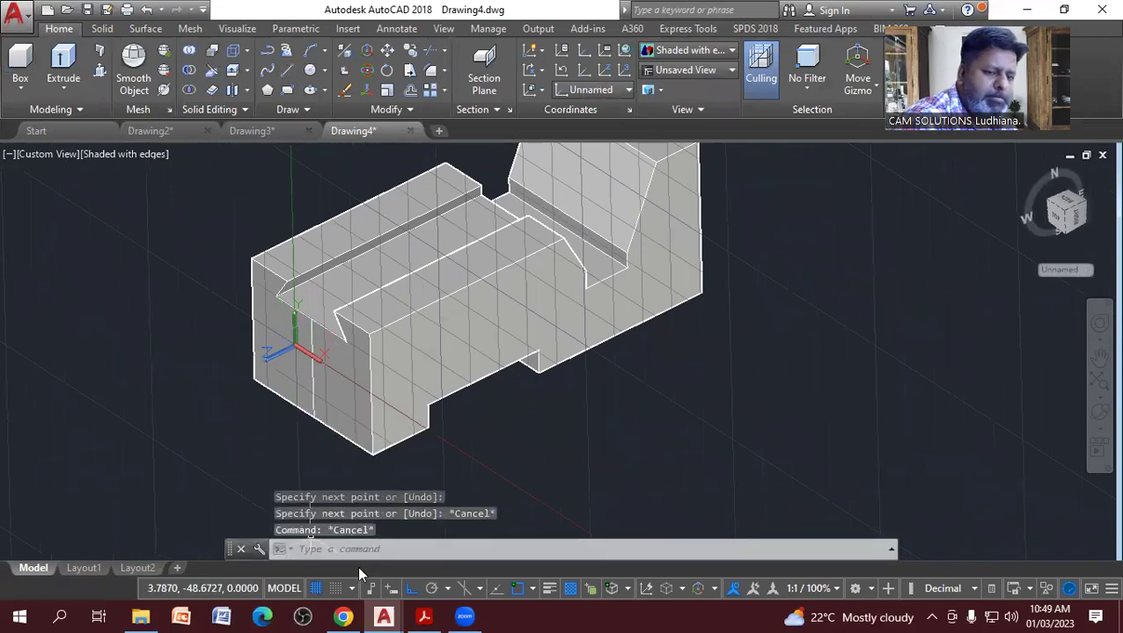
left_click(423, 616)
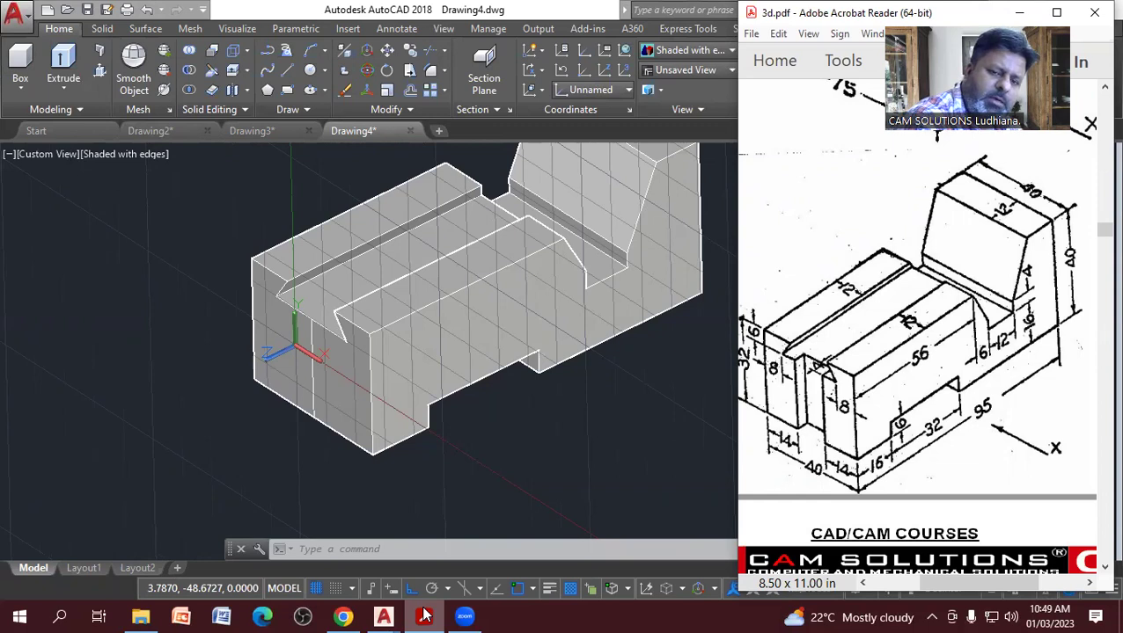
left_click(411, 97)
type("6")
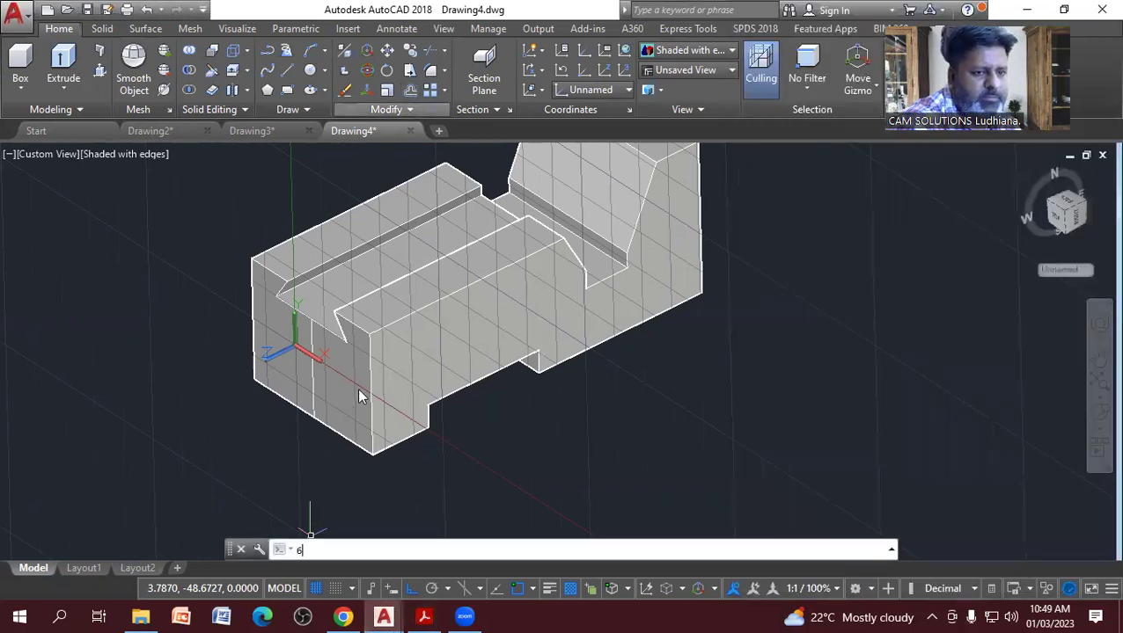
key("Return")
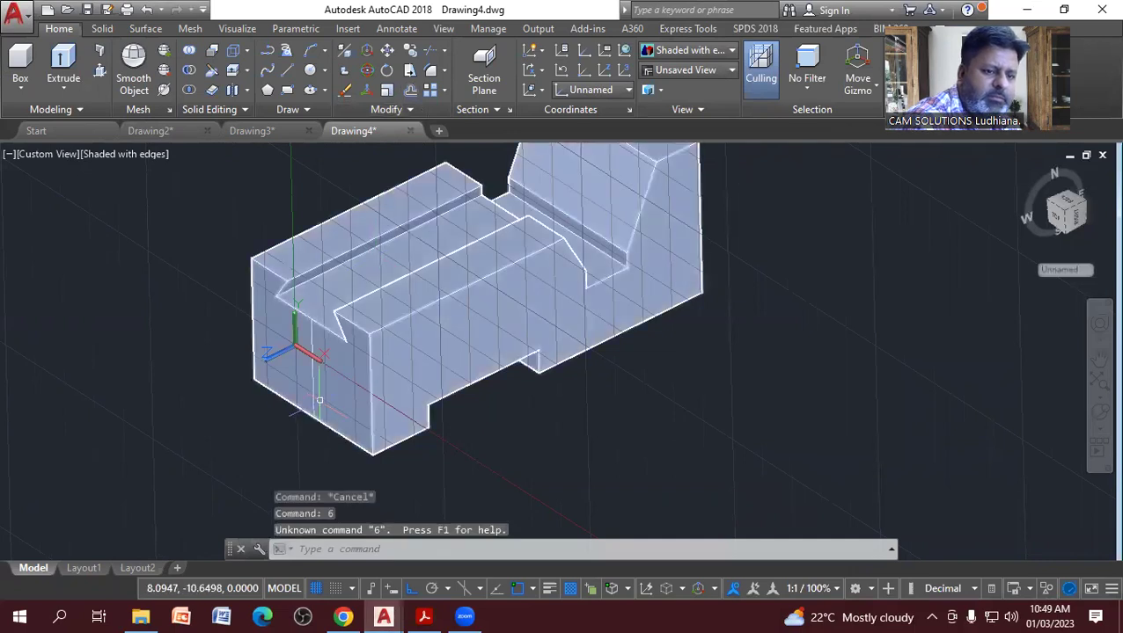
Offset a front-face edge by 6.
type("o")
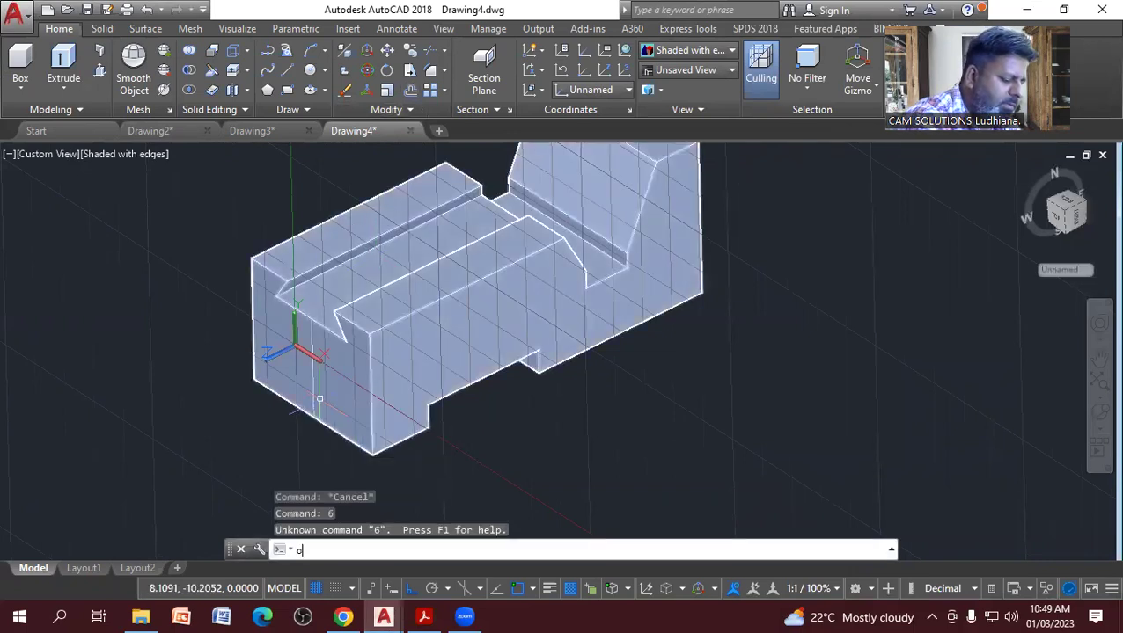
key("Return")
type("6")
key("Return")
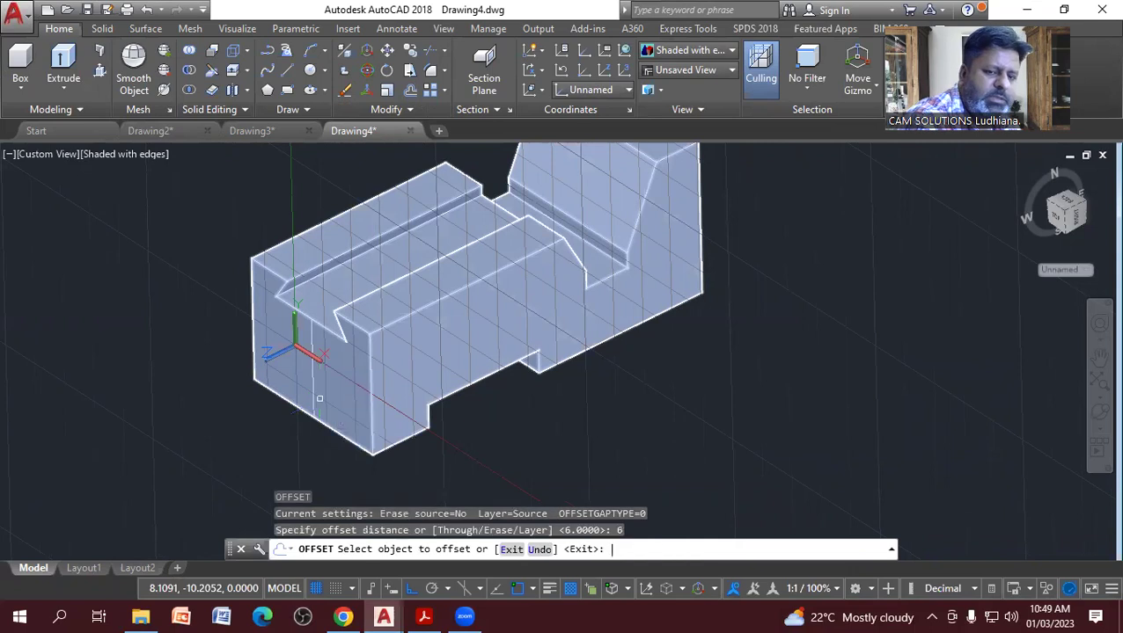
left_click(315, 375)
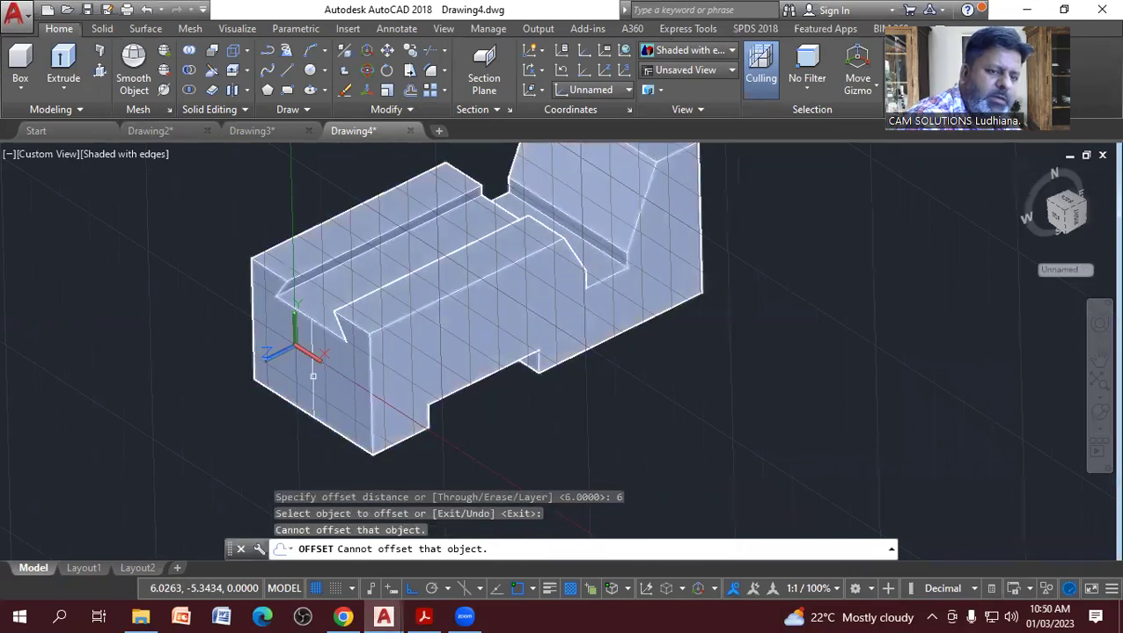
left_click(329, 378)
left_click(238, 371)
left_click(300, 388)
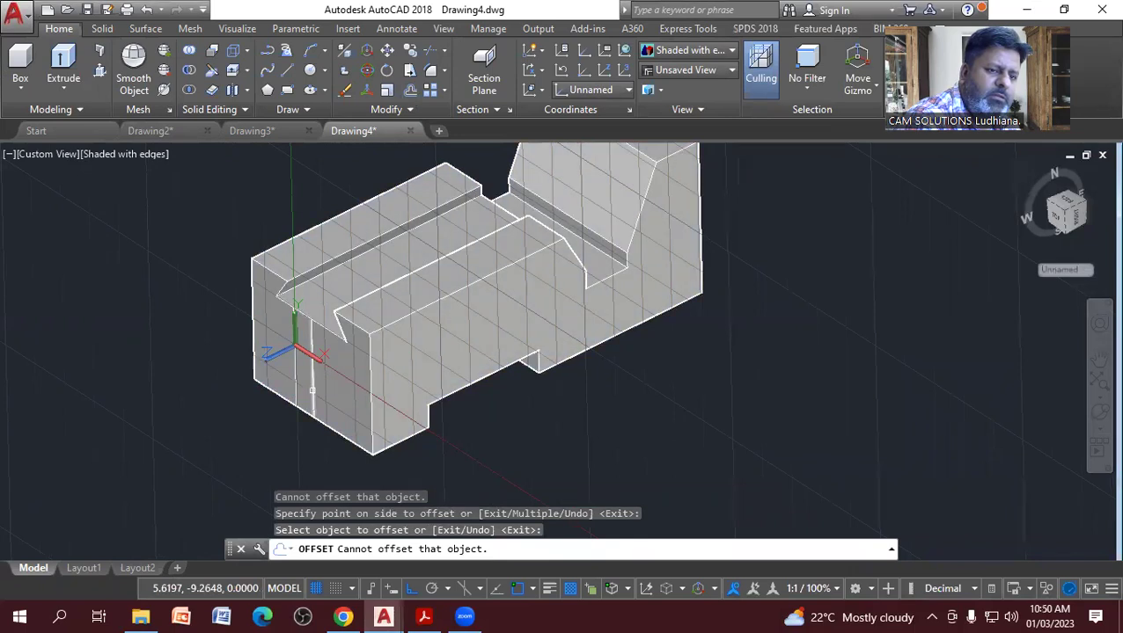
left_click(316, 386)
left_click(314, 388)
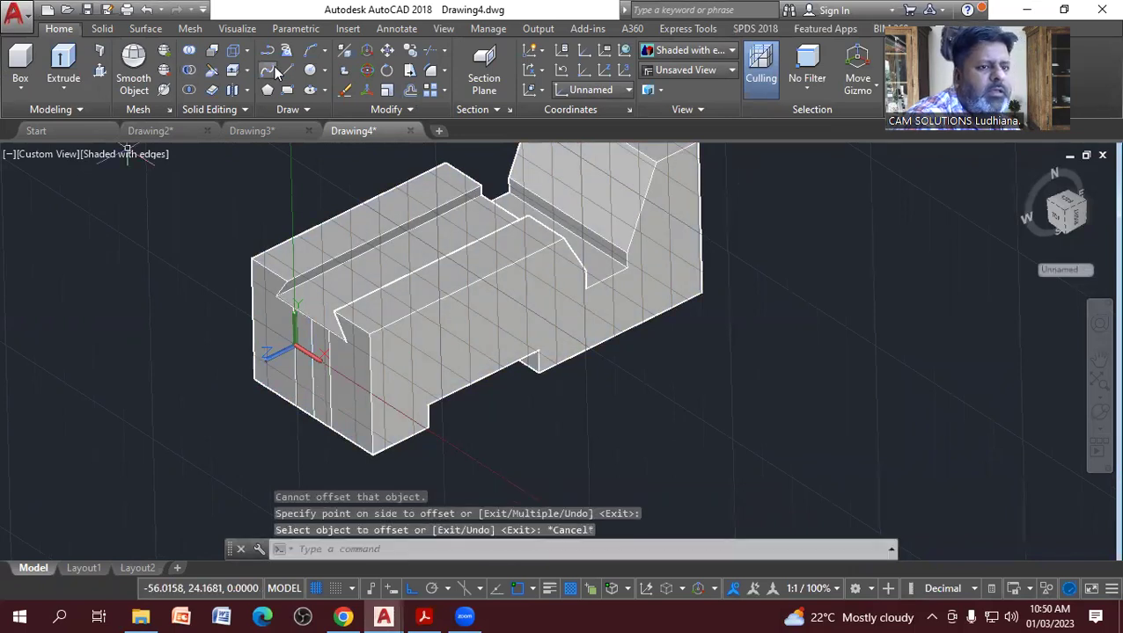
Start a new line at the front face's bottom corner.
left_click(267, 50)
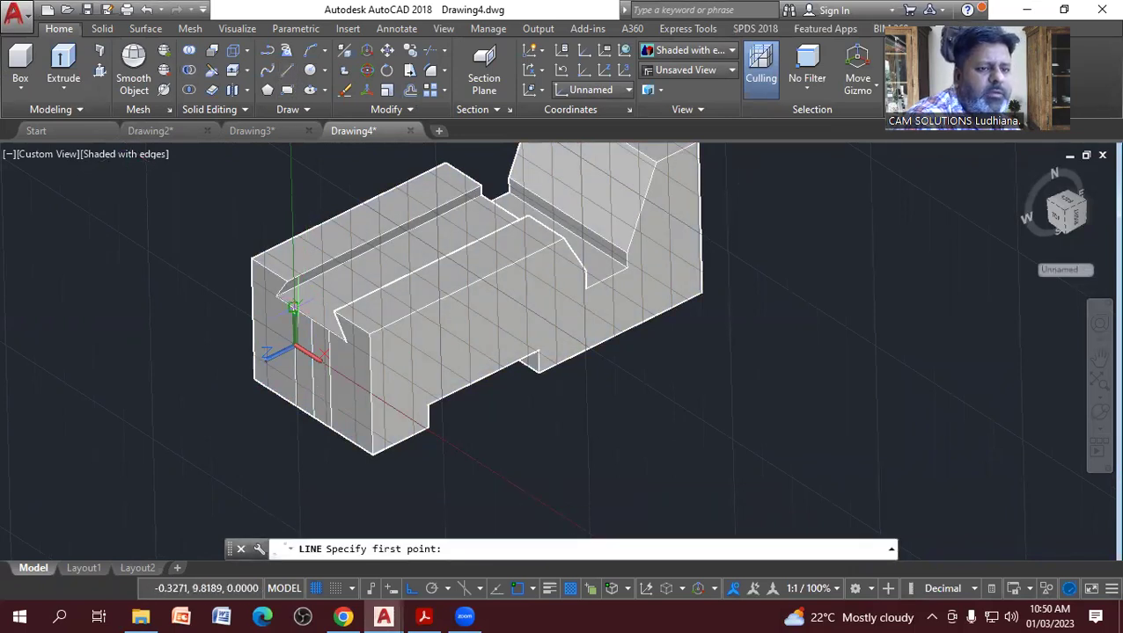
left_click(293, 306)
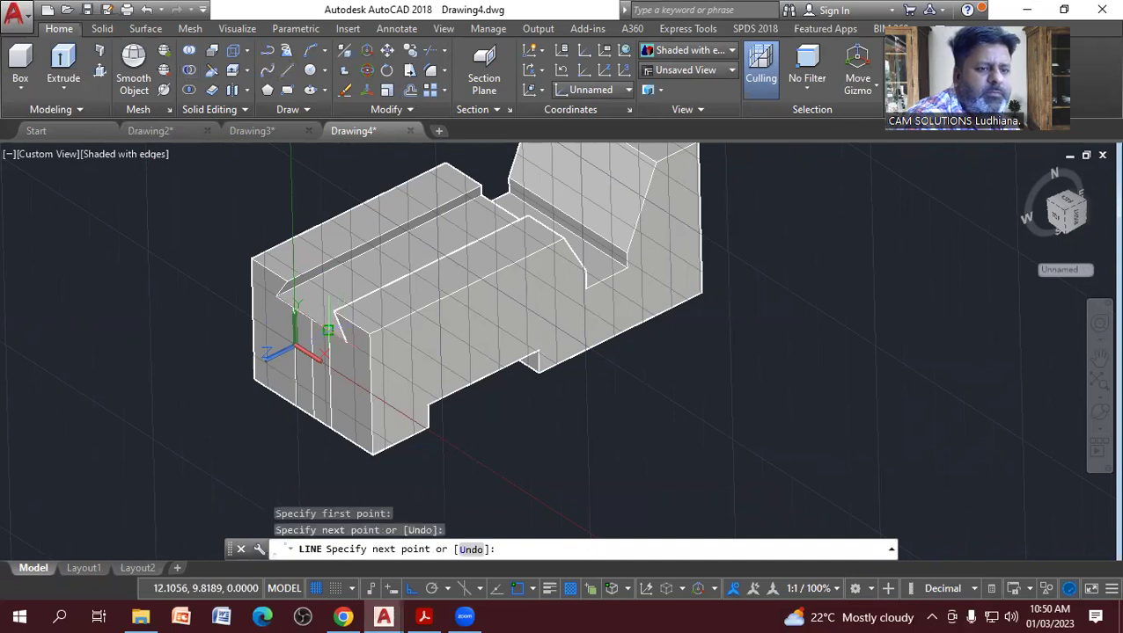
key("Escape")
left_click(287, 69)
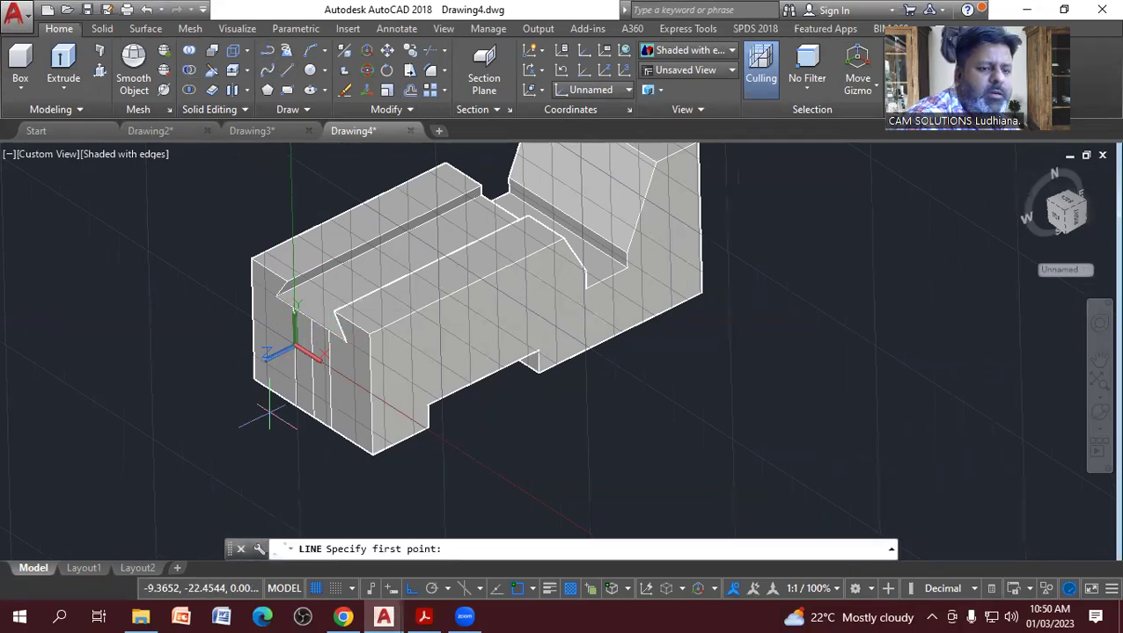
left_click(327, 429)
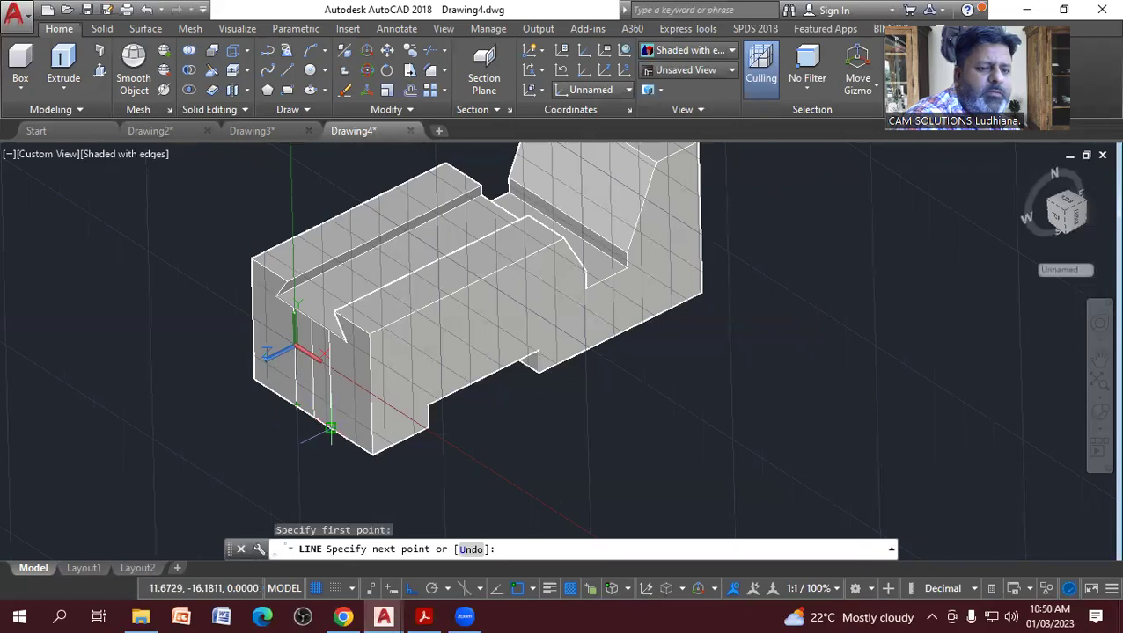
Attempt a region by windowing the front-face edges.
key("Escape")
key("Escape")
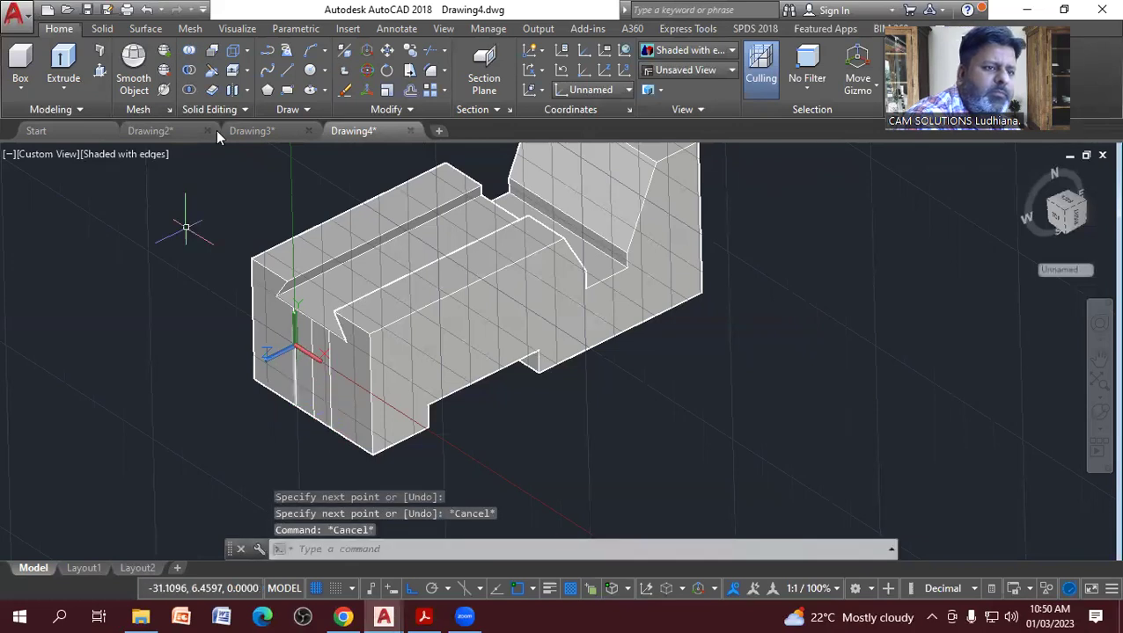
left_click(290, 109)
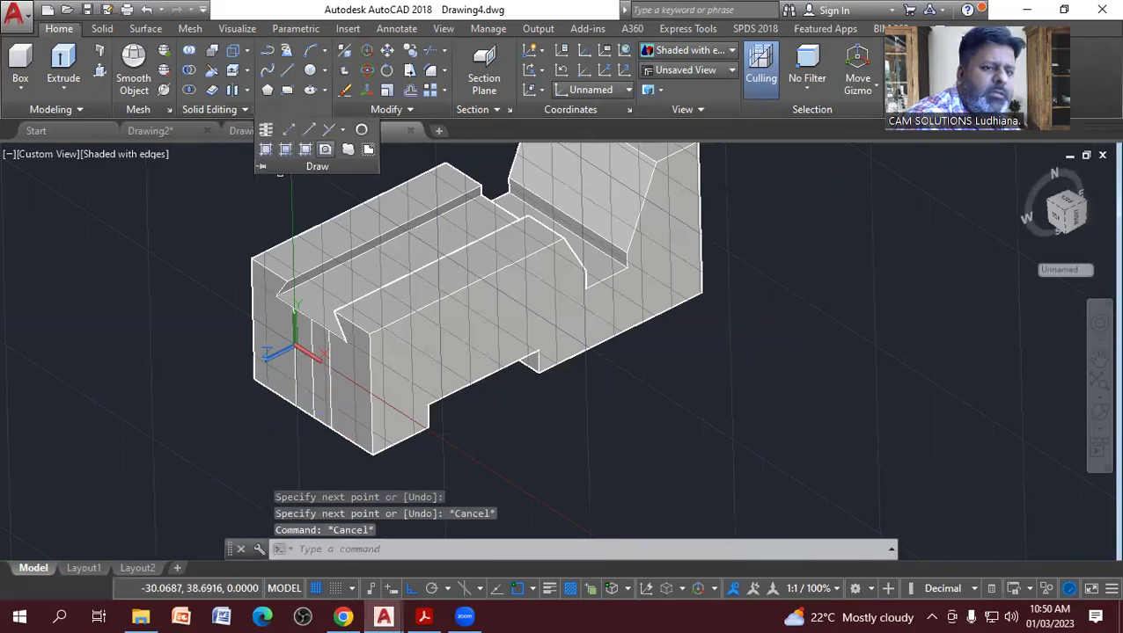
left_click(266, 149)
left_click(225, 275)
left_click(338, 453)
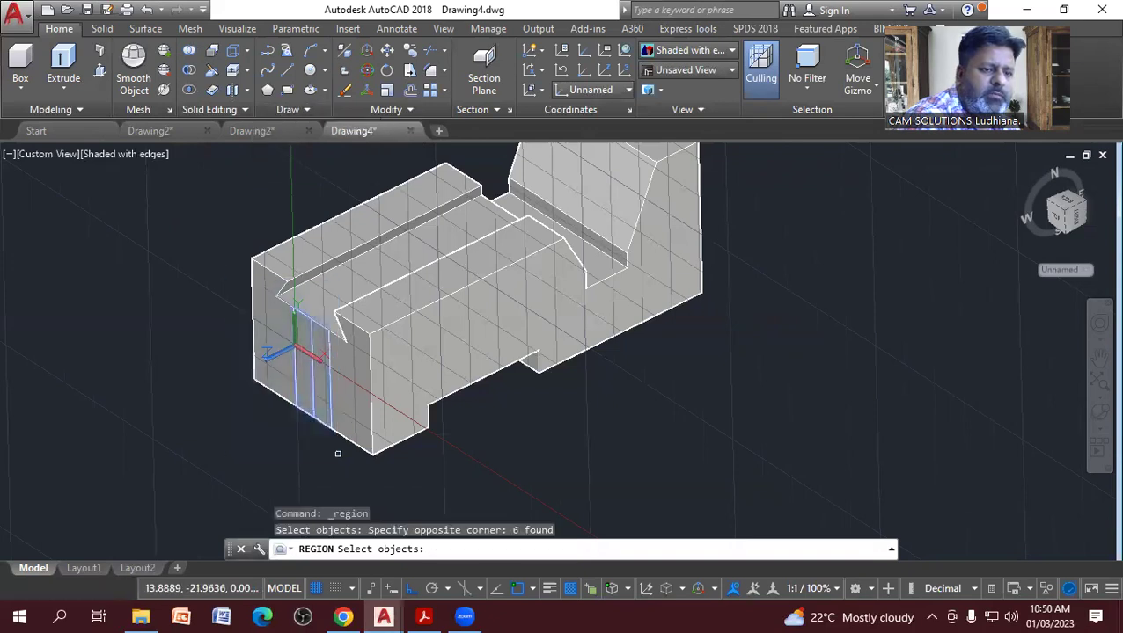
key("Return")
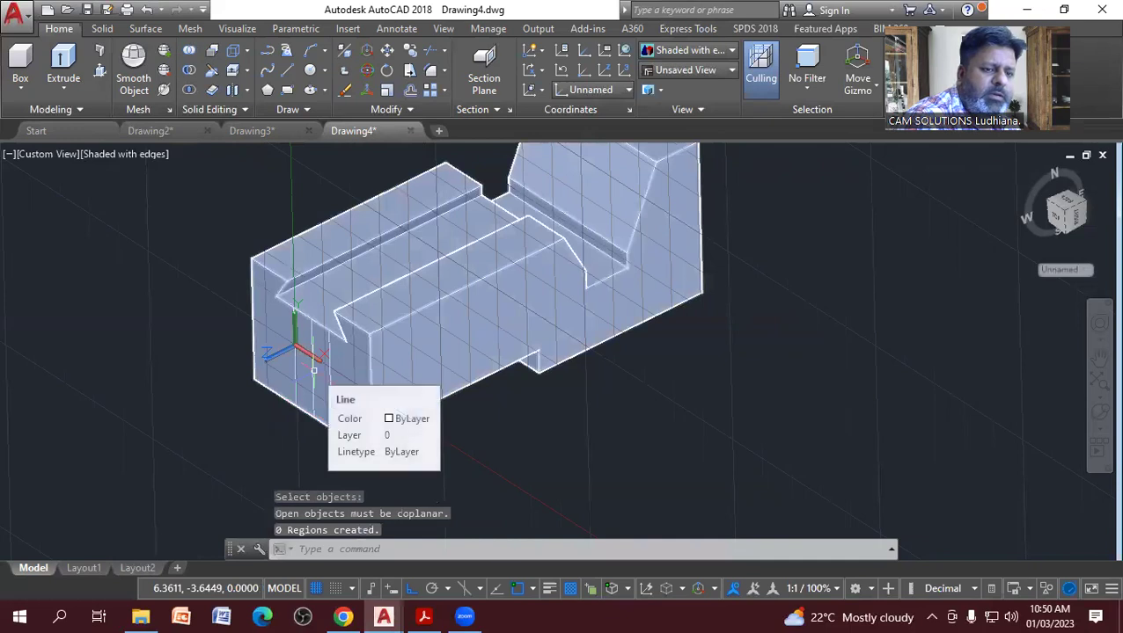
Switch to 2D Wireframe and erase the stray vertical edge.
left_click(143, 159)
left_click(175, 191)
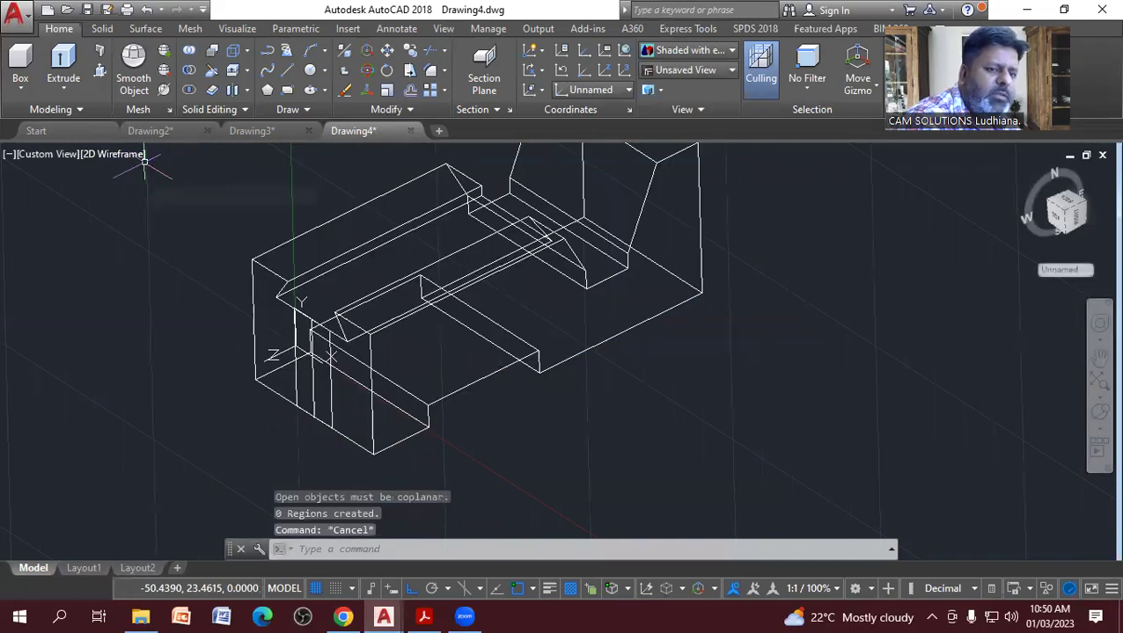
left_click(312, 392)
key("Delete")
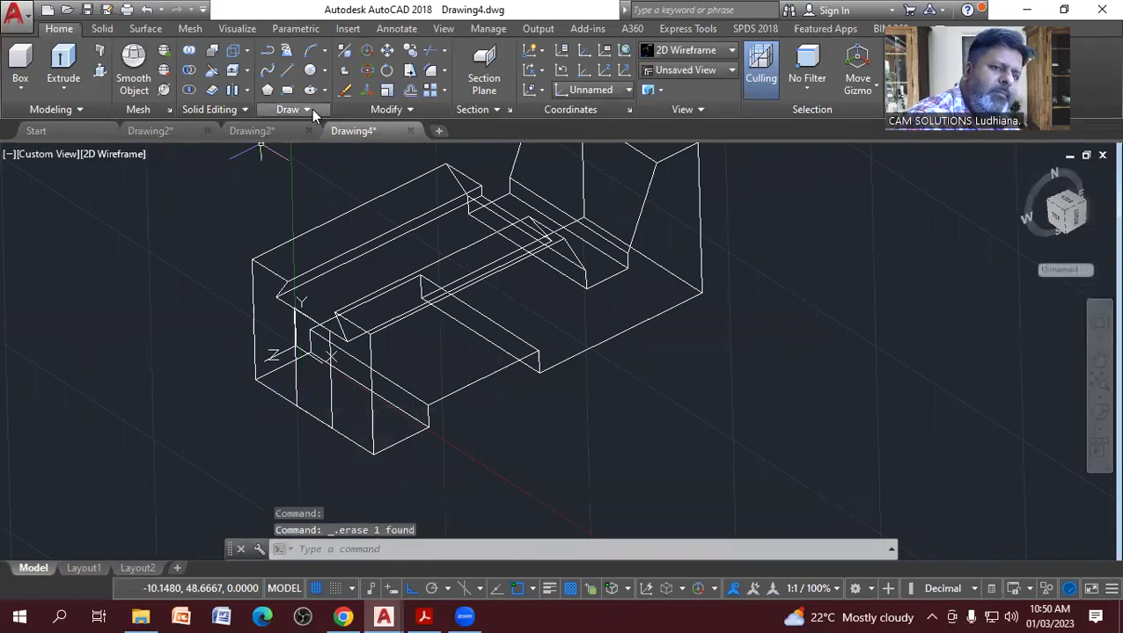
Retry the region with a window around the front-face edges.
left_click(308, 110)
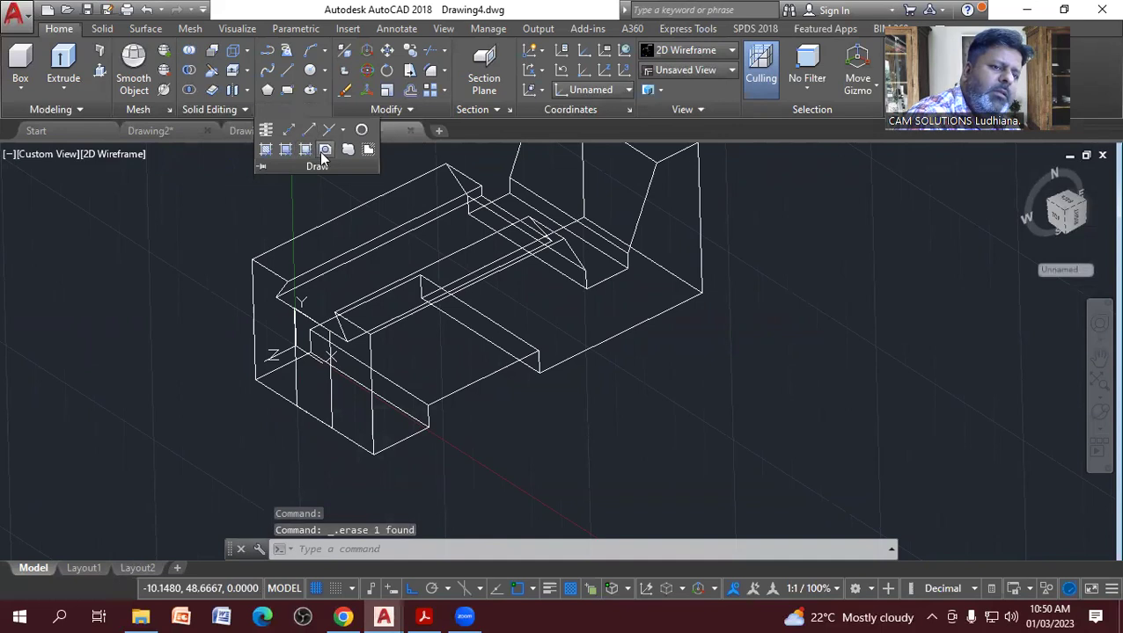
left_click(318, 151)
left_click(226, 285)
left_click(397, 446)
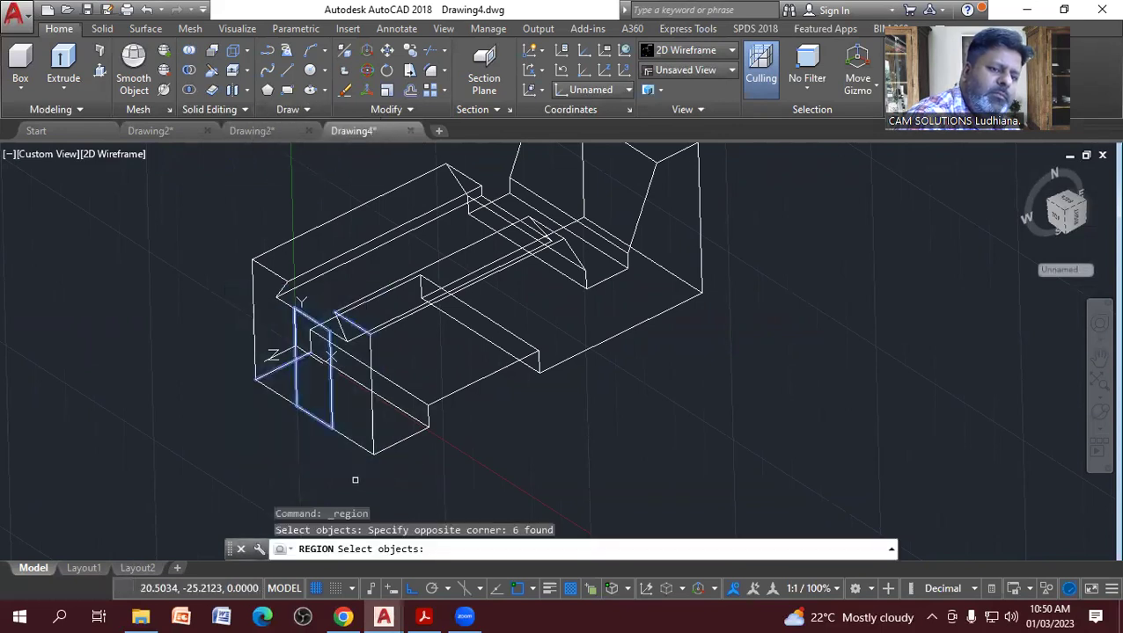
key("Return")
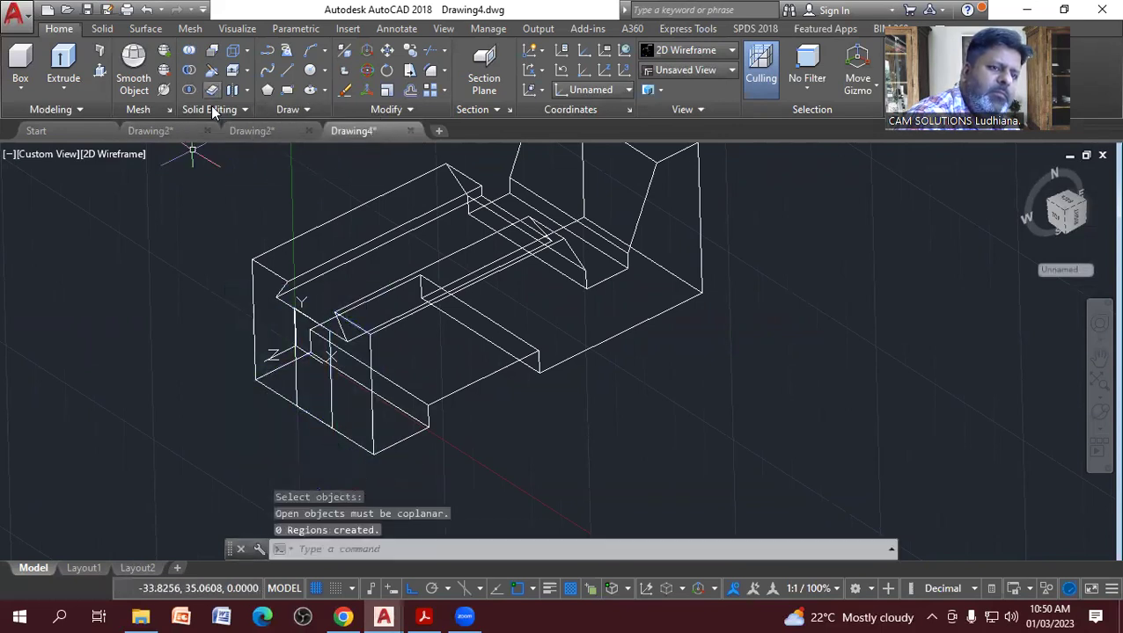
Create the region by picking the four outline edges individually.
left_click(275, 111)
left_click(324, 152)
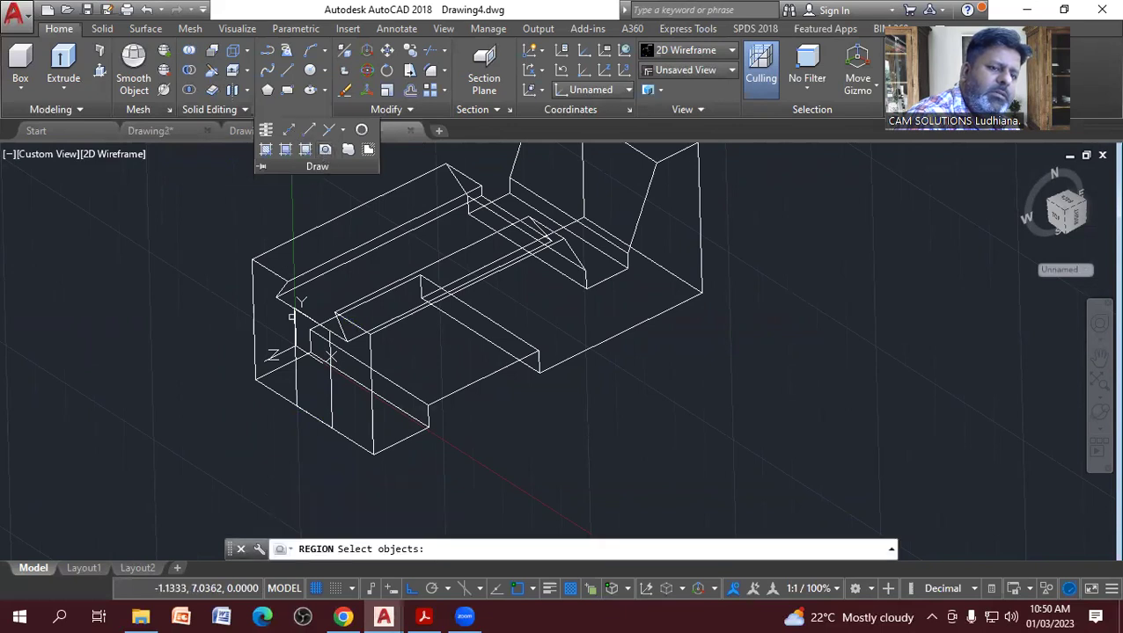
left_click(305, 315)
left_click(293, 324)
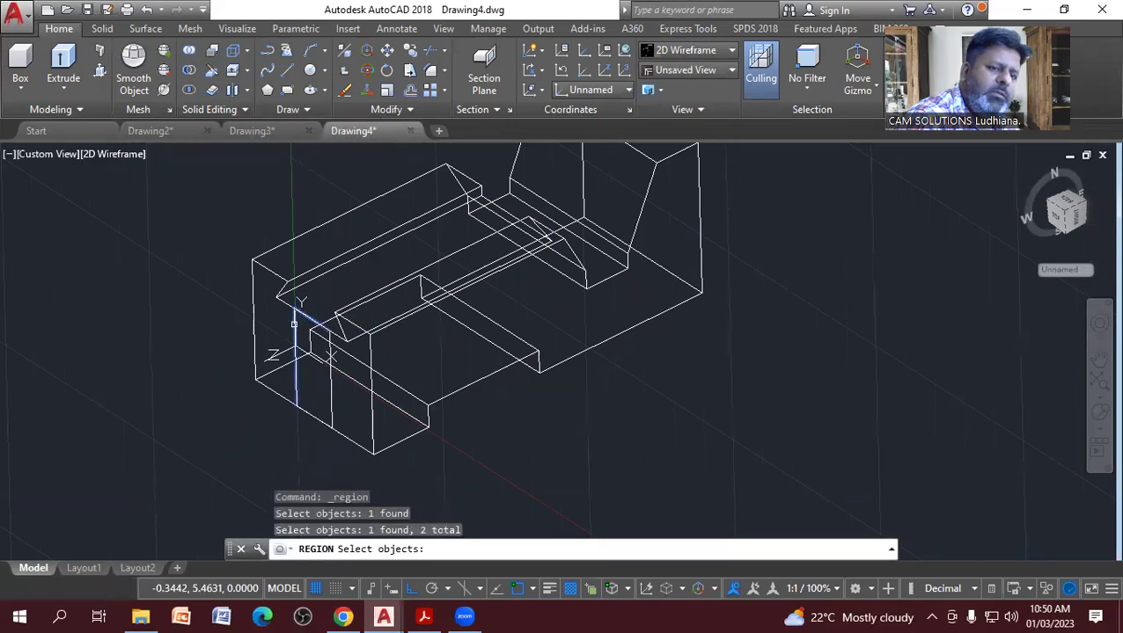
left_click(309, 415)
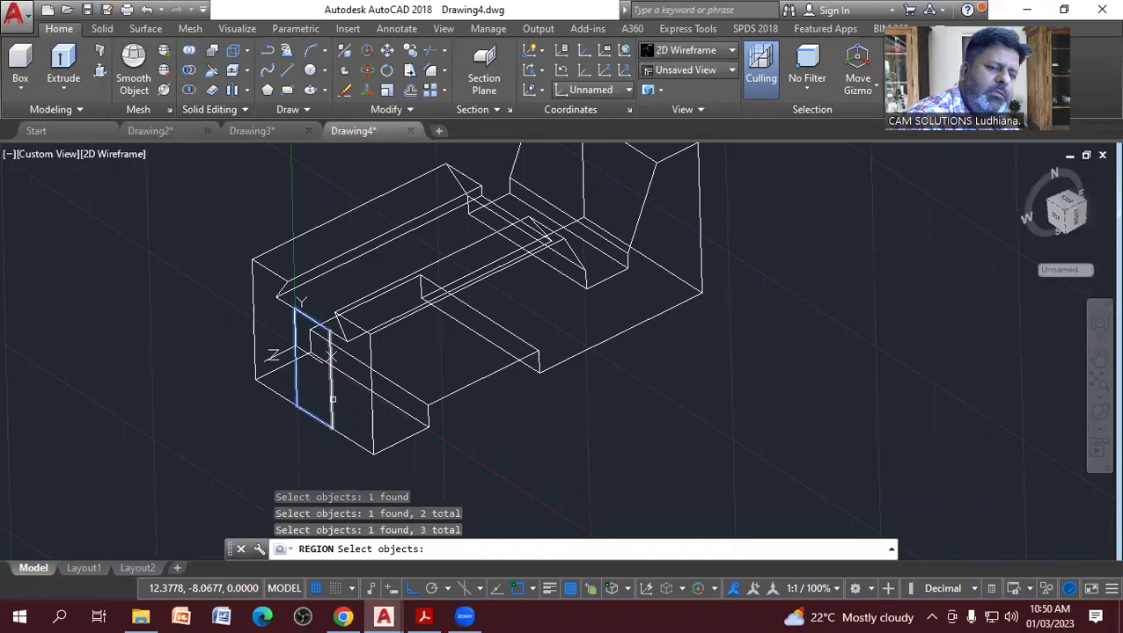
left_click(331, 400)
key("Return")
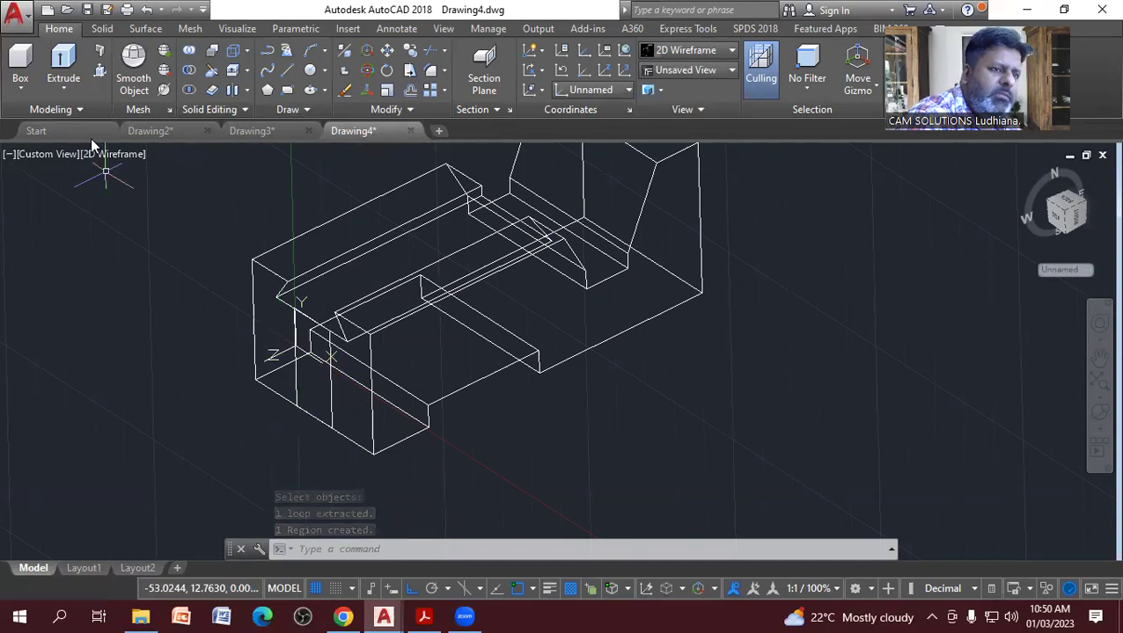
Extrude the small rectangle at the stepped block's left end by -4 into a thin box.
left_click(62, 66)
left_click(332, 356)
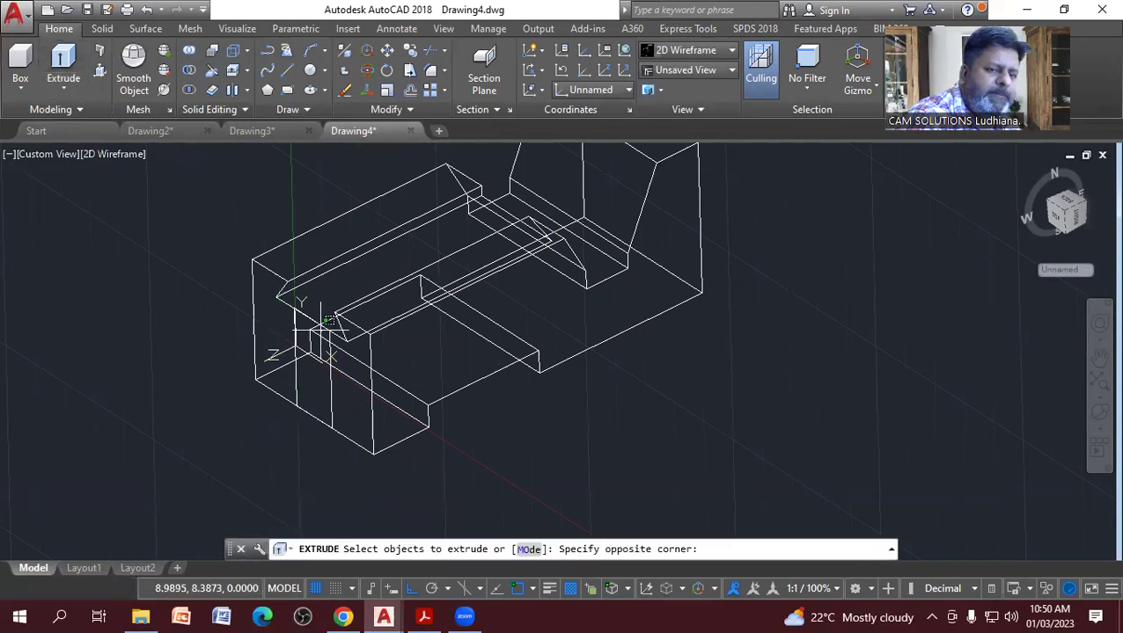
left_click(311, 312)
key("Escape")
left_click(61, 66)
left_click(333, 398)
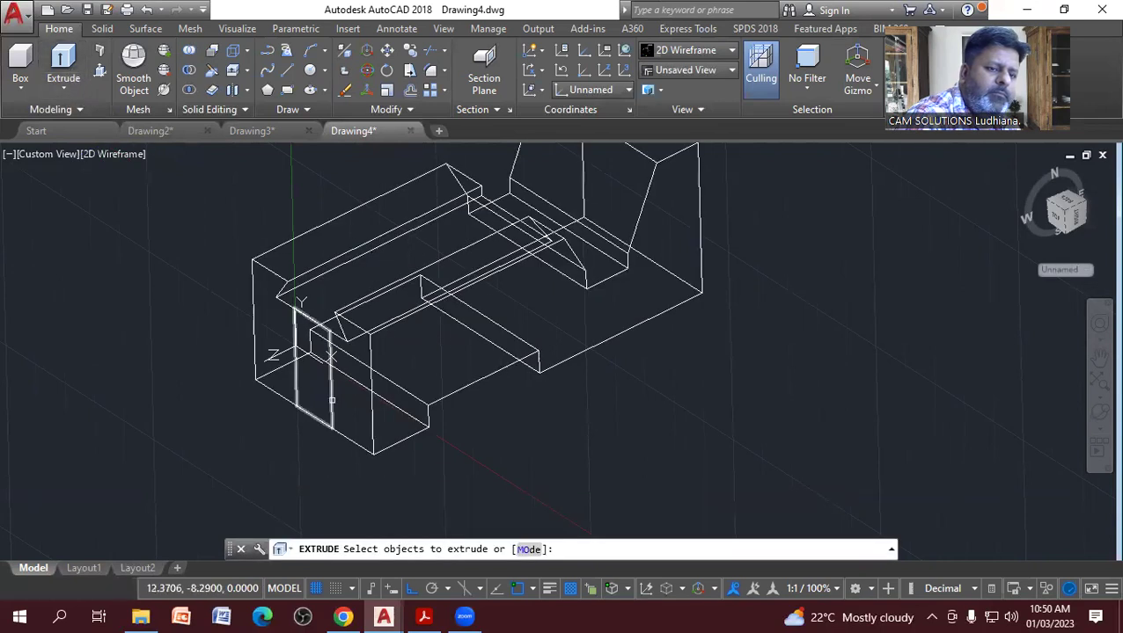
right_click(333, 405)
left_click(370, 414)
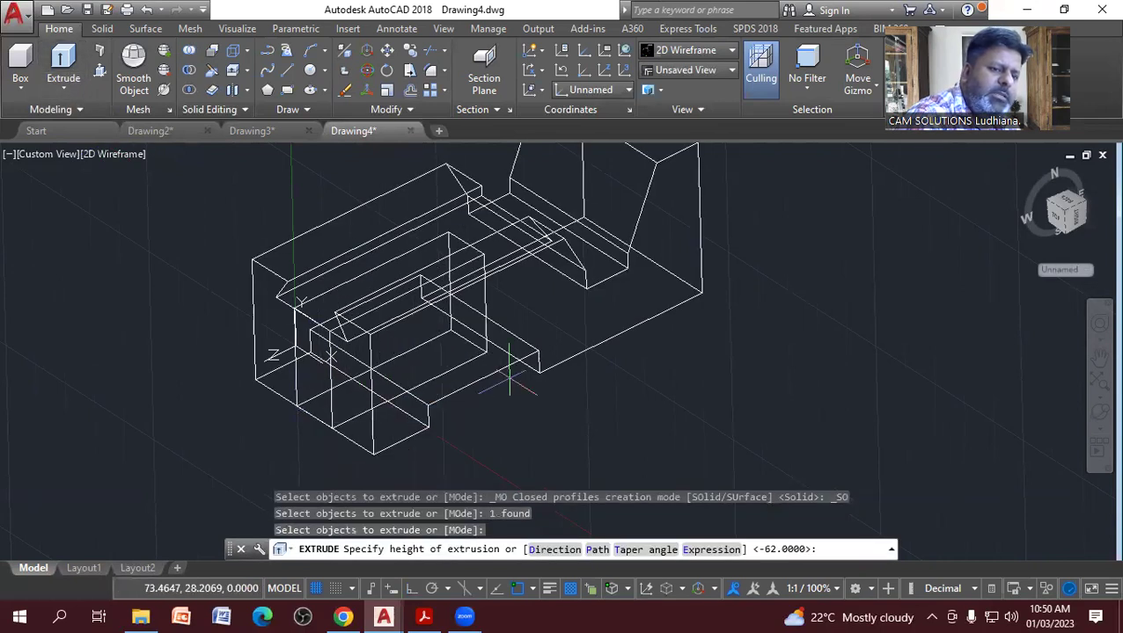
left_click(423, 616)
left_click(423, 616)
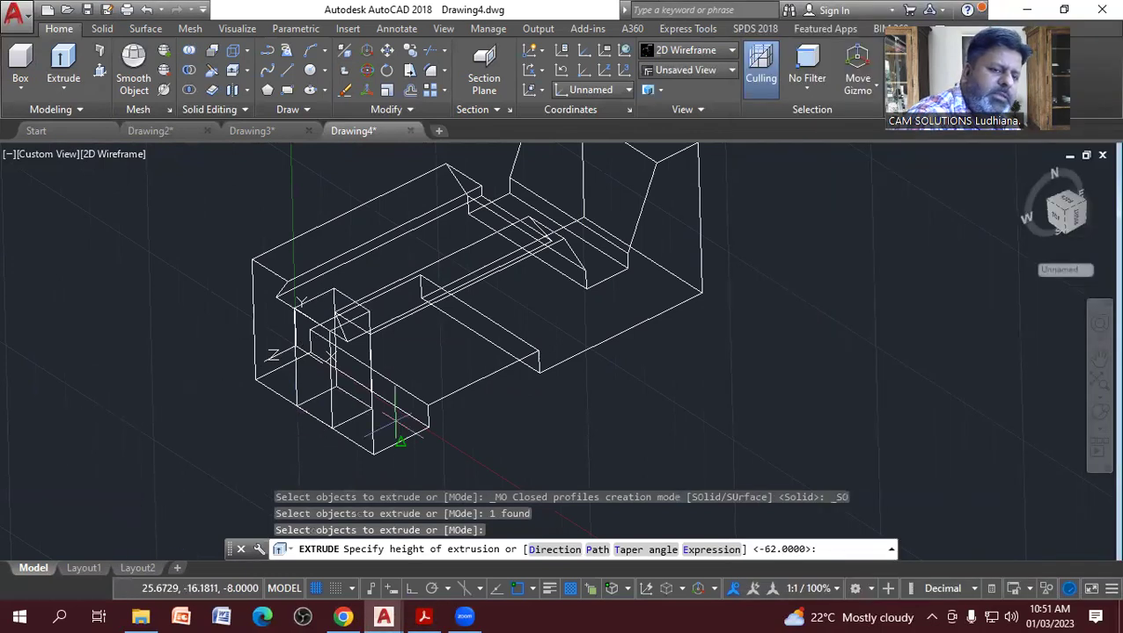
type("-4")
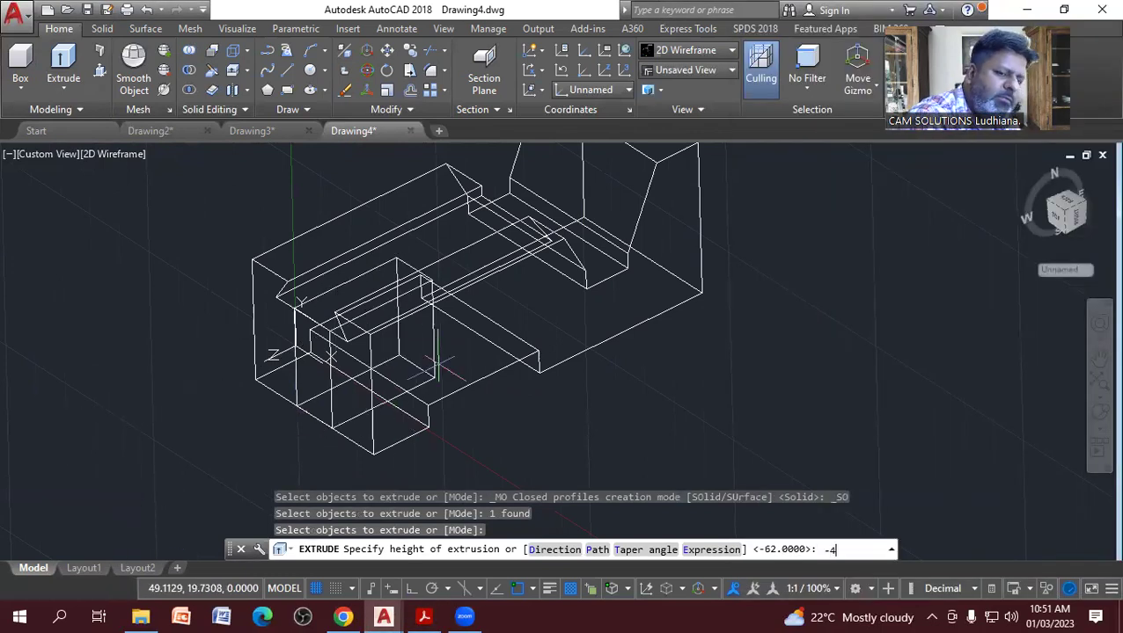
key("Return")
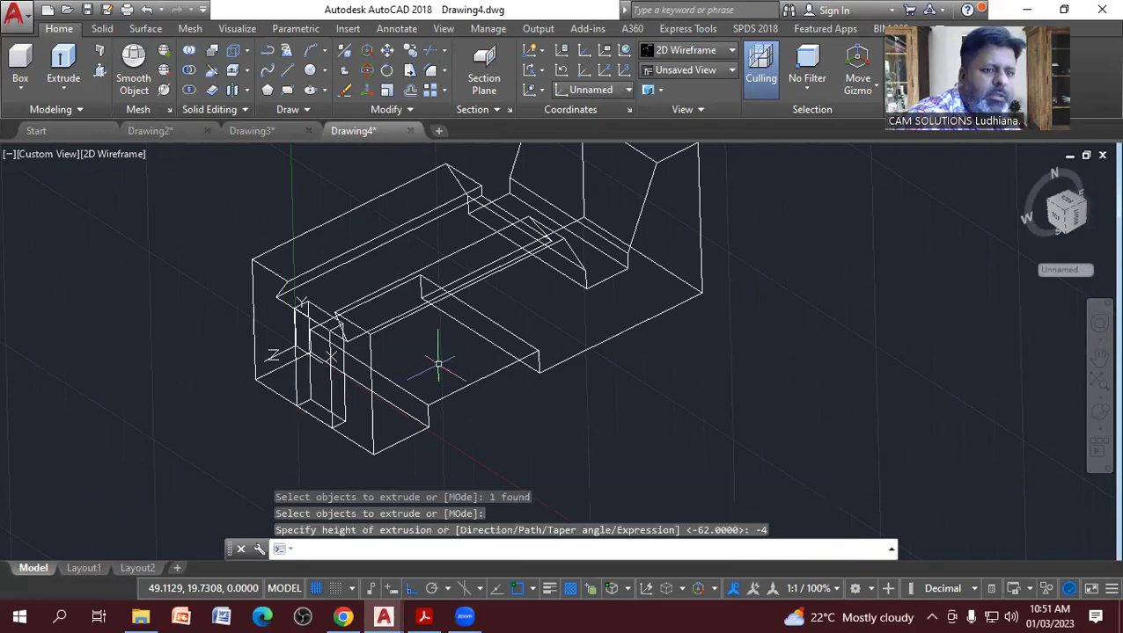
Subtract the small box from the stepped block to cut out the end slab.
left_click(188, 69)
left_click_drag(303, 243, 245, 298)
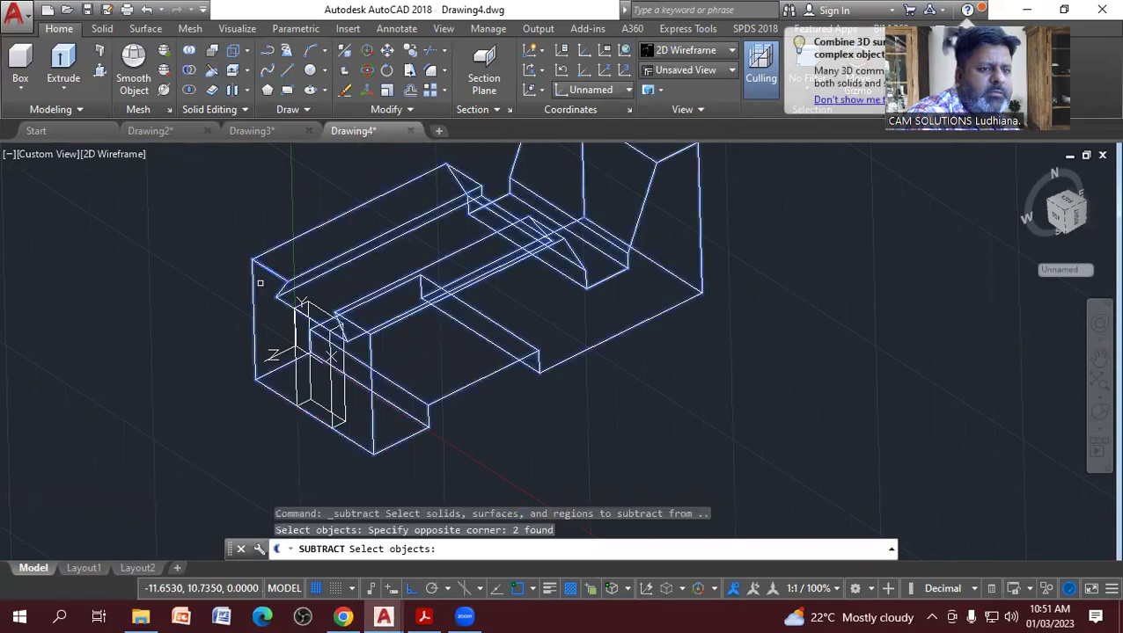
key("Return")
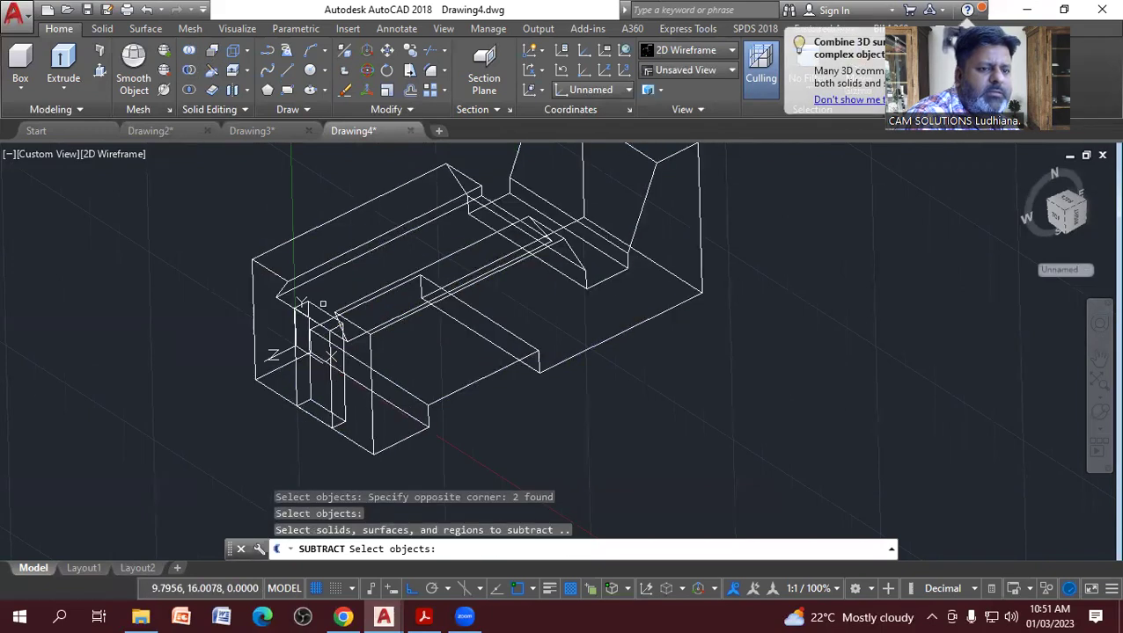
left_click(317, 303)
key("Return")
scroll(268, 352, "down", 3)
middle_click_drag(268, 343, 258, 404)
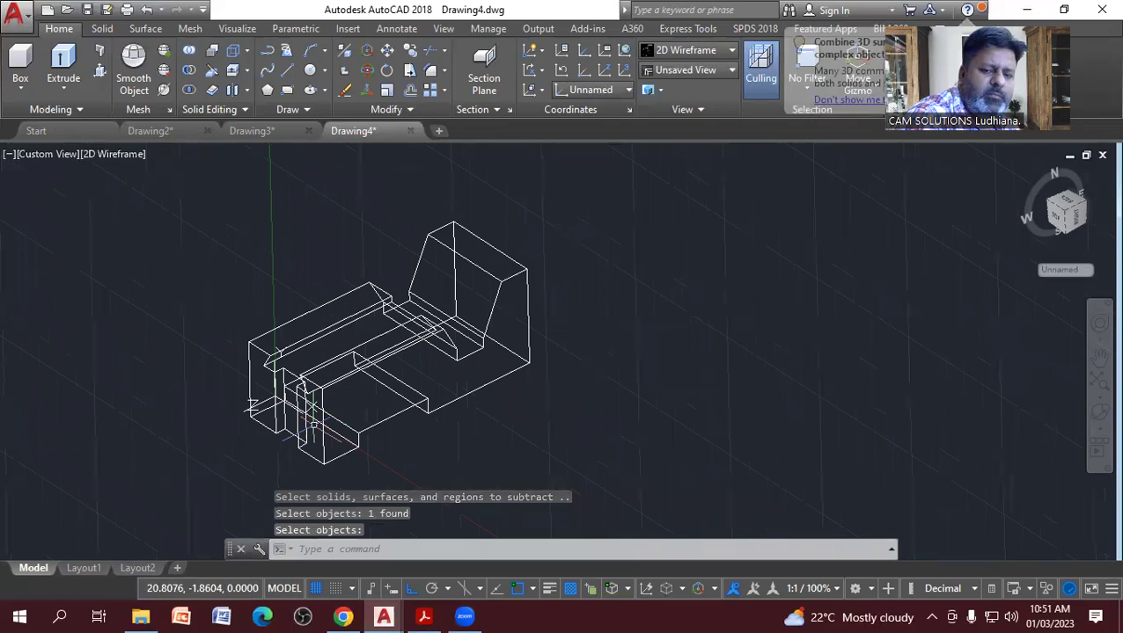
Show the block Shaded with Edges, turn the grid off, and switch to Drawing3.
left_click(132, 154)
left_click(187, 286)
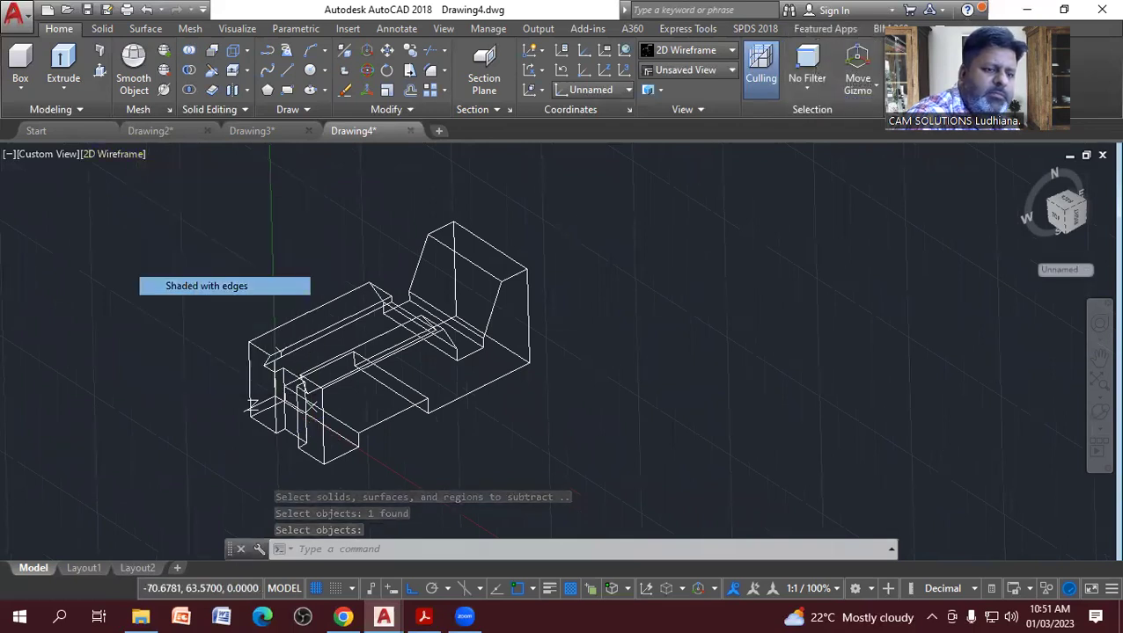
scroll(360, 424, "up", 1)
scroll(360, 424, "up", 1)
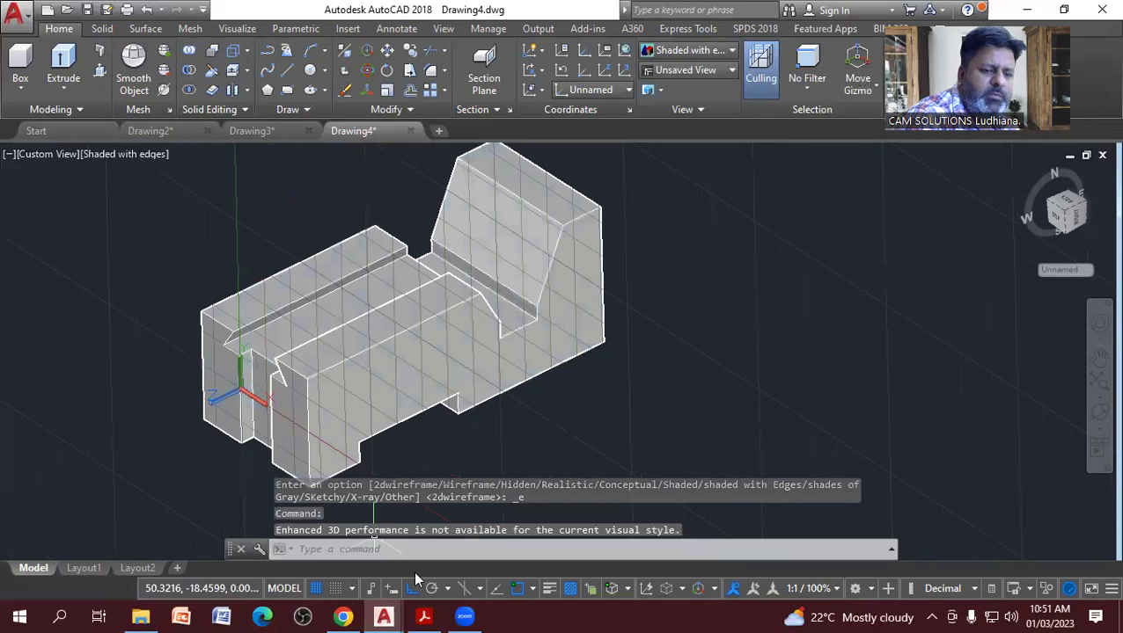
left_click(316, 585)
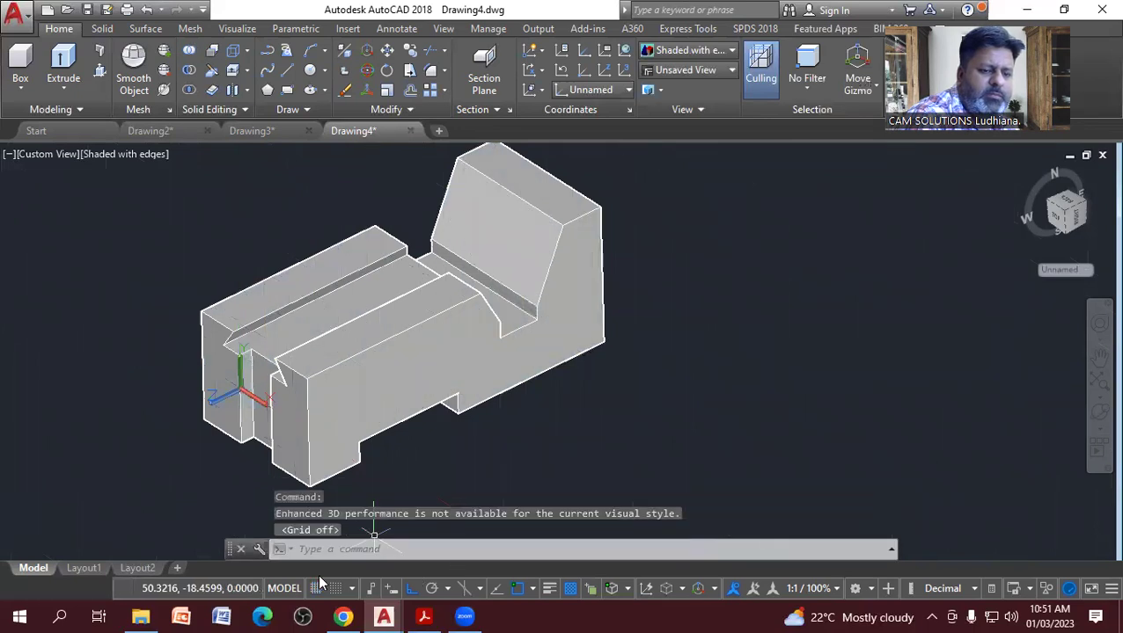
left_click(248, 131)
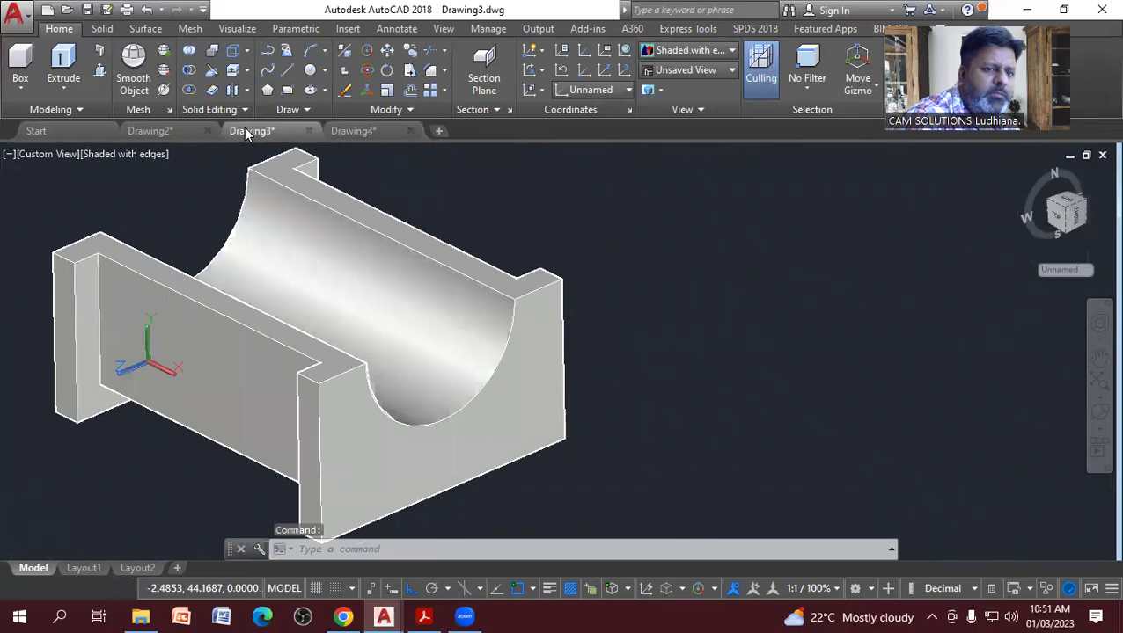
Copy the saddle solid from Drawing3 and paste it right of the stepped block in Drawing4.
key("ctrl+a")
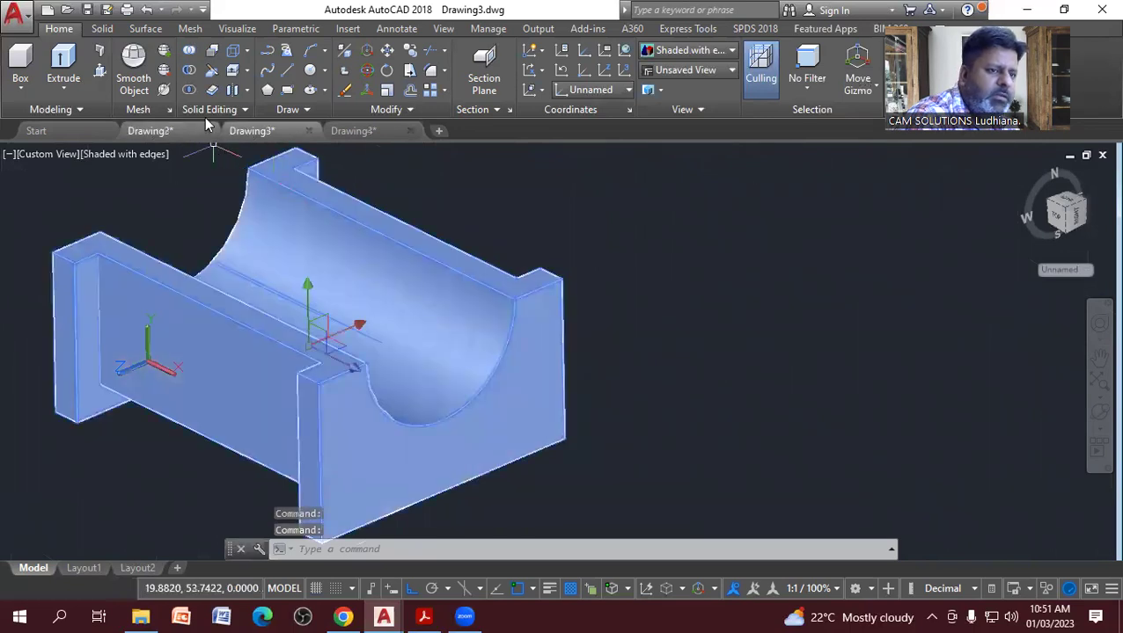
key("ctrl+c")
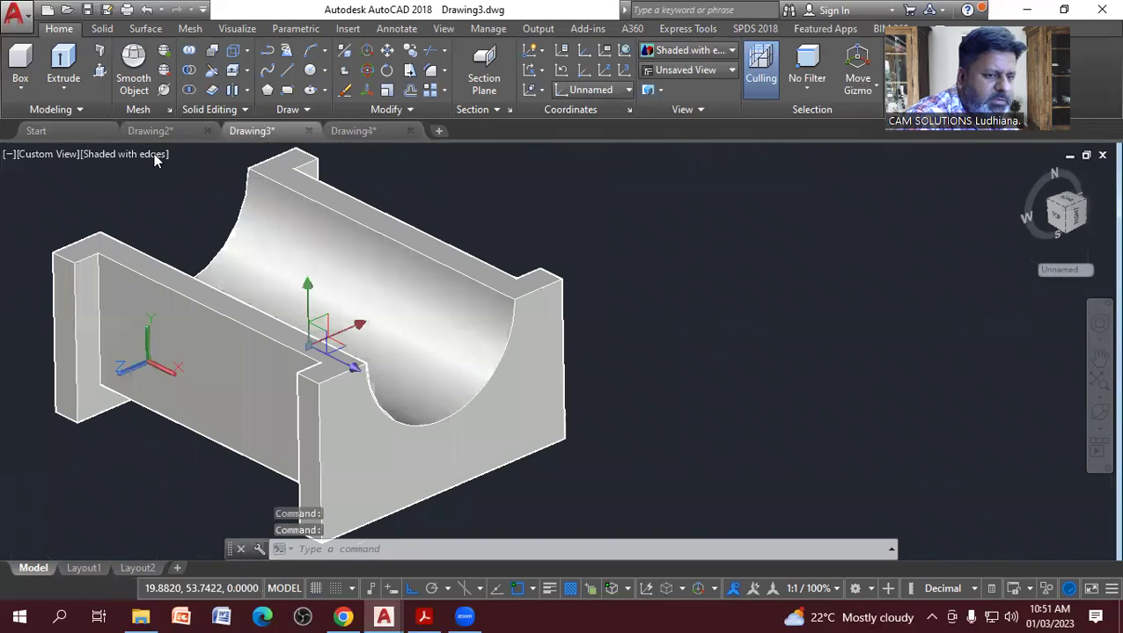
left_click(363, 132)
scroll(414, 370, "down", 2)
mouse_move(312, 334)
middle_mouse_down()
mouse_move(269, 334)
mouse_move(195, 375)
middle_mouse_up()
scroll(220, 364, "up", 2)
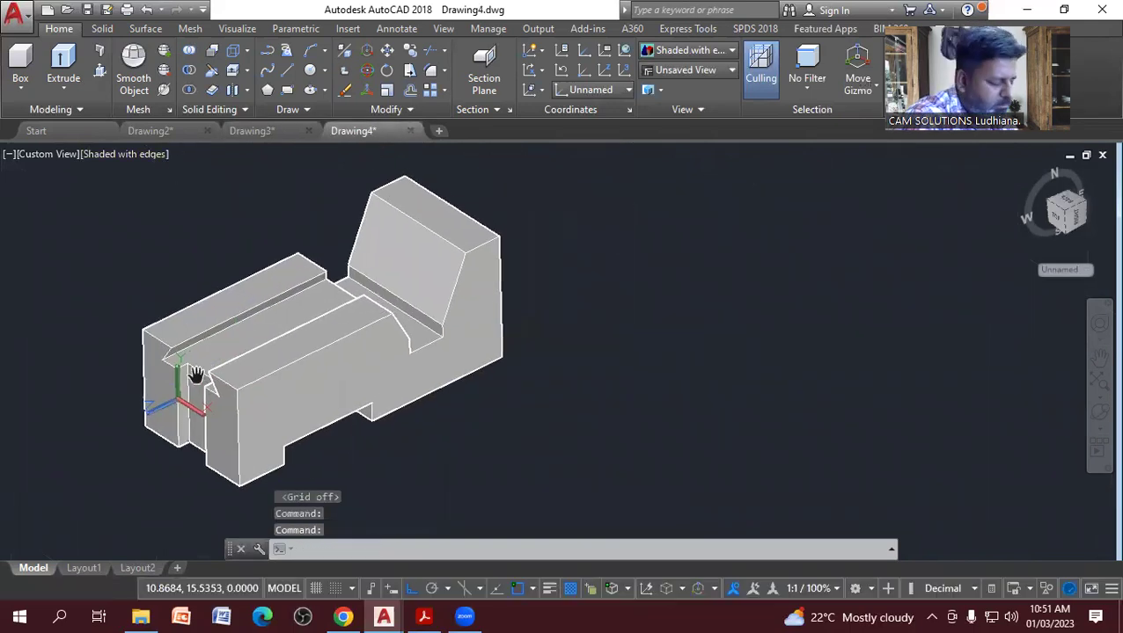
key("ctrl+v")
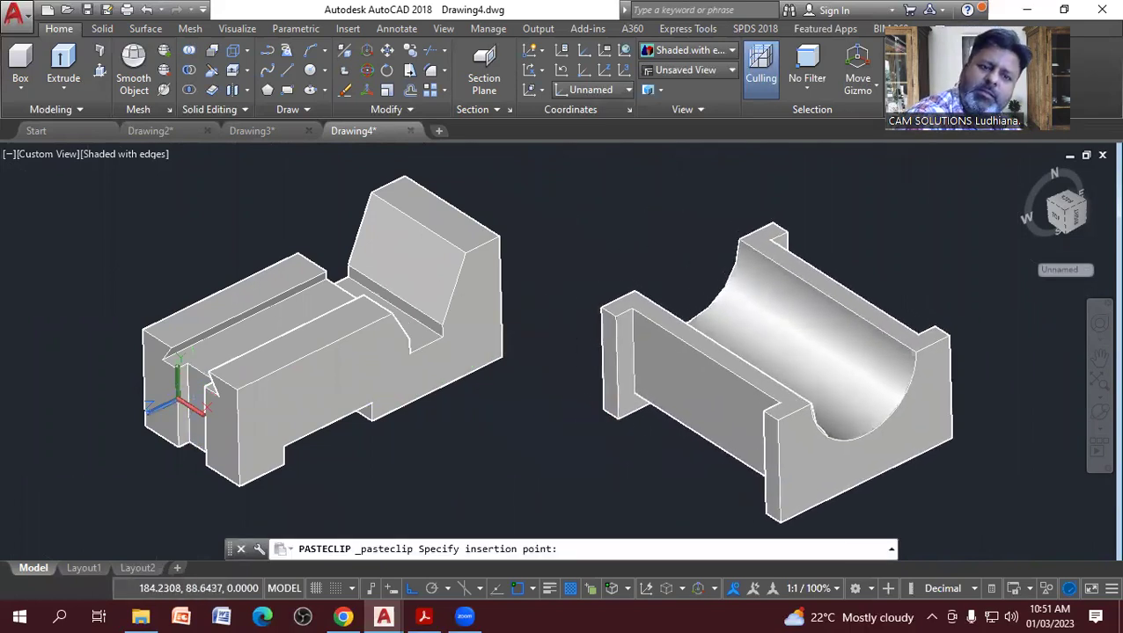
left_click(603, 416)
Pan to frame both models and bring up 3d.pdf for comparison.
middle_click_drag(516, 410, 427, 393)
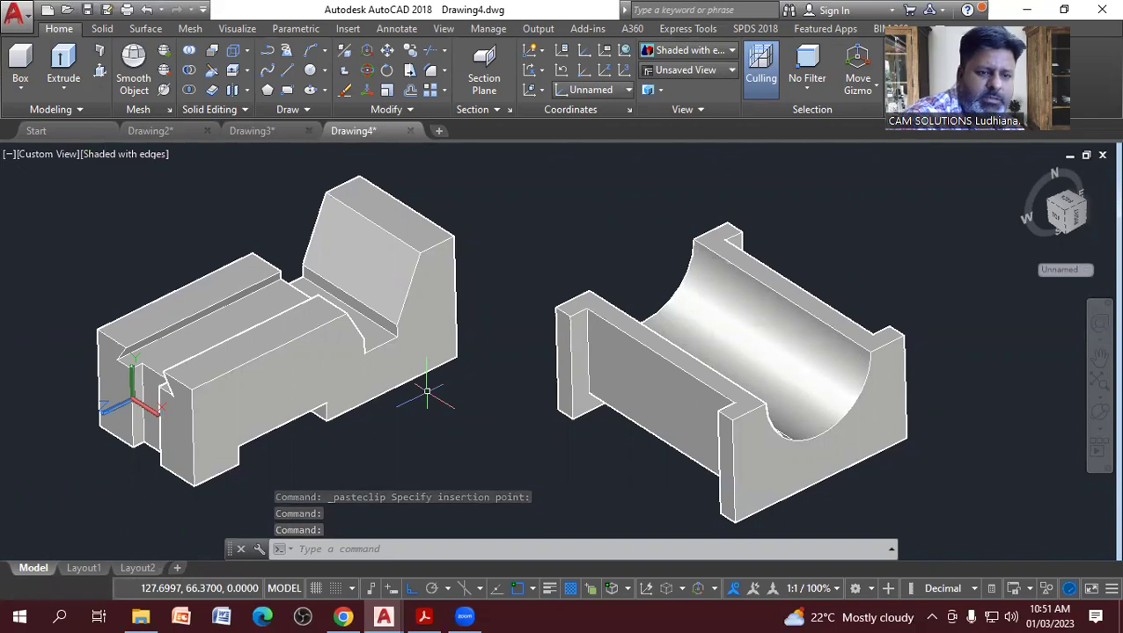
middle_click_drag(371, 298, 294, 284)
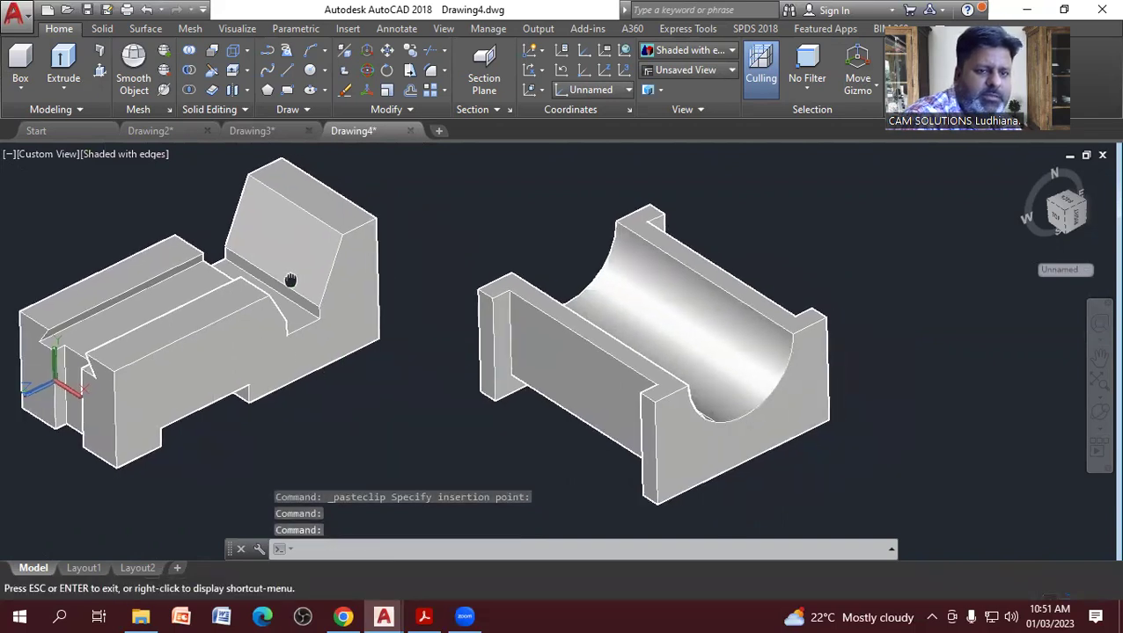
mouse_move(294, 284)
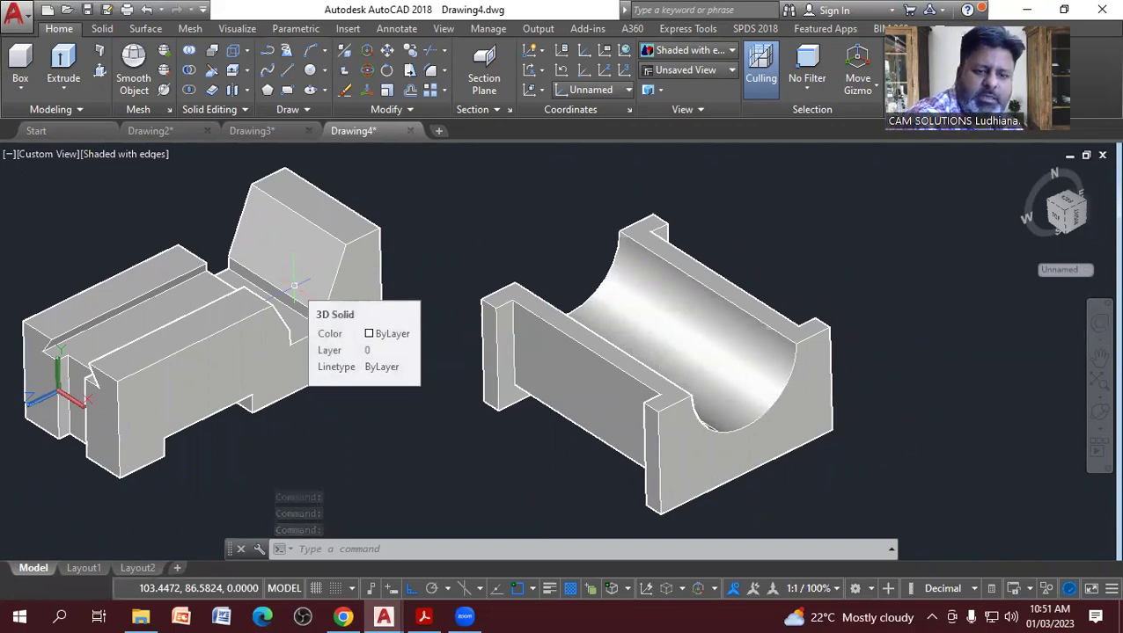
middle_click_drag(301, 414, 316, 443)
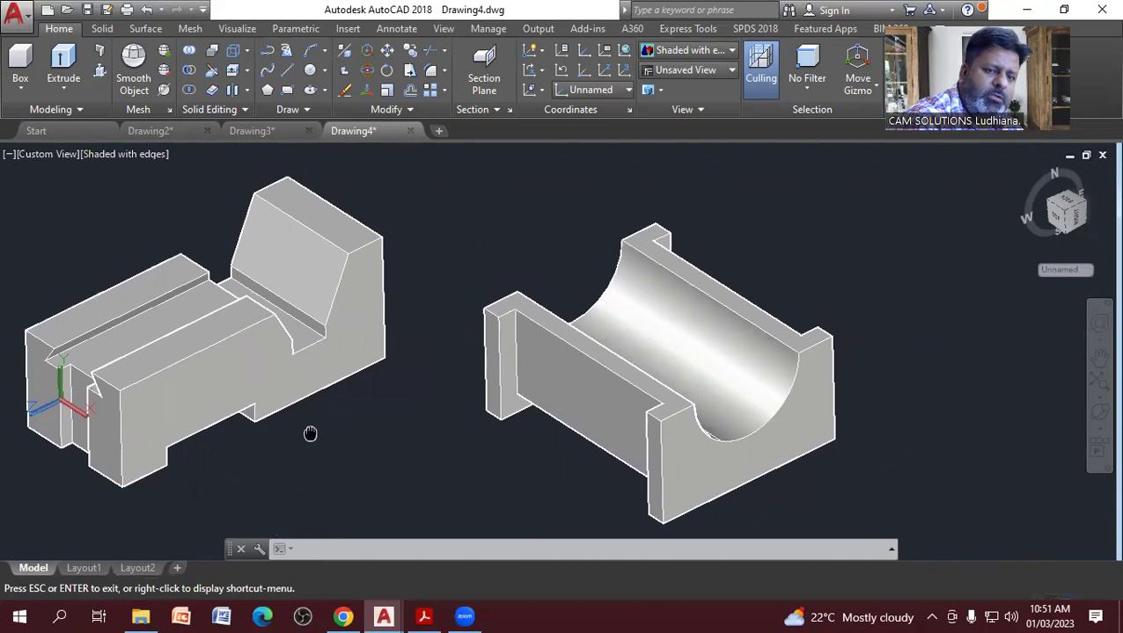
key("Escape")
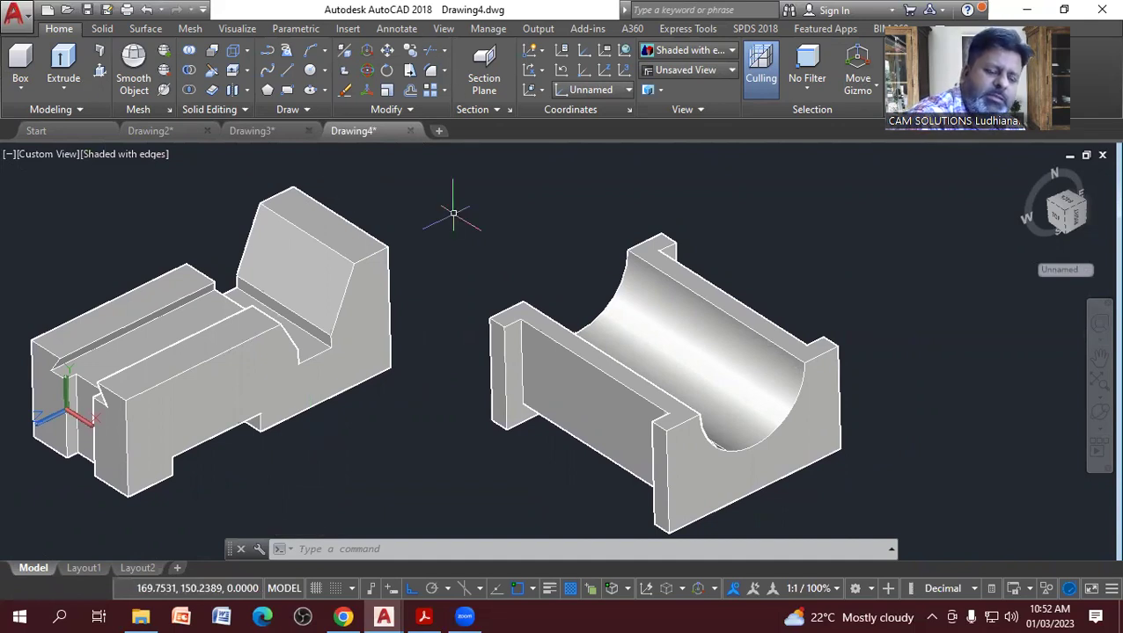
left_click(424, 616)
scroll(890, 354, "up", 3)
scroll(909, 282, "down", 2, "ctrl")
scroll(909, 273, "up", 2)
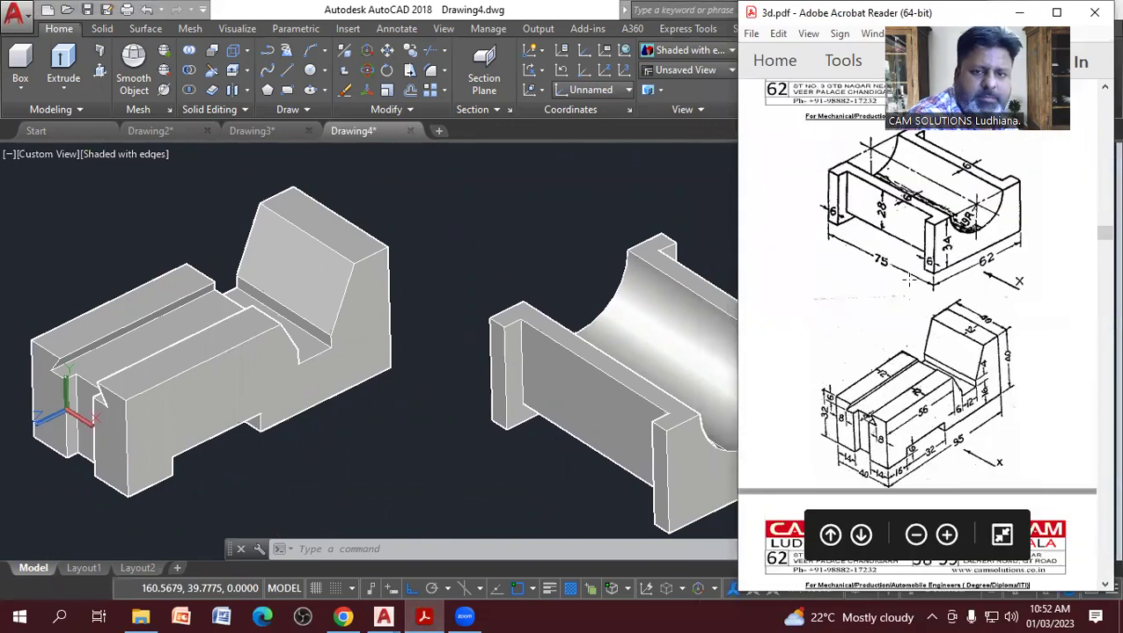
scroll(907, 247, "up", 1)
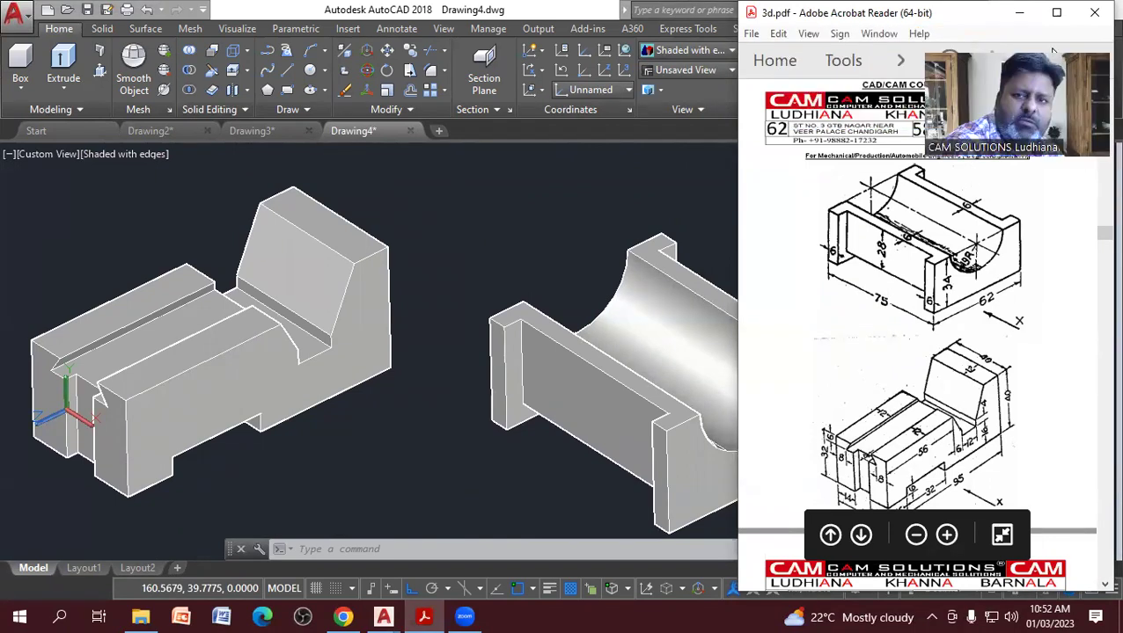
left_click(1019, 13)
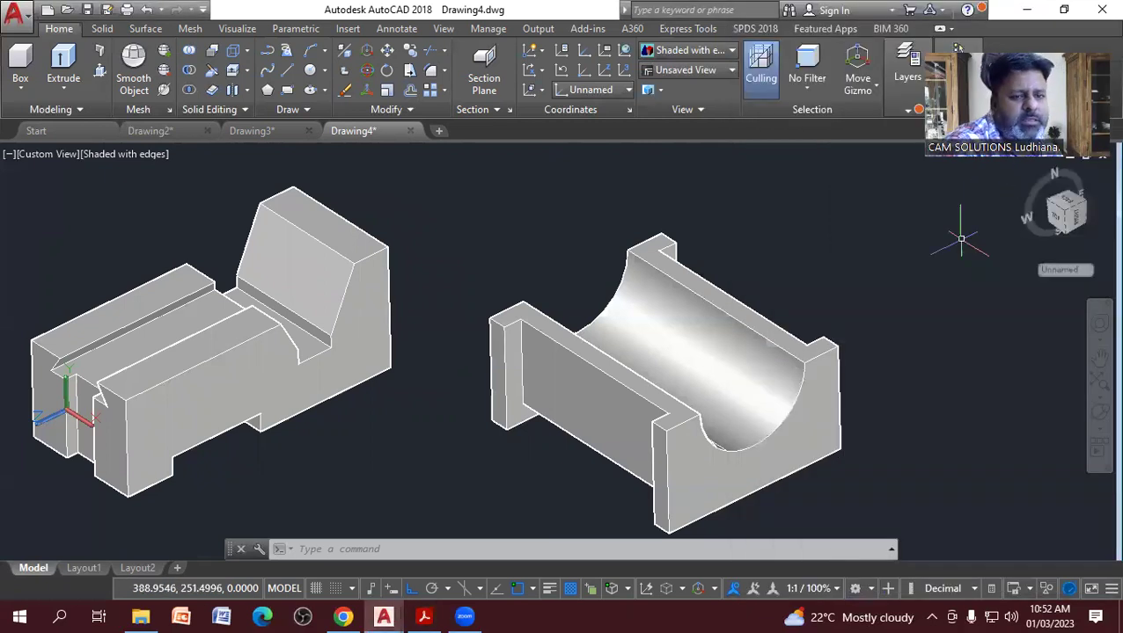
mouse_move(483, 301)
middle_mouse_down()
mouse_move(511, 291)
mouse_move(489, 274)
middle_mouse_up()
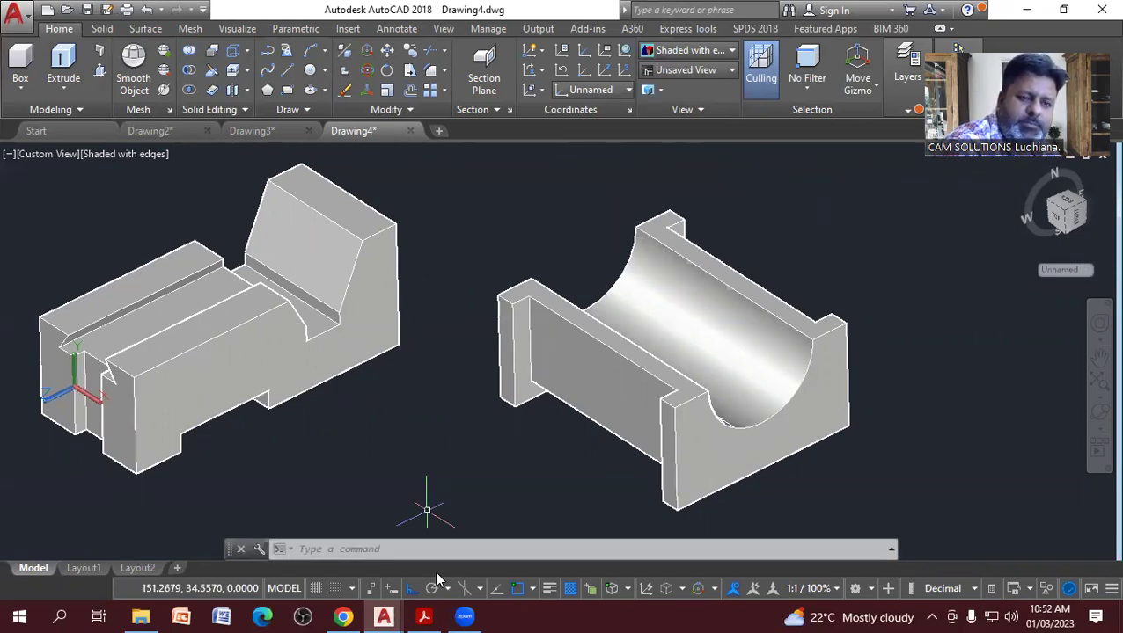
middle_click_drag(372, 479, 371, 488)
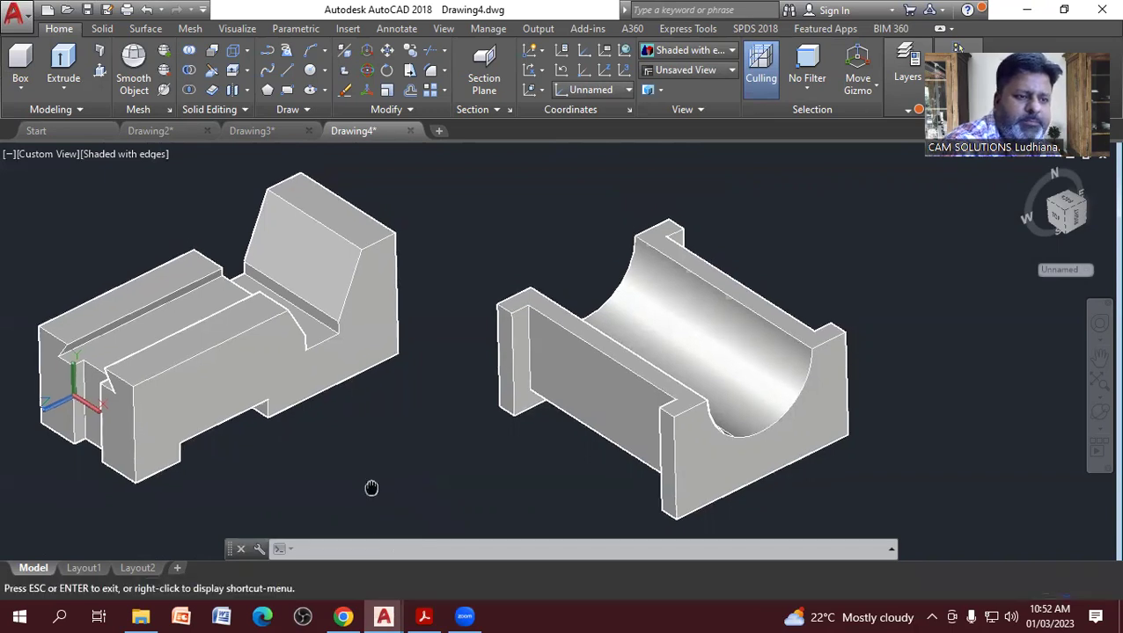